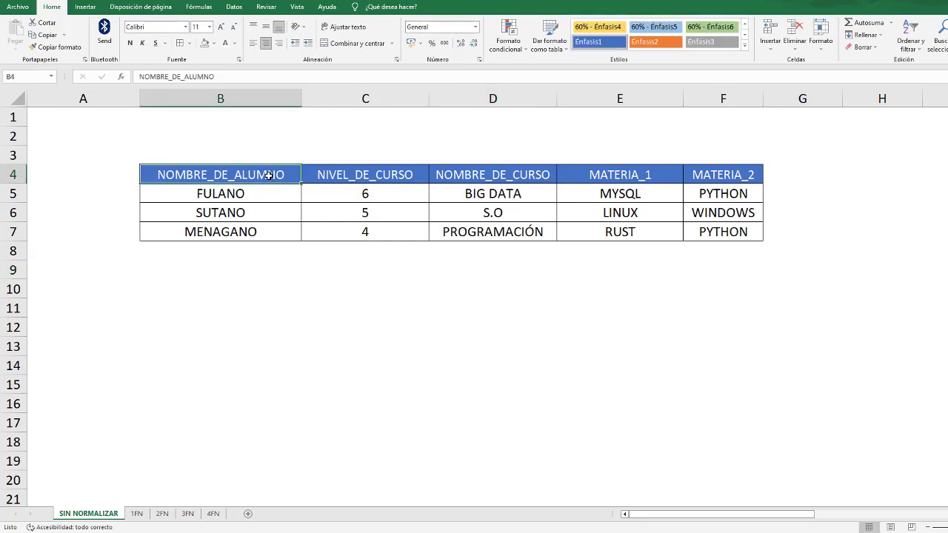
# Step: Examine the column headers and the three student records of the unnormalized table cell by cell
pyautogui.click(339, 176)
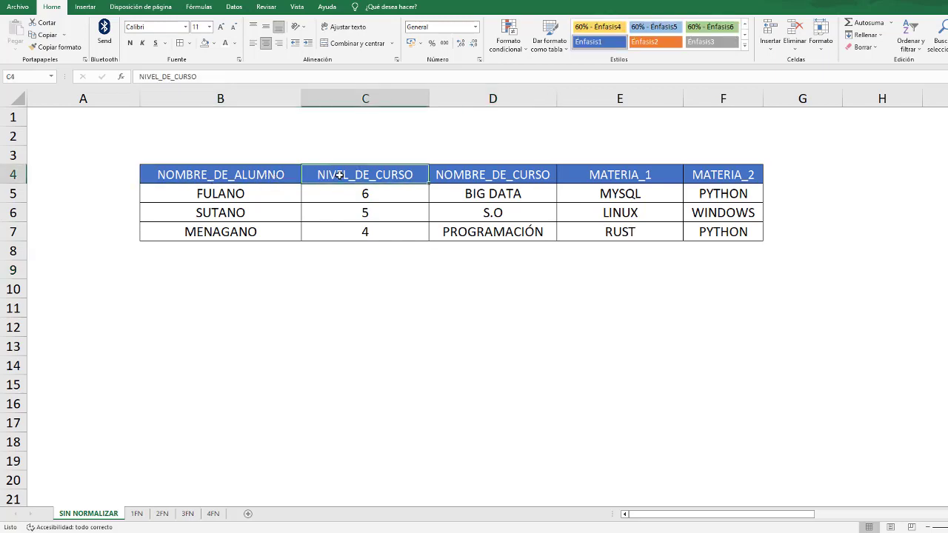
pyautogui.click(499, 173)
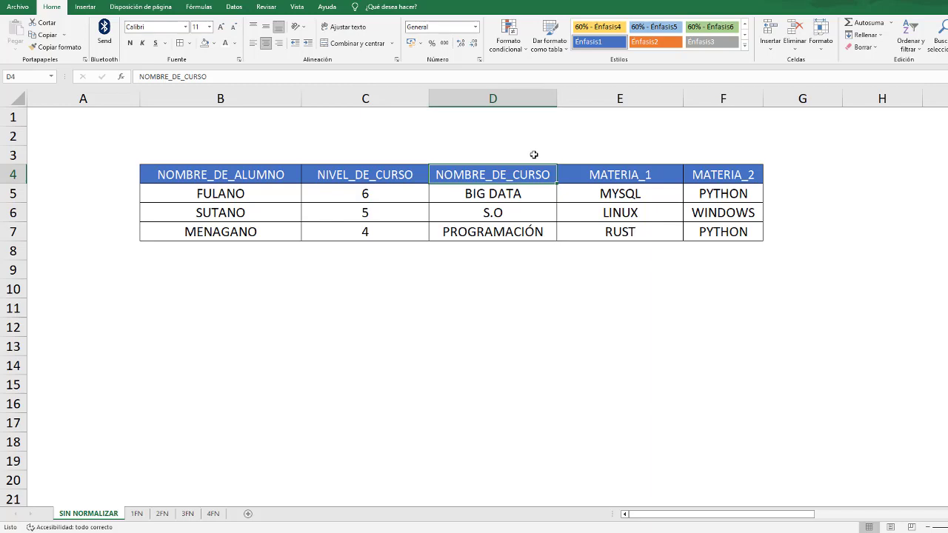
pyautogui.click(656, 175)
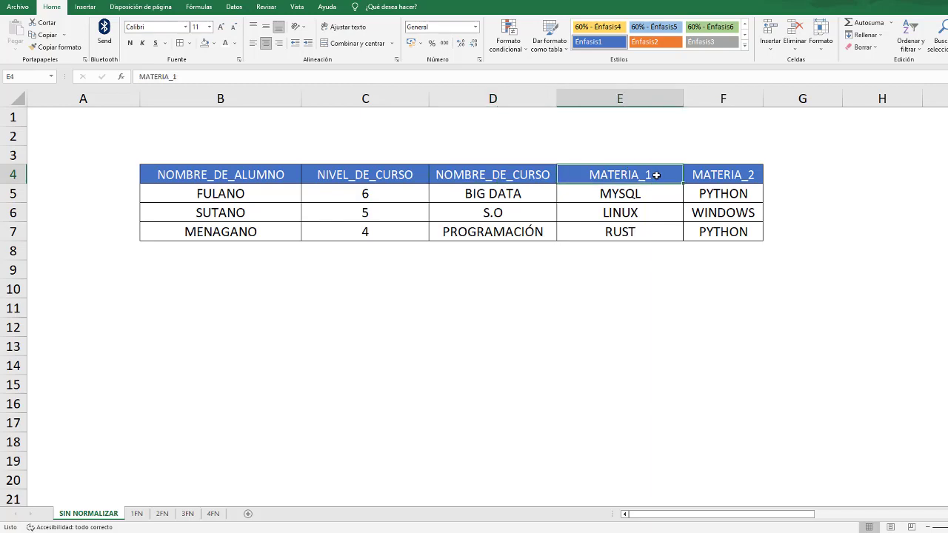
pyautogui.click(720, 176)
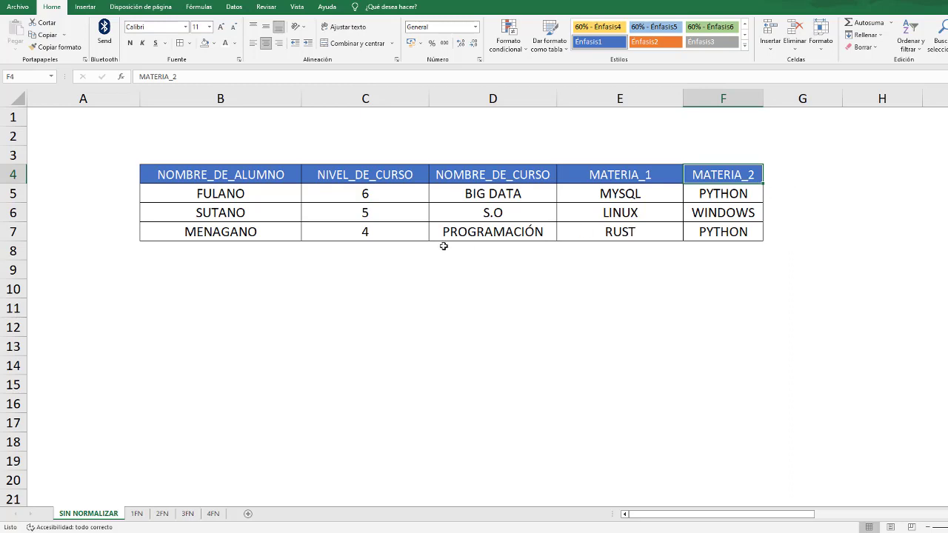
pyautogui.click(274, 196)
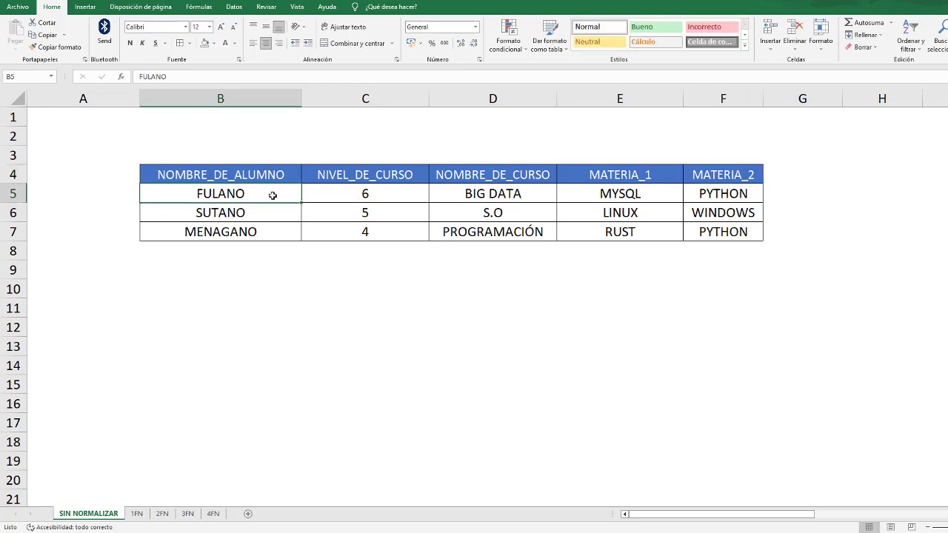
pyautogui.click(381, 194)
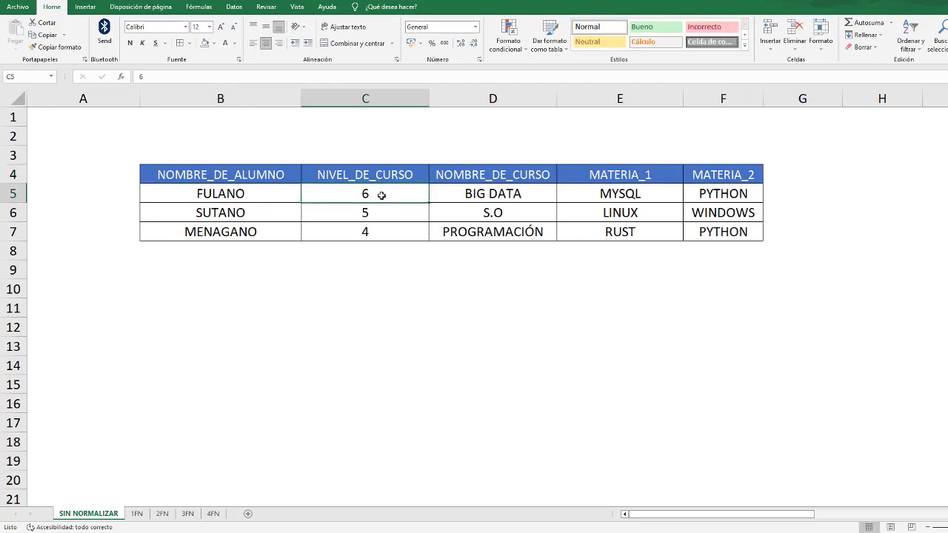
pyautogui.click(532, 194)
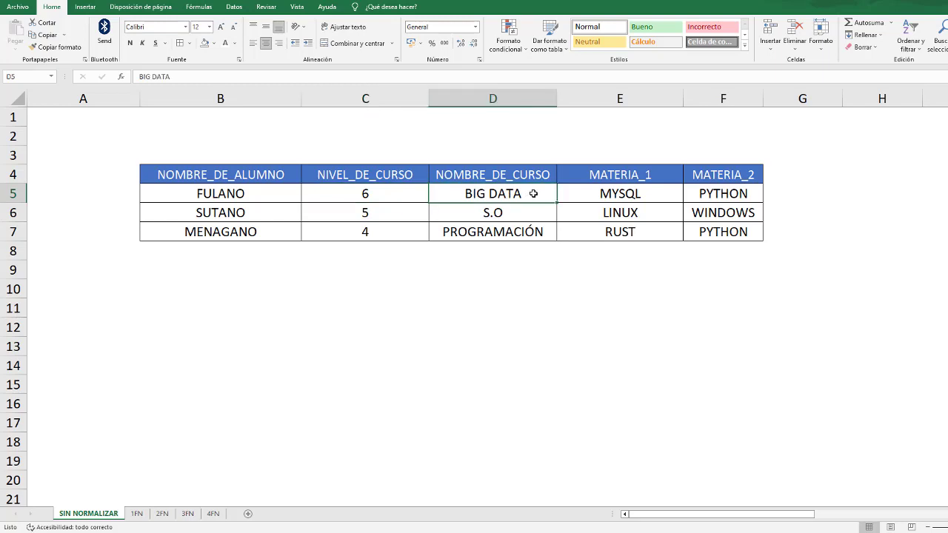
pyautogui.click(656, 194)
pyautogui.click(720, 192)
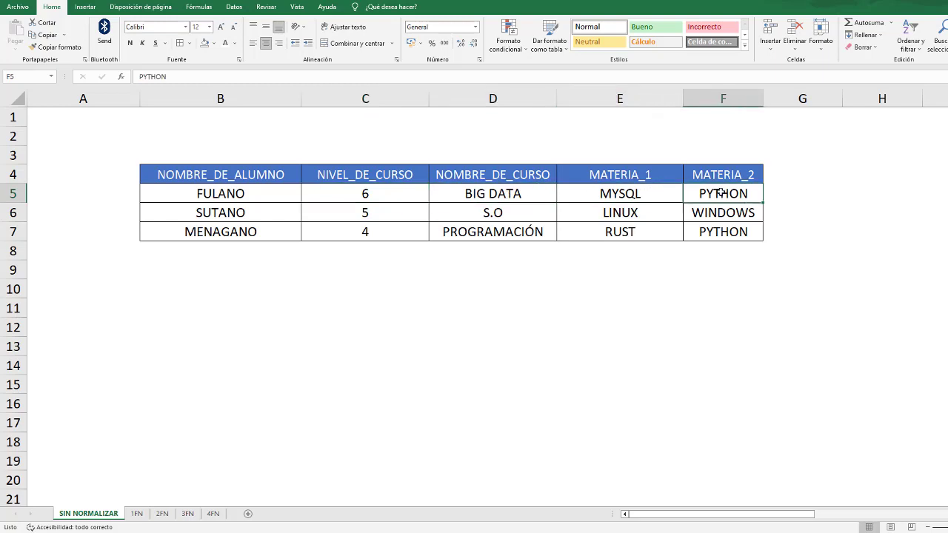
pyautogui.click(251, 213)
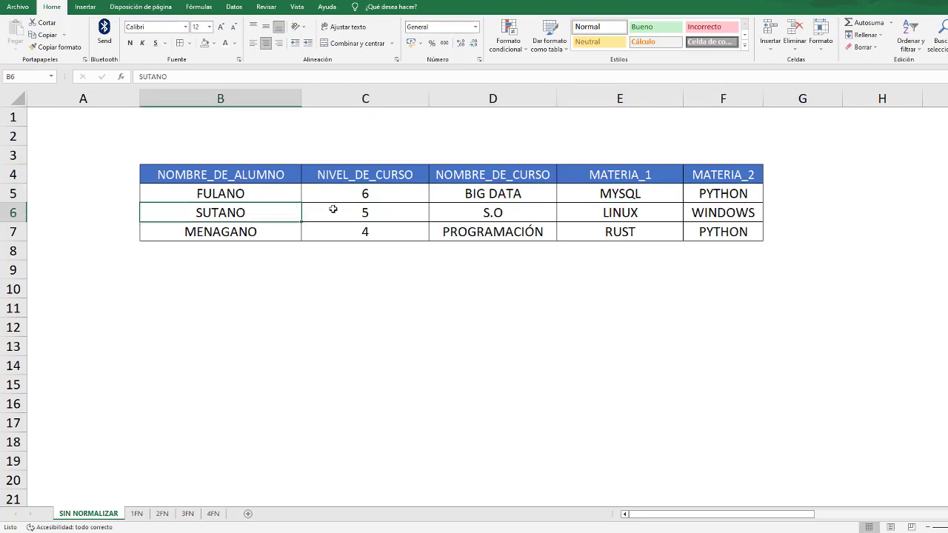
pyautogui.click(395, 209)
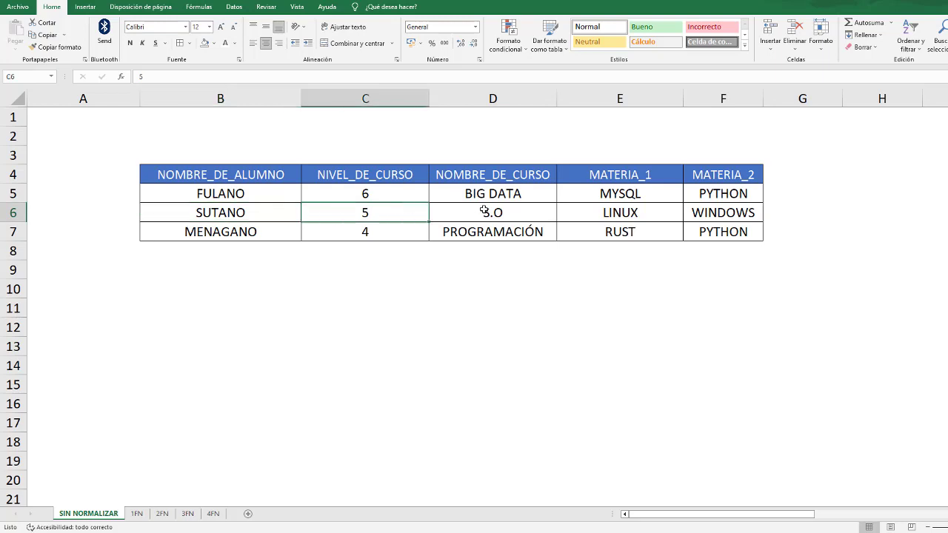
pyautogui.click(522, 212)
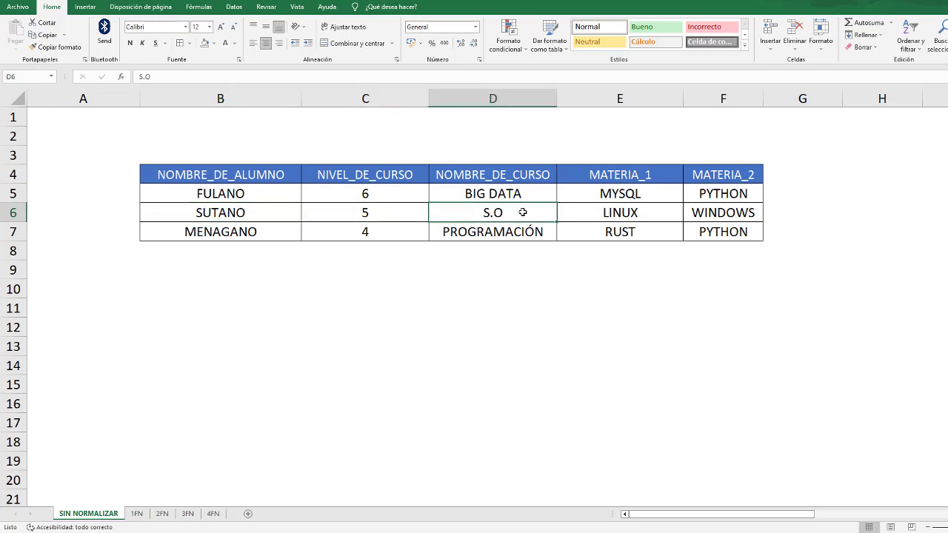
pyautogui.click(665, 212)
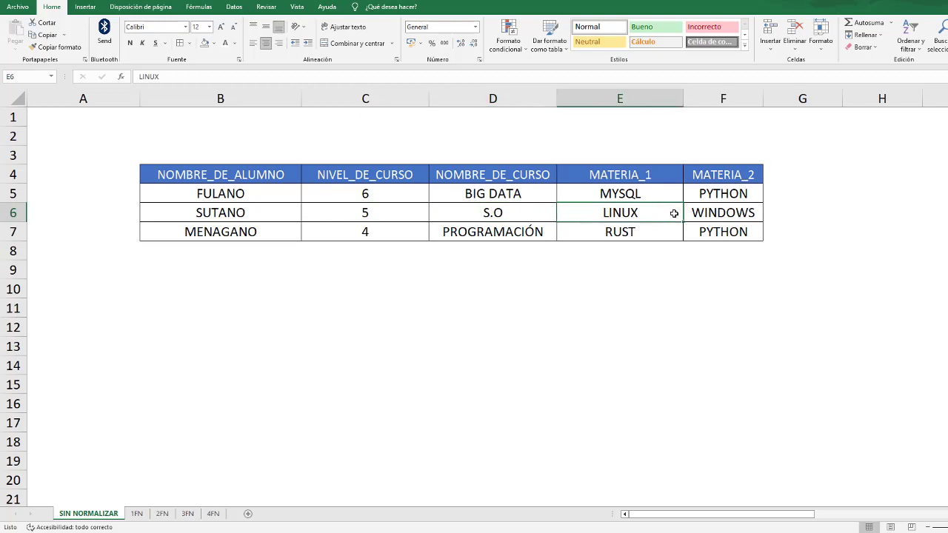
pyautogui.click(715, 215)
pyautogui.click(266, 231)
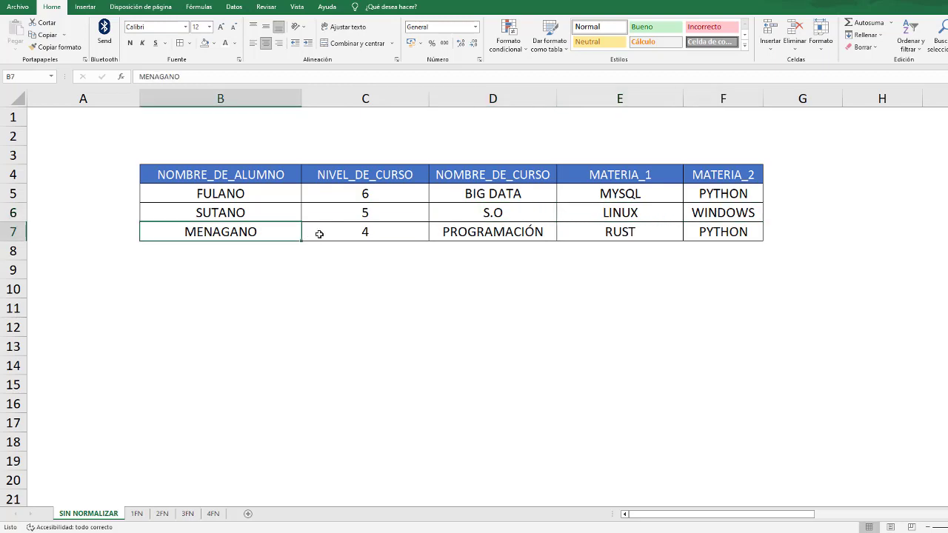
pyautogui.click(413, 235)
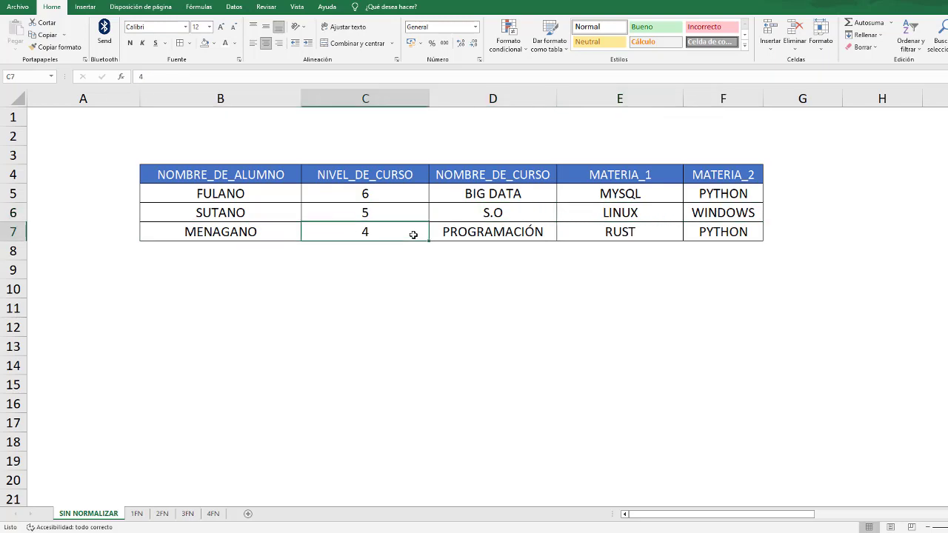
pyautogui.click(479, 230)
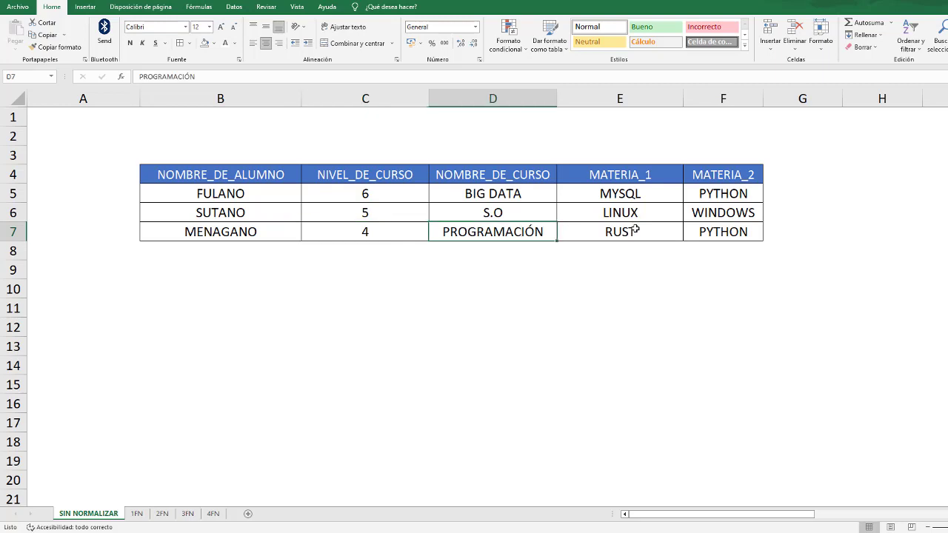
pyautogui.click(664, 232)
pyautogui.click(723, 233)
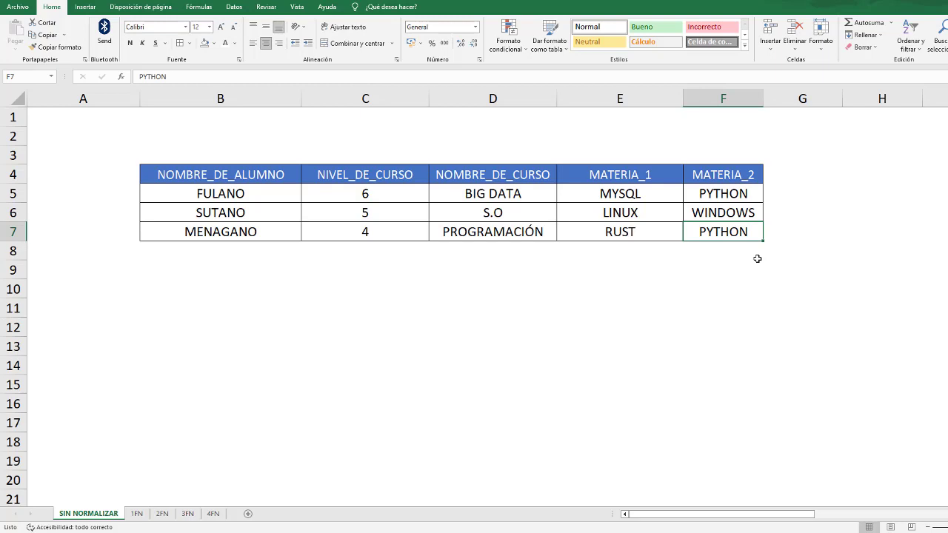
# Step: Look through the 1FN, 2FN, 3FN and 4FN sheets and return to the SIN NORMALIZAR sheet
pyautogui.click(138, 514)
pyautogui.click(161, 513)
pyautogui.click(188, 513)
pyautogui.click(213, 513)
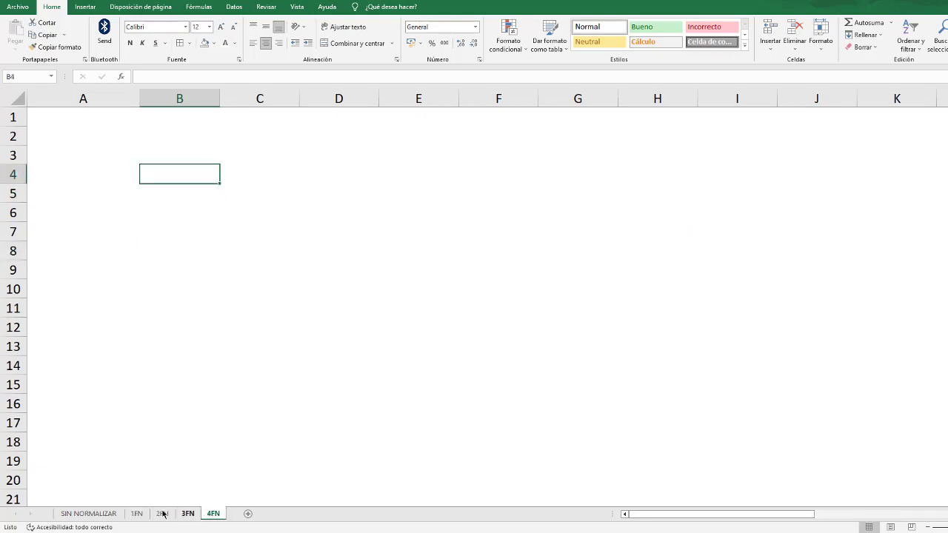
pyautogui.click(137, 513)
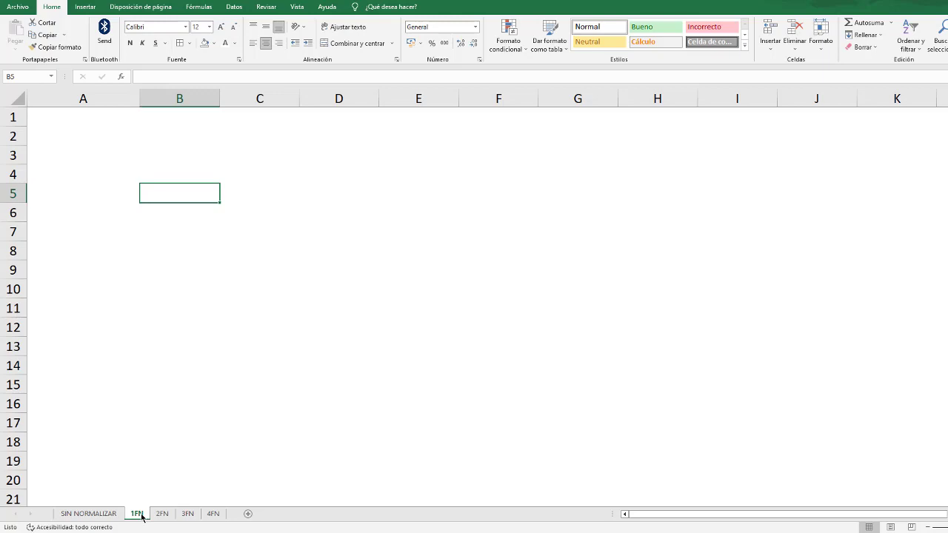
pyautogui.click(97, 514)
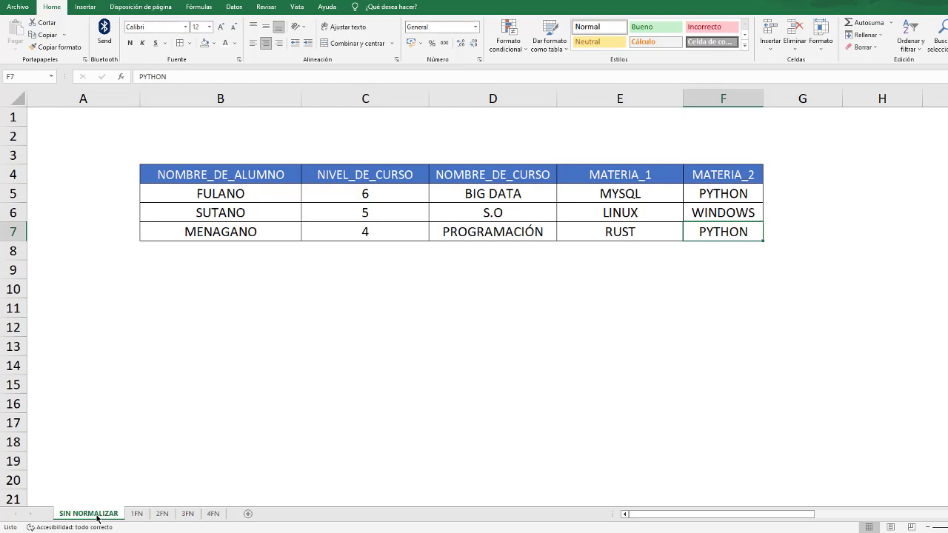
# Step: Enter the table title ALUMNOS in cell D4 of the 1FN sheet
pyautogui.click(137, 513)
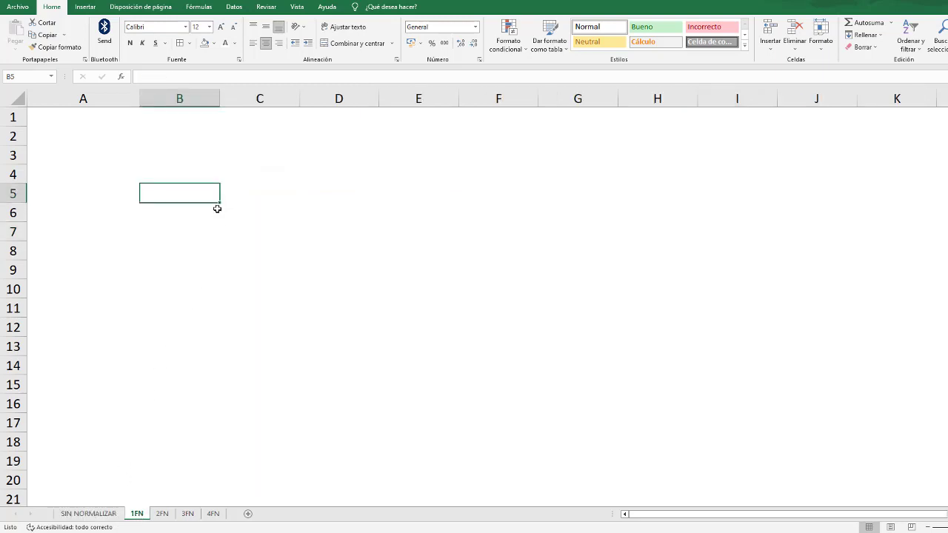
pyautogui.click(353, 178)
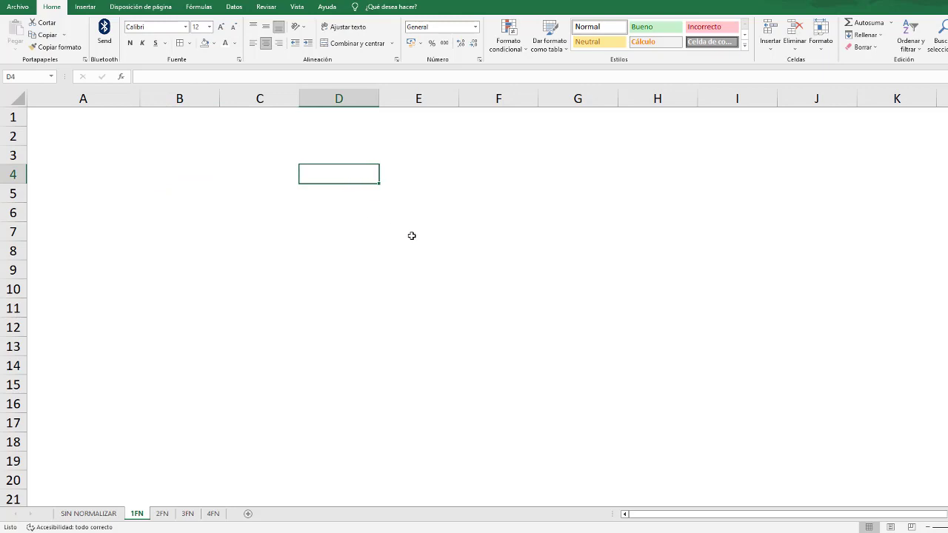
pyautogui.write('ALUMNOS')
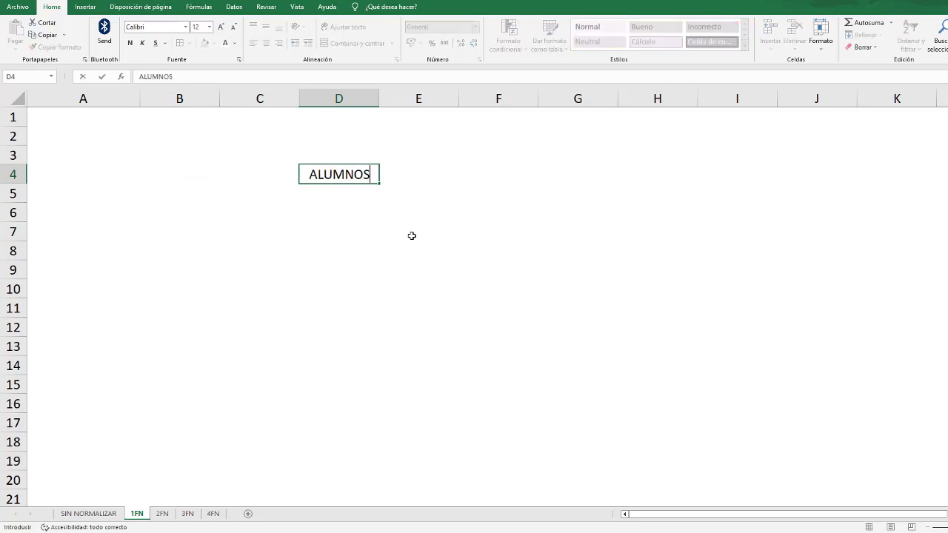
pyautogui.press('Return')
# Step: Enter the headers ID_ALUMNO, NOMBRE_DE_ALUMNO, NIVEL_DE_CURSO, NOMBRE_DE_CURO and MATERIA in cells B5 to F5
pyautogui.press('Left')
pyautogui.press('Left')
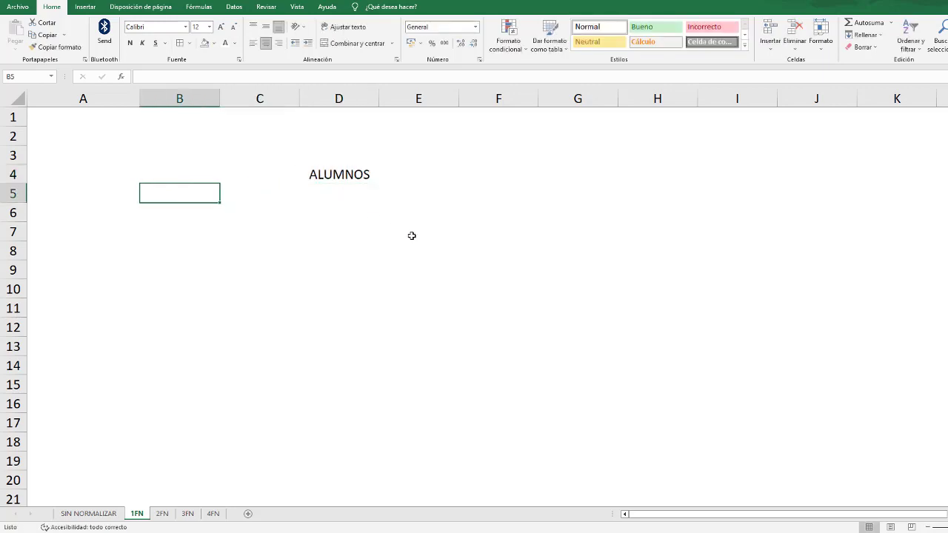
pyautogui.write('ID_ALUMNO')
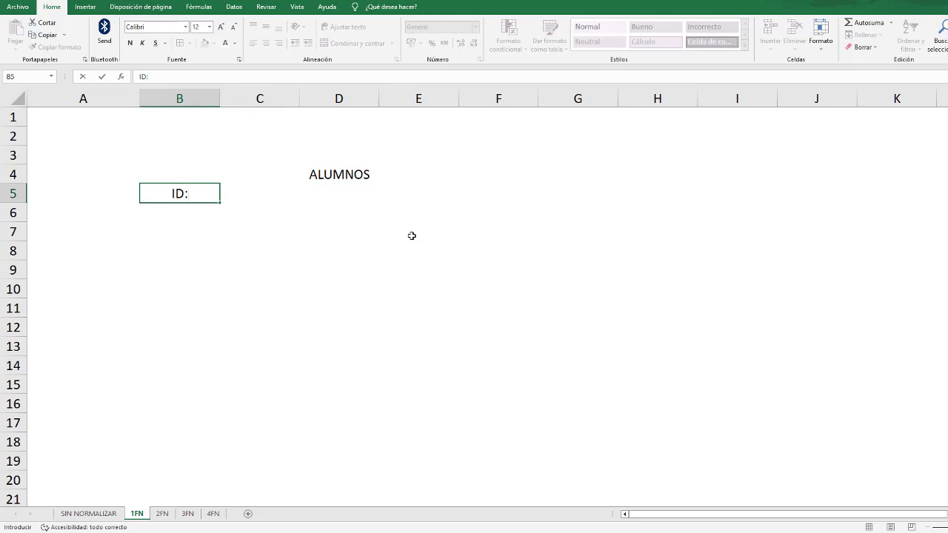
pyautogui.press('Tab')
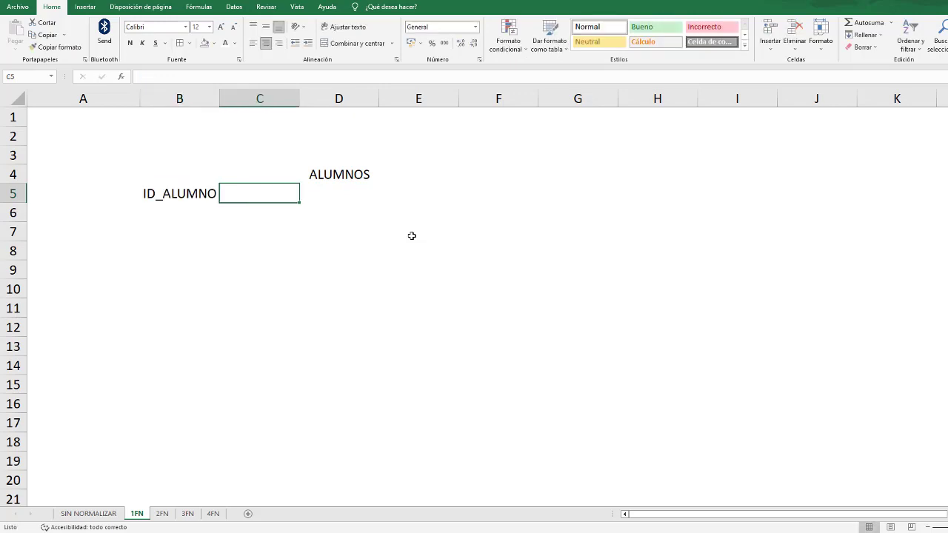
pyautogui.write('NOMBRE_DE_ALUMNO')
pyautogui.press('Tab')
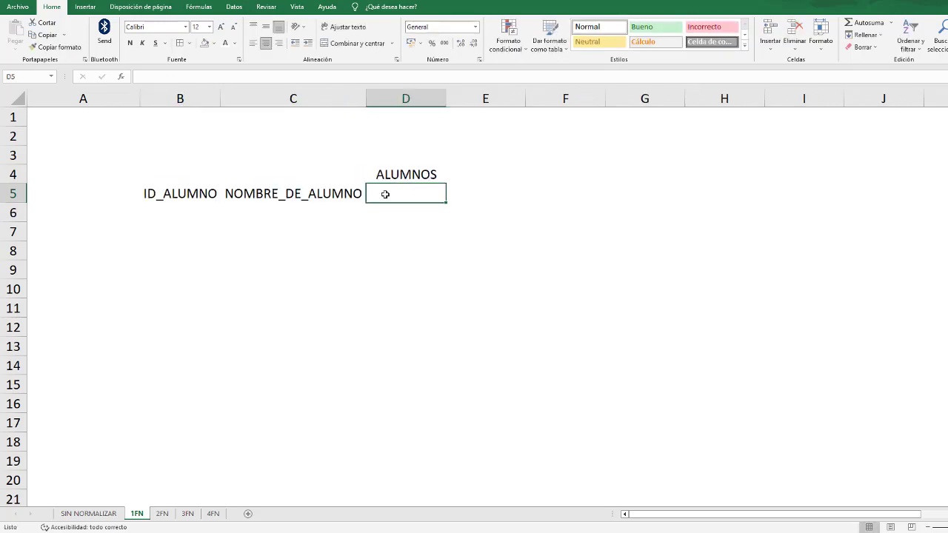
pyautogui.write('NIVEL_DE_CURSO')
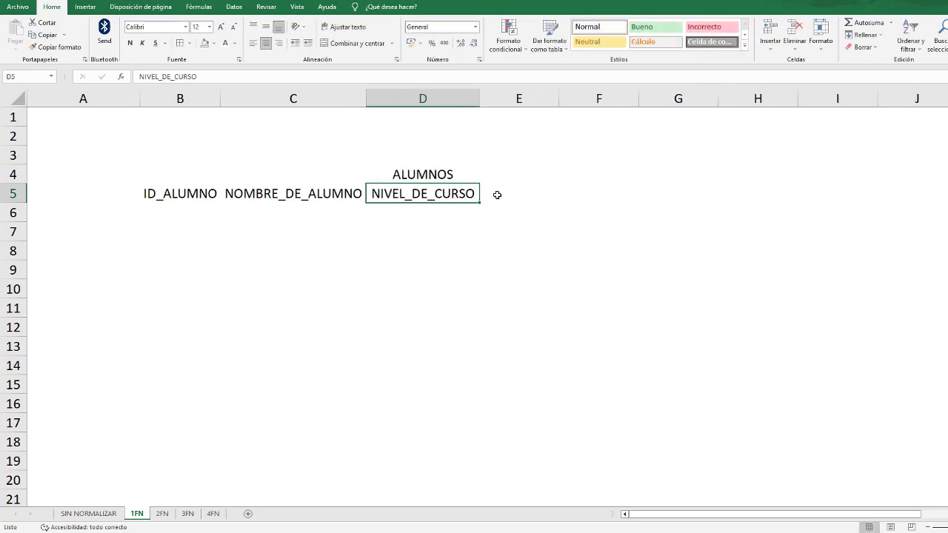
pyautogui.press('Tab')
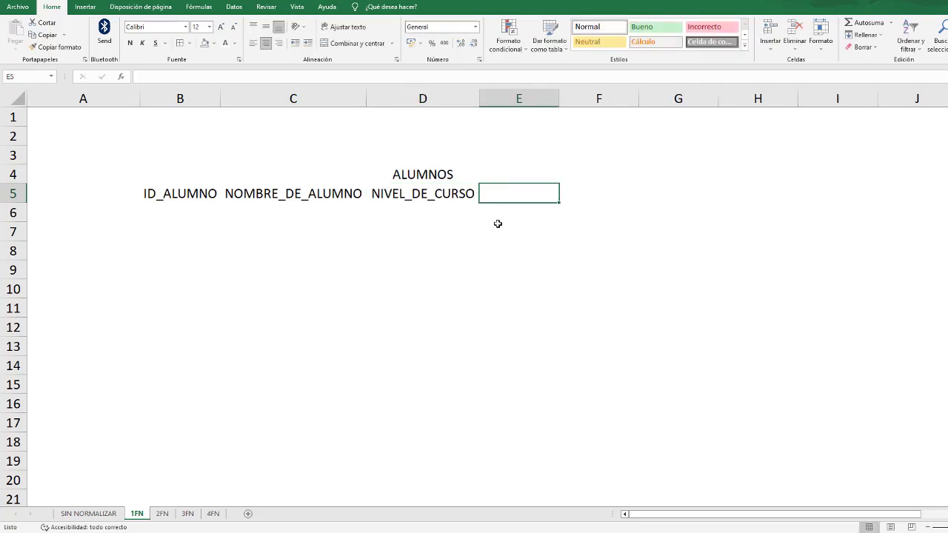
pyautogui.write('NOMBRE_DE_CURO')
pyautogui.press('Tab')
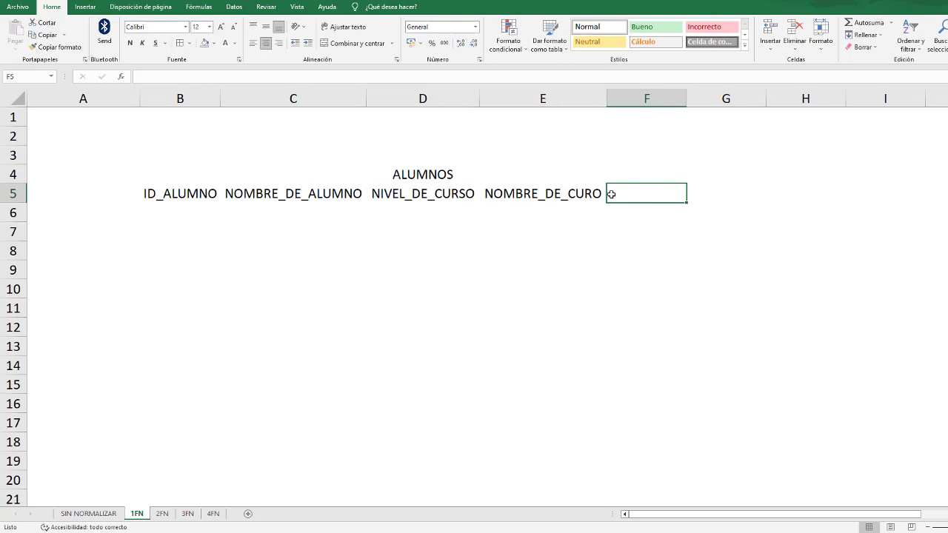
pyautogui.write('MATERI')
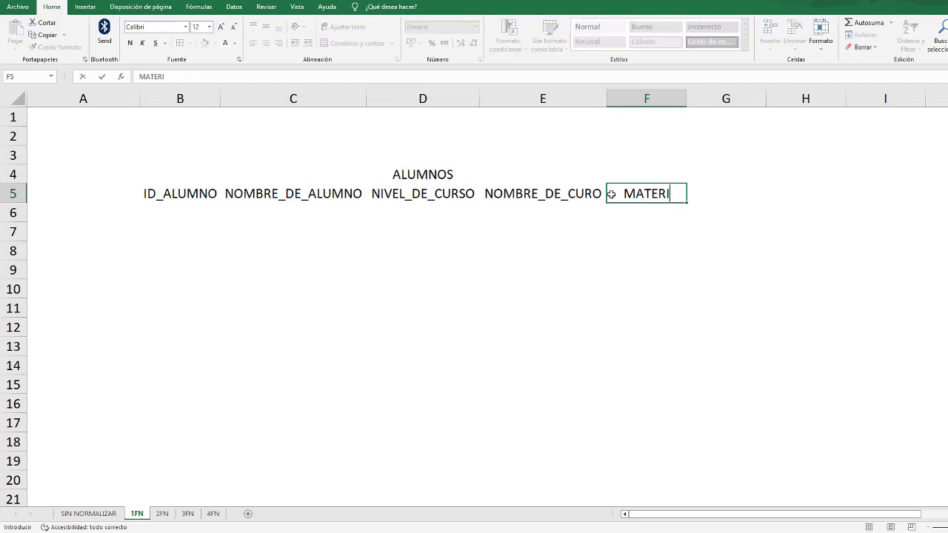
pyautogui.write('A')
pyautogui.press('Return')
pyautogui.click(611, 194)
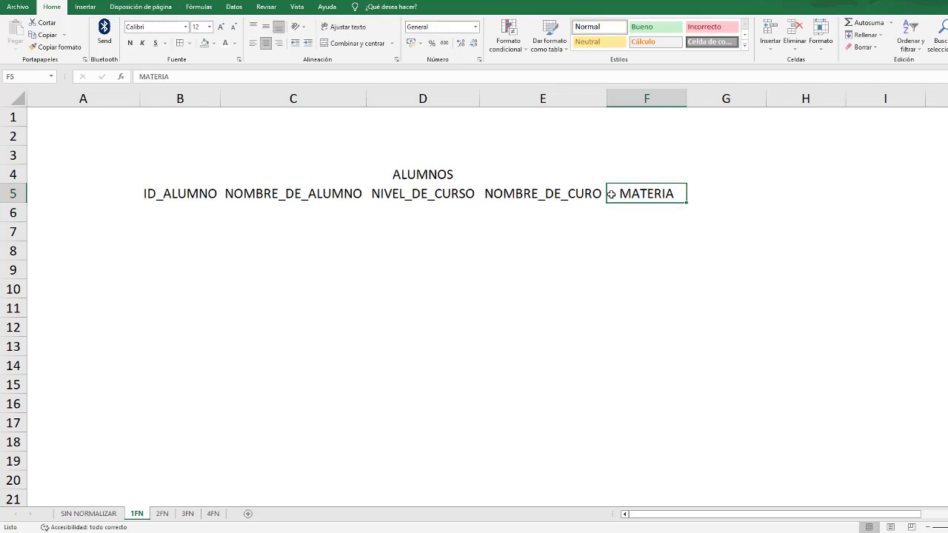
# Step: Insert a blank row above the ALUMNOS title row
pyautogui.click(451, 175)
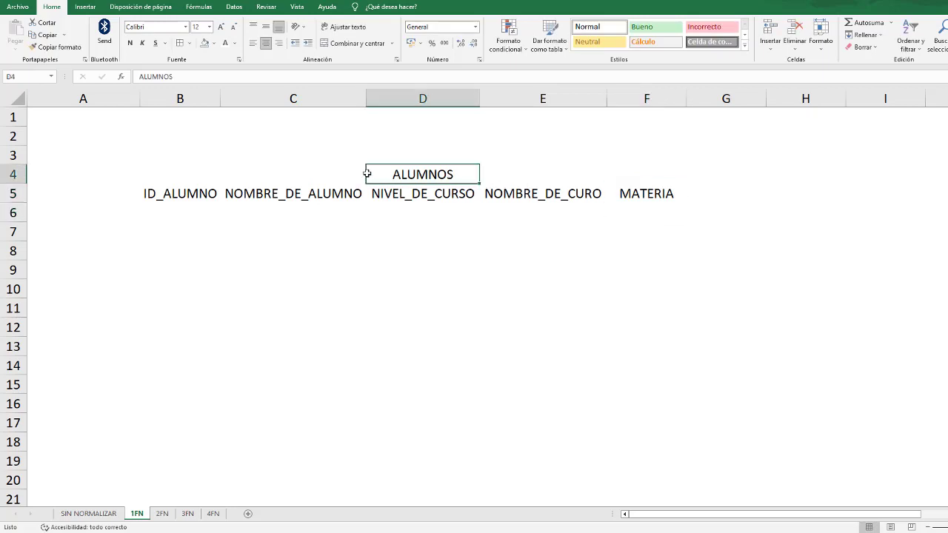
pyautogui.rightClick(14, 175)
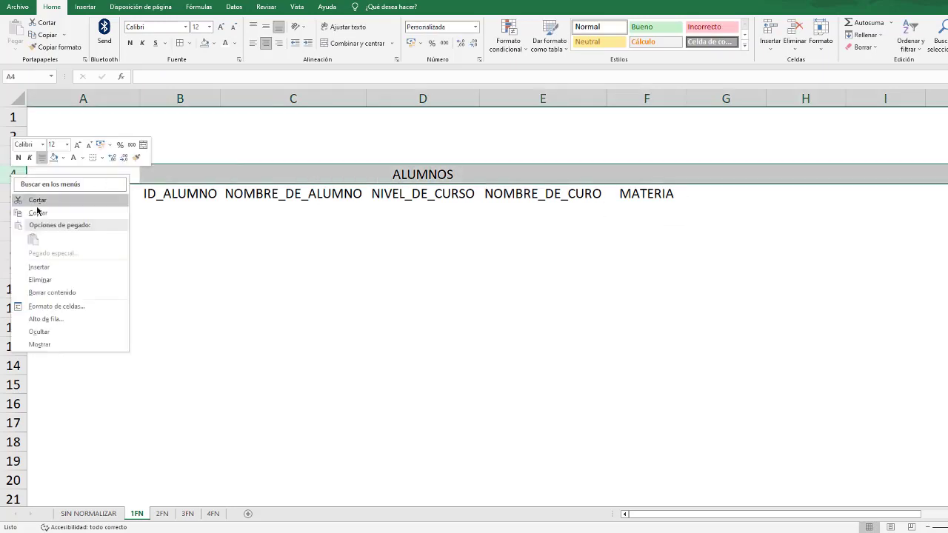
pyautogui.click(39, 267)
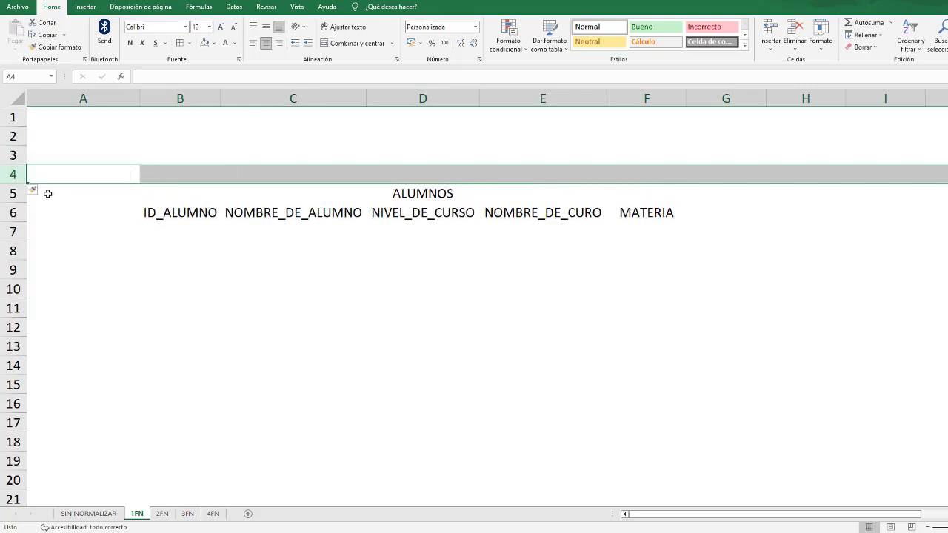
# Step: Insert a blank row between the ALUMNOS title and the headers, and delete the empty row 1
pyautogui.rightClick(16, 213)
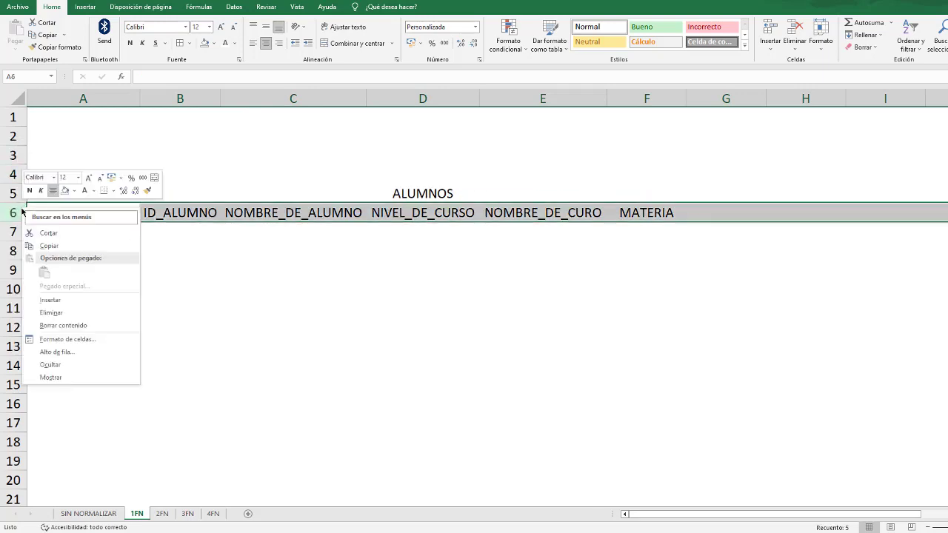
pyautogui.click(75, 305)
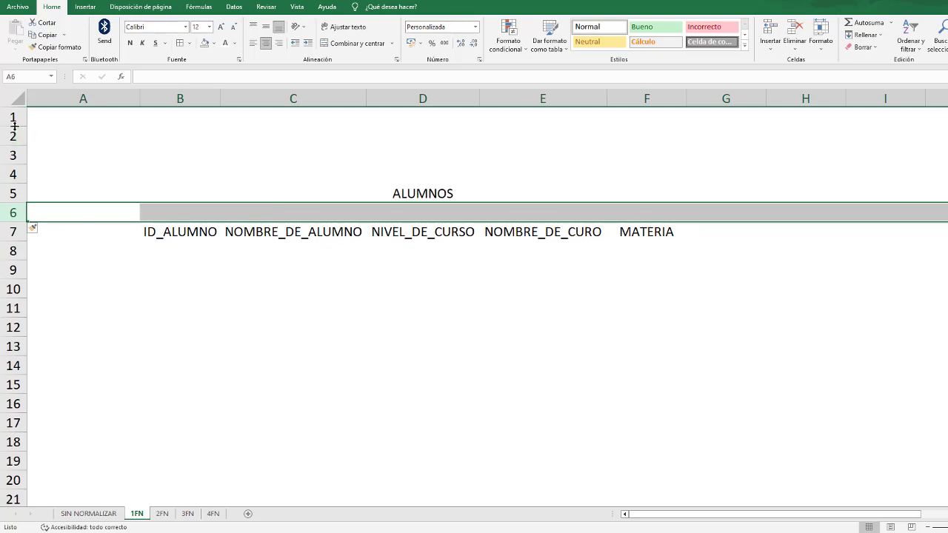
pyautogui.rightClick(14, 123)
pyautogui.click(44, 231)
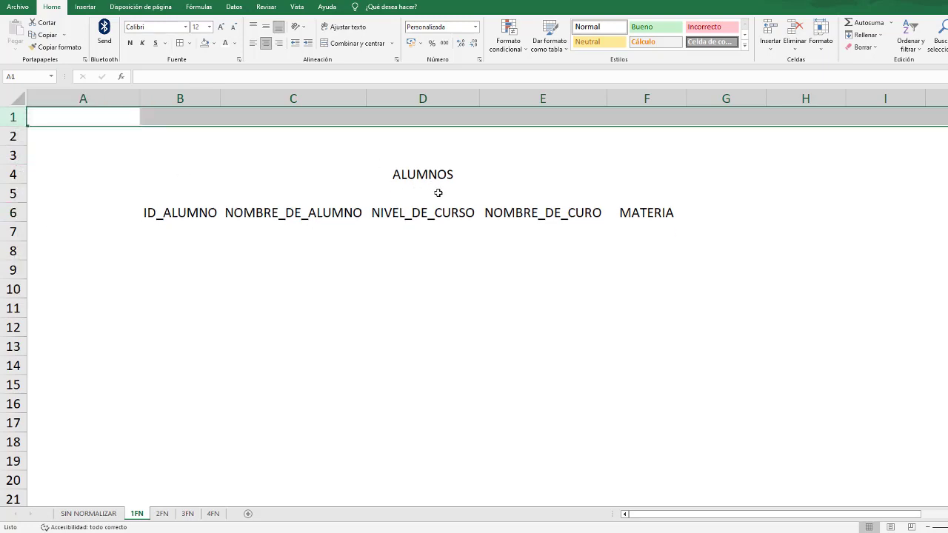
# Step: Apply the Énfasis1 cell style to the title row B4:F4 and add all borders to cells B5:F12
pyautogui.click(438, 191)
pyautogui.moveTo(151, 175); pyautogui.dragTo(667, 182)
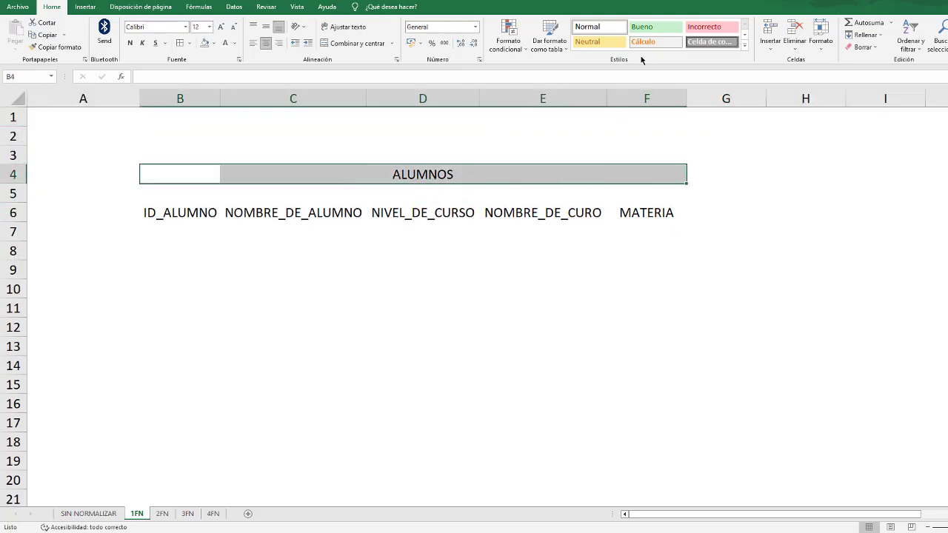
pyautogui.click(744, 45)
pyautogui.click(599, 177)
pyautogui.moveTo(167, 193); pyautogui.dragTo(681, 333)
pyautogui.click(183, 43)
# Step: Delete the blank row 5 between the ALUMNOS title and the column headers
pyautogui.click(14, 193)
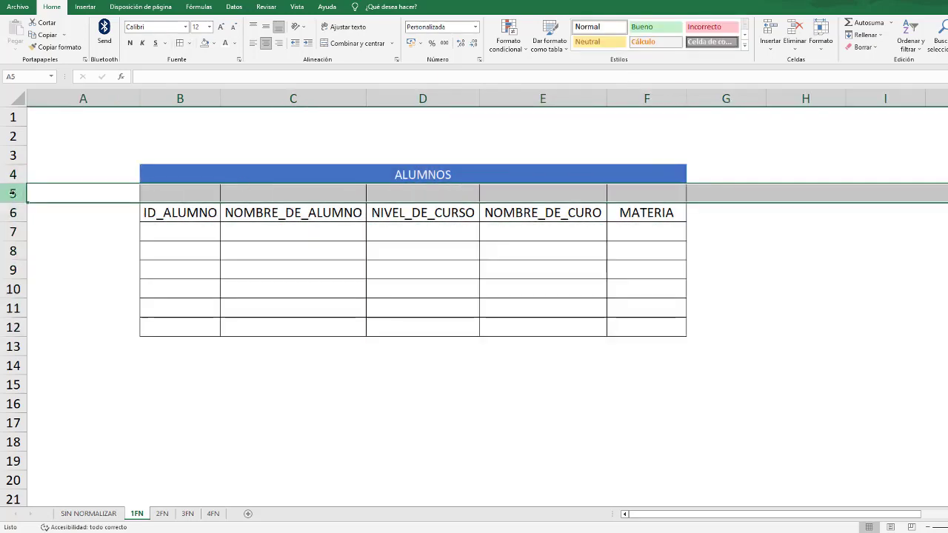
pyautogui.rightClick(17, 195)
pyautogui.click(78, 298)
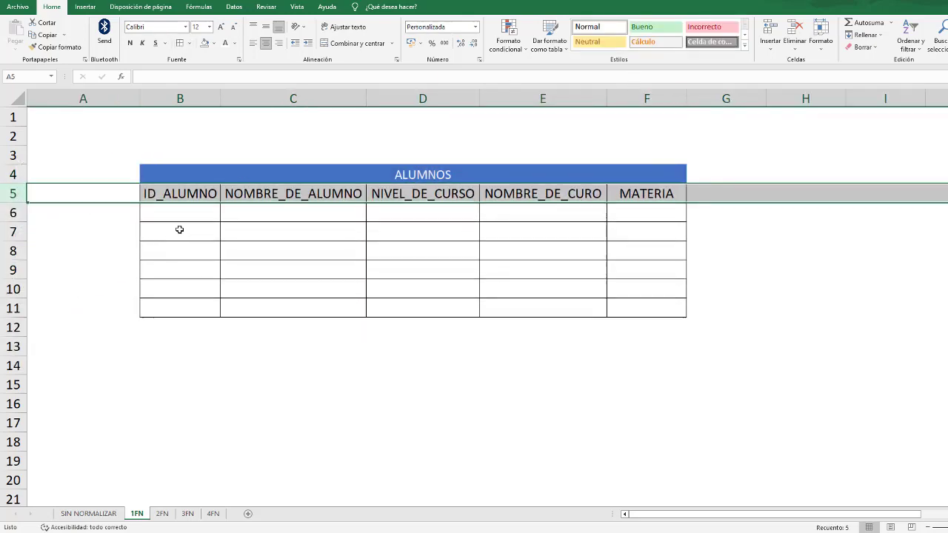
pyautogui.click(197, 216)
pyautogui.click(512, 177)
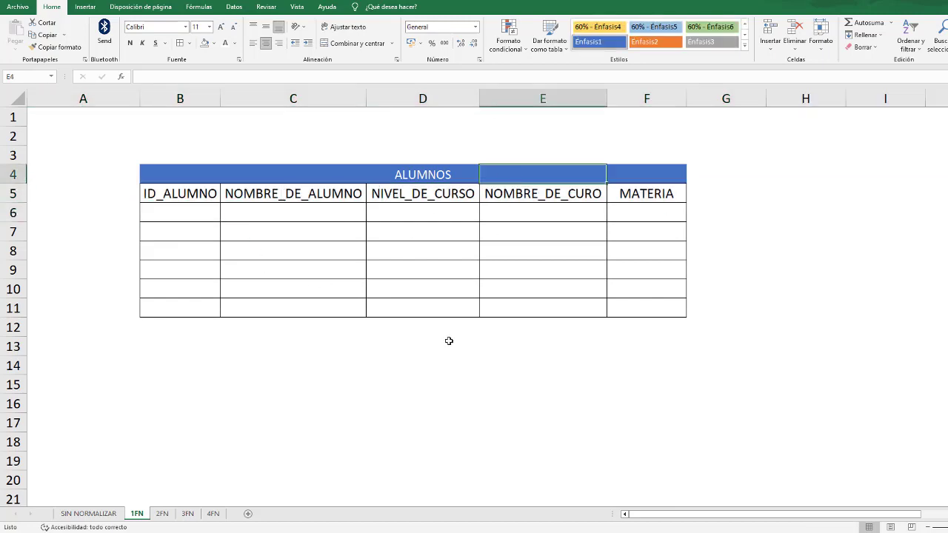
# Step: Compare the student name, course level and course name headers on the SIN NORMALIZAR sheet with those on the 1FN sheet
pyautogui.click(107, 514)
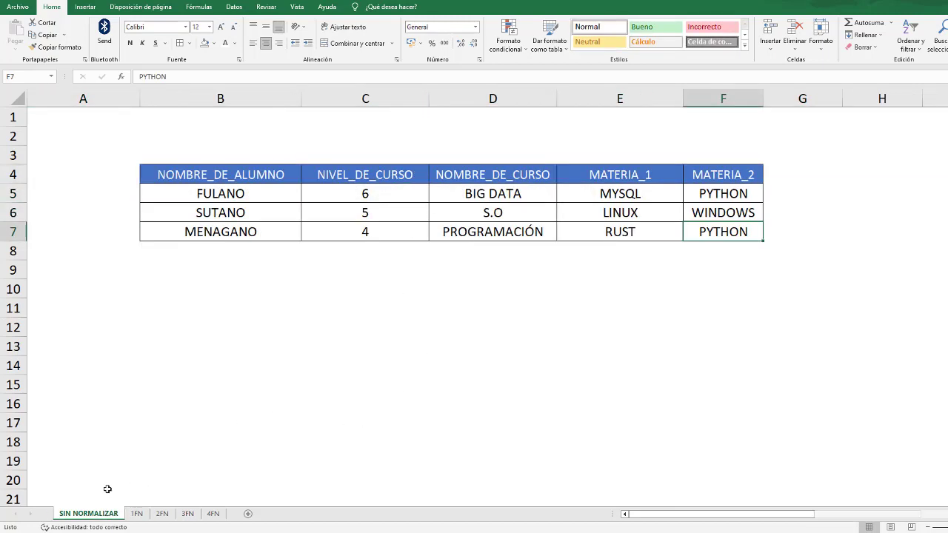
pyautogui.click(261, 178)
pyautogui.click(374, 176)
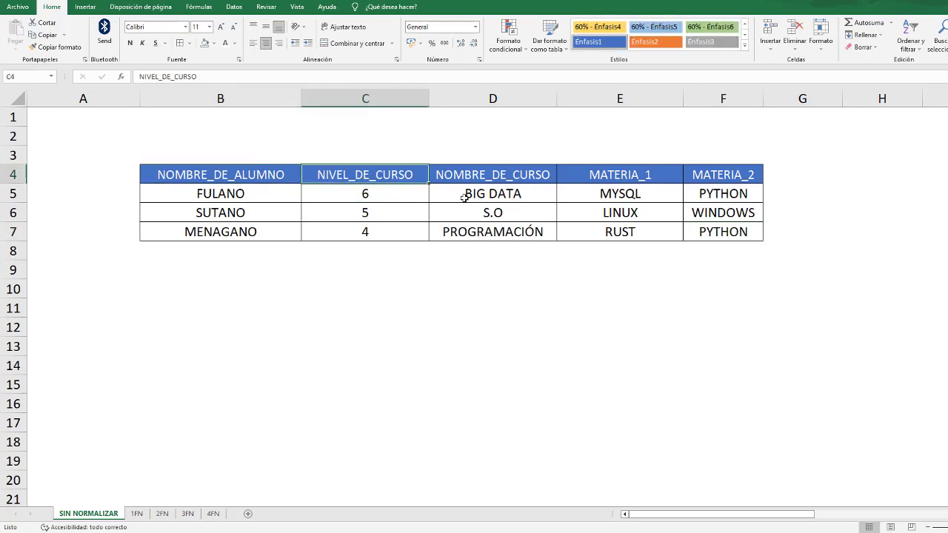
pyautogui.click(525, 176)
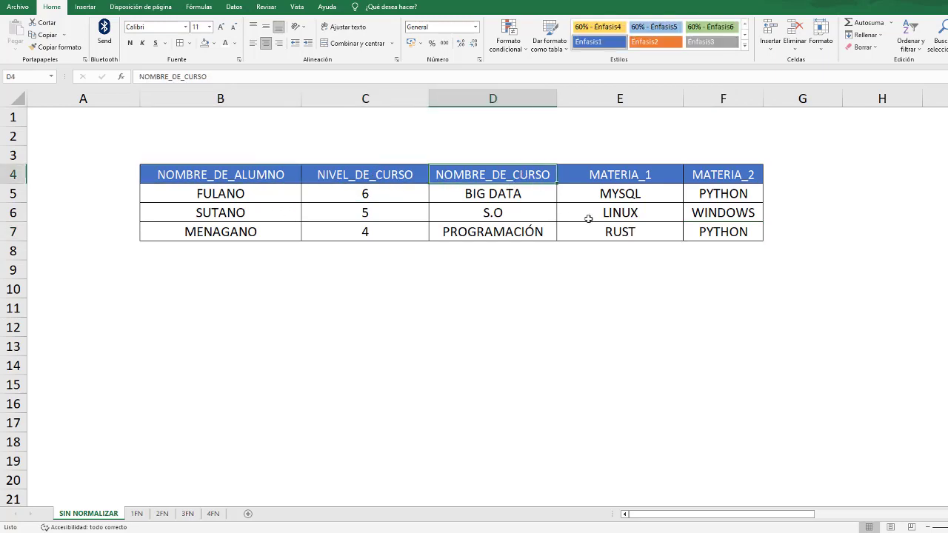
pyautogui.click(138, 514)
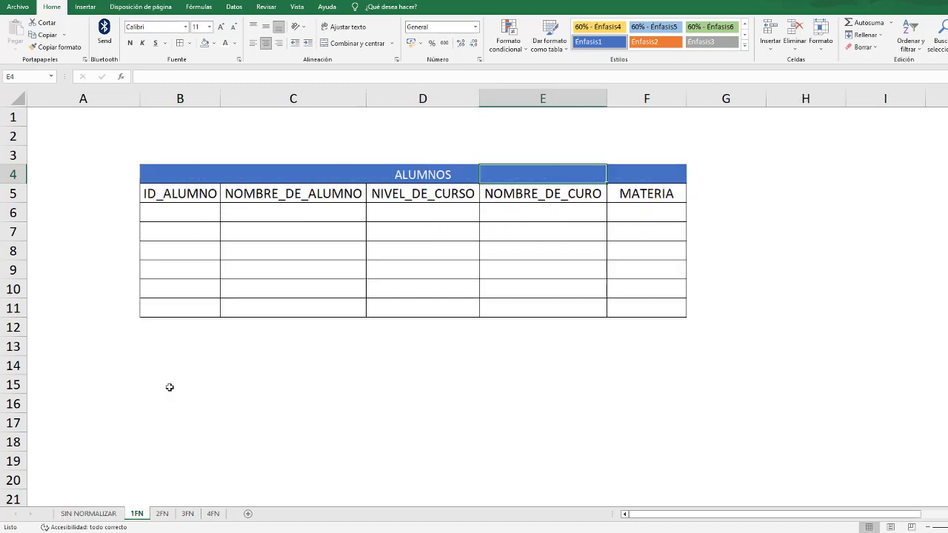
pyautogui.click(305, 197)
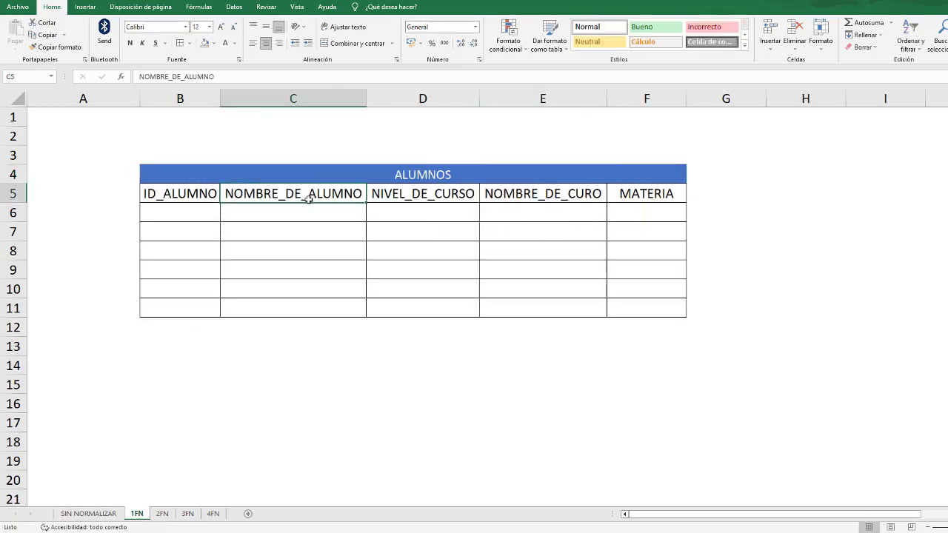
pyautogui.click(426, 196)
# Step: Correct the header in cell E5 of the 1FN sheet to NOMBRE_DE_CURSO
pyautogui.click(569, 194)
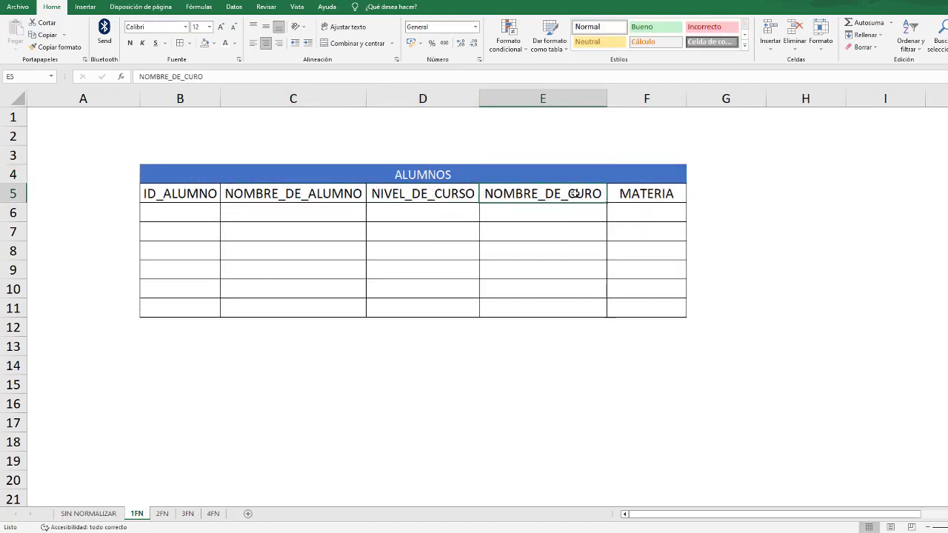
pyautogui.click(200, 77)
pyautogui.write('S')
pyautogui.click(418, 330)
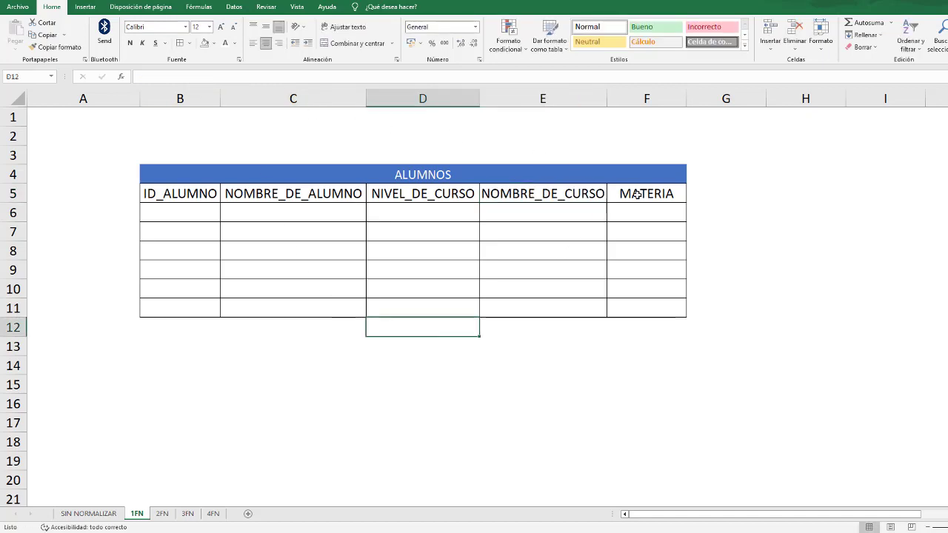
# Step: Compare the MATERIA_1 and MATERIA_2 headers on SIN NORMALIZAR with the MATERIA and ID_ALUMNO headers on 1FN
pyautogui.click(564, 193)
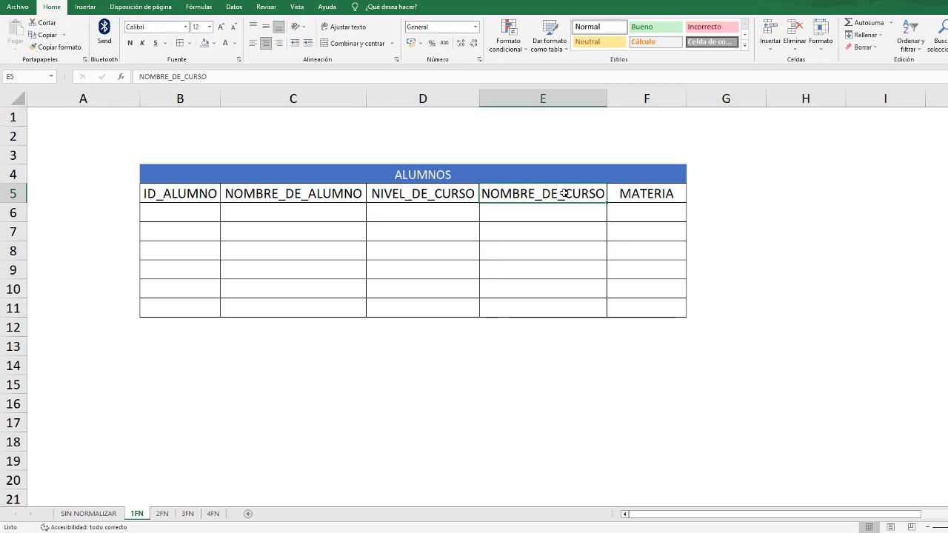
pyautogui.click(640, 193)
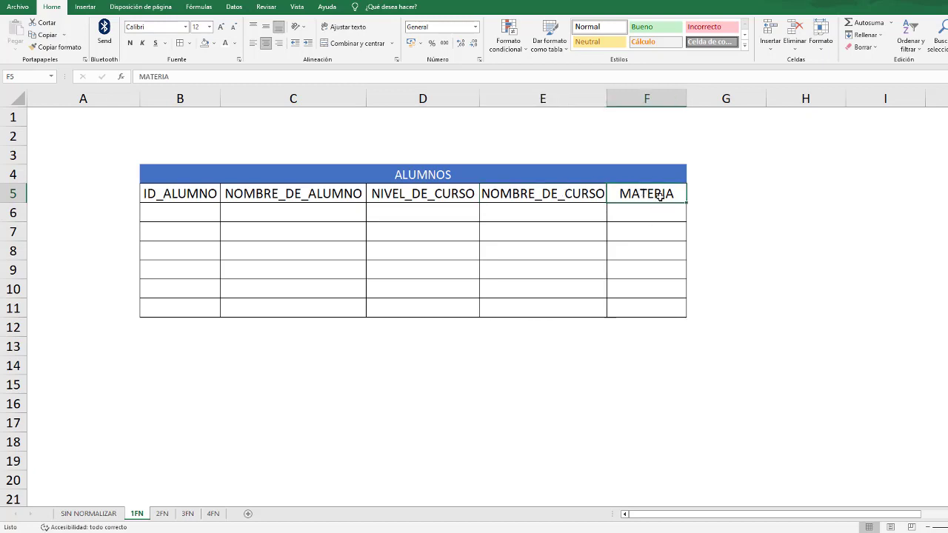
pyautogui.click(104, 513)
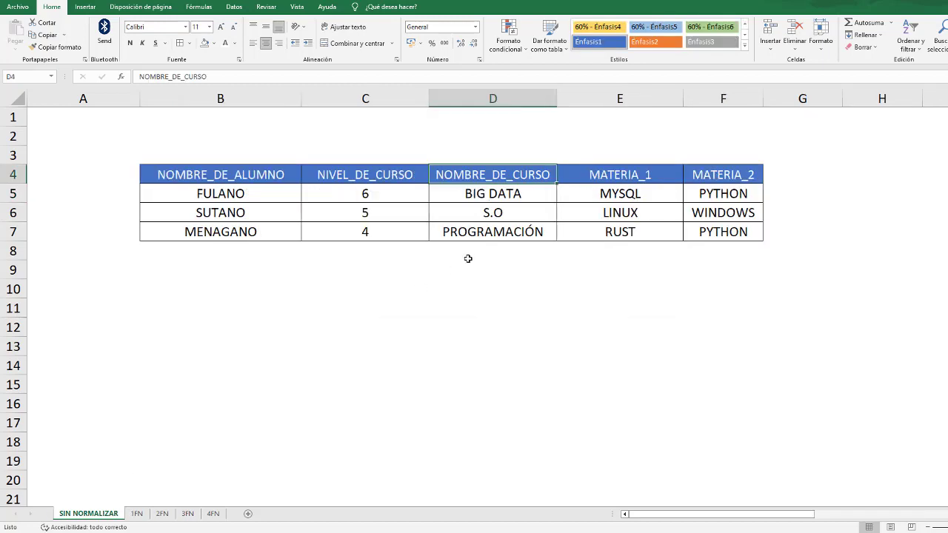
pyautogui.click(639, 179)
pyautogui.click(697, 174)
pyautogui.click(137, 514)
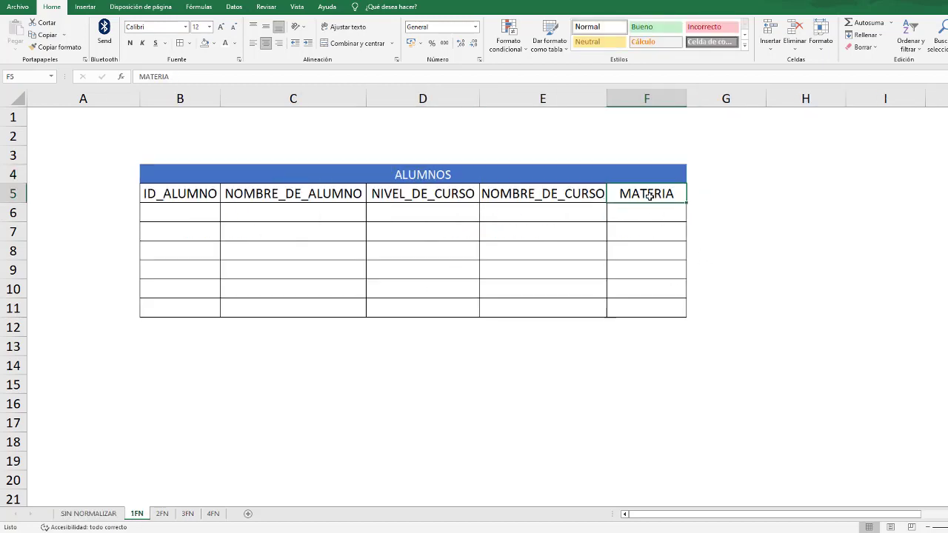
pyautogui.click(175, 194)
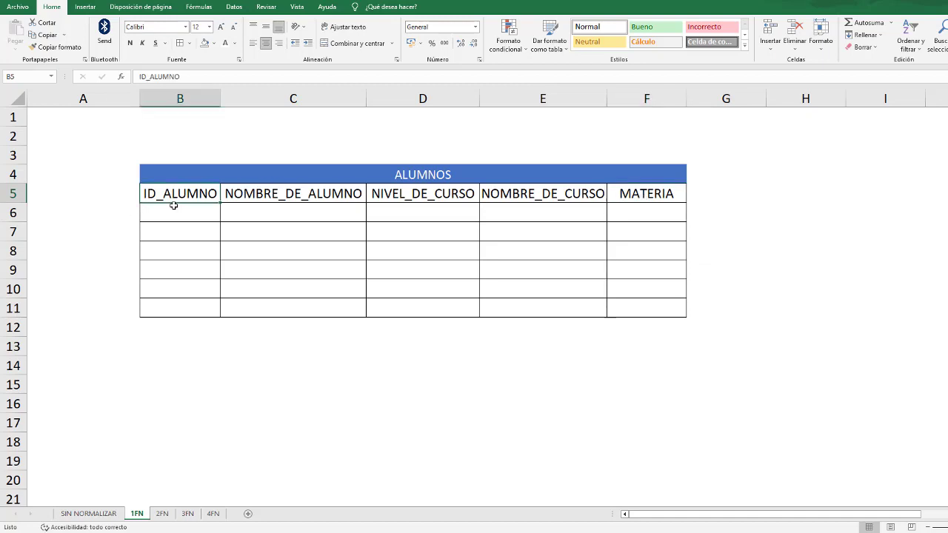
# Step: Copy the student names, course levels and course names in B5:D7 of SIN NORMALIZAR into the 1FN table starting at C6
pyautogui.click(104, 513)
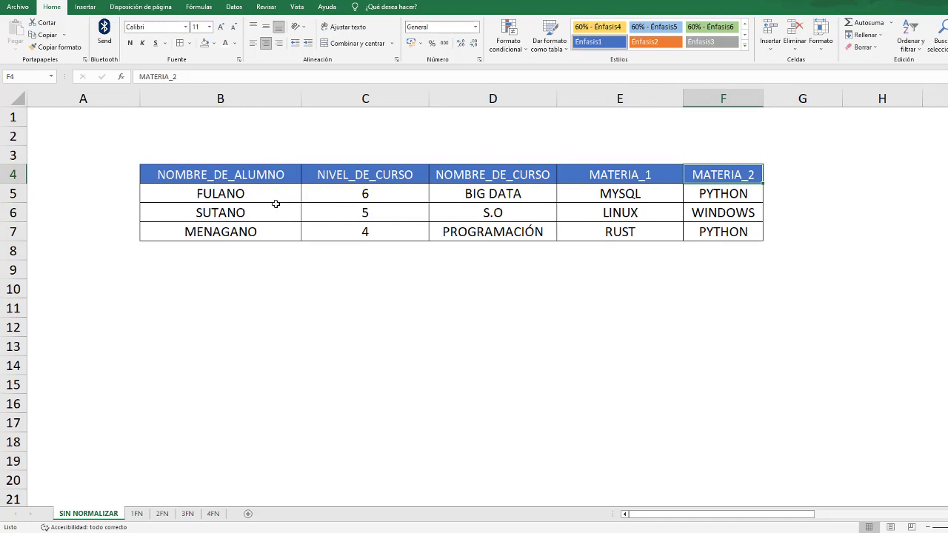
pyautogui.moveTo(253, 194); pyautogui.dragTo(270, 225)
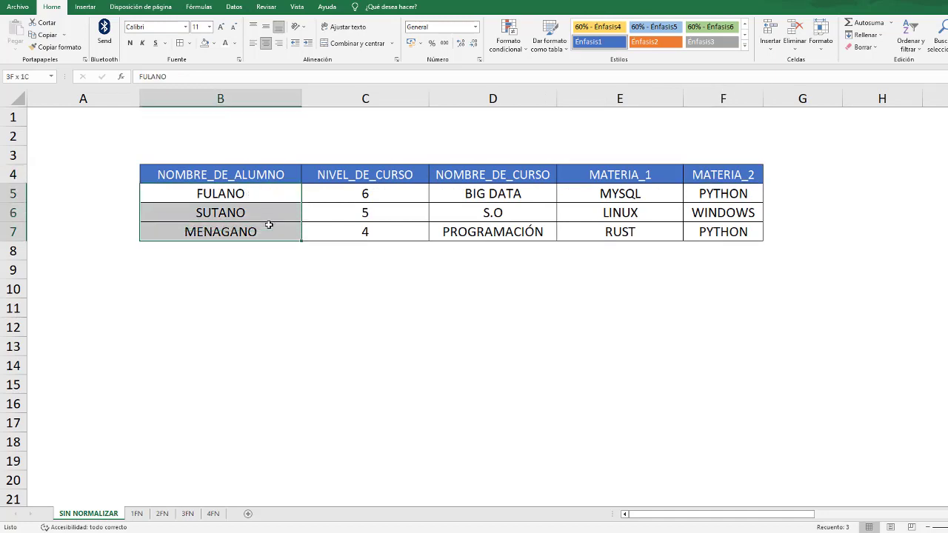
pyautogui.moveTo(328, 195); pyautogui.dragTo(523, 230)
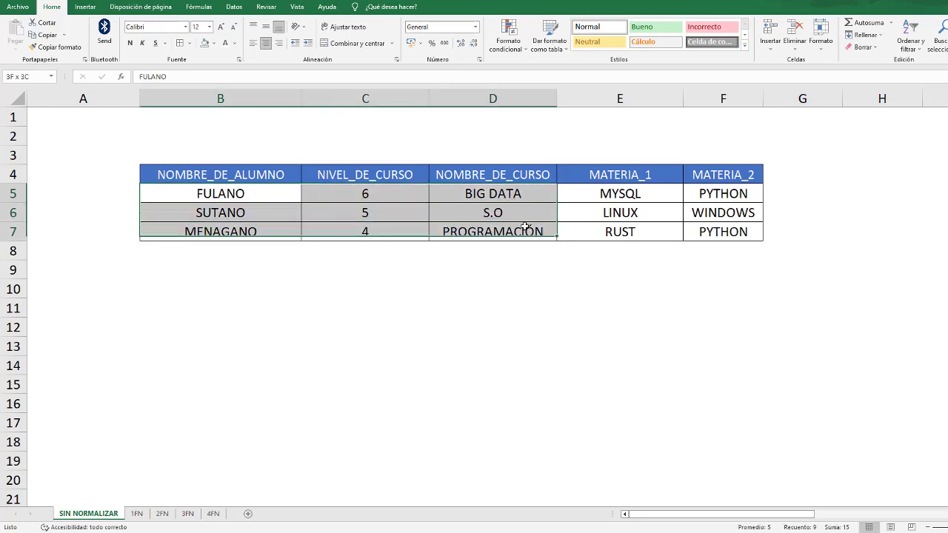
pyautogui.hotkey('ctrl', 'c')
pyautogui.click(137, 513)
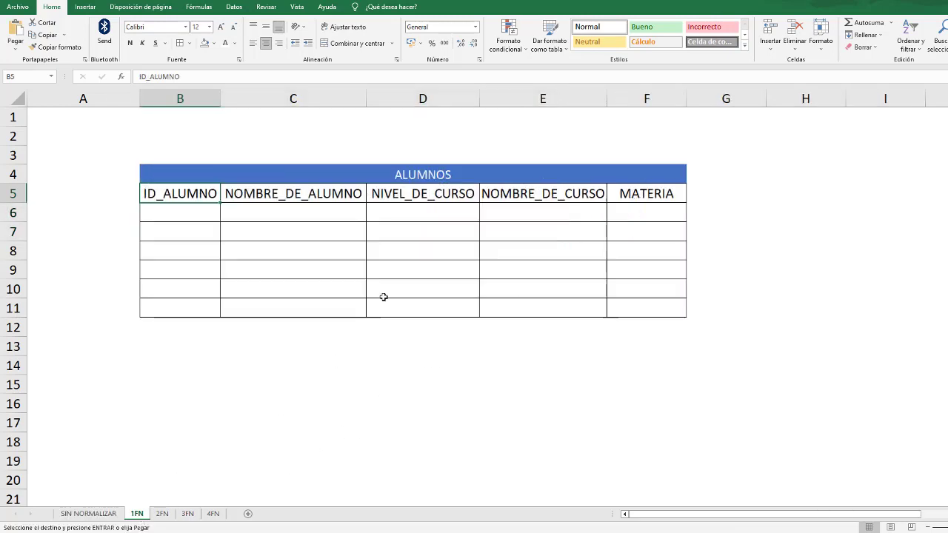
pyautogui.click(347, 210)
pyautogui.moveTo(347, 210); pyautogui.dragTo(520, 212)
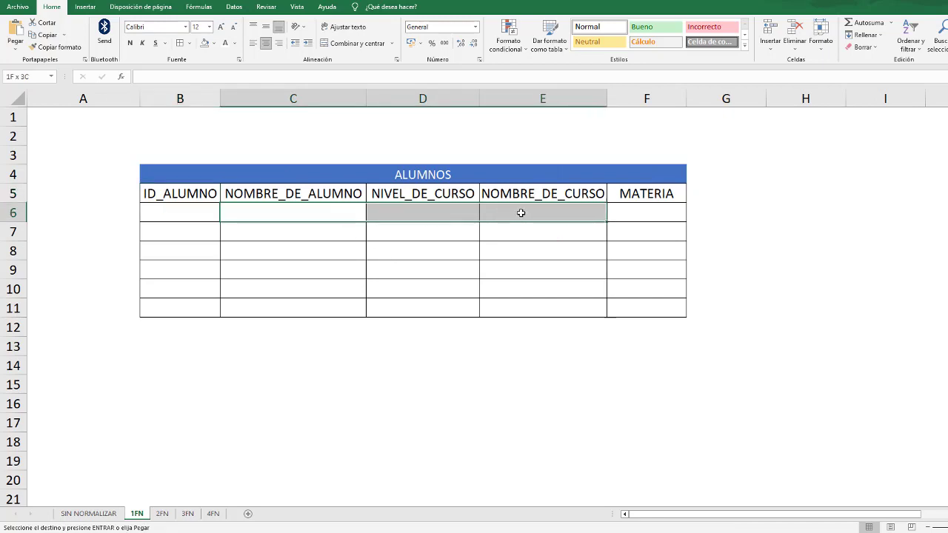
pyautogui.hotkey('ctrl', 'v')
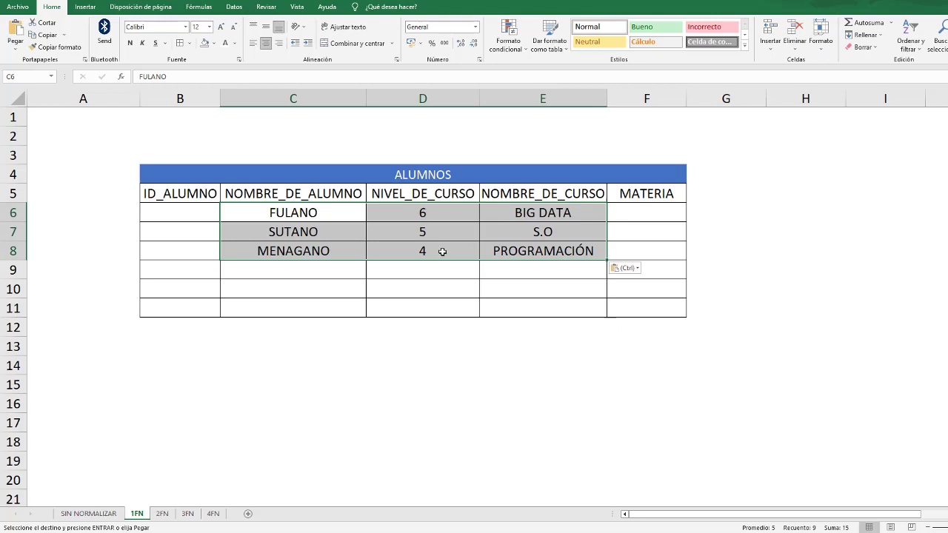
# Step: Enter the ID_ALUMNO values 1, 2 and 3 in cells B6 to B8 of the 1FN table
pyautogui.click(208, 212)
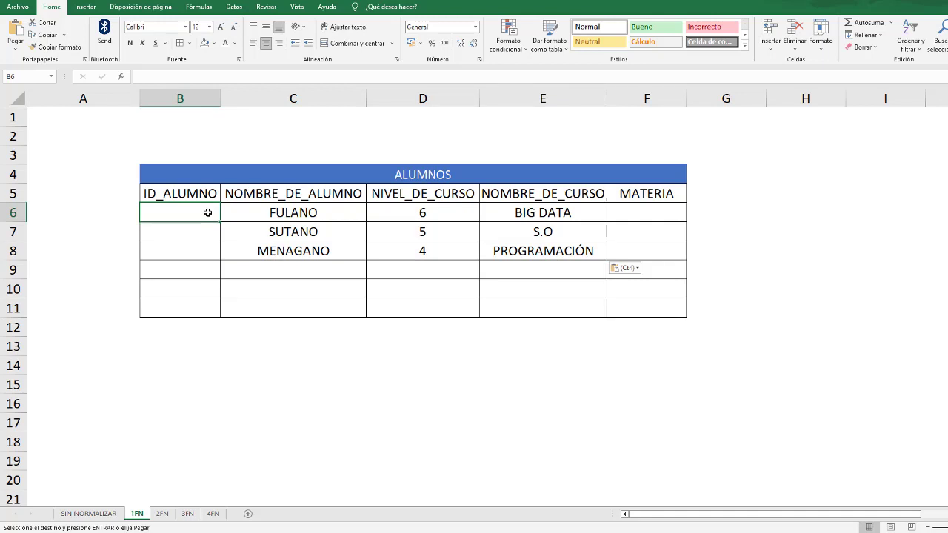
pyautogui.write('1')
pyautogui.press('Return')
pyautogui.write('2')
pyautogui.press('Return')
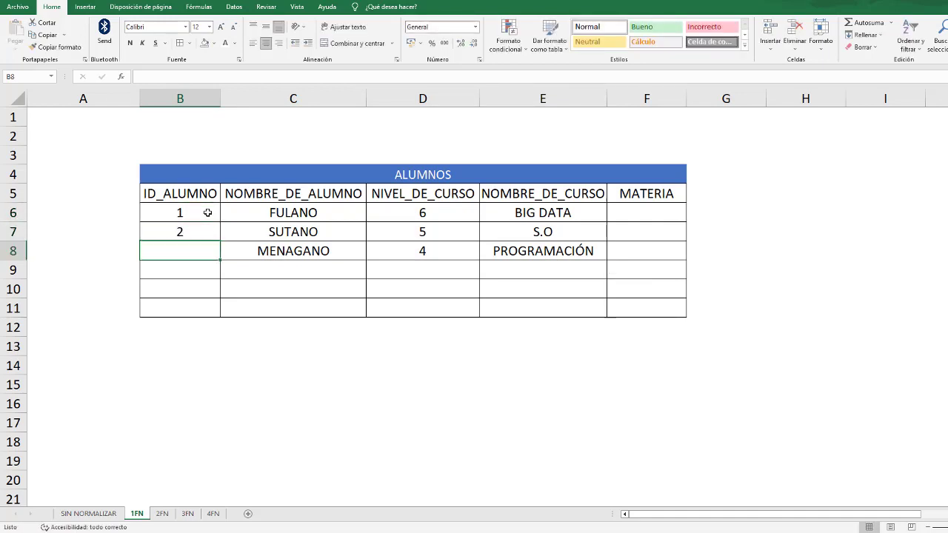
pyautogui.write('3')
pyautogui.press('Right')
# Step: Copy the first student's subjects MYSQL and PYTHON from E5:F5 of SIN NORMALIZAR into the 1FN sheet starting at F6
pyautogui.press('Right')
pyautogui.press('Right')
pyautogui.press('Right')
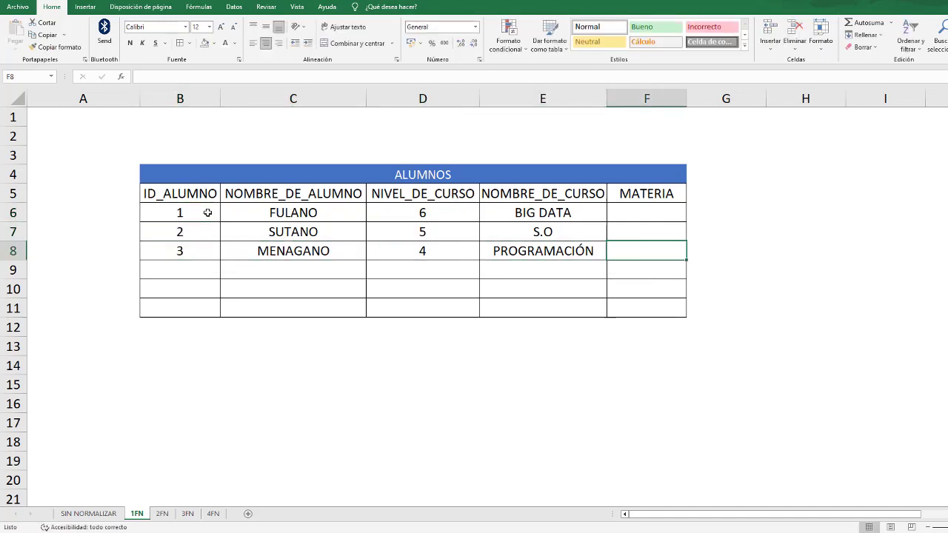
pyautogui.press('Up')
pyautogui.press('Up')
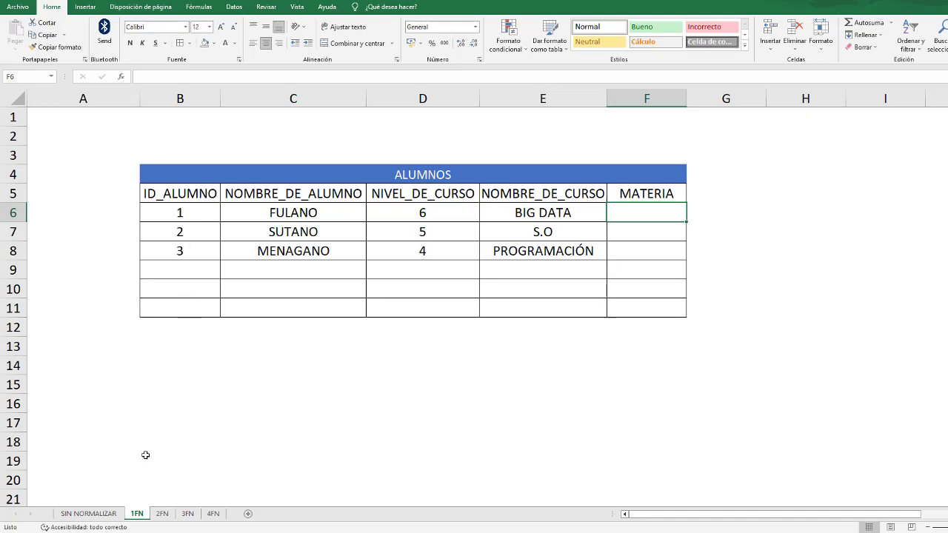
pyautogui.click(104, 514)
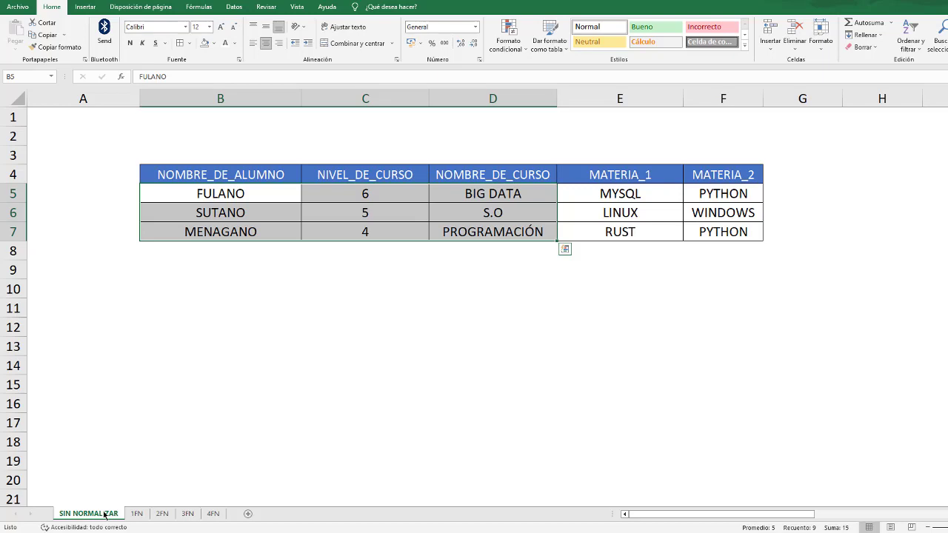
pyautogui.click(627, 196)
pyautogui.click(274, 192)
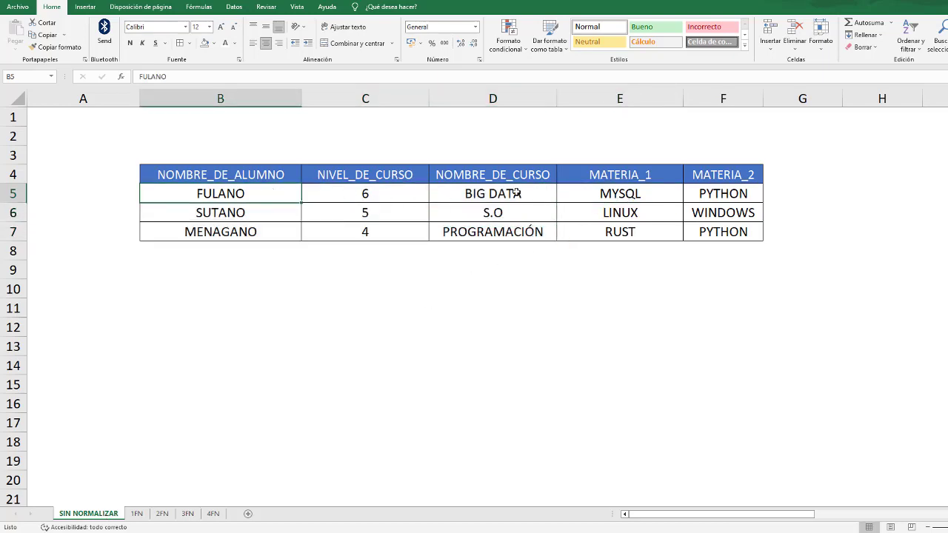
pyautogui.click(652, 192)
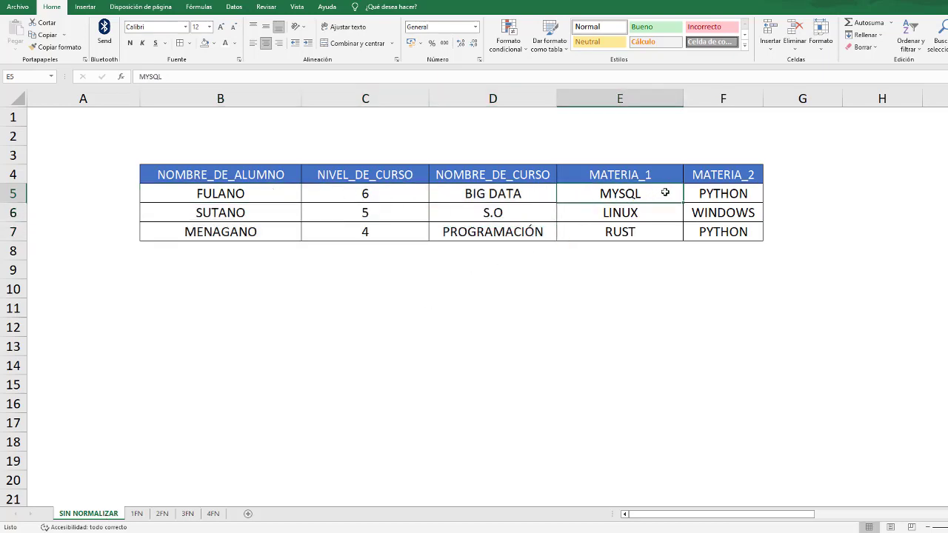
pyautogui.moveTo(665, 193); pyautogui.dragTo(726, 194)
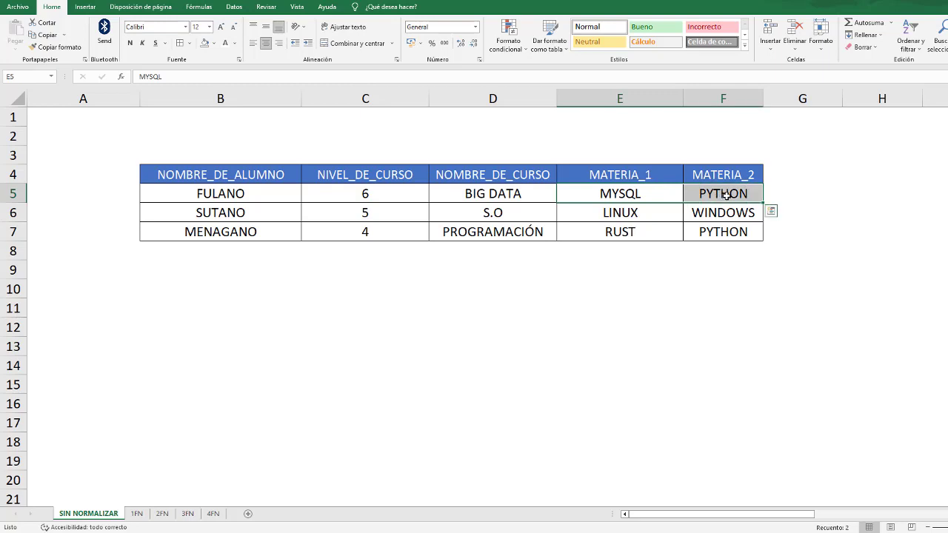
pyautogui.hotkey('ctrl', 'c')
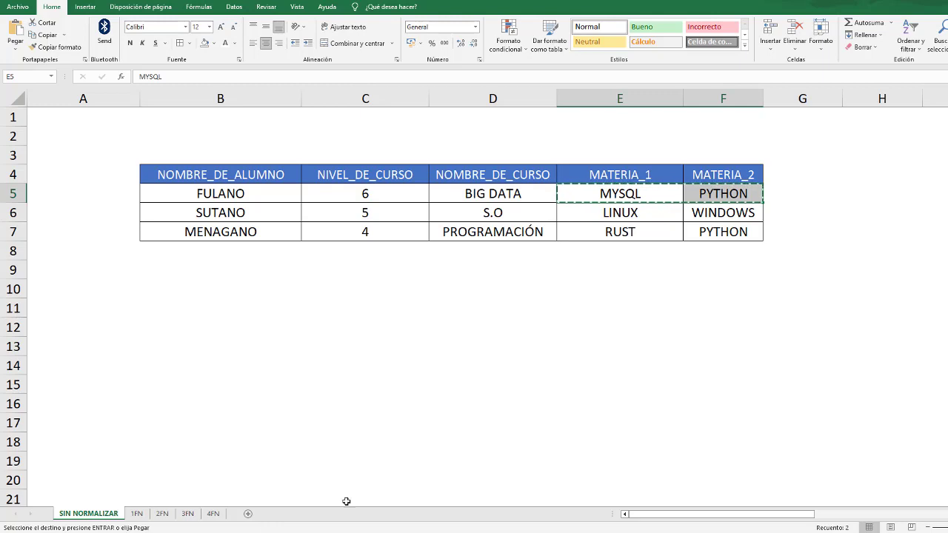
pyautogui.click(137, 513)
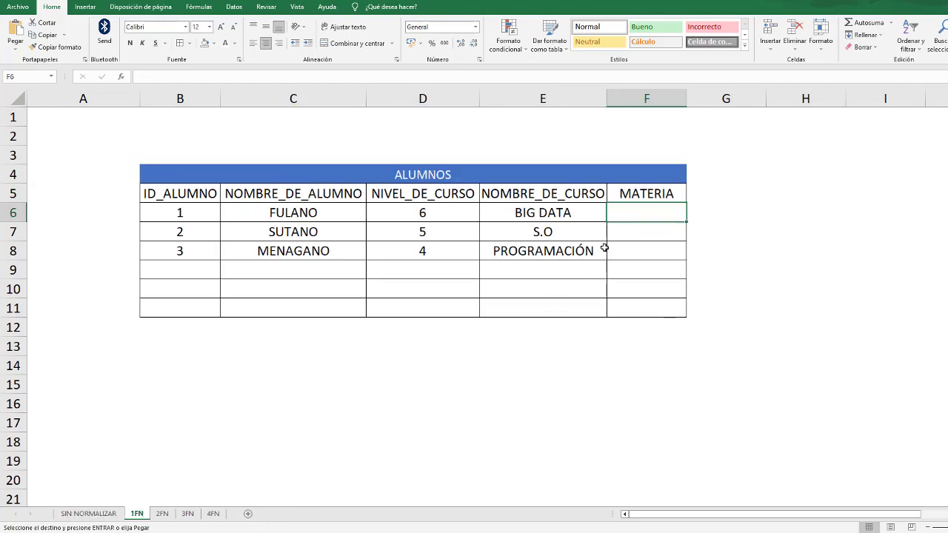
pyautogui.hotkey('ctrl', 'v')
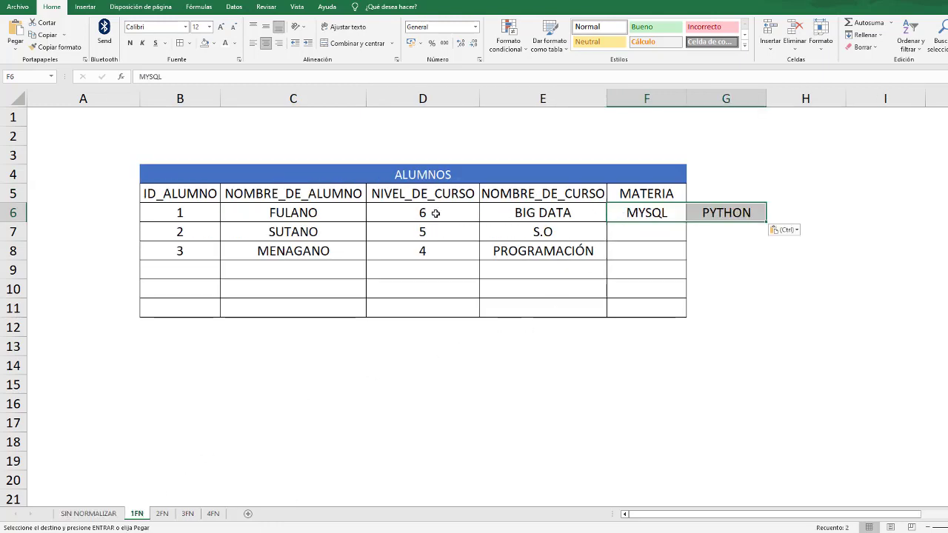
pyautogui.click(206, 218)
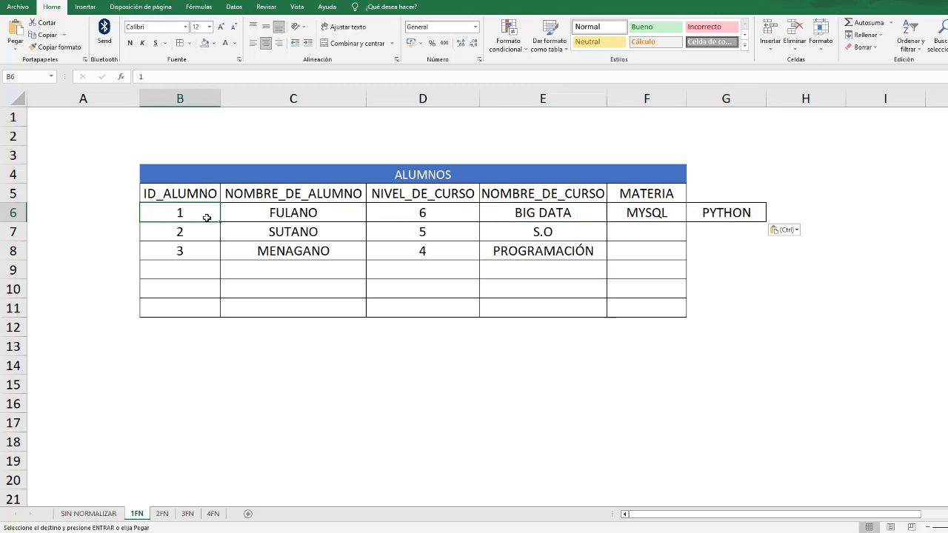
pyautogui.click(669, 213)
pyautogui.click(763, 211)
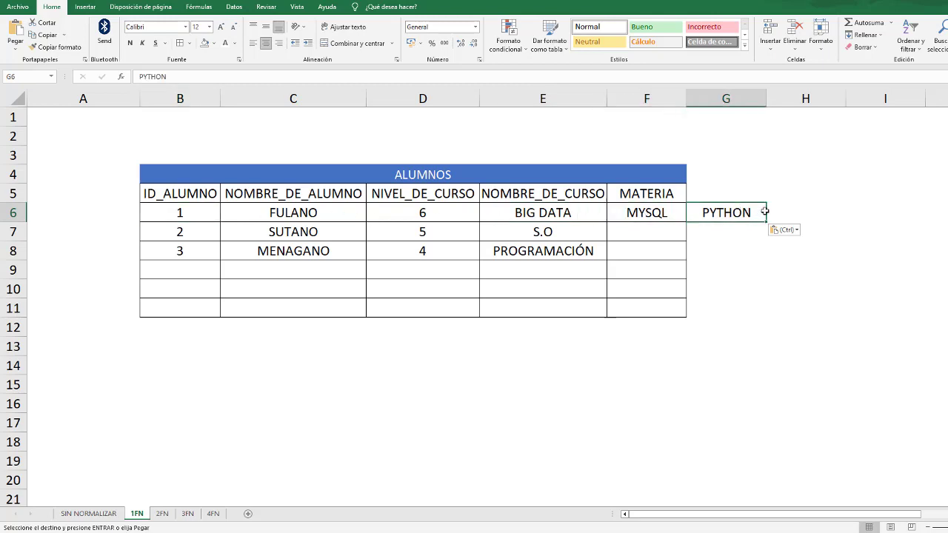
pyautogui.rightClick(19, 214)
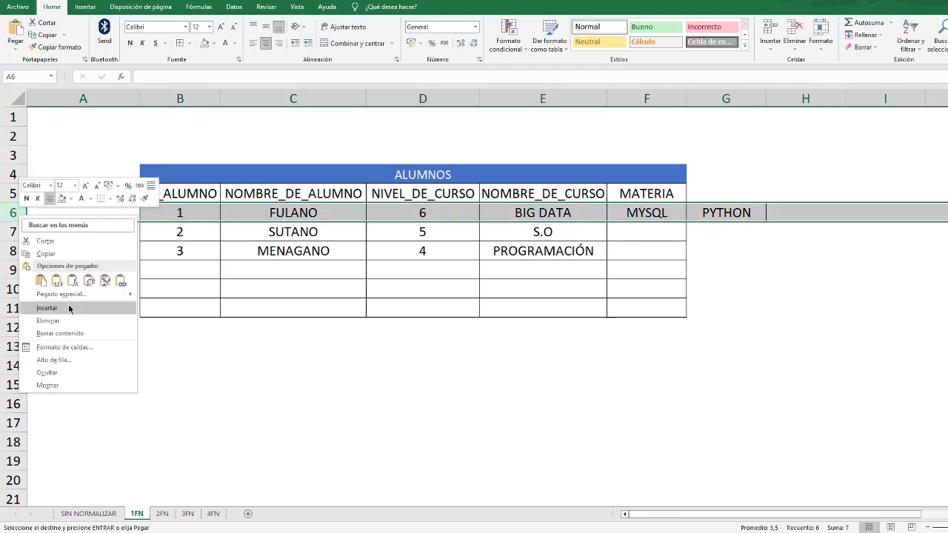
pyautogui.click(68, 308)
pyautogui.hotkey('ctrl', 'z')
# Step: Insert a blank row at row 7 of the 1FN sheet and move PYTHON from G6 into F7
pyautogui.rightClick(19, 232)
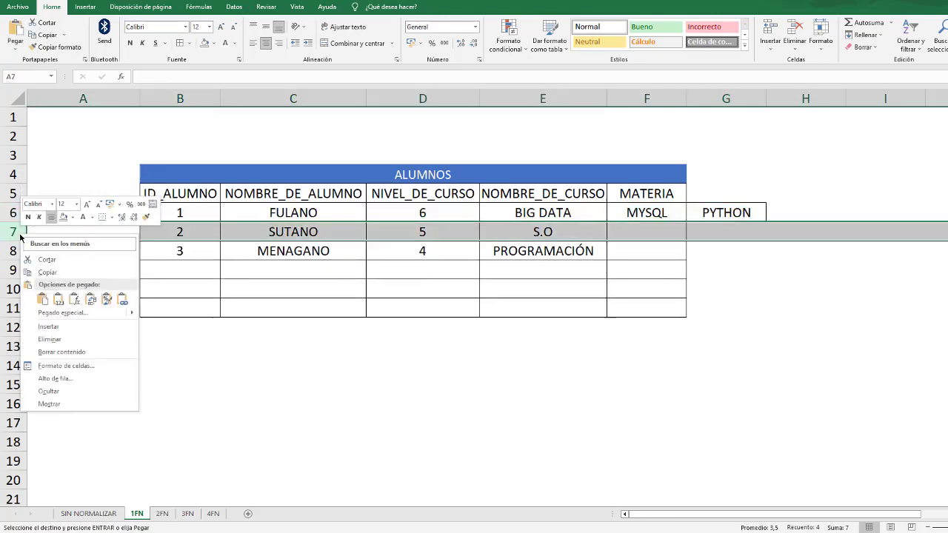
pyautogui.click(63, 326)
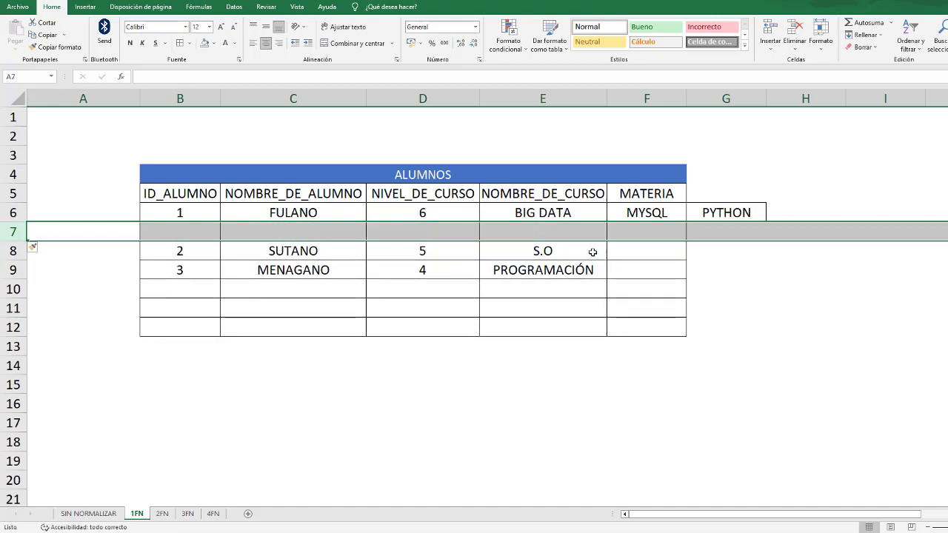
pyautogui.click(748, 215)
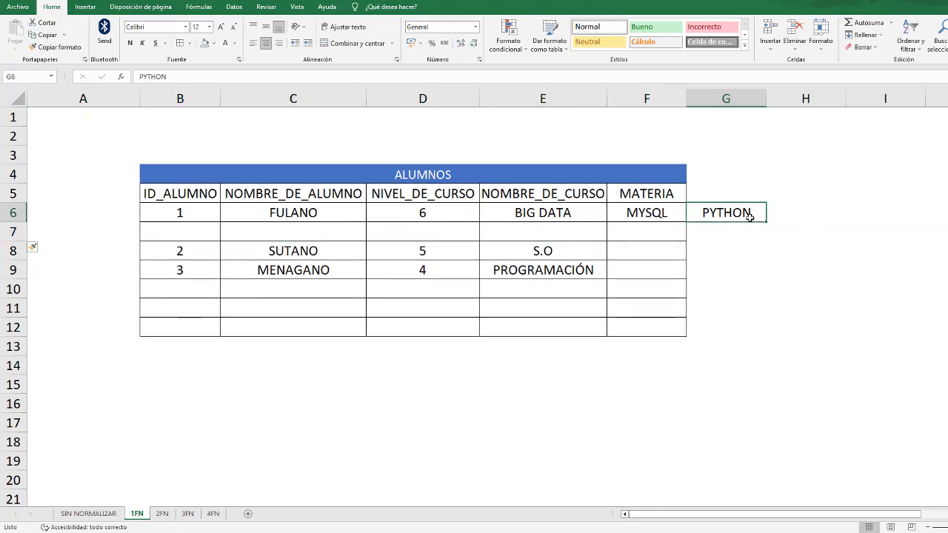
pyautogui.moveTo(749, 216); pyautogui.dragTo(662, 229)
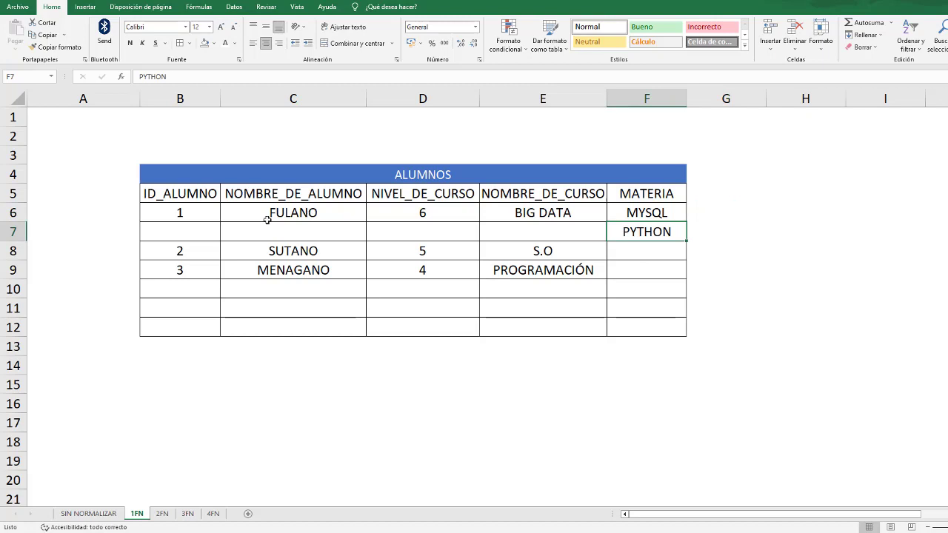
# Step: Enter ID_ALUMNO 1 in B7 and copy the first student's name from C6 into C7
pyautogui.click(196, 231)
pyautogui.write('1')
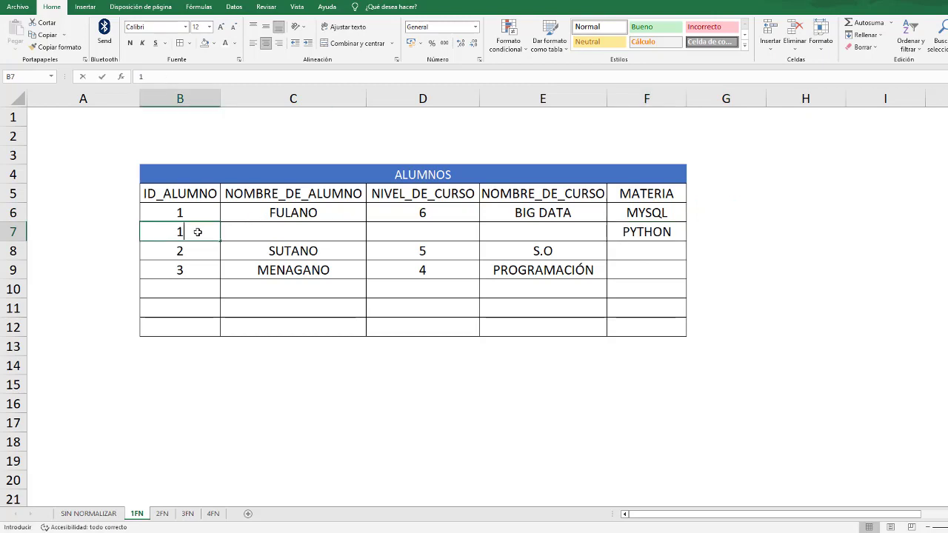
pyautogui.press('Tab')
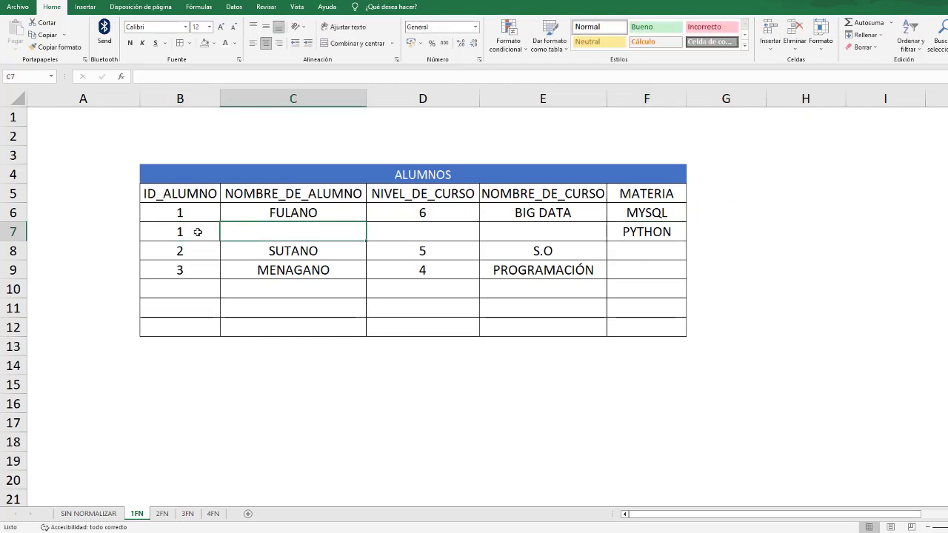
pyautogui.press('Up')
pyautogui.hotkey('ctrl', 'c')
pyautogui.press('Down')
pyautogui.hotkey('ctrl', 'v')
# Step: Copy the course level 6 from D6 into D7 and the course name BIG DATA from E6 into E7
pyautogui.press('Right')
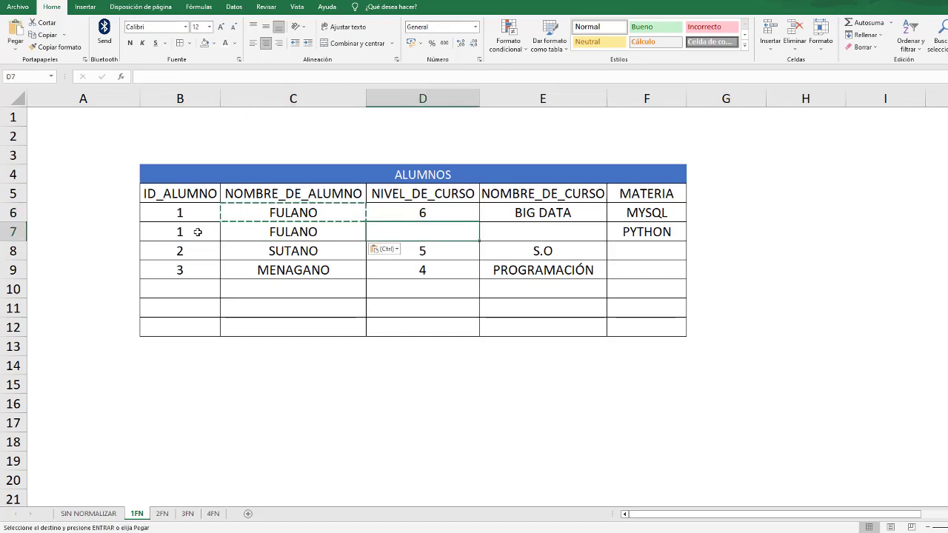
pyautogui.press('Up')
pyautogui.hotkey('ctrl', 'c')
pyautogui.press('Down')
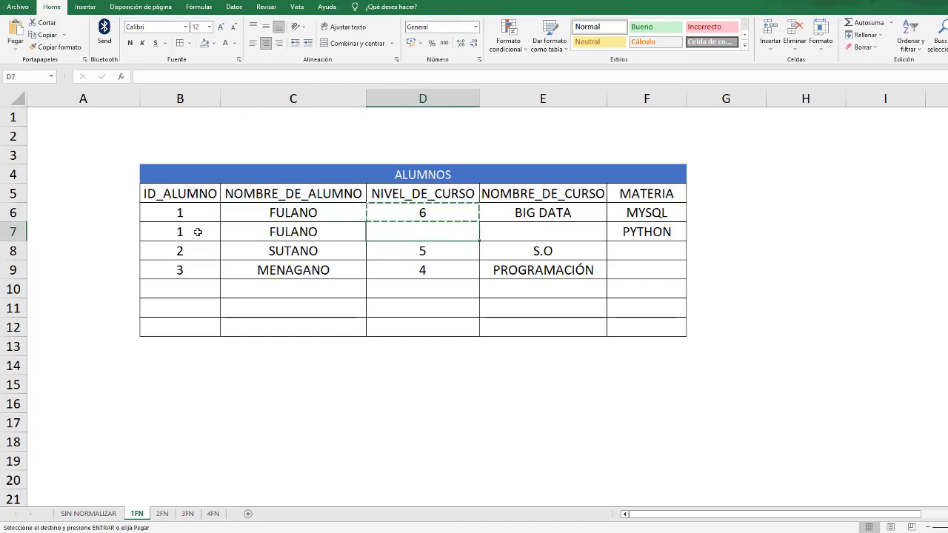
pyautogui.hotkey('ctrl', 'v')
pyautogui.press('Right')
pyautogui.press('Up')
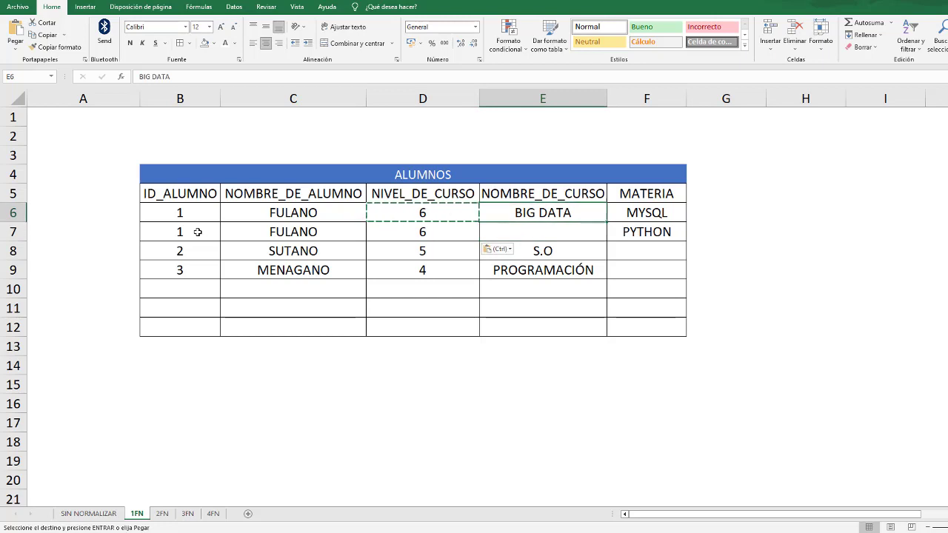
pyautogui.hotkey('ctrl', 'c')
pyautogui.press('Down')
pyautogui.hotkey('ctrl', 'v')
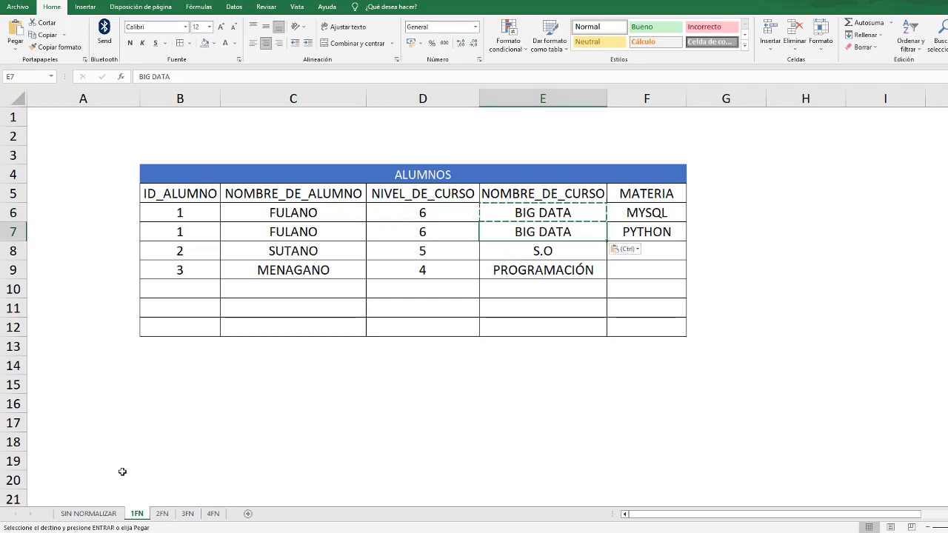
# Step: Compare the first student's record in row 5 of SIN NORMALIZAR with rows 6 and 7 of the 1FN table, and check the remaining students
pyautogui.click(89, 513)
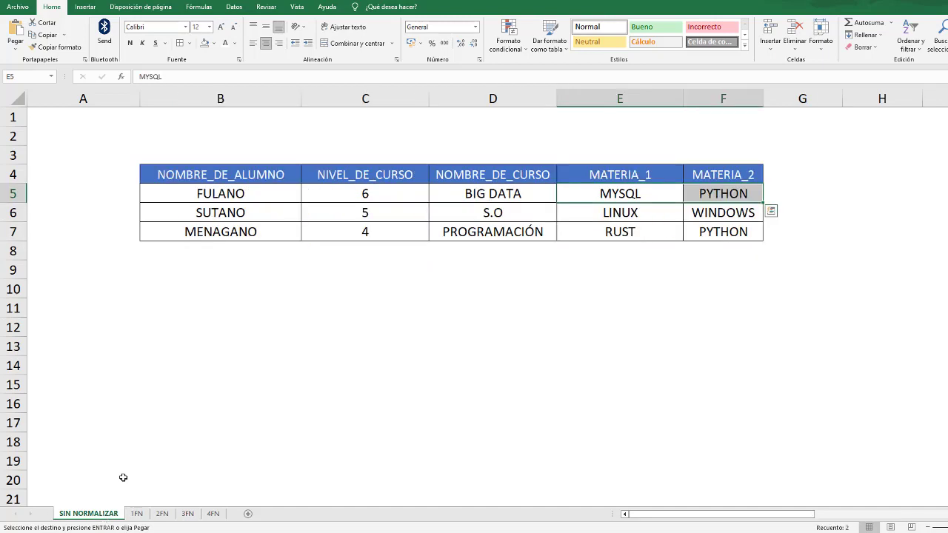
pyautogui.click(284, 192)
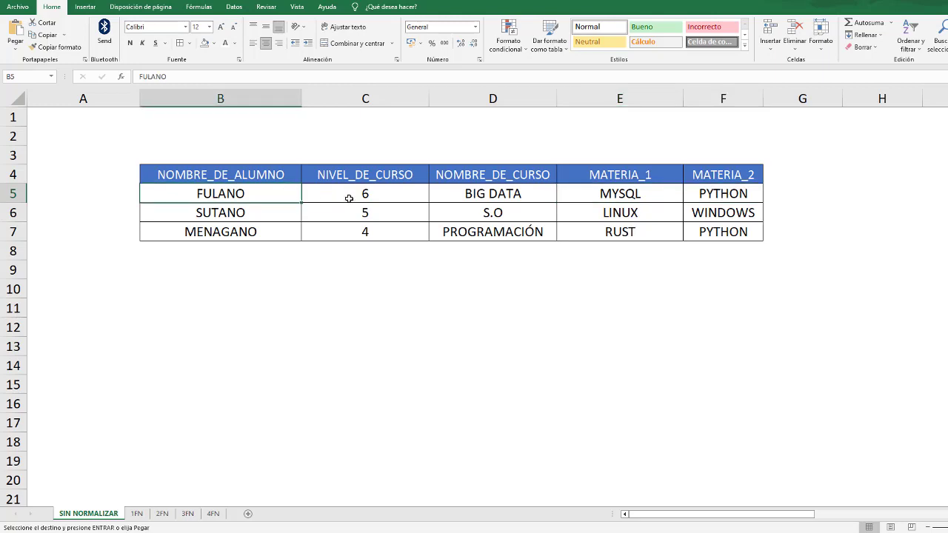
pyautogui.click(396, 197)
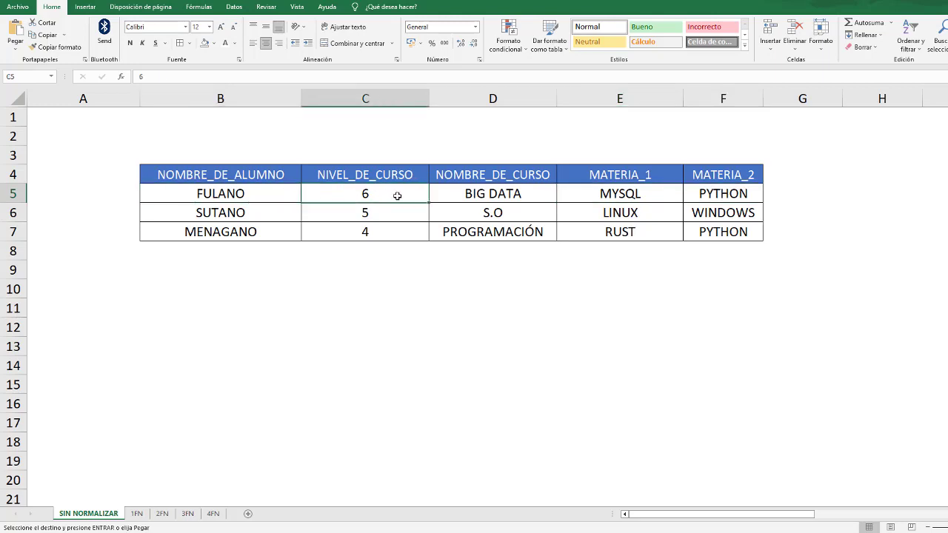
pyautogui.click(536, 195)
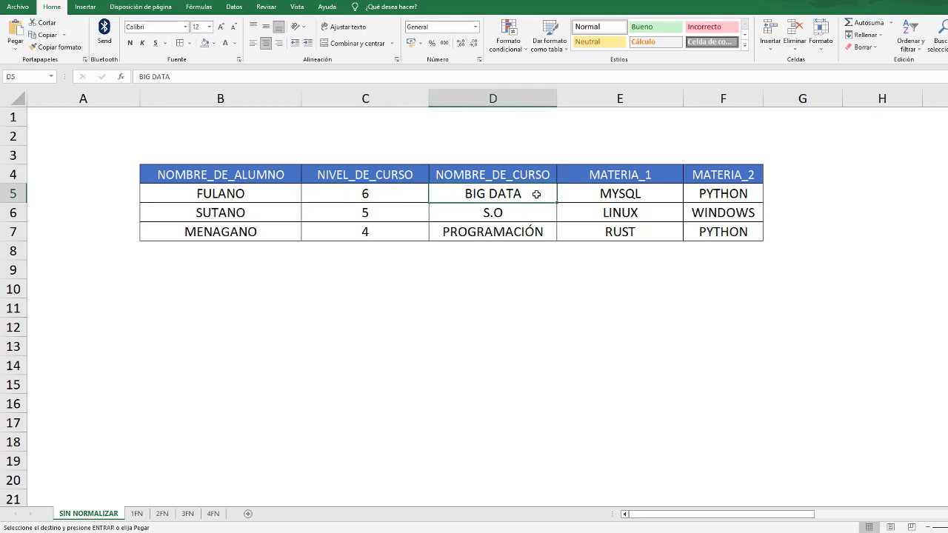
pyautogui.click(584, 194)
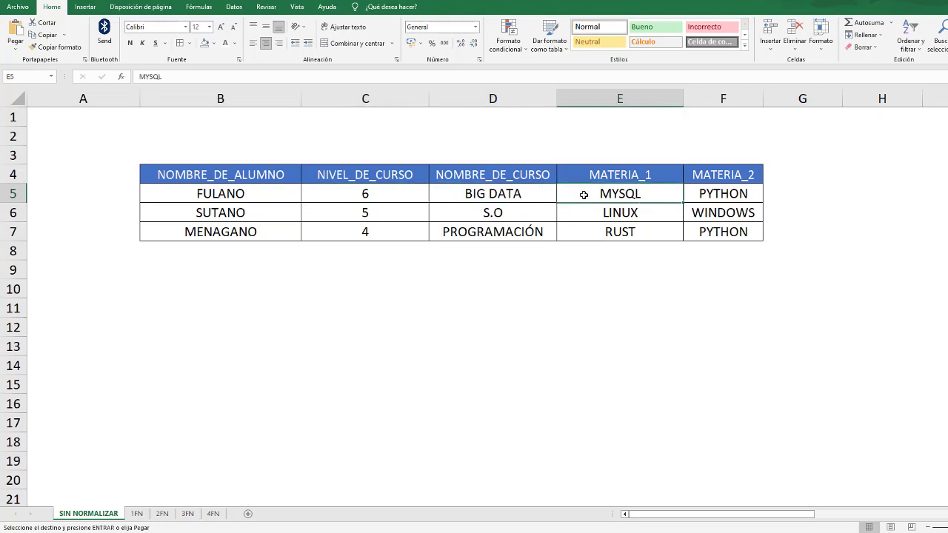
pyautogui.click(745, 193)
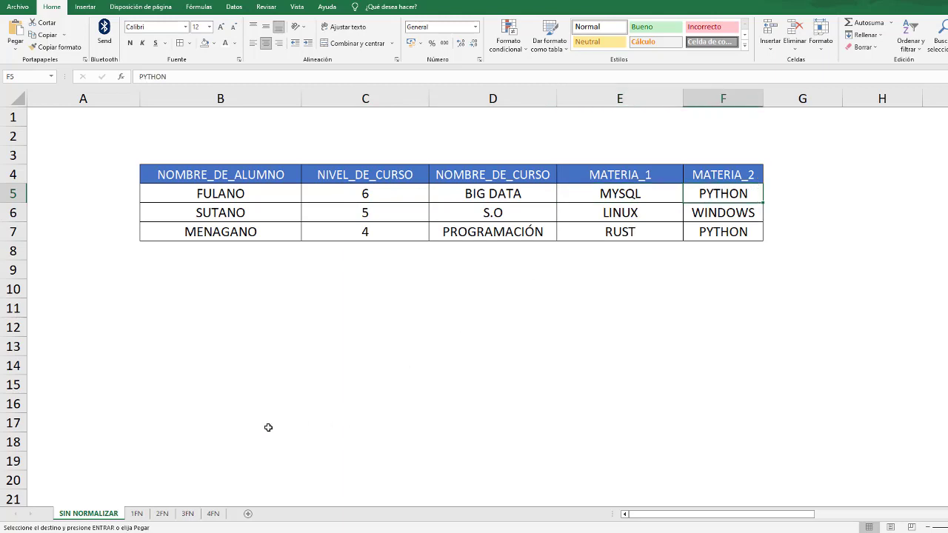
pyautogui.click(136, 513)
pyautogui.moveTo(196, 215); pyautogui.dragTo(631, 231)
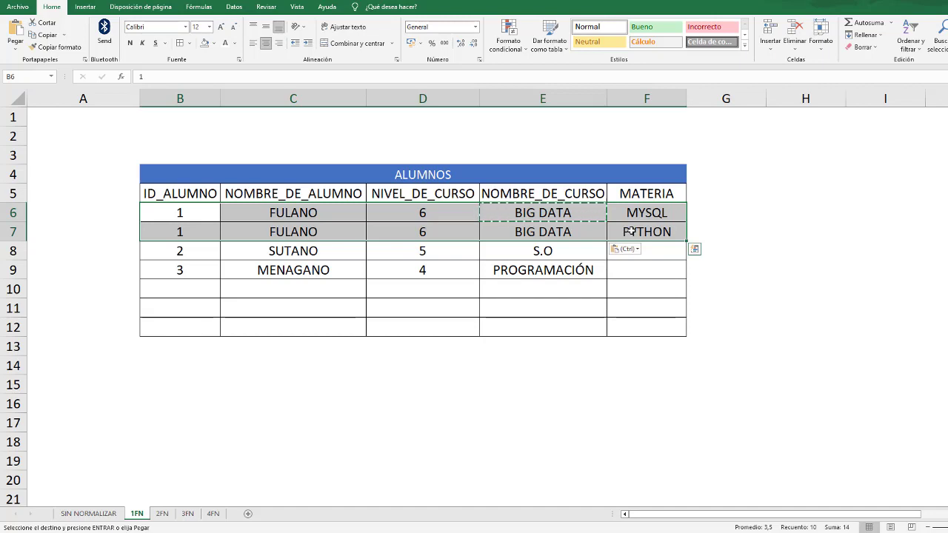
pyautogui.click(334, 251)
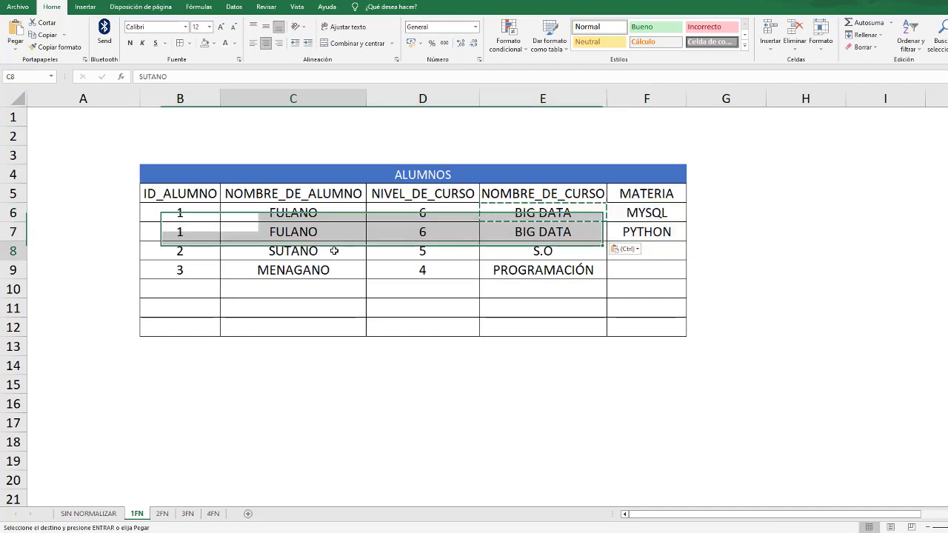
pyautogui.click(315, 270)
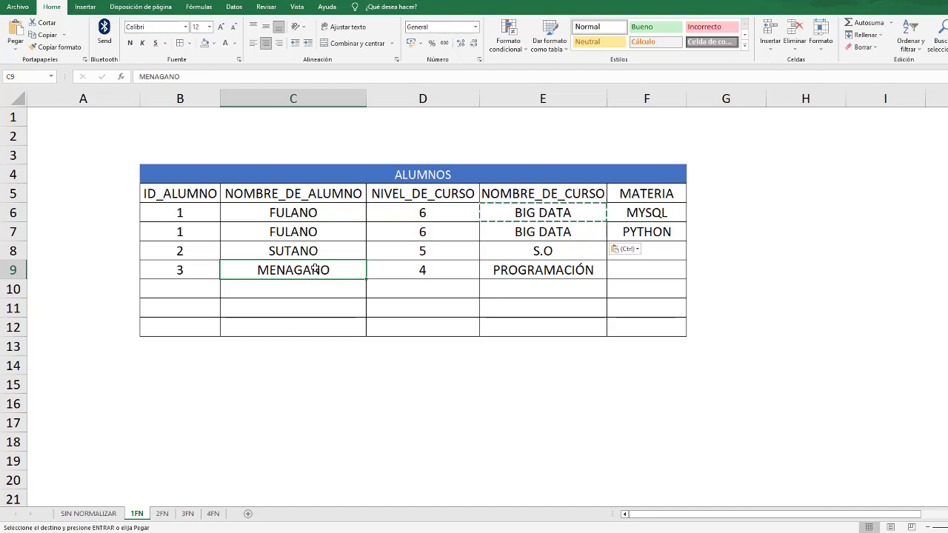
pyautogui.click(191, 245)
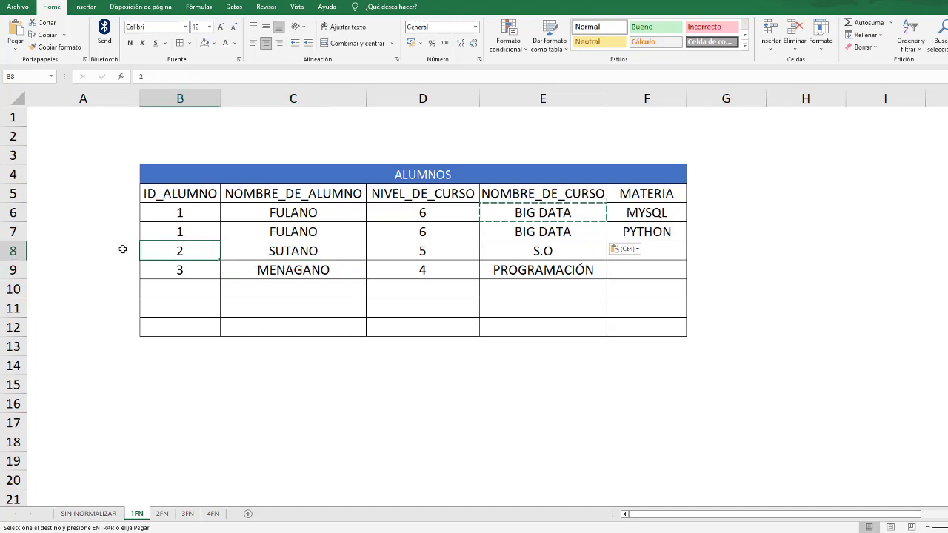
# Step: Copy the third student's record from B9:E9 to row 11 and delete the original row 9
pyautogui.click(16, 270)
pyautogui.rightClick(16, 270)
pyautogui.click(190, 271)
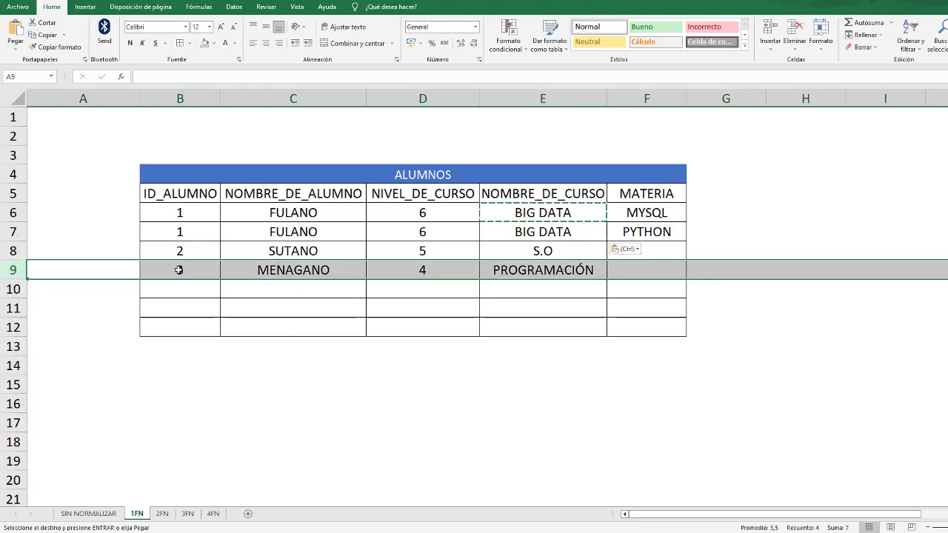
pyautogui.moveTo(190, 271); pyautogui.dragTo(517, 271)
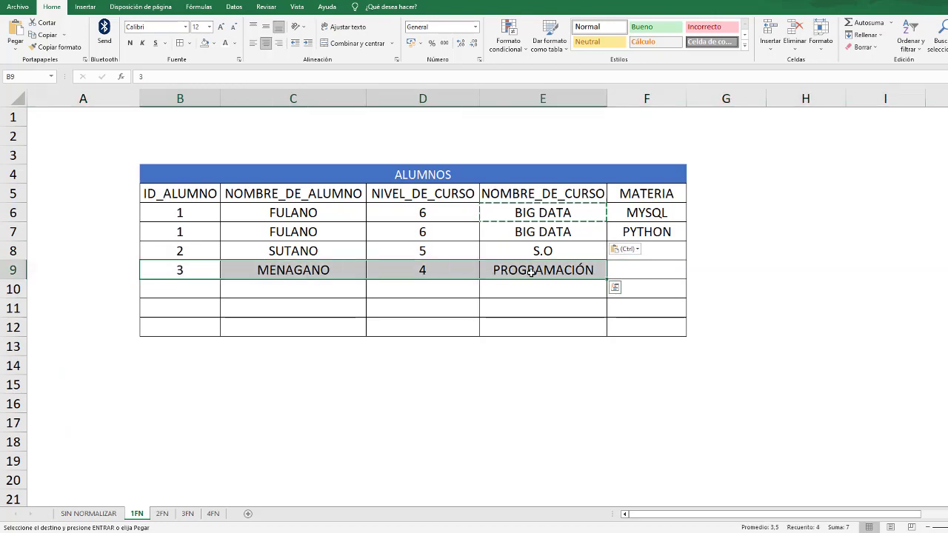
pyautogui.hotkey('ctrl', 'c')
pyautogui.click(191, 305)
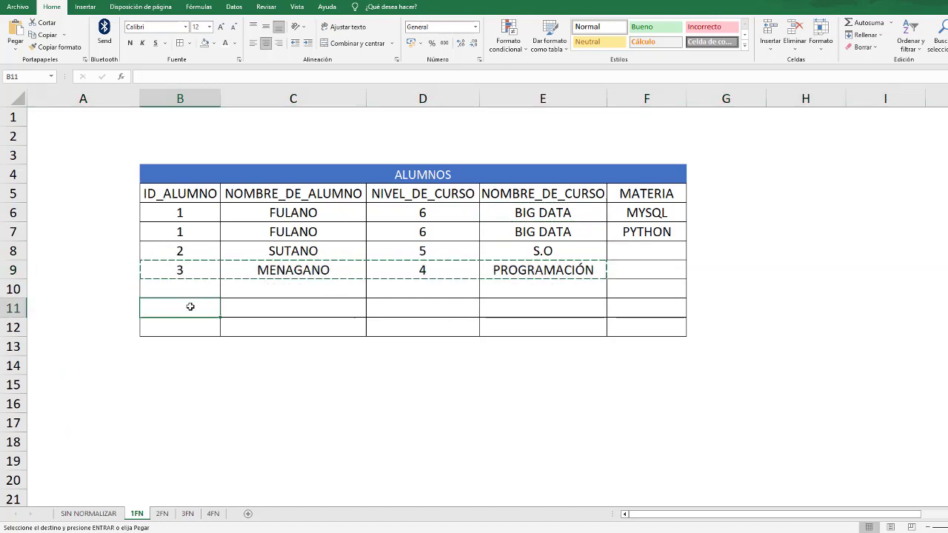
pyautogui.press('Return')
pyautogui.rightClick(16, 271)
pyautogui.click(48, 376)
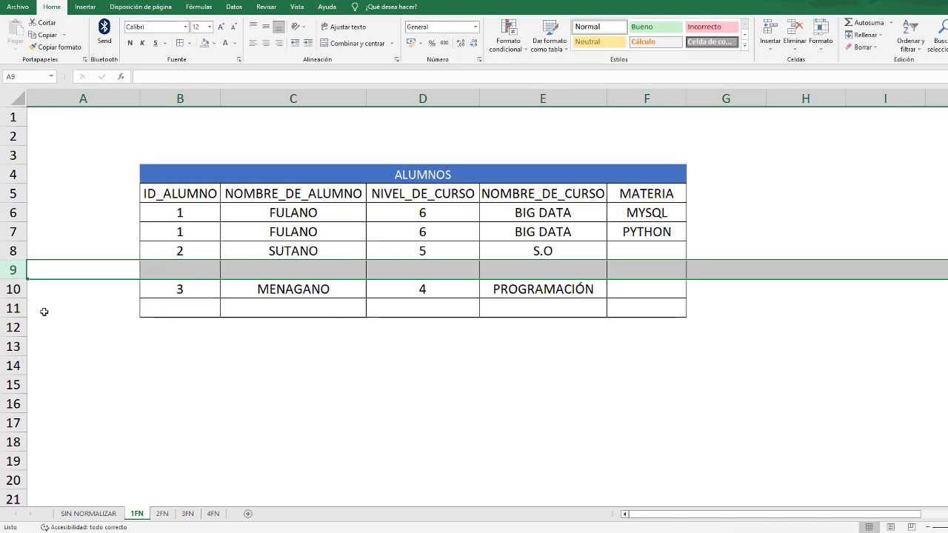
# Step: Delete the empty row 11 below the third student's record and insert a blank row at row 9
pyautogui.click(13, 326)
pyautogui.rightClick(16, 310)
pyautogui.click(34, 264)
pyautogui.rightClick(17, 269)
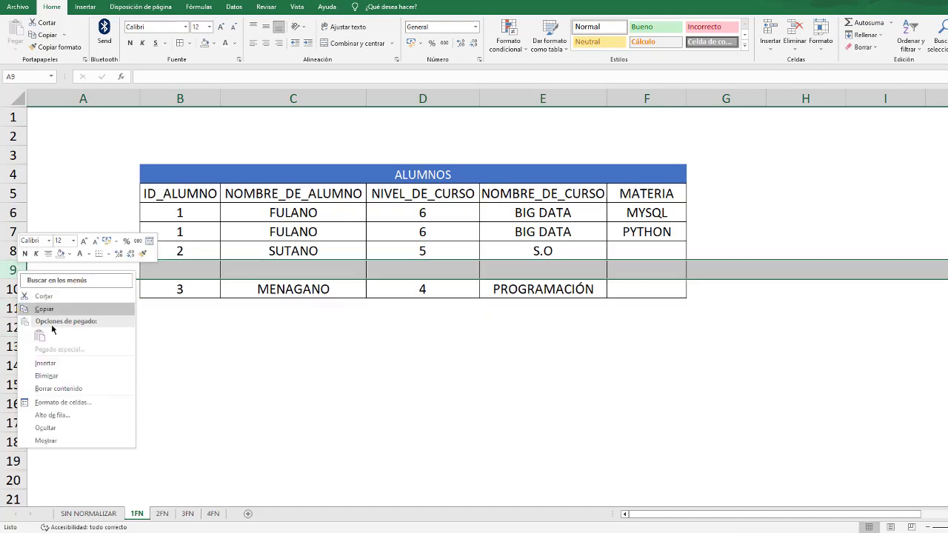
pyautogui.click(44, 360)
pyautogui.click(207, 266)
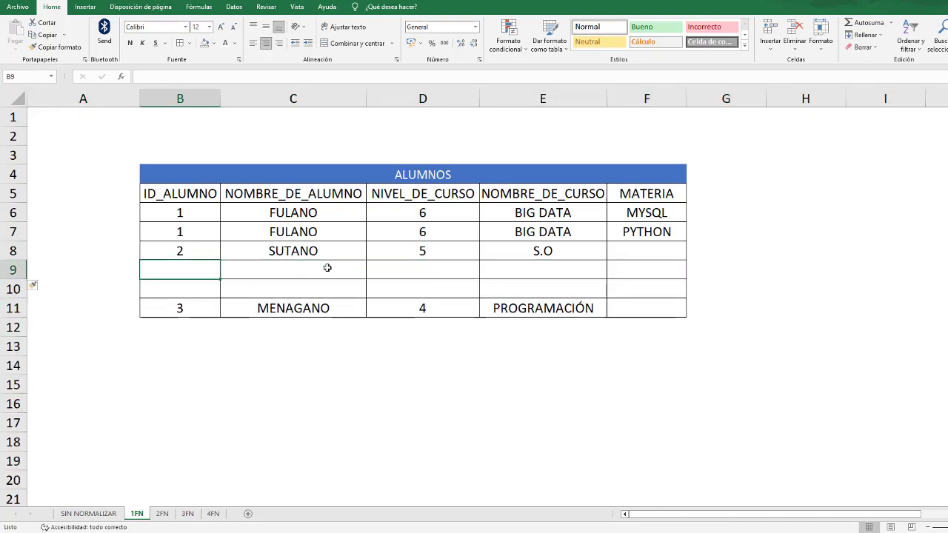
# Step: Examine the second student's level, course and two subjects in row 6 of SIN NORMALIZAR against row 8 of 1FN
pyautogui.click(208, 252)
pyautogui.click(286, 252)
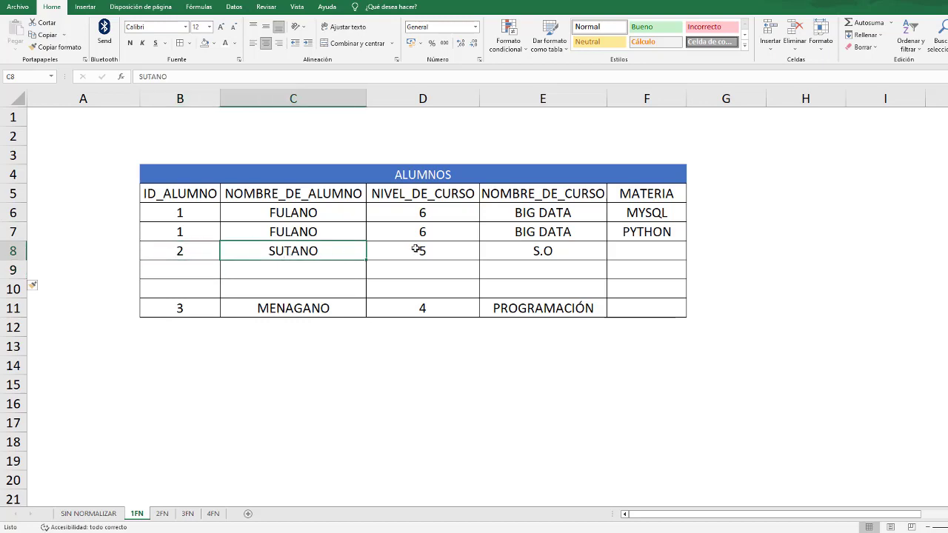
pyautogui.click(414, 248)
pyautogui.click(193, 251)
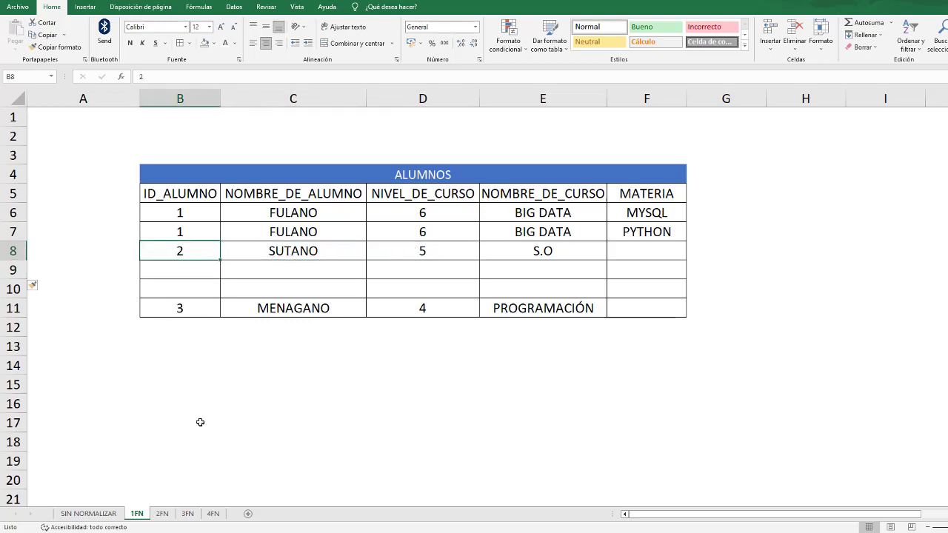
pyautogui.click(111, 514)
pyautogui.click(246, 226)
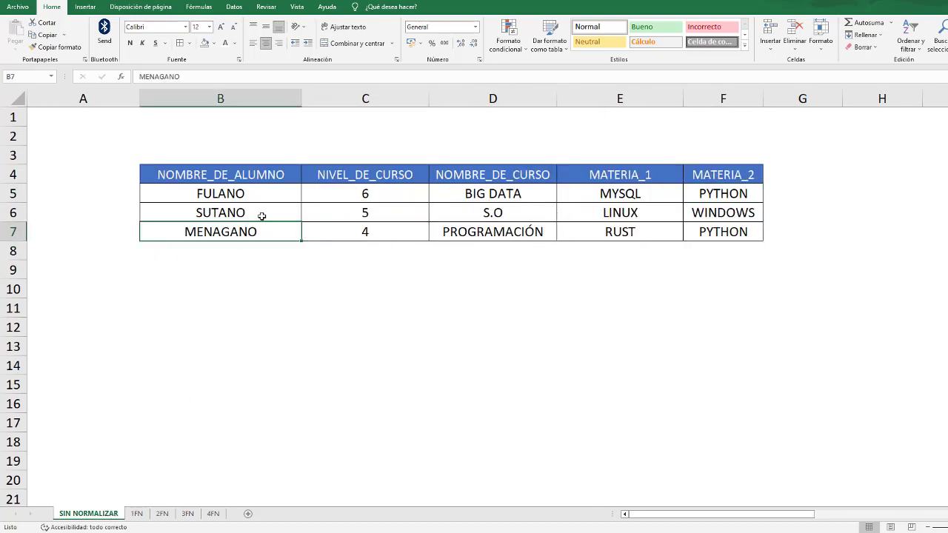
pyautogui.click(262, 215)
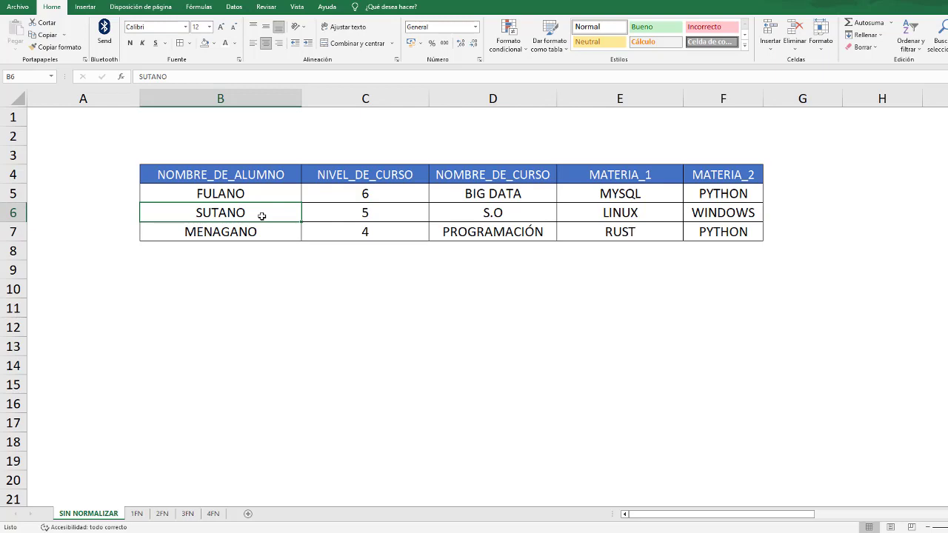
pyautogui.click(398, 213)
pyautogui.click(545, 176)
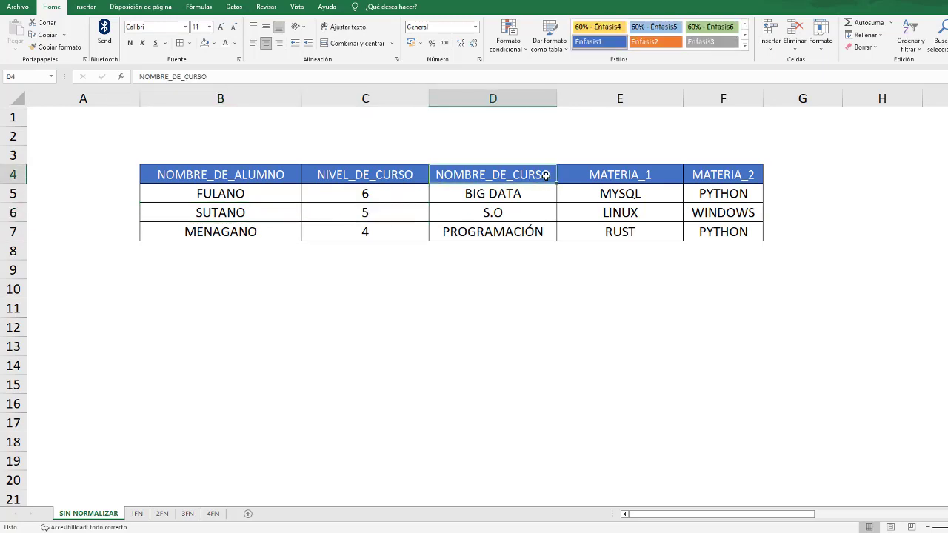
pyautogui.click(530, 214)
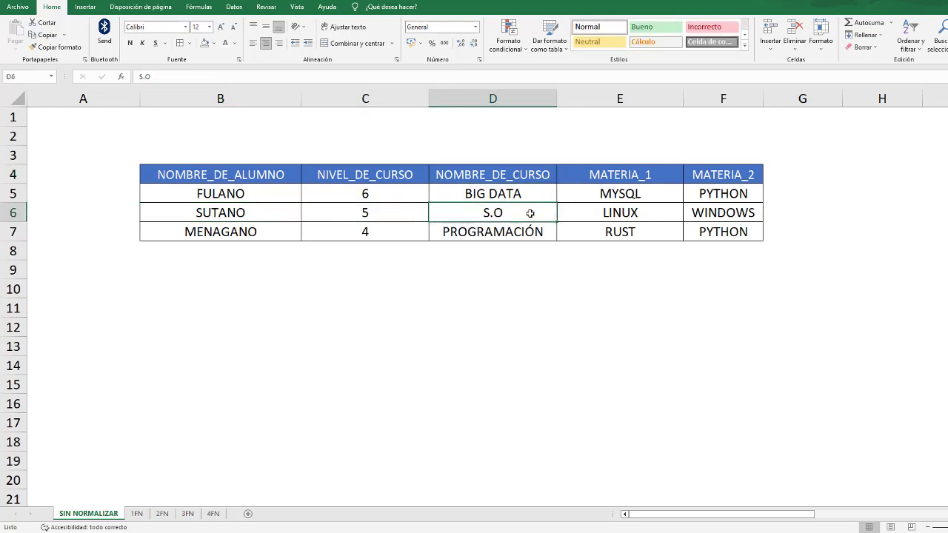
pyautogui.click(652, 214)
pyautogui.keyDown('shift'); pyautogui.click(697, 213); pyautogui.keyUp('shift')
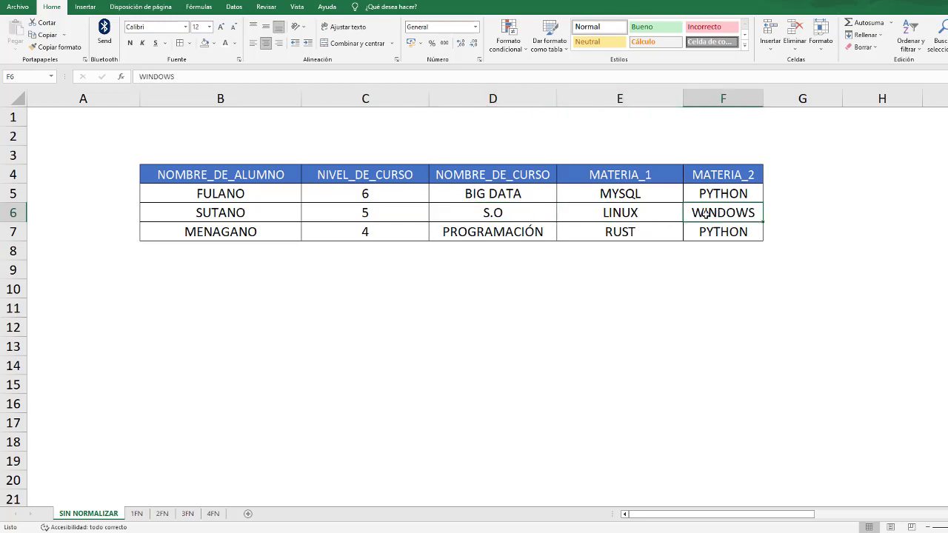
pyautogui.click(534, 215)
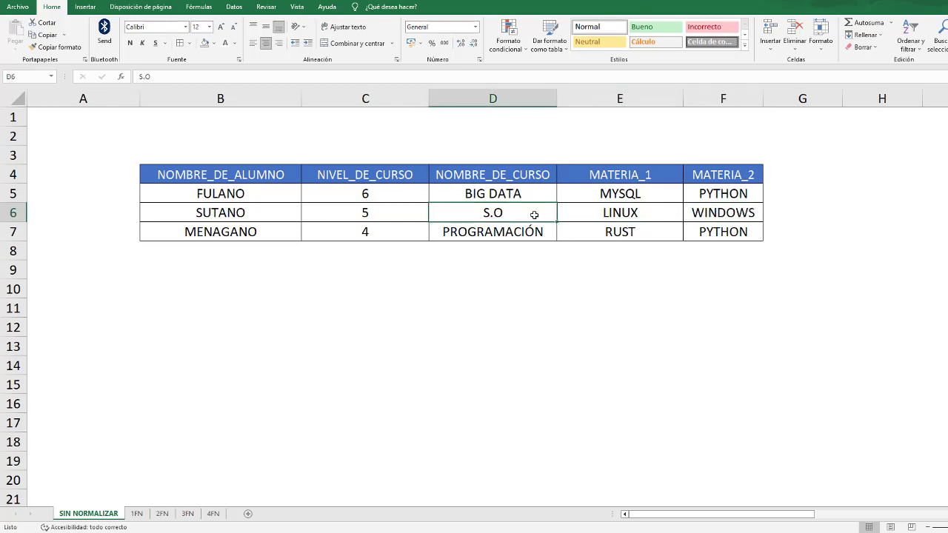
pyautogui.click(391, 211)
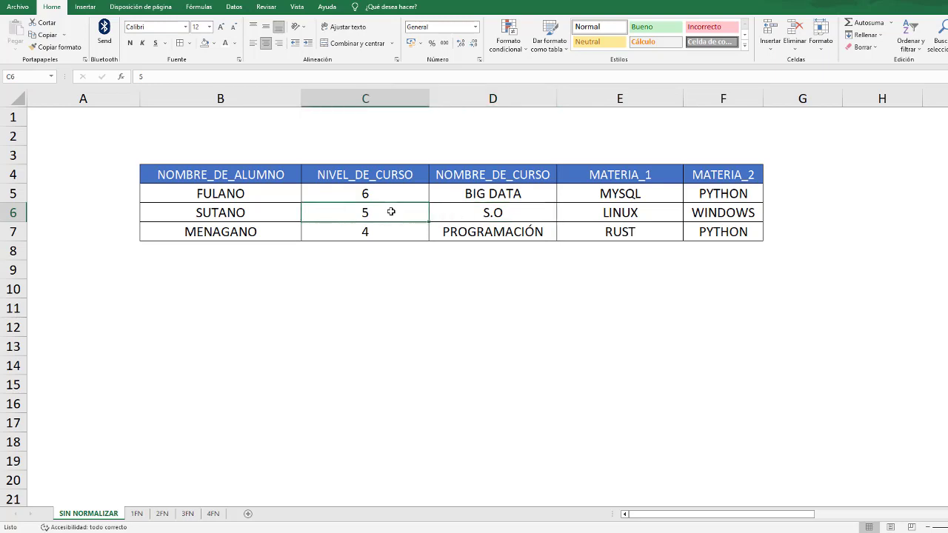
pyautogui.click(646, 209)
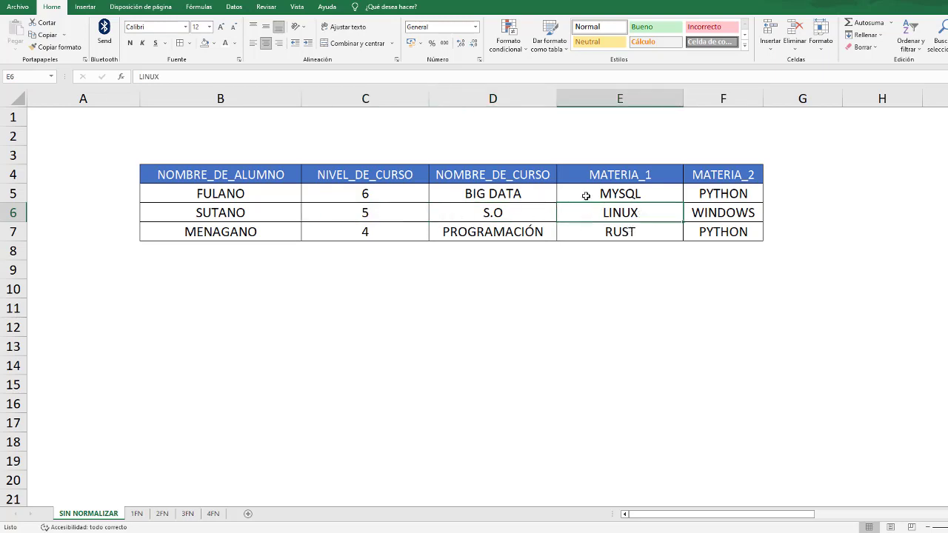
pyautogui.moveTo(586, 192); pyautogui.dragTo(723, 191)
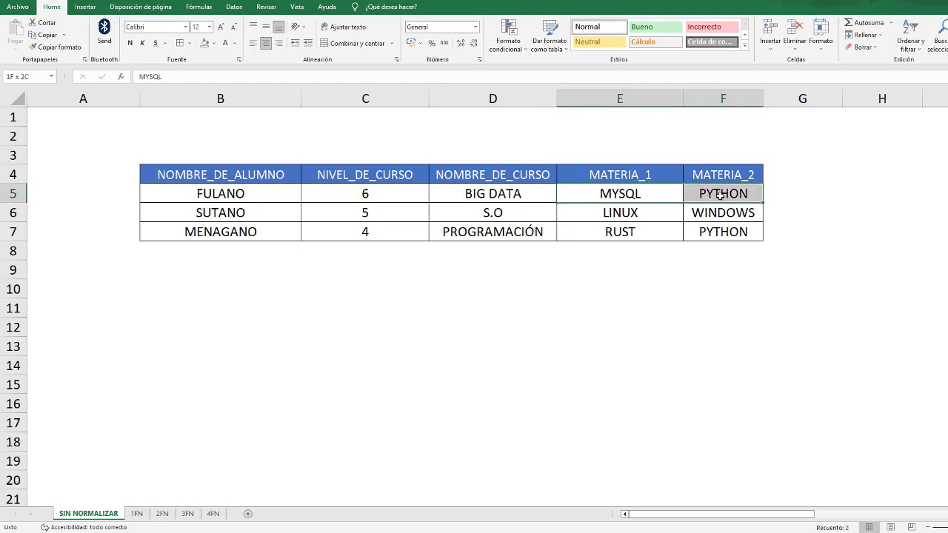
# Step: Duplicate the second student's record from B8:E8 into row 9 of the 1FN sheet
pyautogui.click(138, 514)
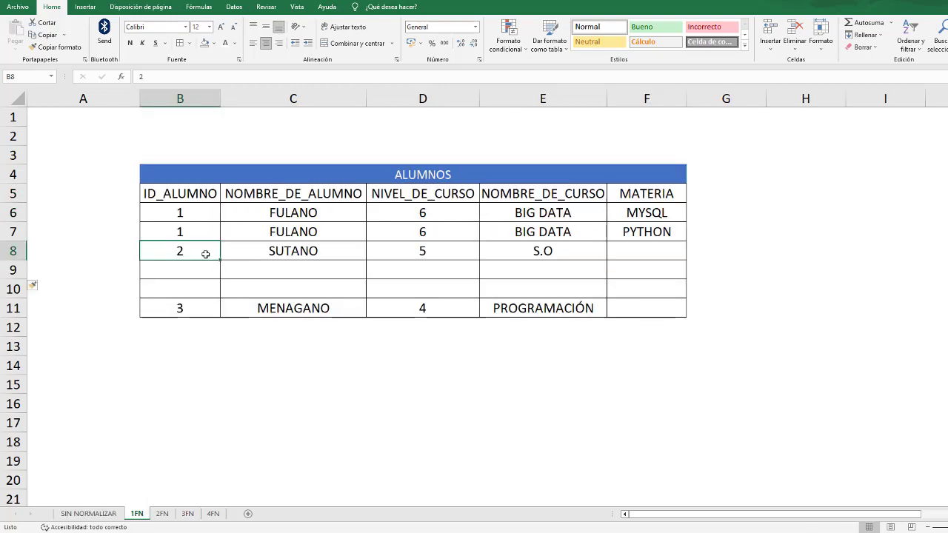
pyautogui.moveTo(242, 252); pyautogui.dragTo(535, 246)
pyautogui.hotkey('ctrl', 'c')
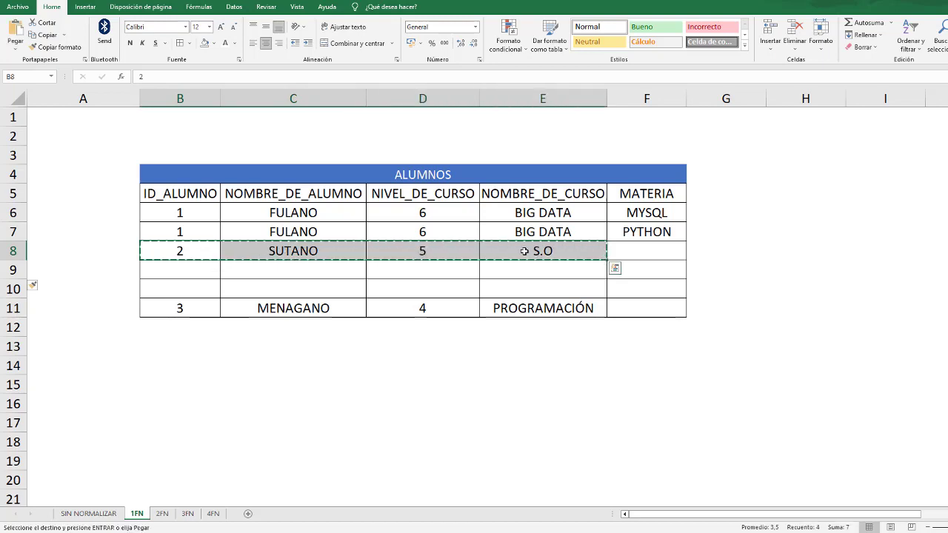
pyautogui.click(203, 271)
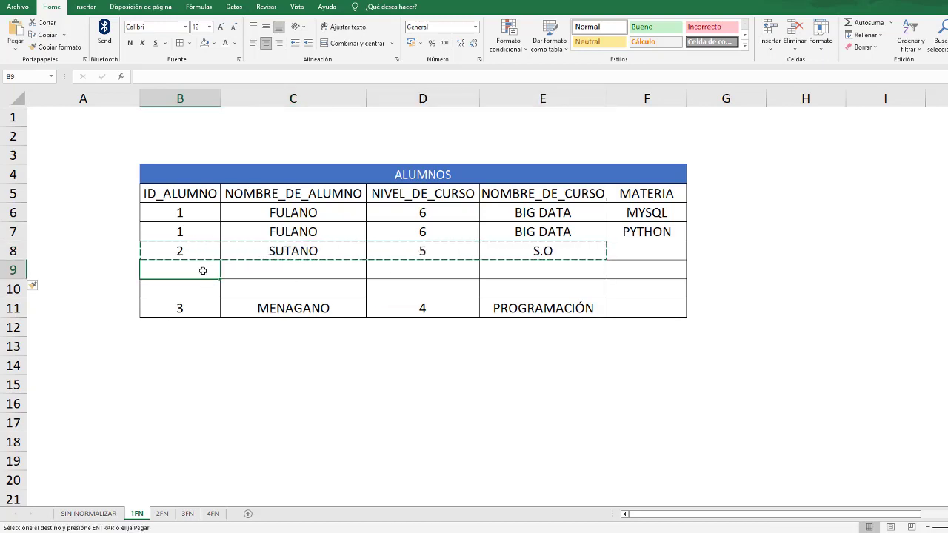
pyautogui.hotkey('ctrl', 'v')
pyautogui.click(189, 251)
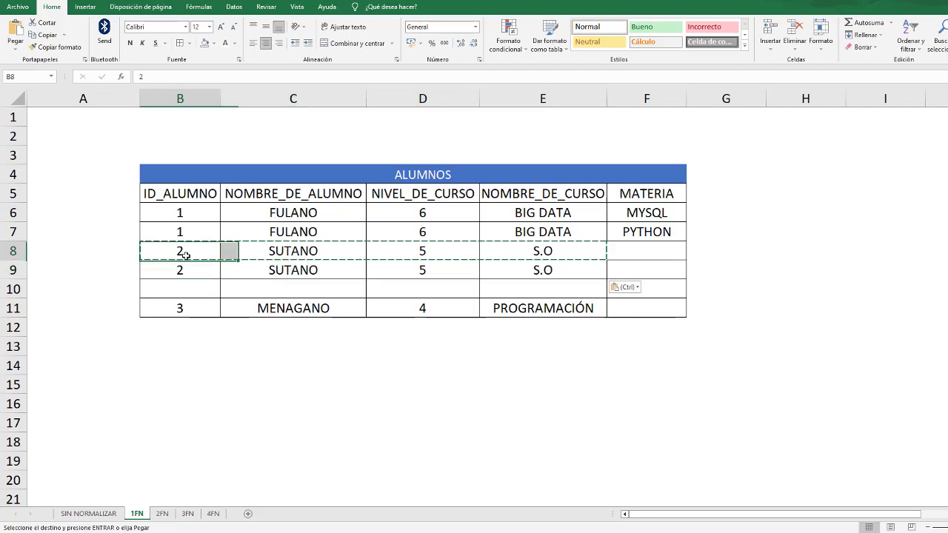
pyautogui.click(446, 250)
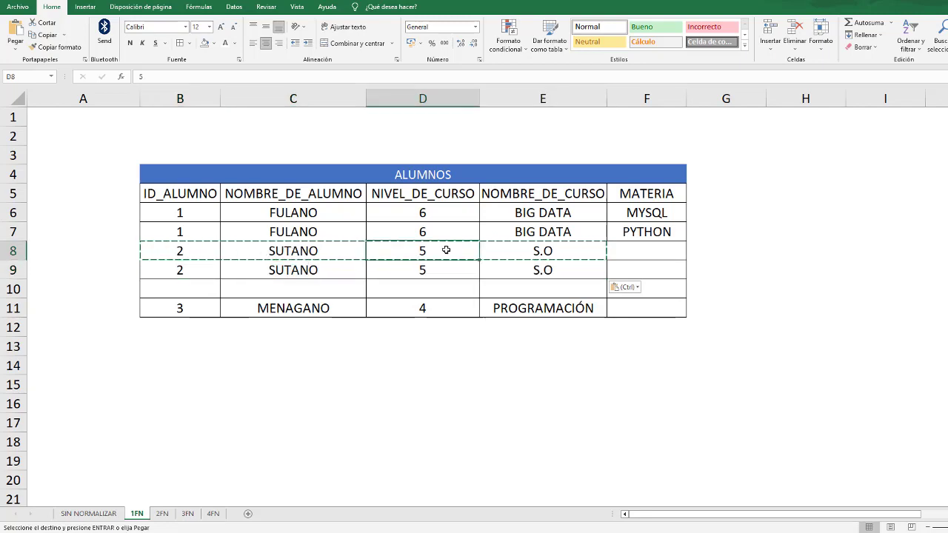
pyautogui.click(536, 252)
pyautogui.click(546, 269)
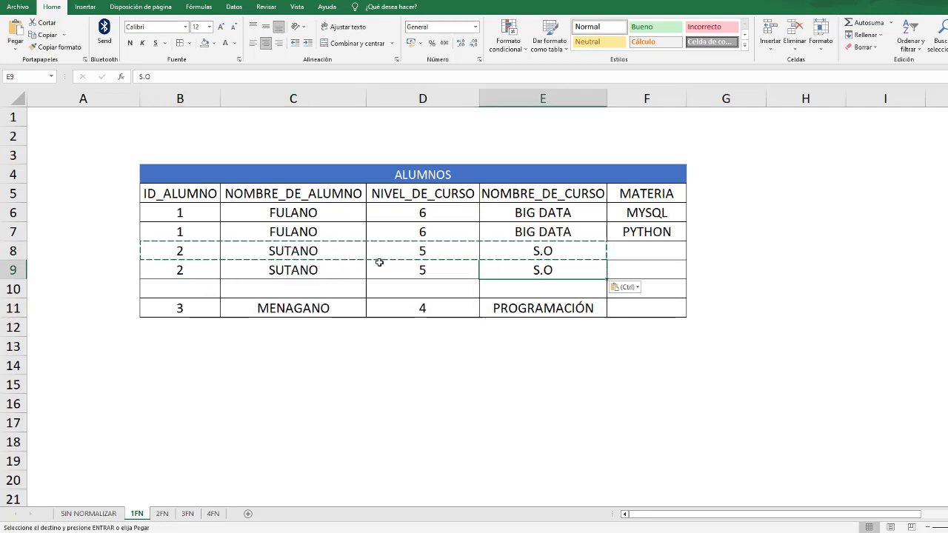
# Step: Enter the second student's subjects in the MATERIA column: LINUX in F8 and WINDOWS in F9
pyautogui.click(641, 251)
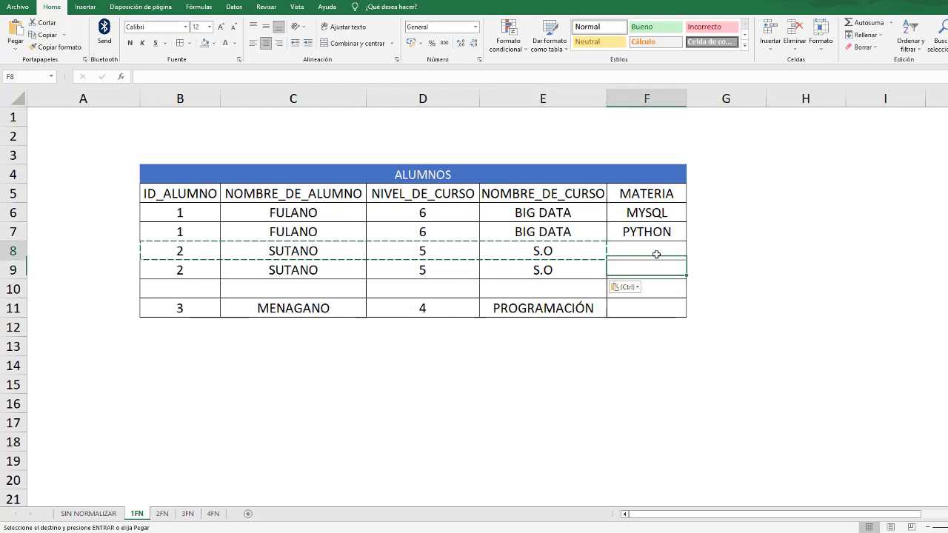
pyautogui.write('LINUX')
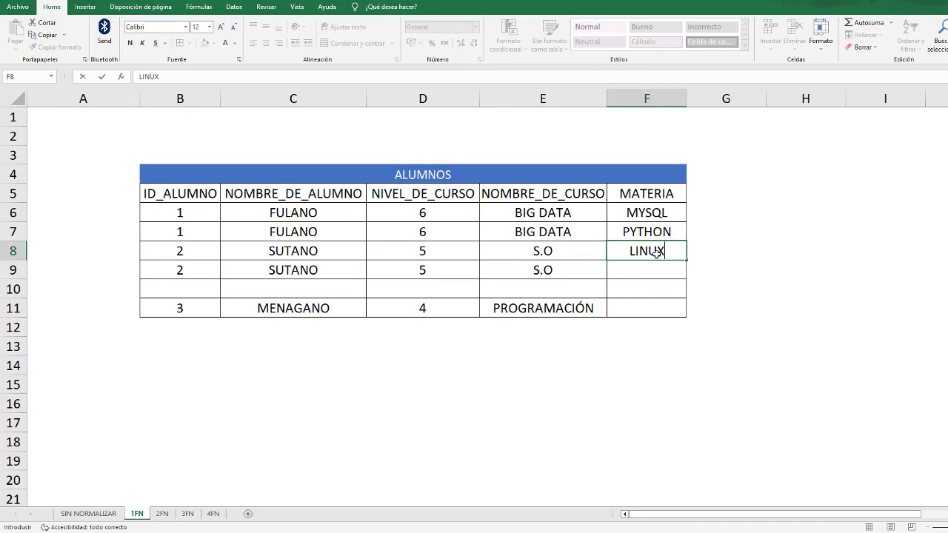
pyautogui.press('Return')
pyautogui.write('WINDOWS')
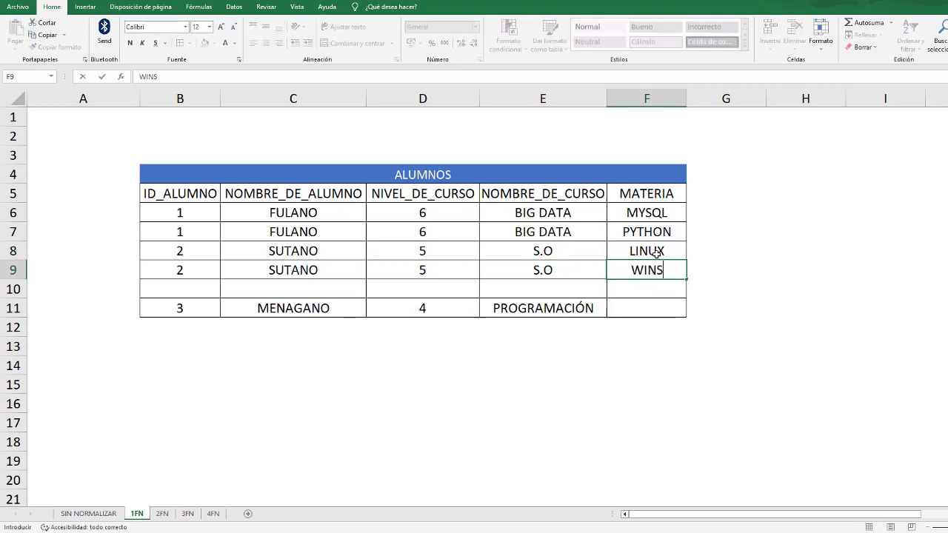
pyautogui.press('Return')
pyautogui.press('Up')
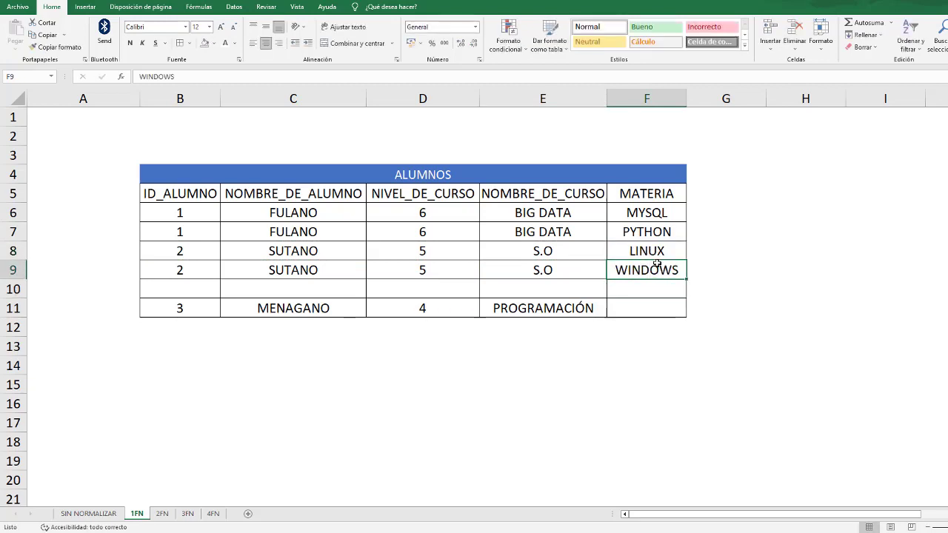
# Step: Review the repeated student rows and the MATERIA column of the 1FN table, and check the third student's record in row 11
pyautogui.click(327, 220)
pyautogui.click(330, 236)
pyautogui.click(329, 263)
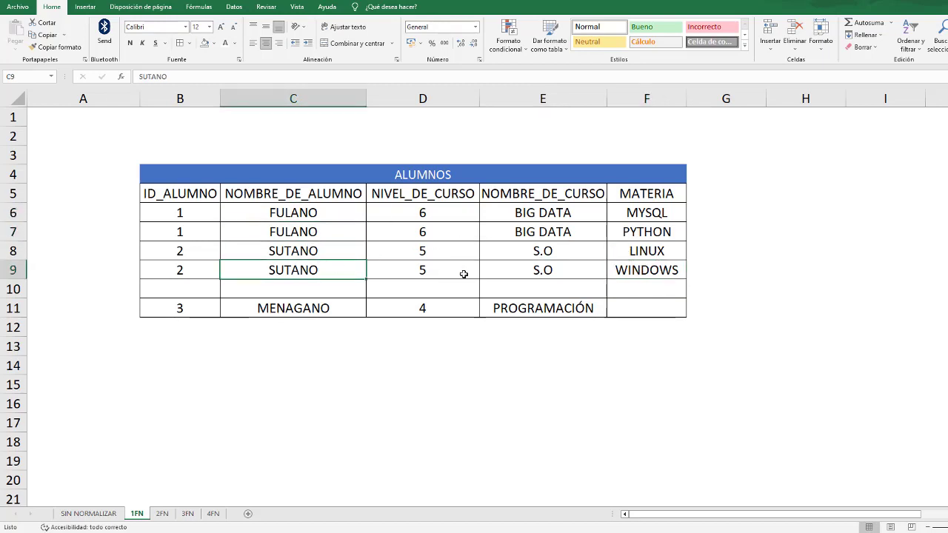
pyautogui.click(647, 264)
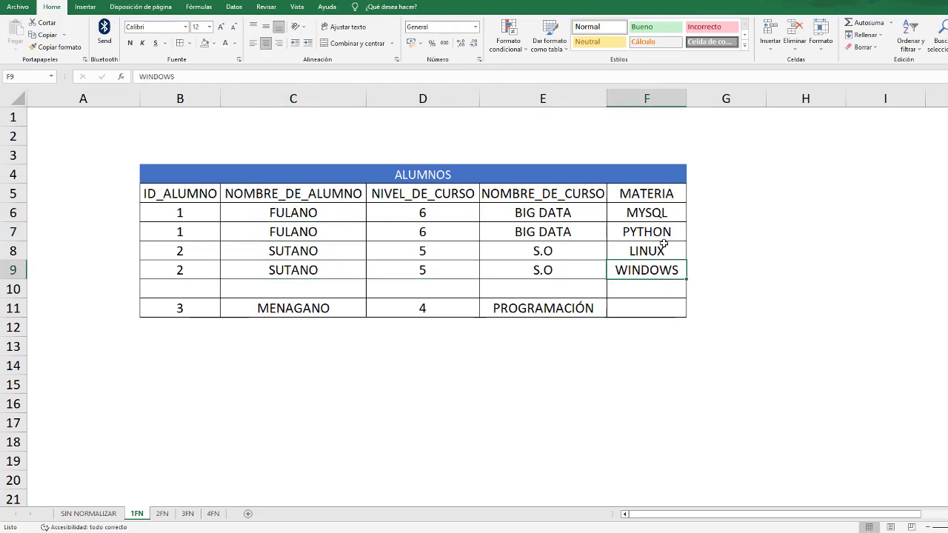
pyautogui.click(730, 197)
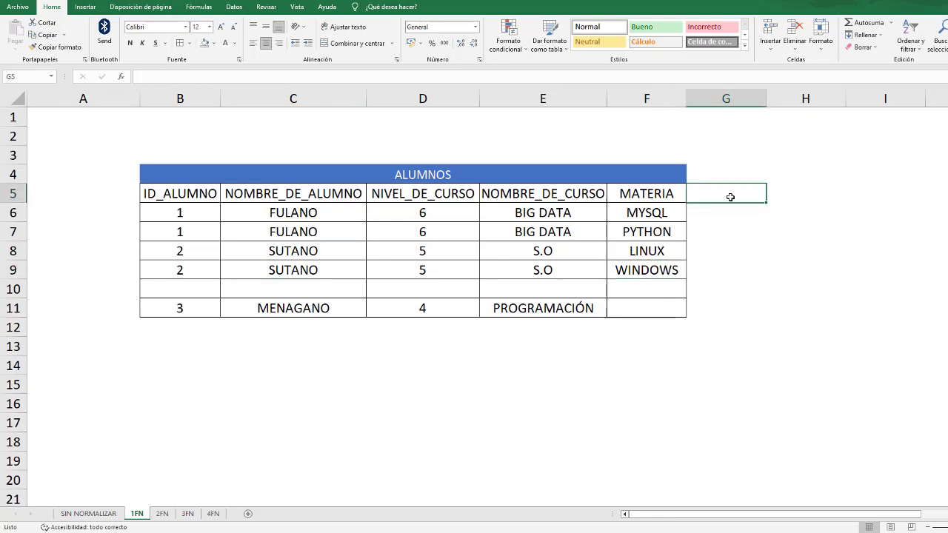
pyautogui.click(675, 199)
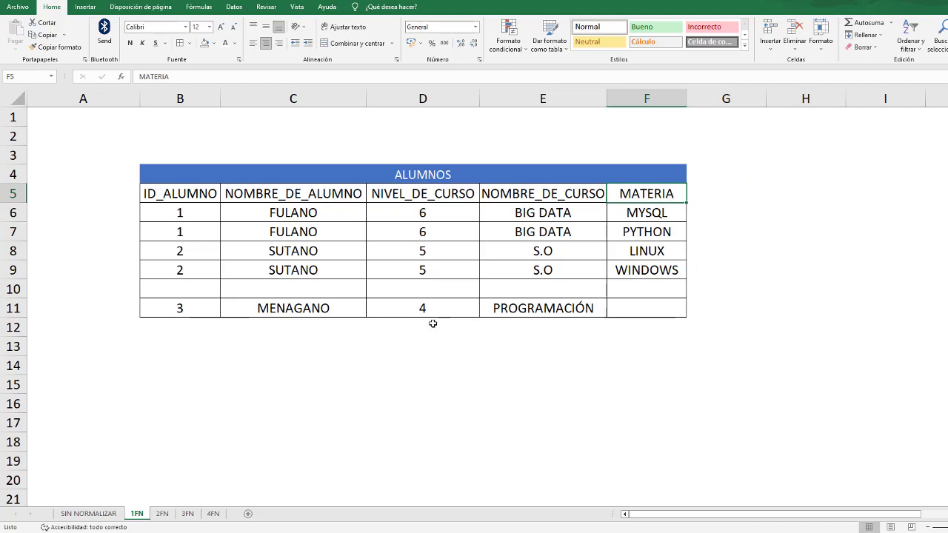
pyautogui.click(195, 310)
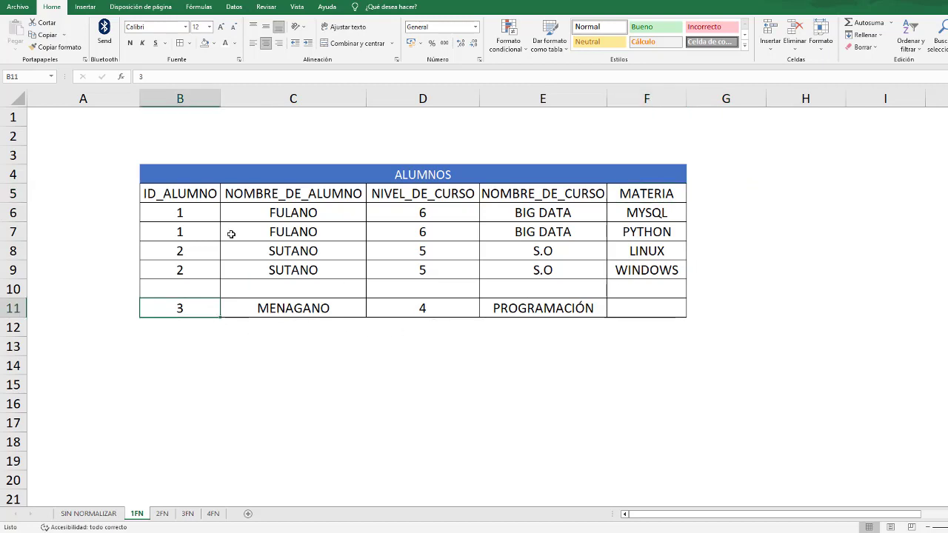
pyautogui.moveTo(286, 220); pyautogui.dragTo(290, 272)
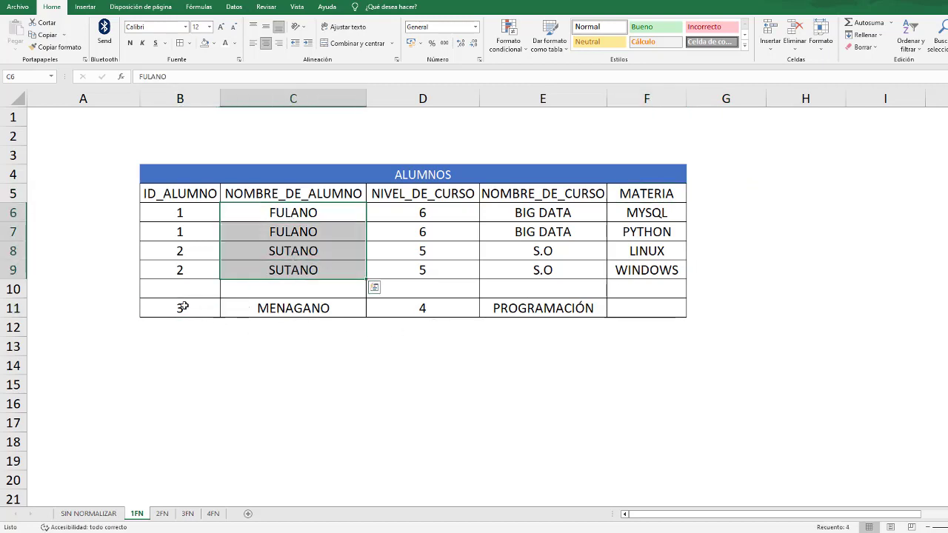
pyautogui.moveTo(185, 308); pyautogui.dragTo(299, 305)
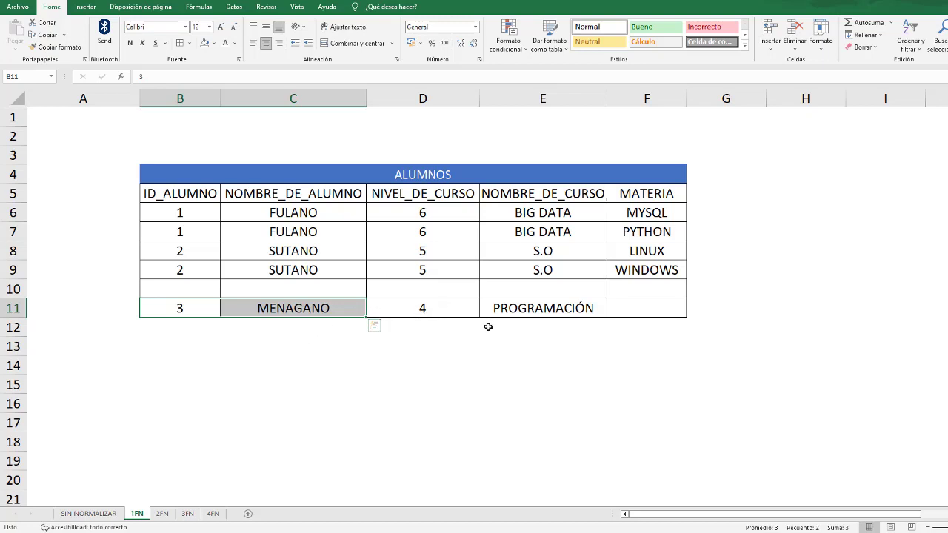
pyautogui.click(208, 307)
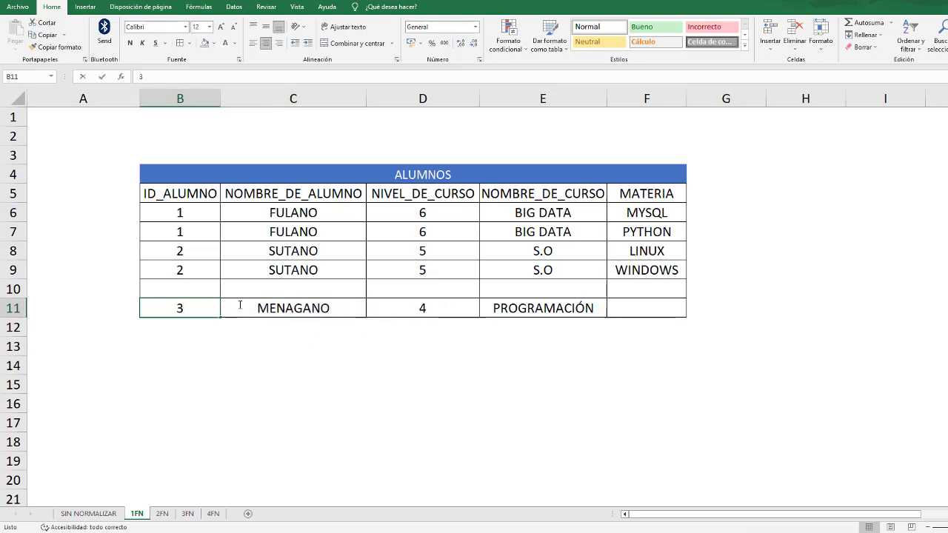
# Step: Duplicate the third student's record from B11:E11 into row 10 of the 1FN sheet
pyautogui.click(274, 305)
pyautogui.moveTo(211, 308); pyautogui.dragTo(485, 306)
pyautogui.hotkey('ctrl', 'c')
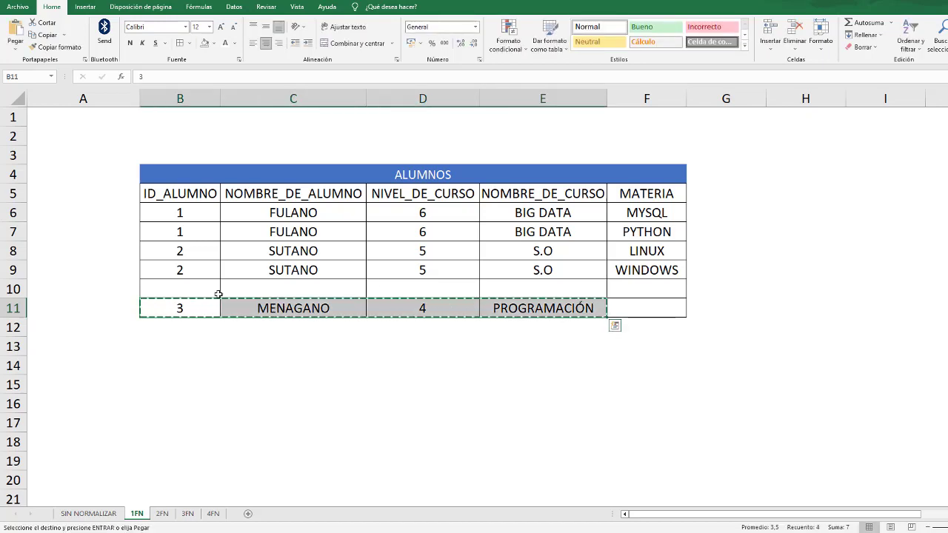
pyautogui.click(196, 288)
pyautogui.hotkey('ctrl', 'v')
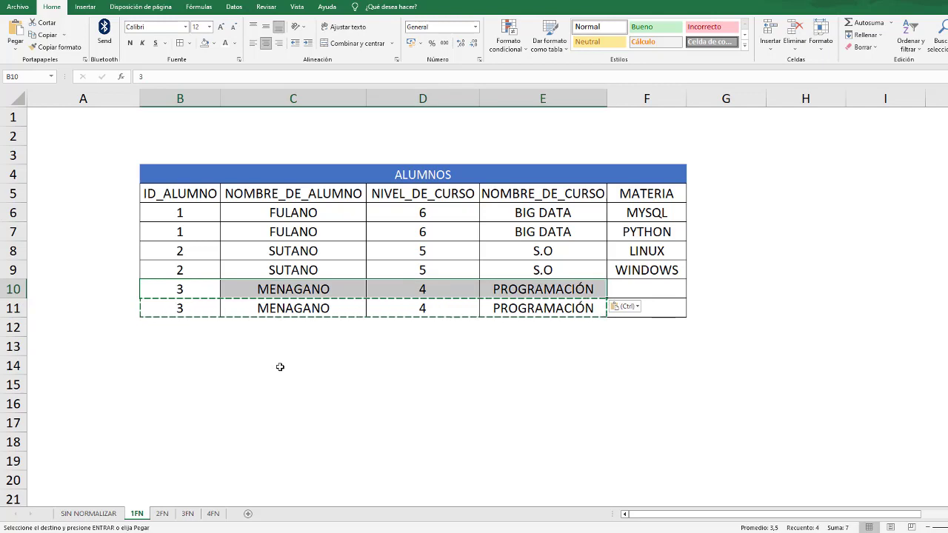
pyautogui.click(486, 339)
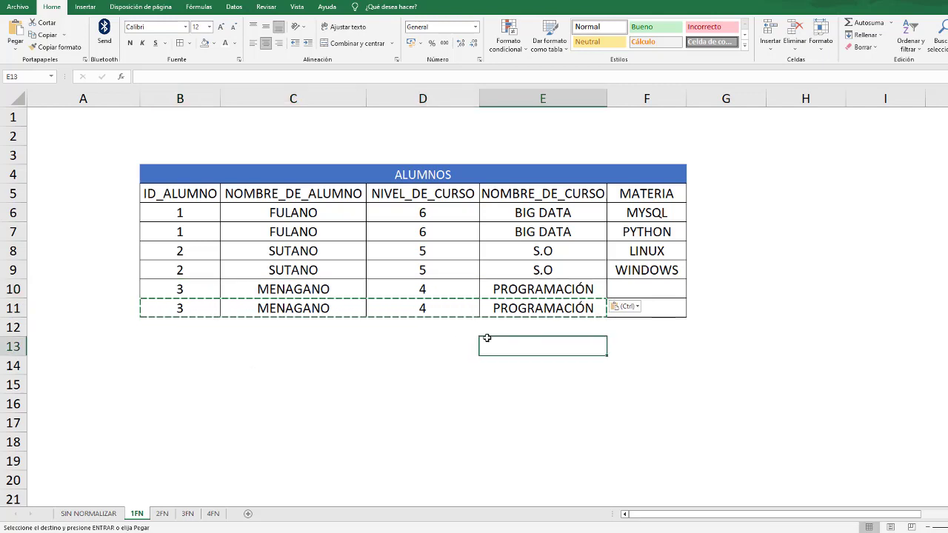
# Step: Copy the third student's subjects, RUST and PYTHON, from E7:F7 of SIN NORMALIZAR to the 1FN sheet starting at F10
pyautogui.click(641, 292)
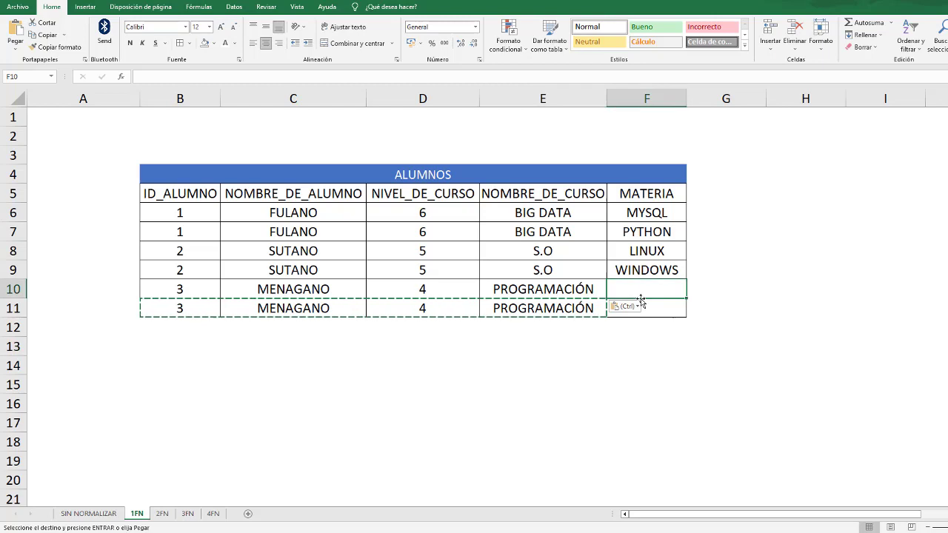
pyautogui.click(97, 514)
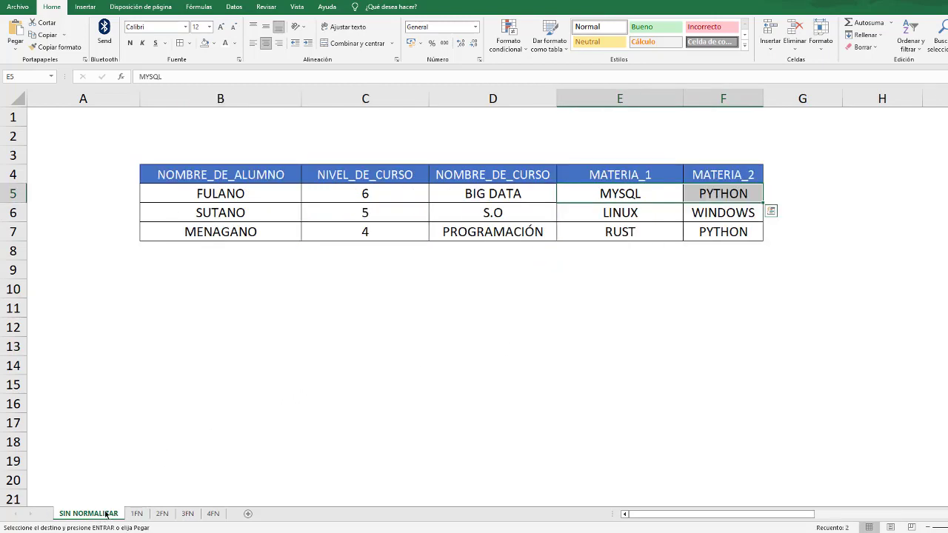
pyautogui.click(651, 237)
pyautogui.moveTo(660, 237); pyautogui.dragTo(709, 236)
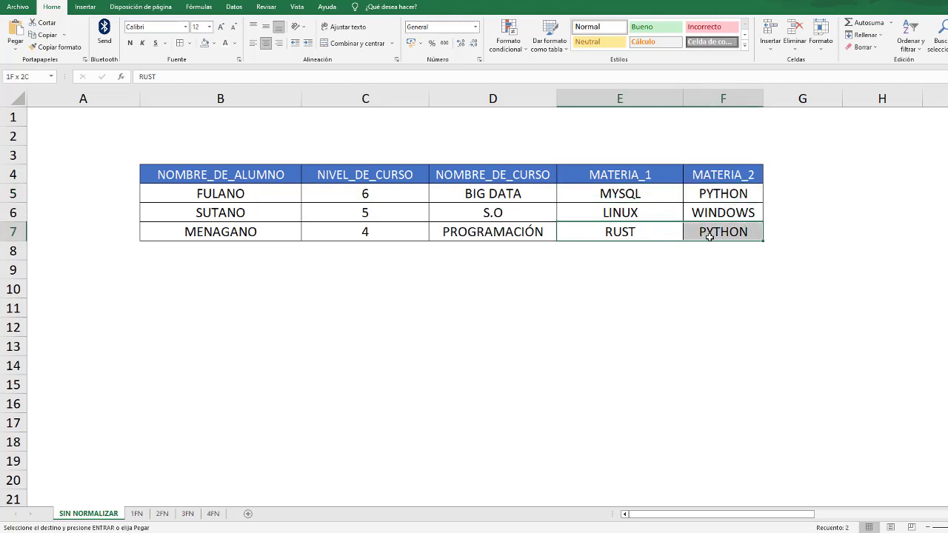
pyautogui.hotkey('ctrl', 'c')
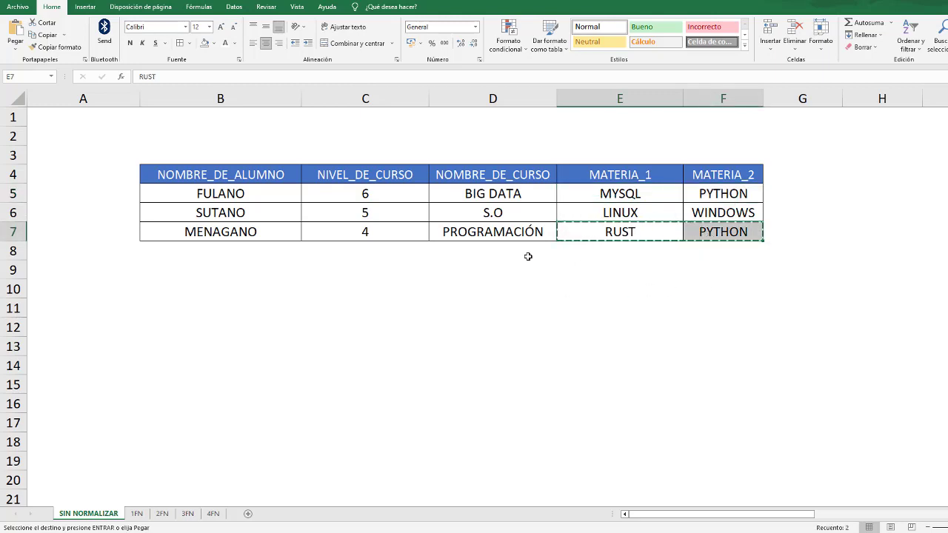
pyautogui.click(538, 234)
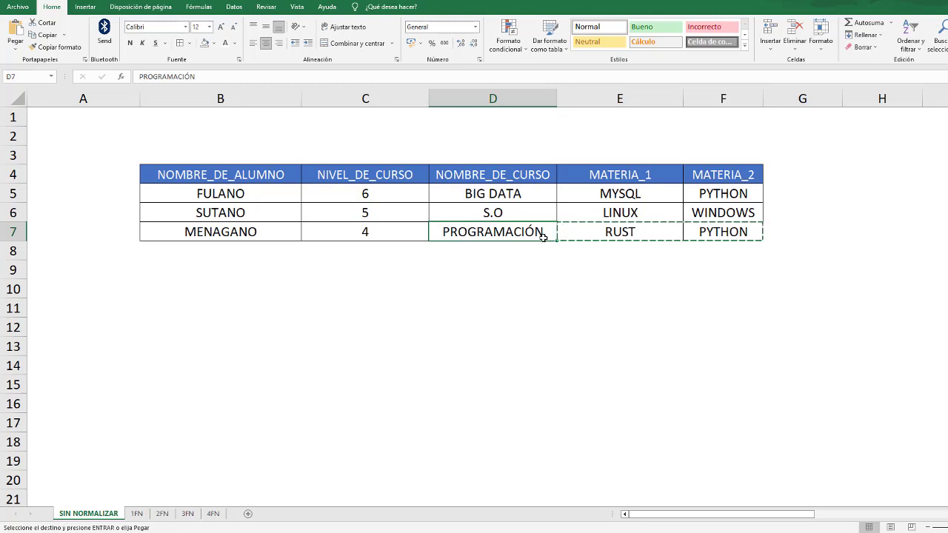
pyautogui.click(383, 234)
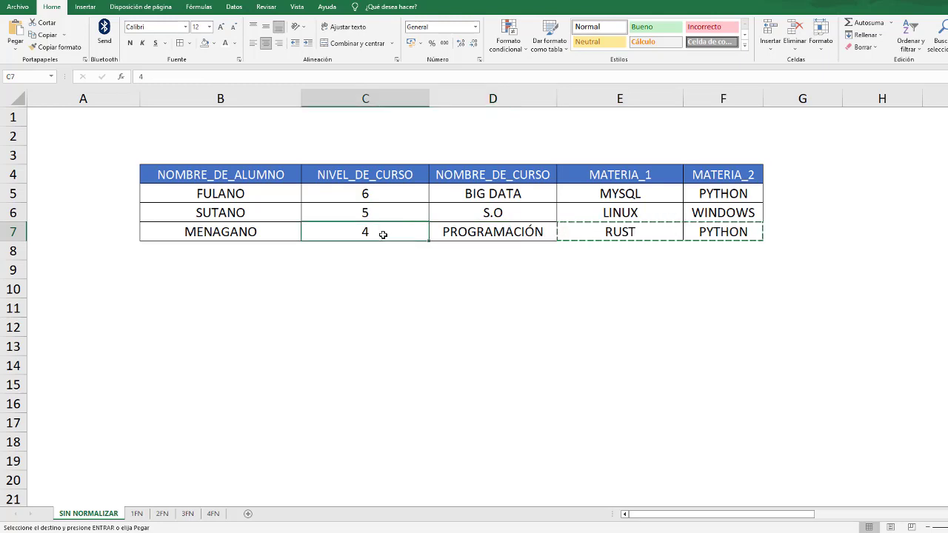
pyautogui.click(138, 514)
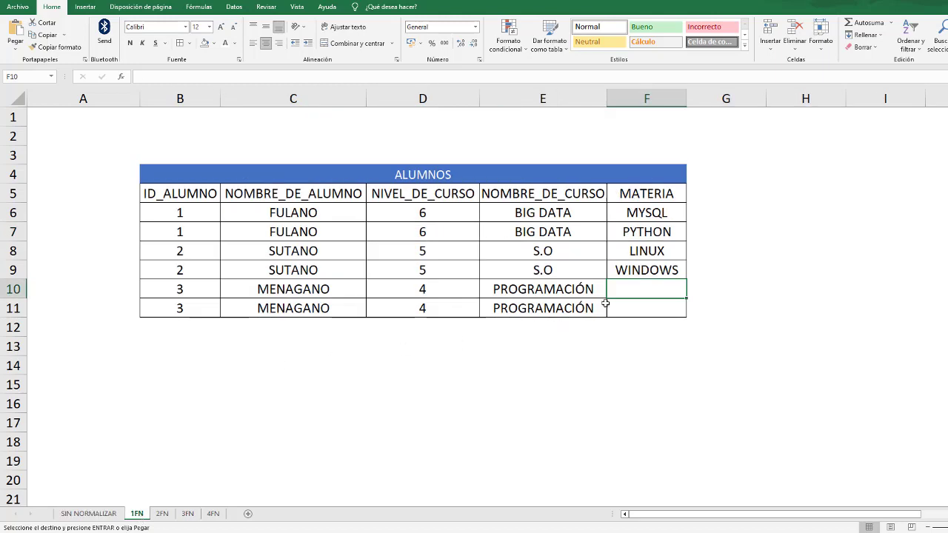
pyautogui.hotkey('ctrl', 'v')
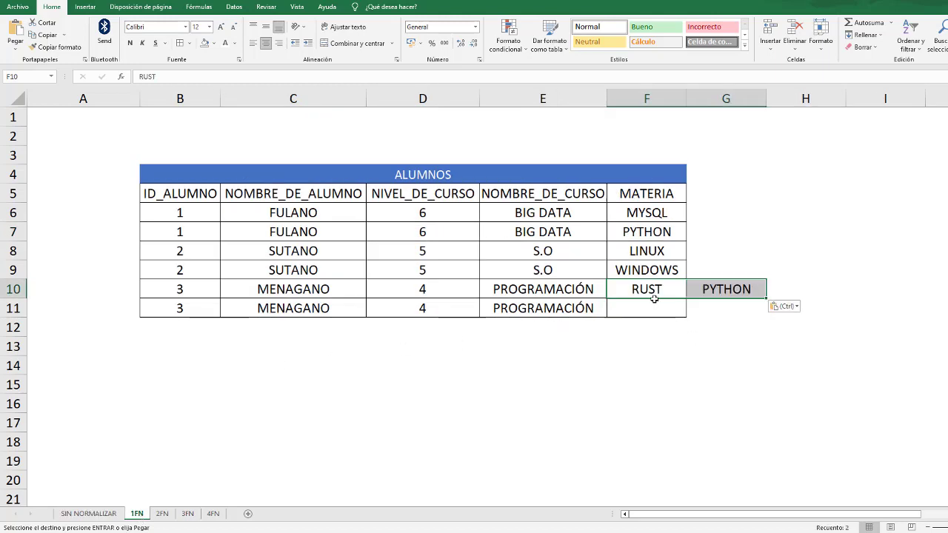
# Step: Move PYTHON from G10 to F11 in the MATERIA column
pyautogui.click(733, 292)
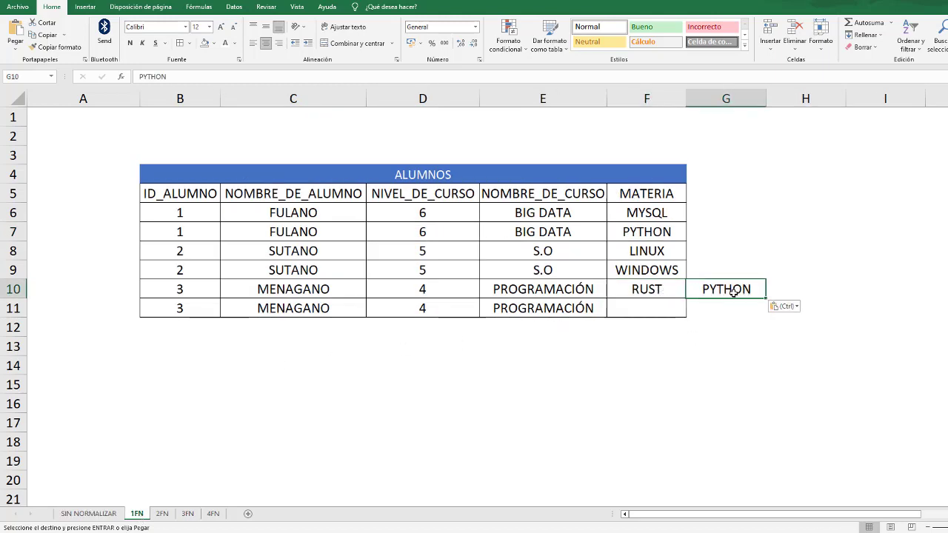
pyautogui.press('Escape')
pyautogui.hotkey('ctrl', 'c')
pyautogui.click(661, 316)
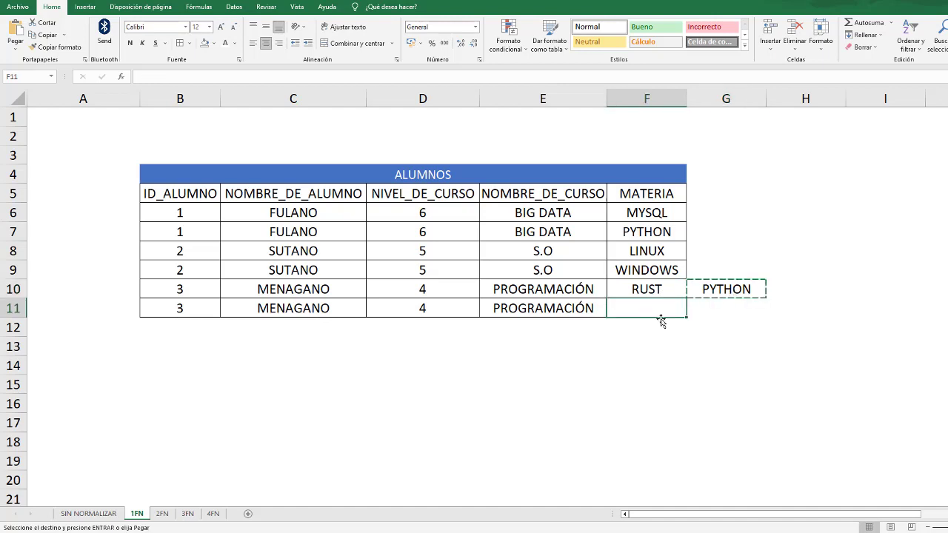
pyautogui.hotkey('ctrl', 'v')
pyautogui.click(524, 338)
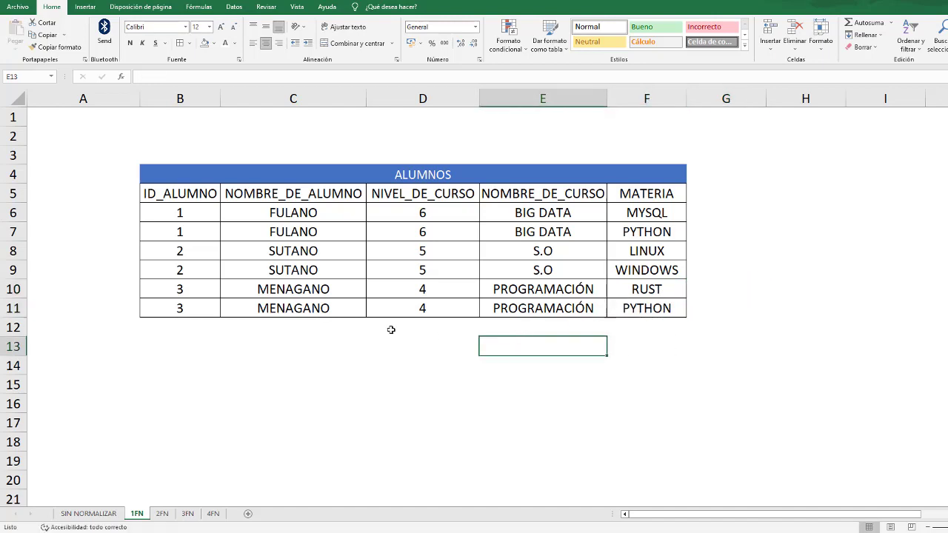
# Step: Compare the completed 1FN ALUMNOS table and its ID_ALUMNO column with the original table in SIN NORMALIZAR
pyautogui.moveTo(150, 191); pyautogui.dragTo(661, 306)
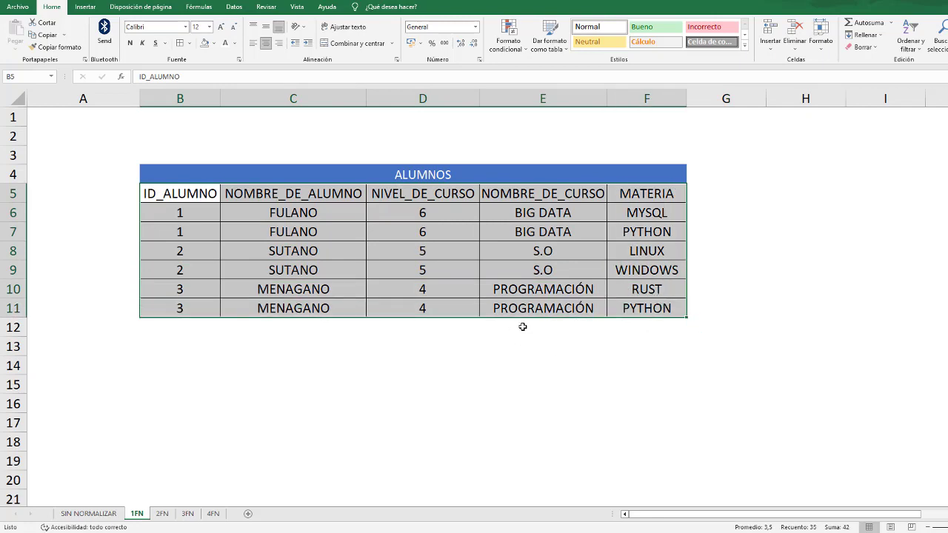
pyautogui.click(94, 517)
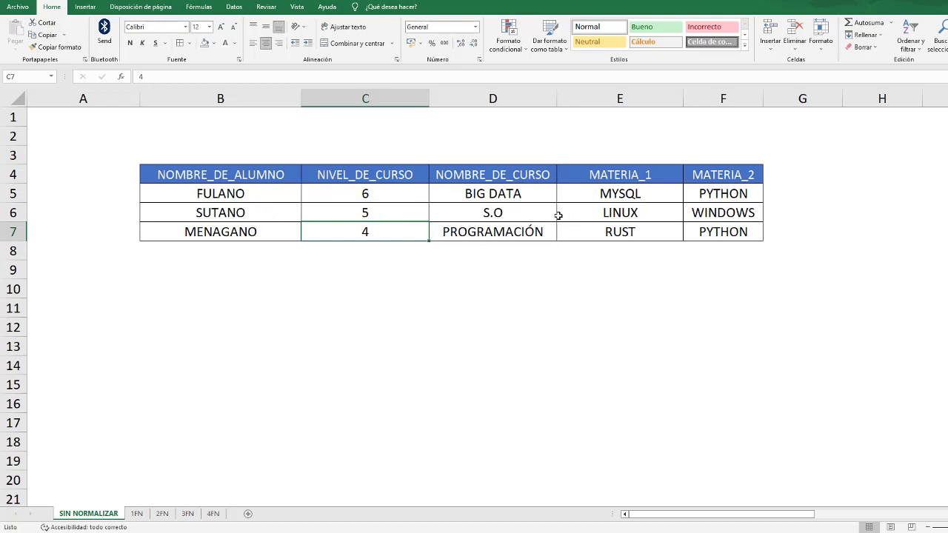
pyautogui.click(139, 513)
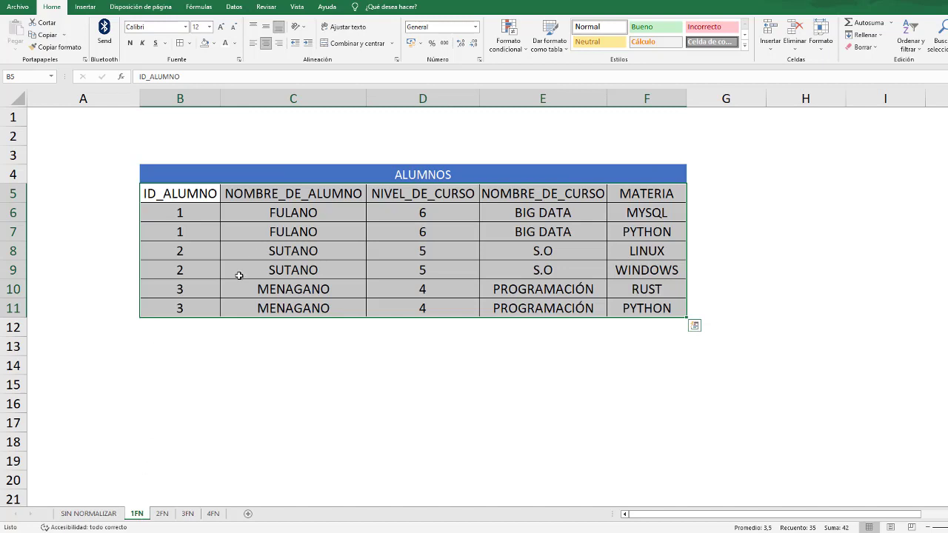
pyautogui.click(572, 339)
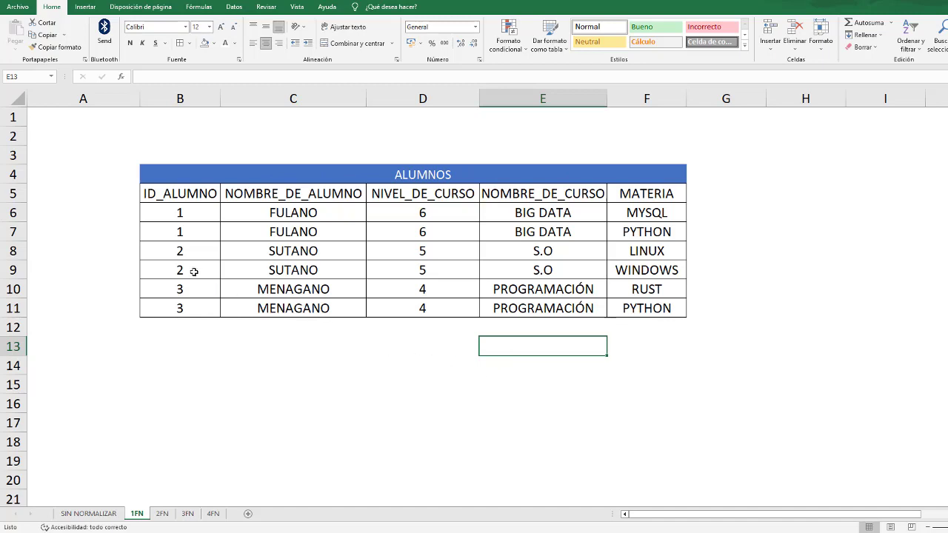
pyautogui.moveTo(183, 213); pyautogui.dragTo(186, 308)
pyautogui.click(103, 513)
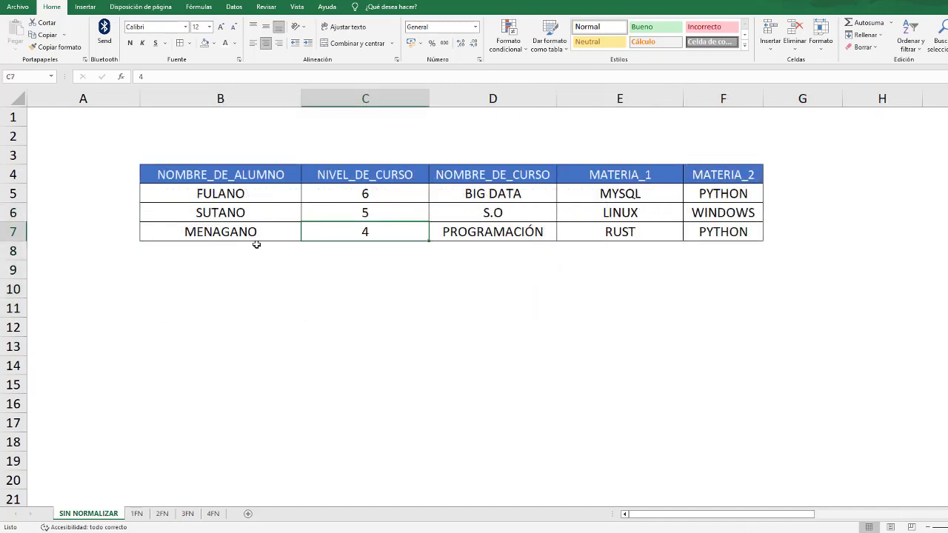
pyautogui.click(136, 513)
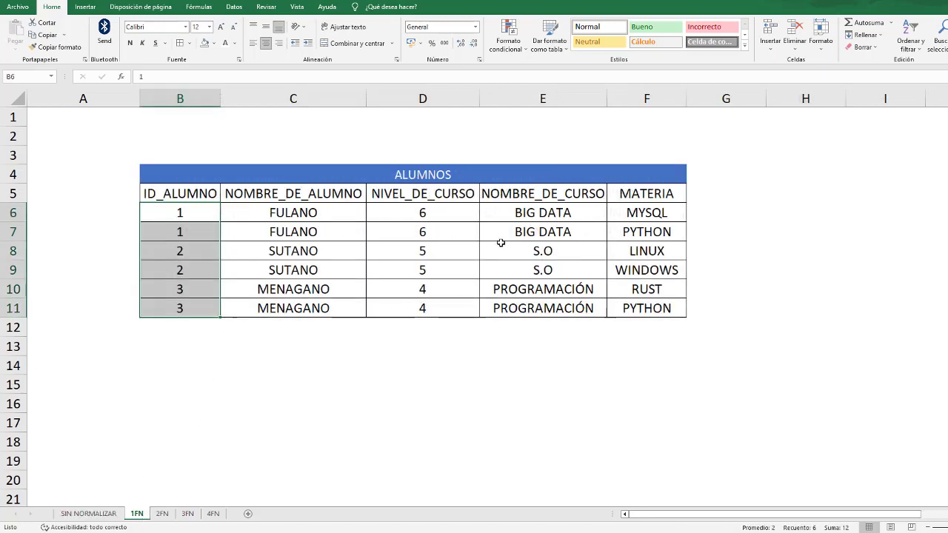
# Step: Examine the single MATERIA column and the repeated ID_ALUMNO values in the 1FN table
pyautogui.click(604, 215)
pyautogui.moveTo(608, 215); pyautogui.dragTo(658, 234)
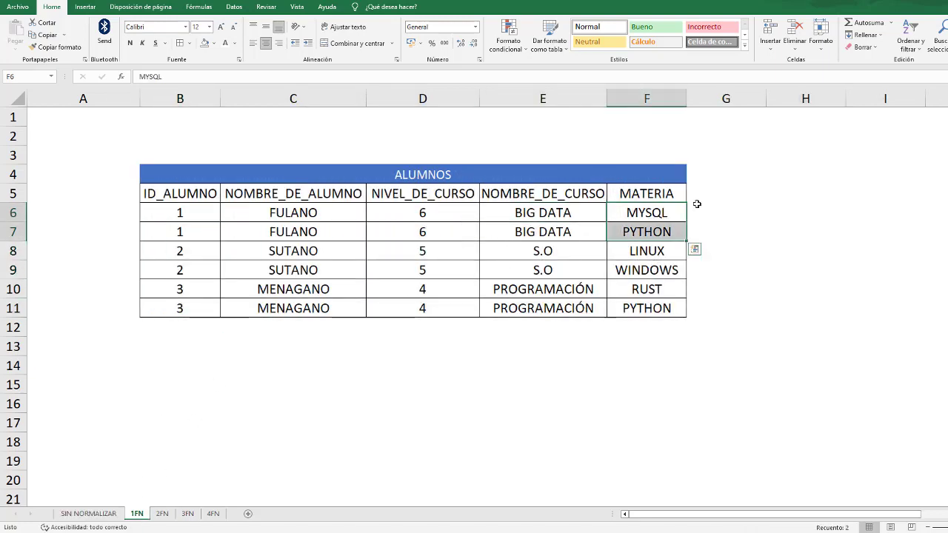
pyautogui.click(673, 192)
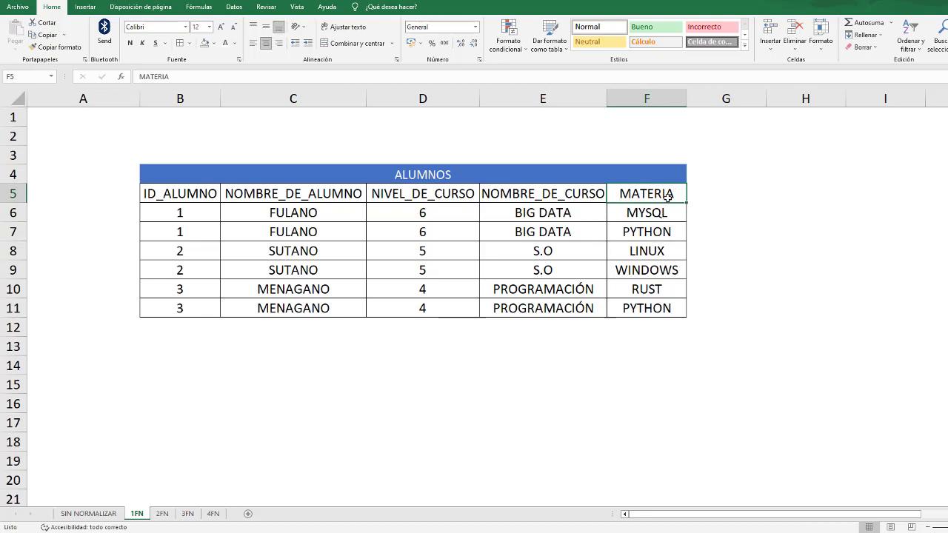
pyautogui.click(672, 214)
pyautogui.click(673, 233)
pyautogui.click(675, 252)
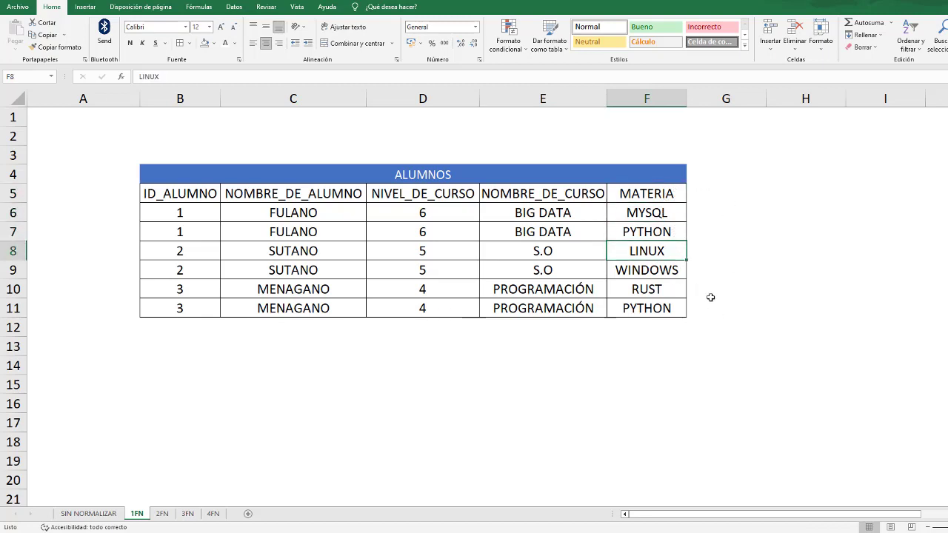
pyautogui.click(699, 326)
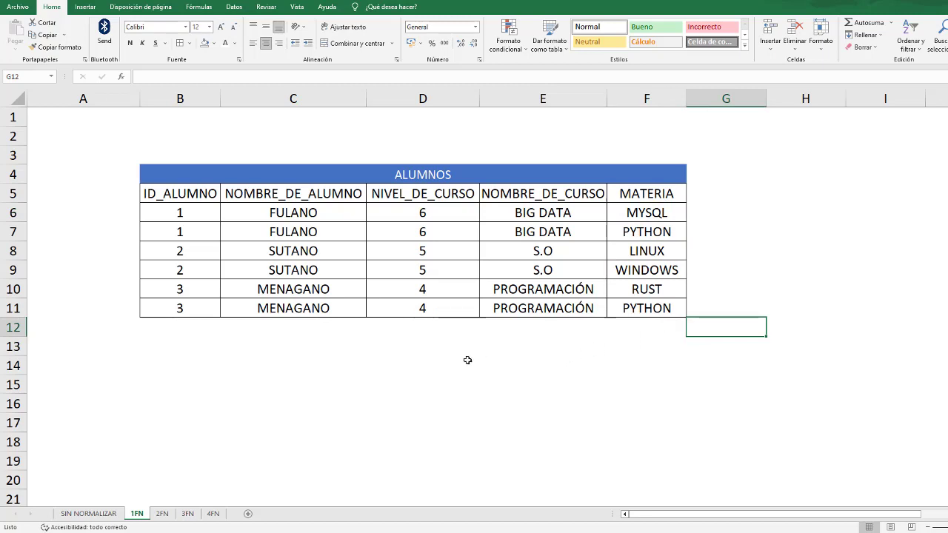
pyautogui.click(459, 225)
pyautogui.click(538, 334)
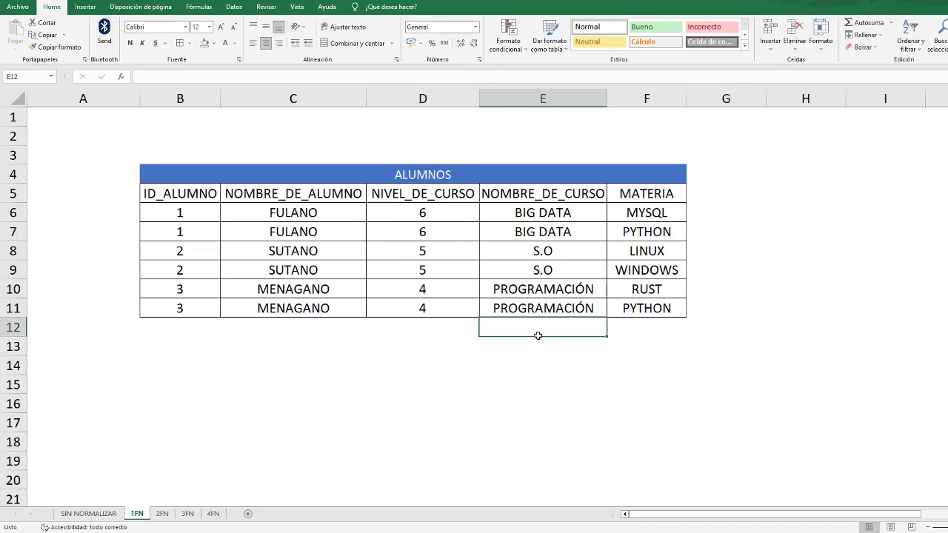
pyautogui.click(717, 316)
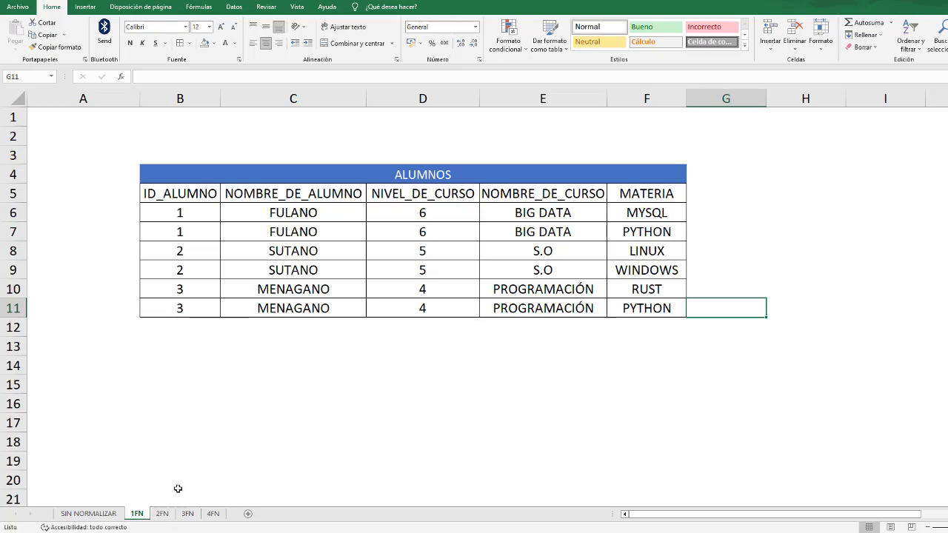
pyautogui.moveTo(179, 213); pyautogui.dragTo(179, 308)
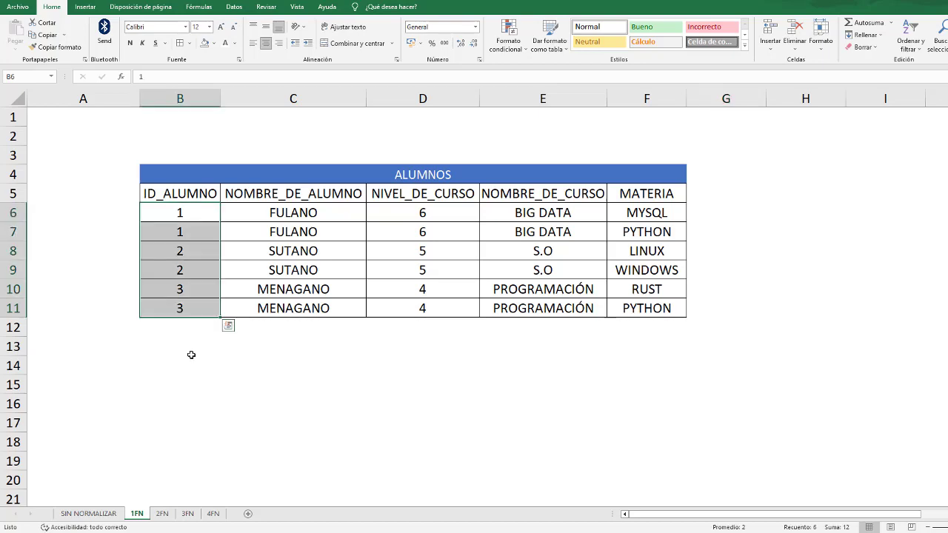
pyautogui.moveTo(179, 289); pyautogui.dragTo(180, 308)
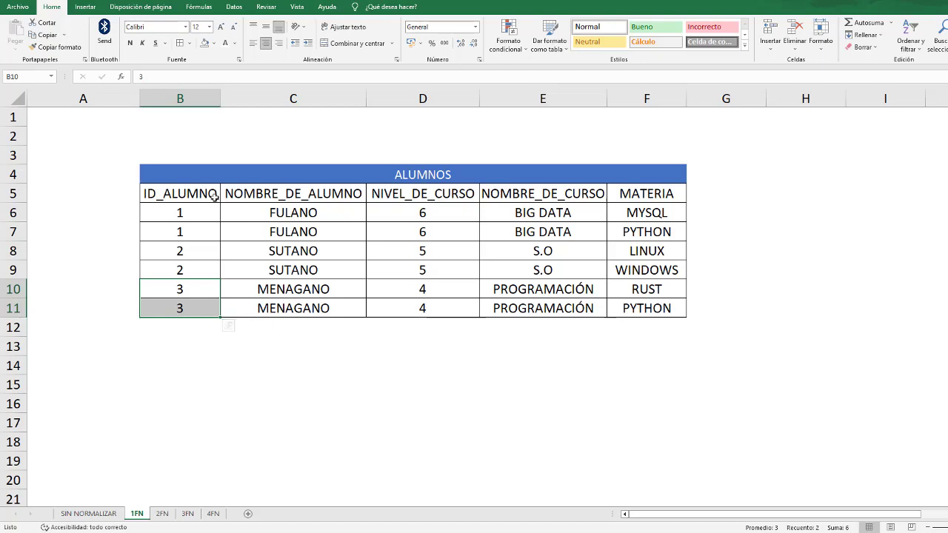
# Step: Copy the whole ALUMNOS table, B4:F11, from the 1FN sheet to cell B4 of the 2FN sheet
pyautogui.moveTo(145, 171); pyautogui.dragTo(666, 308)
pyautogui.hotkey('ctrl', 'c')
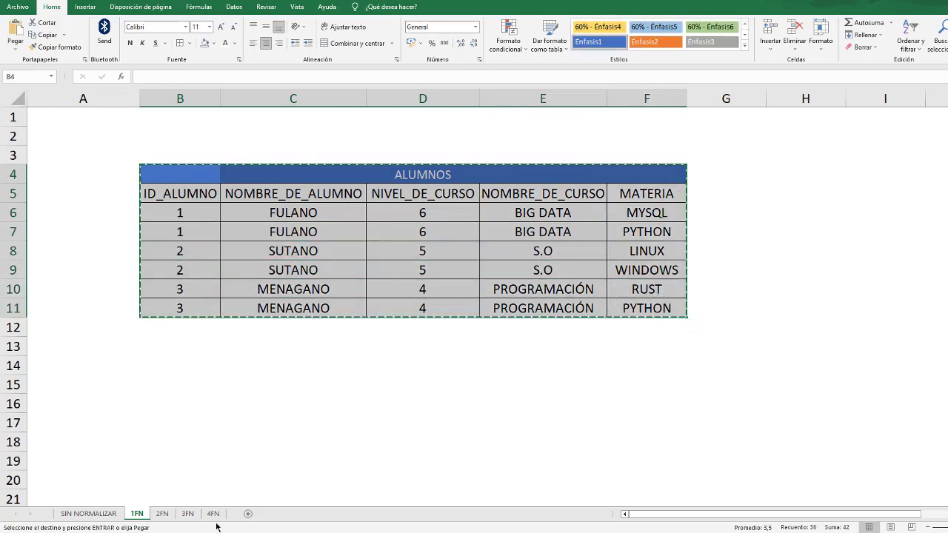
pyautogui.click(162, 513)
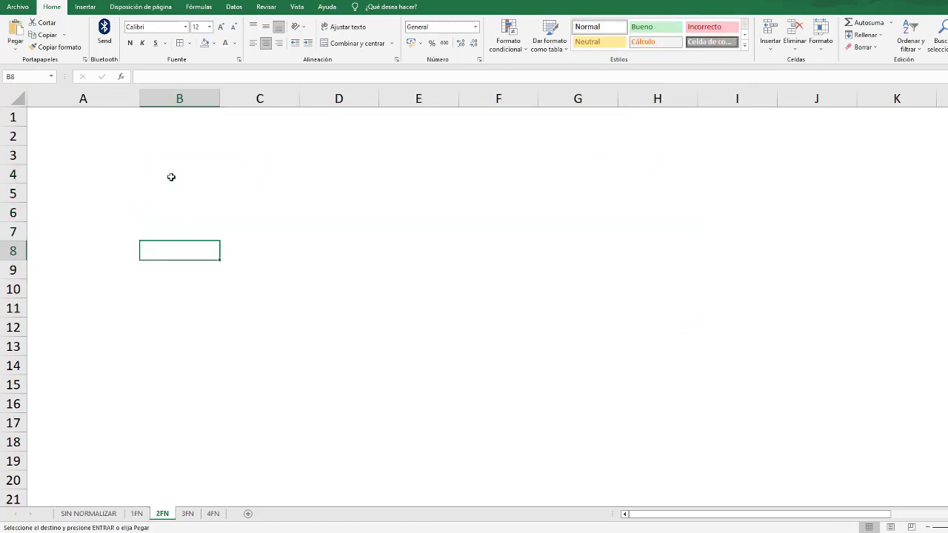
pyautogui.click(171, 176)
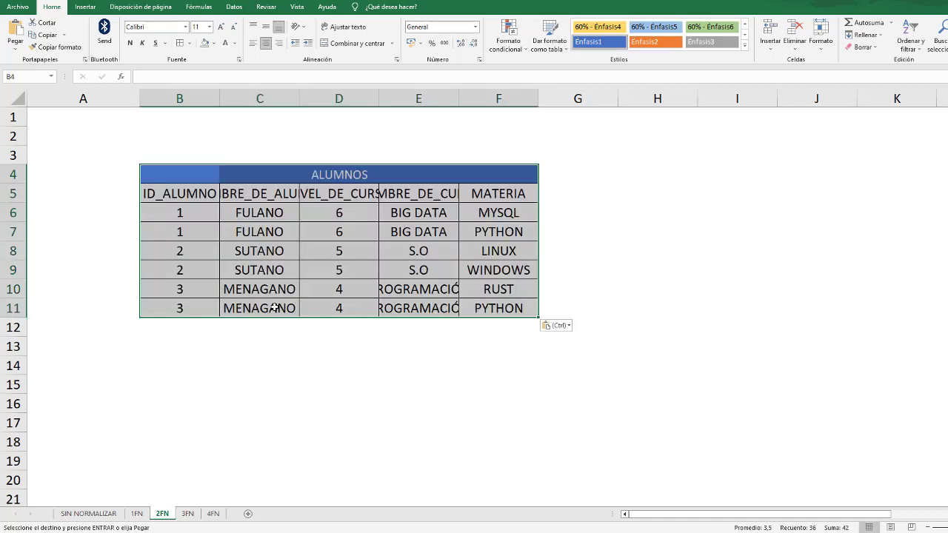
pyautogui.hotkey('ctrl', 'v')
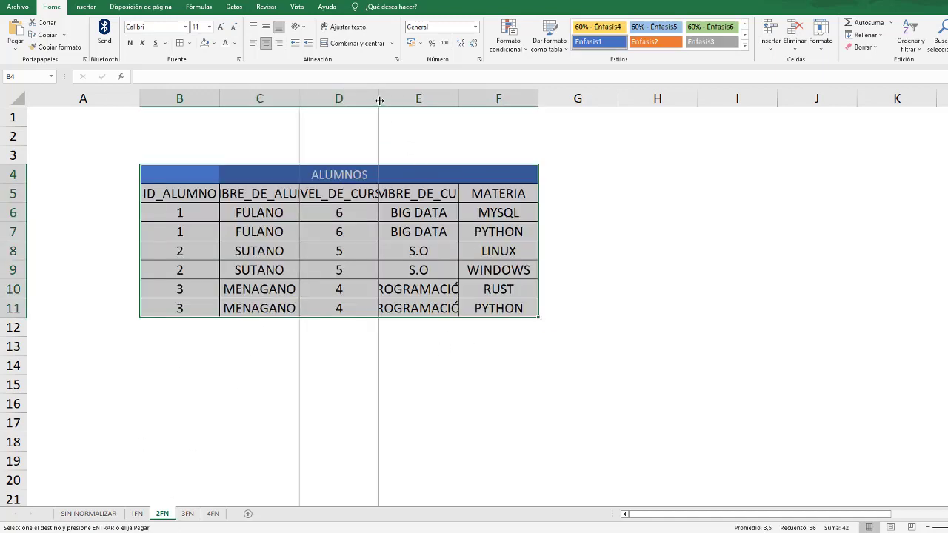
# Step: Autofit columns C, D and E of the 2FN sheet to their contents
pyautogui.doubleClick(379, 98)
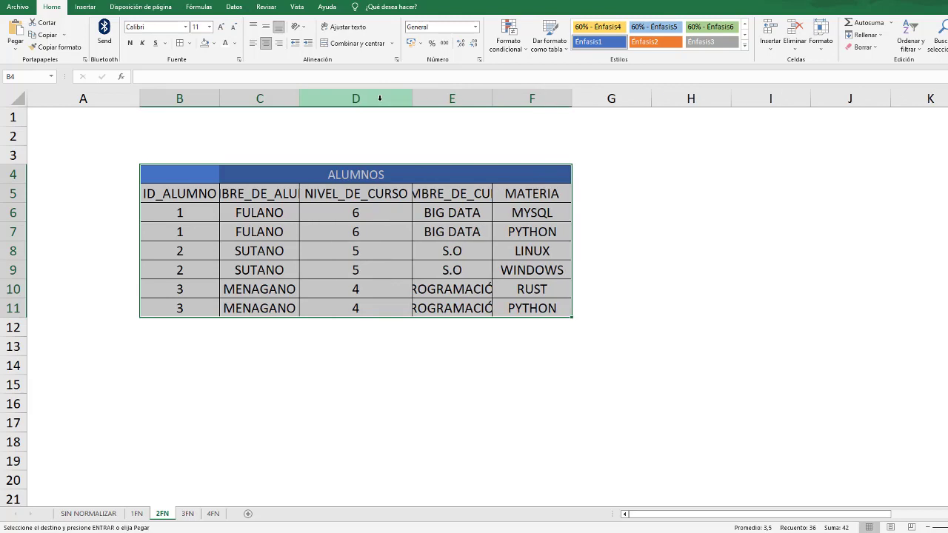
pyautogui.doubleClick(299, 98)
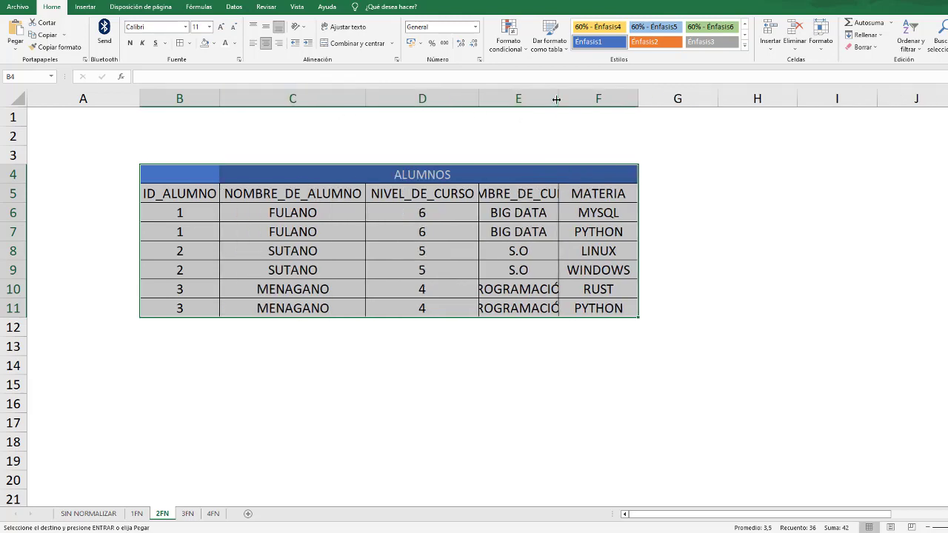
pyautogui.doubleClick(558, 99)
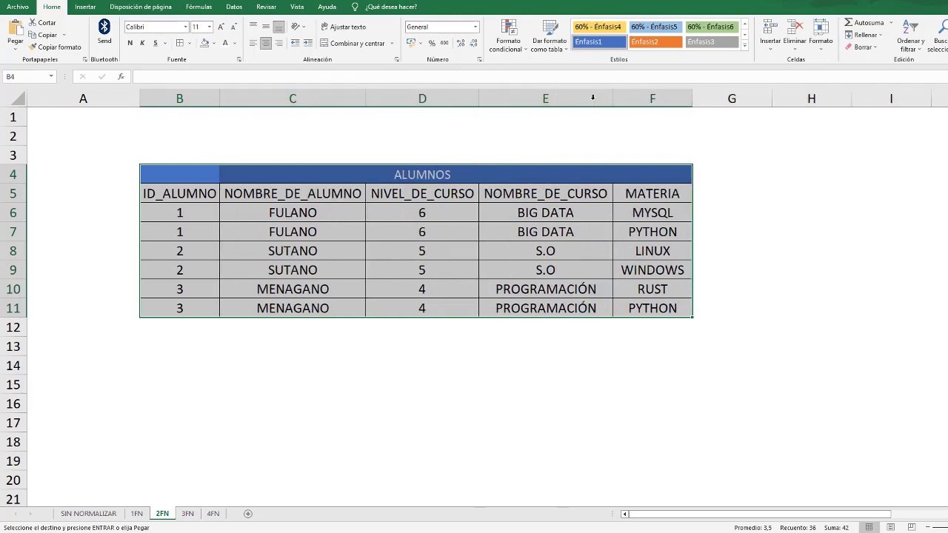
# Step: Autofit column F of the 2FN sheet to its contents
pyautogui.doubleClick(690, 98)
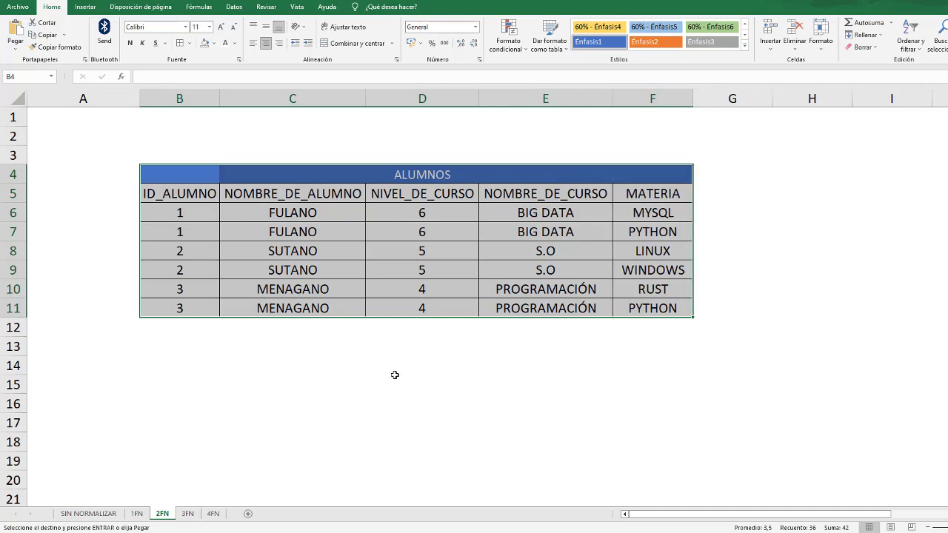
pyautogui.hotkey('ctrl', 'z')
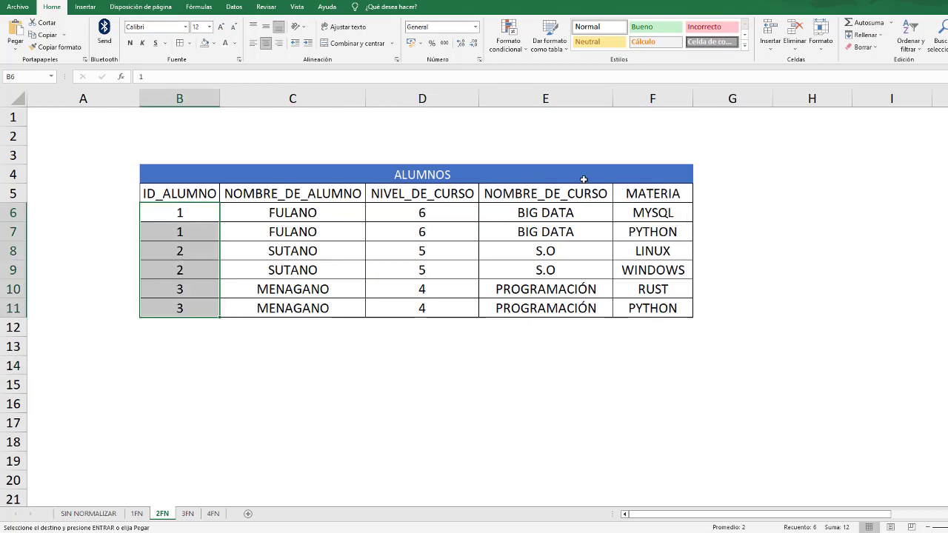
# Step: Examine the MATERIA column and its values in relation to the ALUMNOS table on the 2FN sheet
pyautogui.click(553, 176)
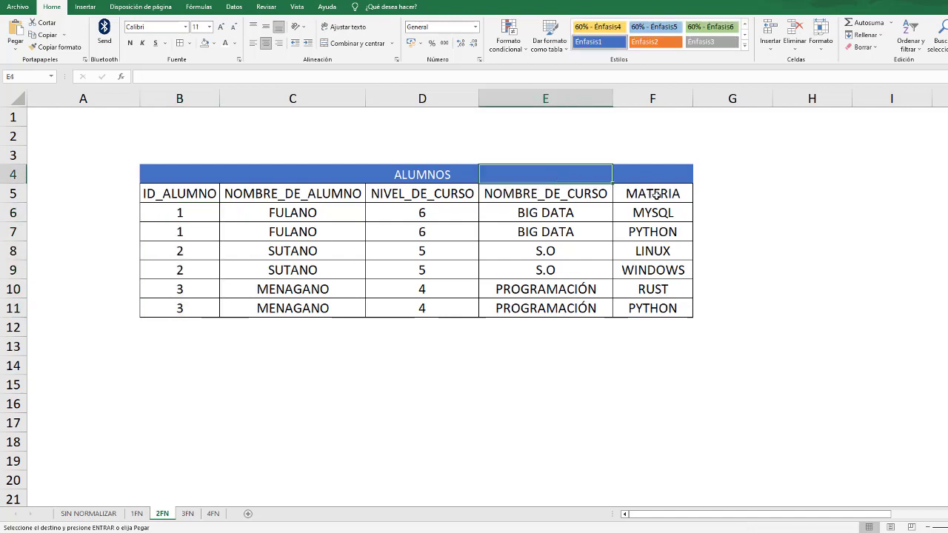
pyautogui.moveTo(656, 194); pyautogui.dragTo(670, 310)
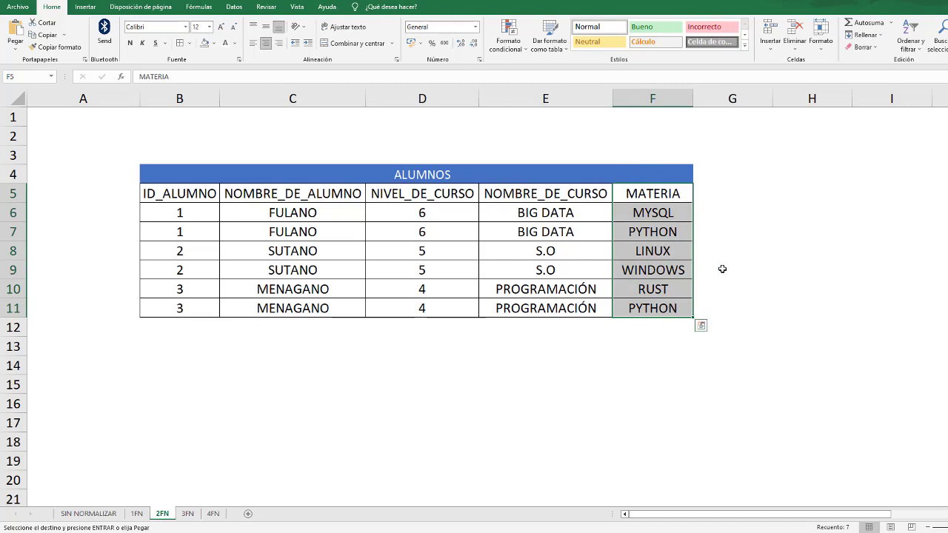
pyautogui.click(633, 194)
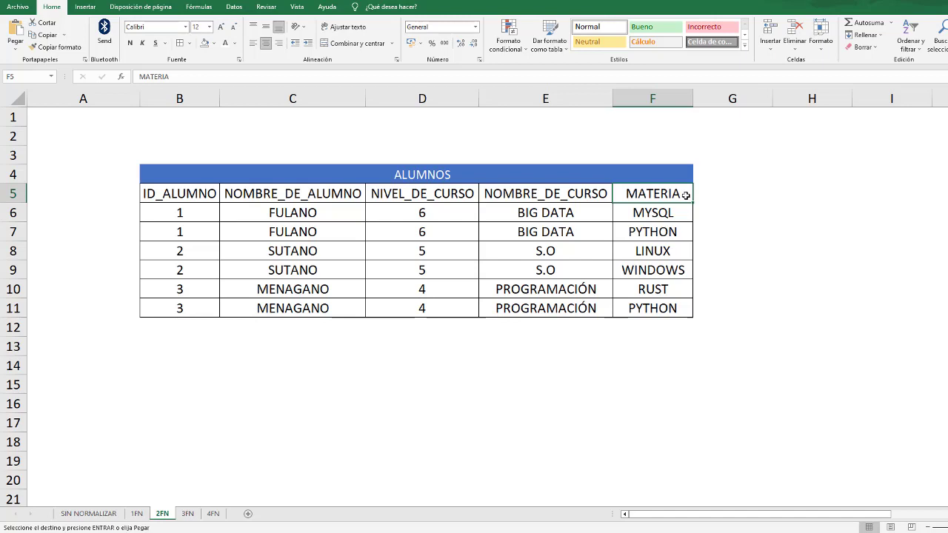
pyautogui.click(418, 174)
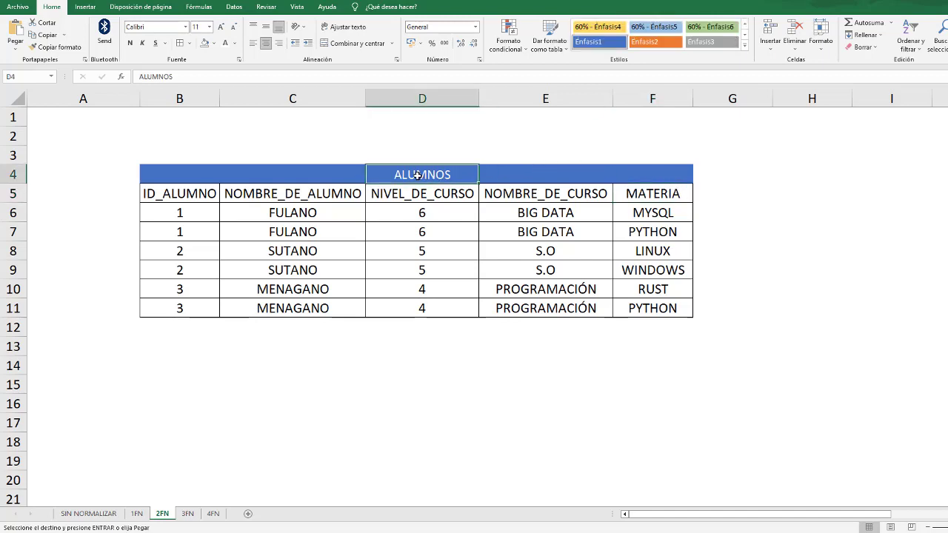
pyautogui.click(671, 197)
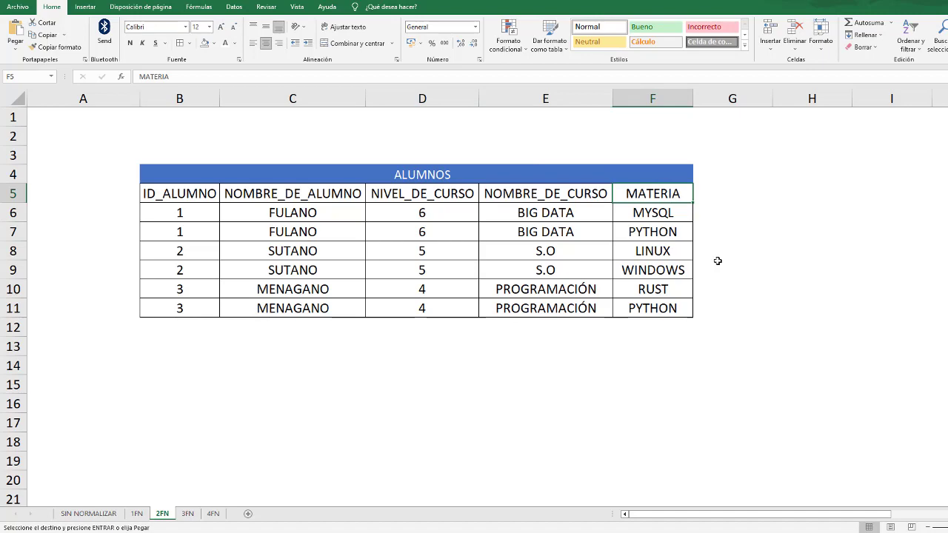
pyautogui.moveTo(651, 212); pyautogui.dragTo(668, 311)
pyautogui.click(503, 345)
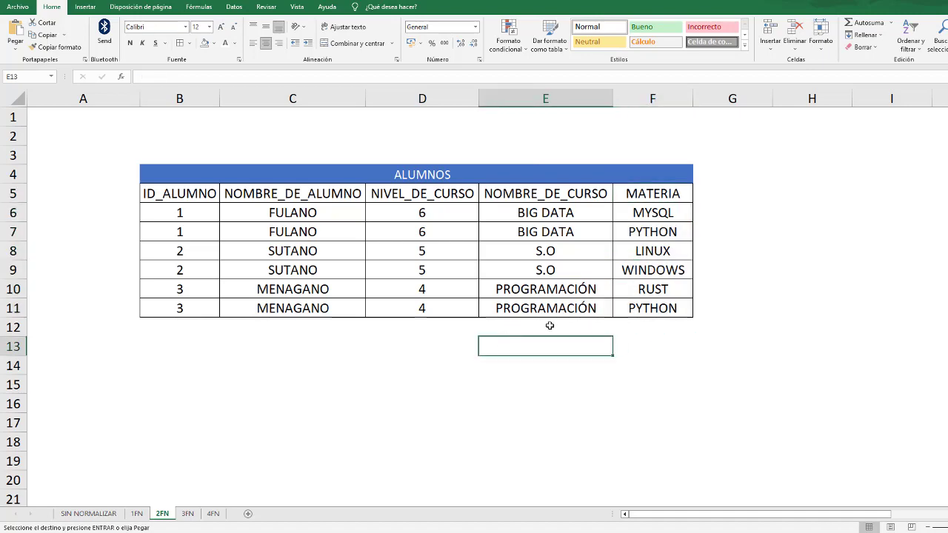
# Step: Delete the empty column A so the ALUMNOS table starts at the sheet's first column
pyautogui.scroll(-1, 577, 339)
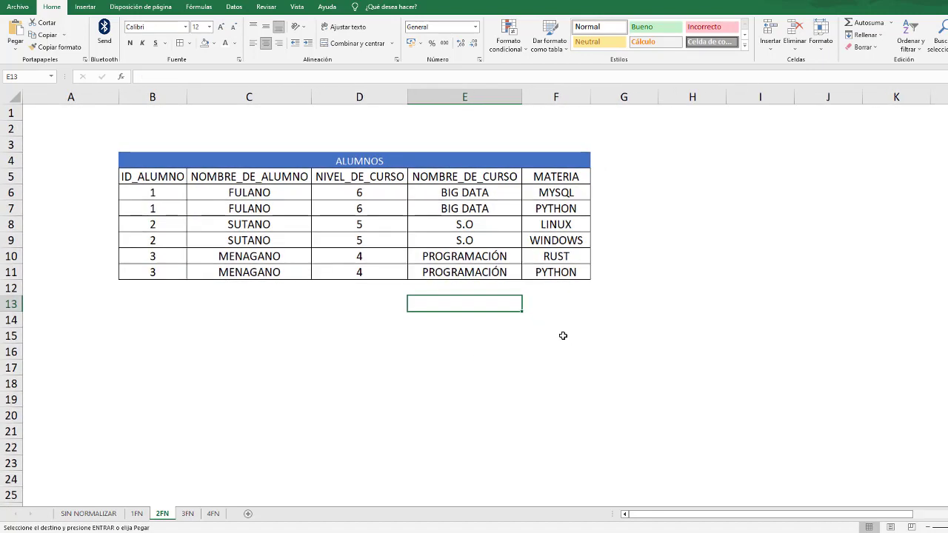
pyautogui.scroll(-1, 563, 335)
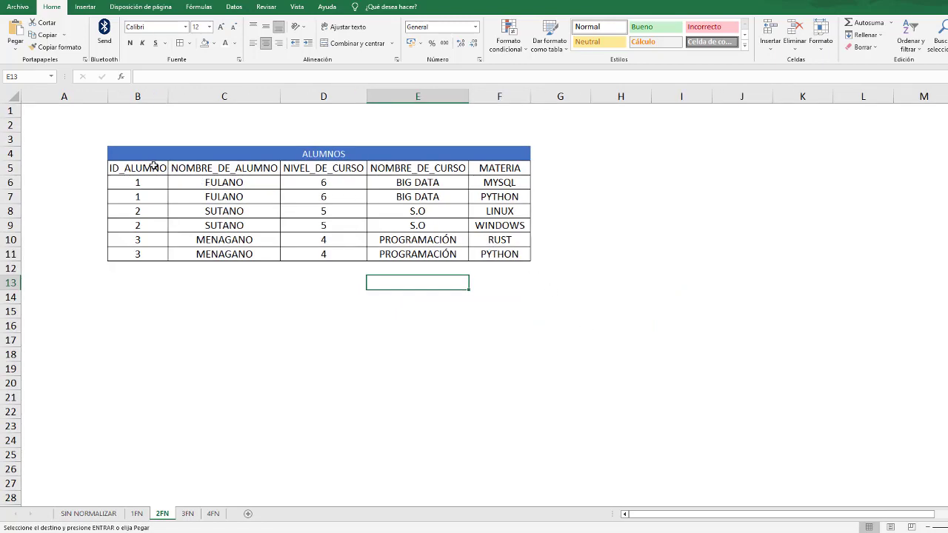
pyautogui.click(67, 96)
pyautogui.rightClick(67, 97)
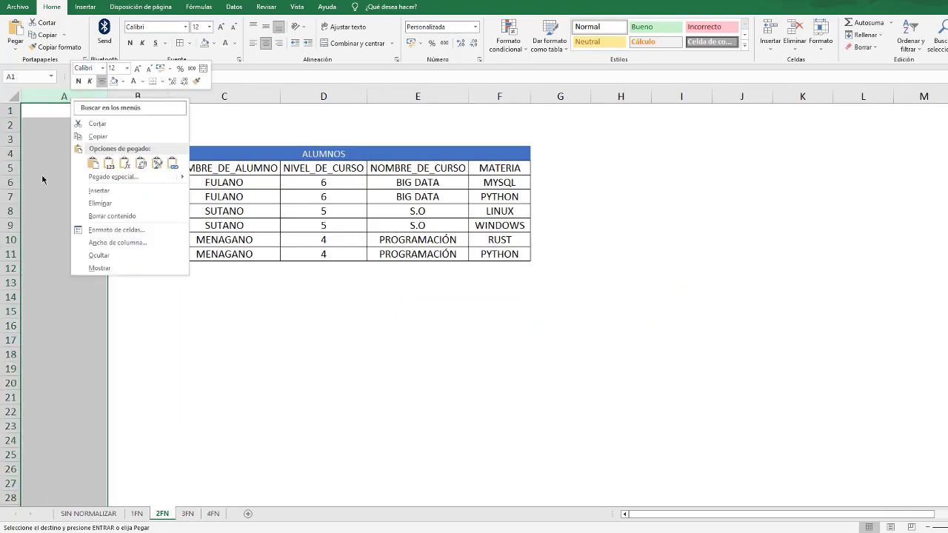
pyautogui.click(93, 196)
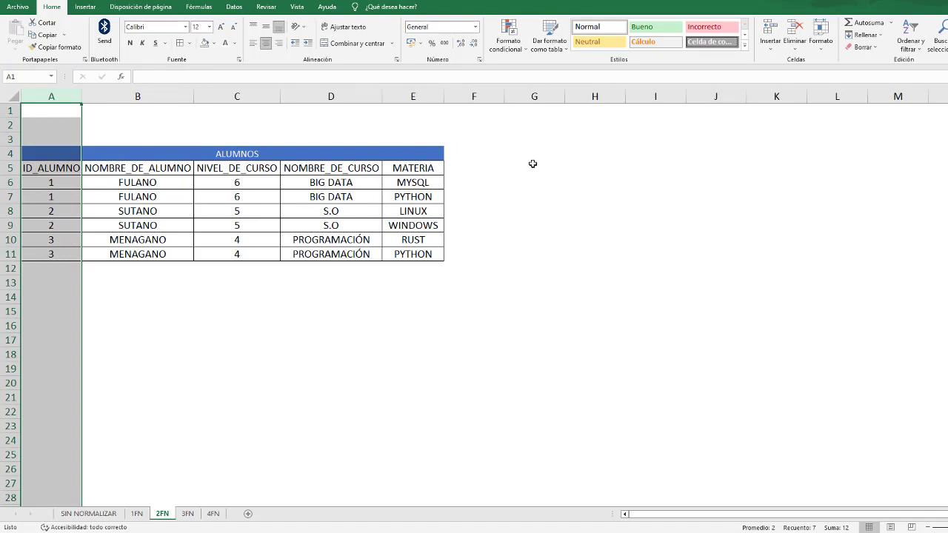
pyautogui.click(689, 156)
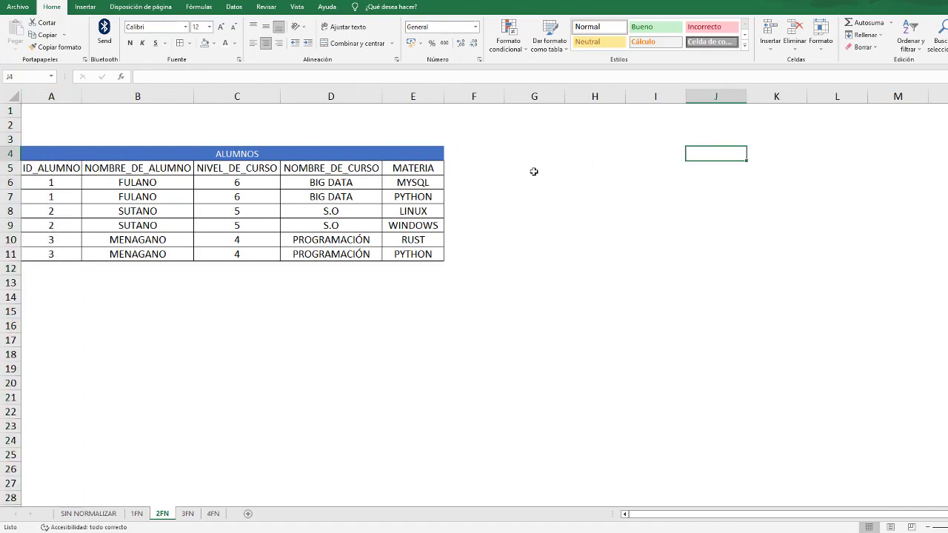
# Step: Copy the whole ALUMNOS table, A4:E11, to cell G4 of the same sheet
pyautogui.moveTo(65, 153); pyautogui.dragTo(440, 258)
pyautogui.hotkey('ctrl', 'c')
pyautogui.moveTo(585, 157); pyautogui.dragTo(666, 191)
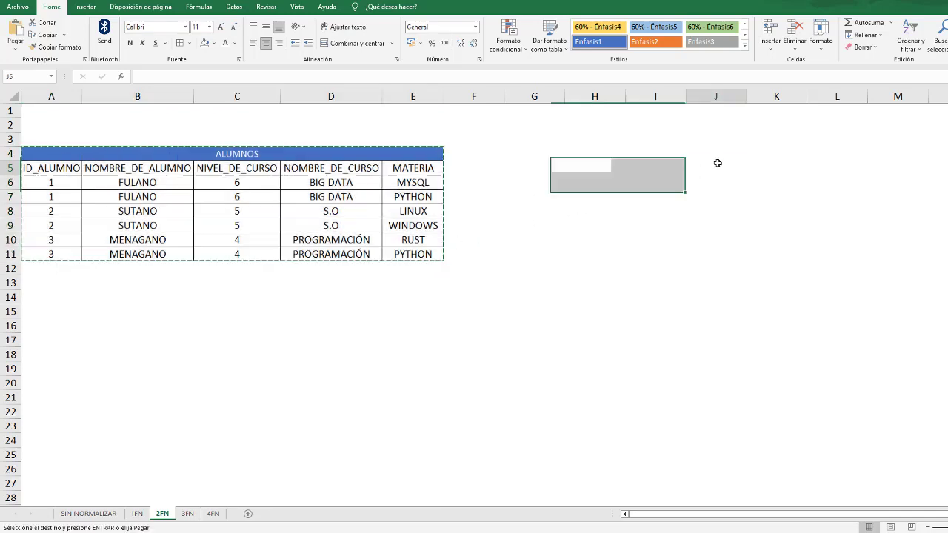
pyautogui.click(548, 156)
pyautogui.hotkey('ctrl', 'v')
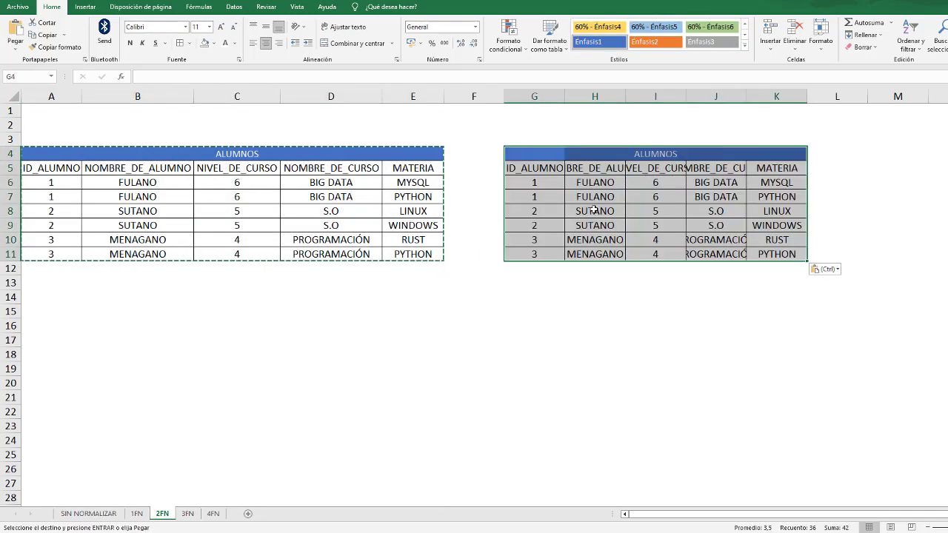
# Step: Enter MATERIAS as the copied table's title in cell I4
pyautogui.click(669, 153)
pyautogui.write('MATERIAS')
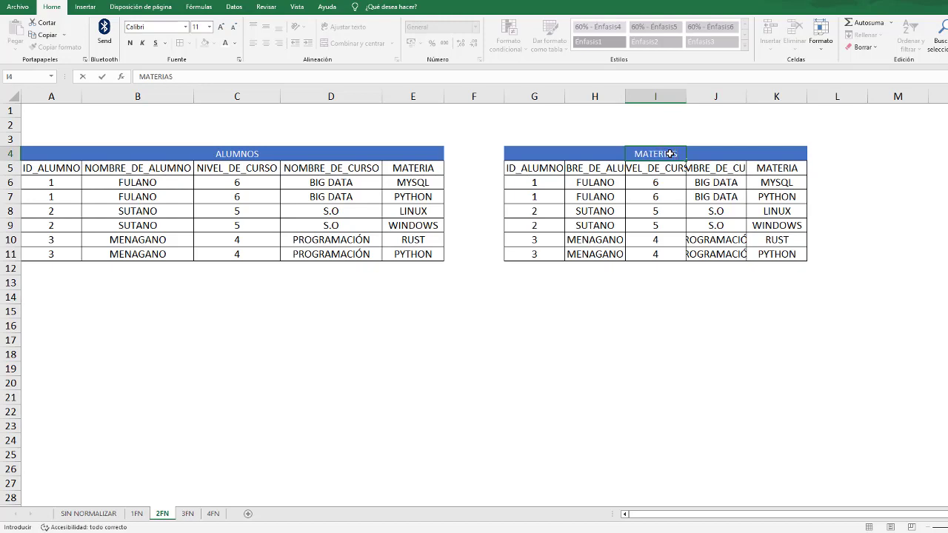
pyautogui.press('Return')
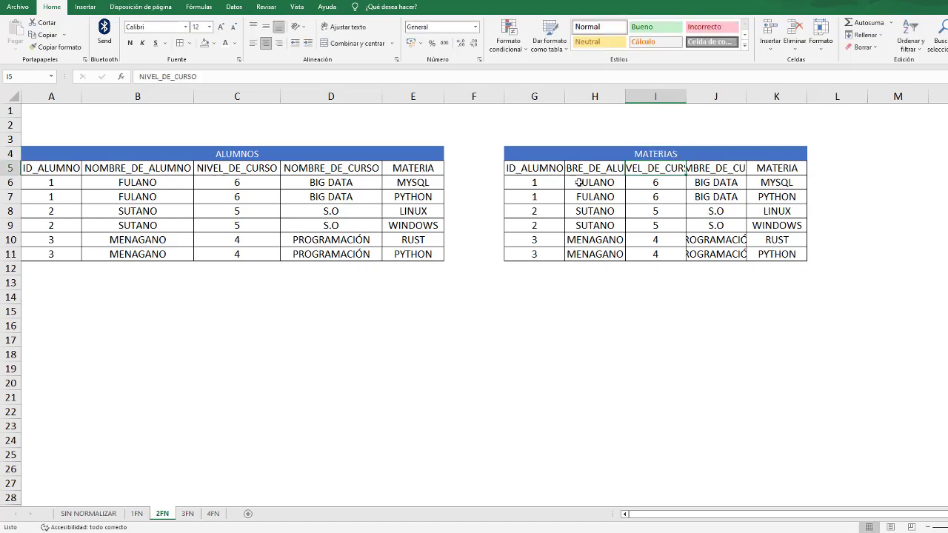
# Step: Rename the copied table's first column header, in G5, as ID_MATERIA
pyautogui.click(548, 169)
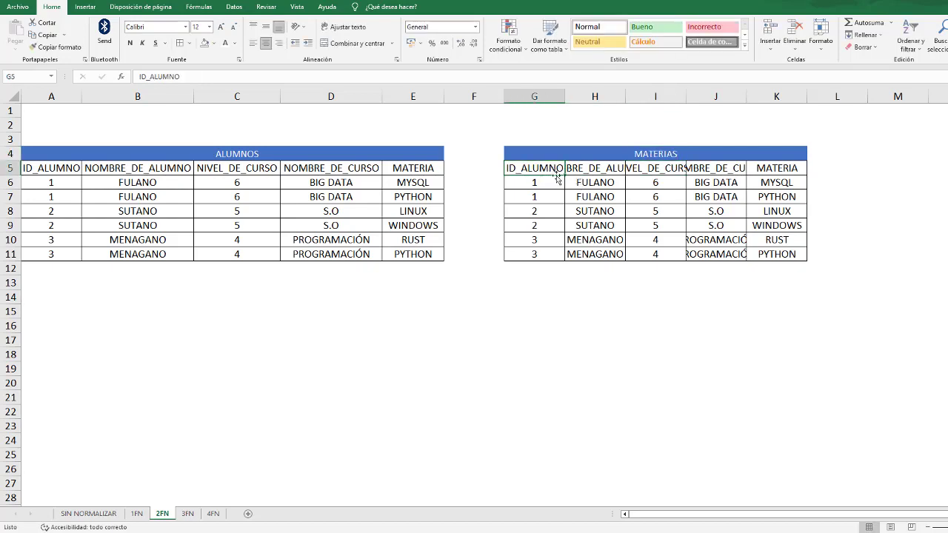
pyautogui.click(500, 77)
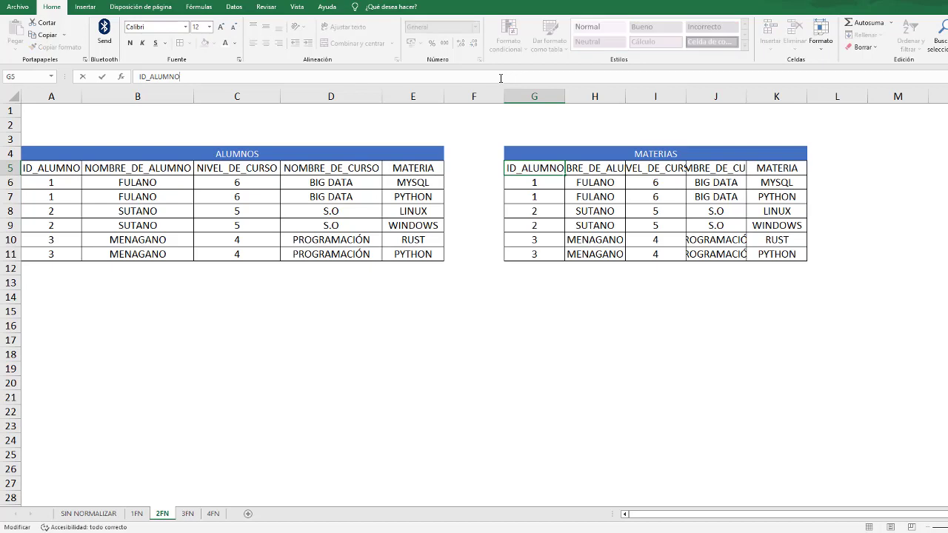
pyautogui.press('BackSpace')
pyautogui.press('BackSpace')
pyautogui.press('BackSpace')
pyautogui.press('BackSpace')
pyautogui.press('BackSpace')
pyautogui.press('BackSpace')
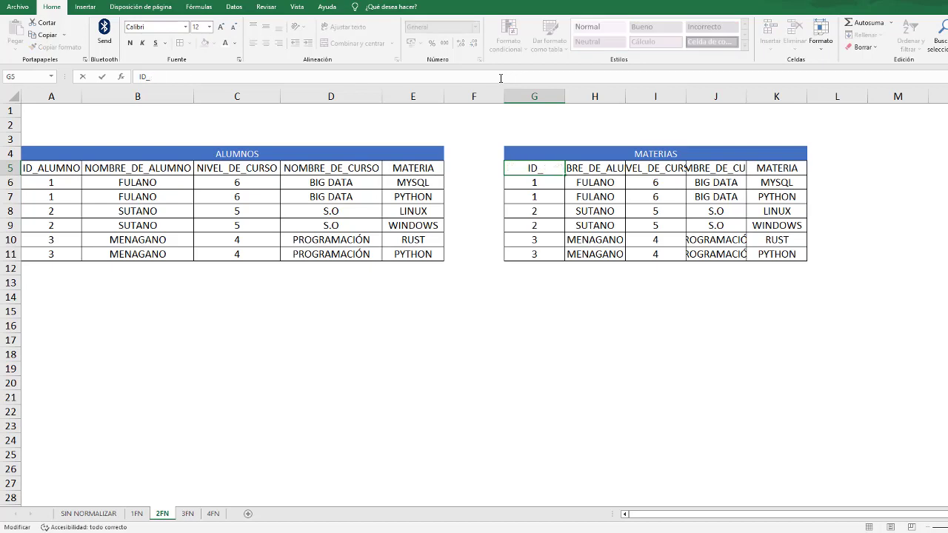
pyautogui.write('MATERIA')
pyautogui.click(596, 168)
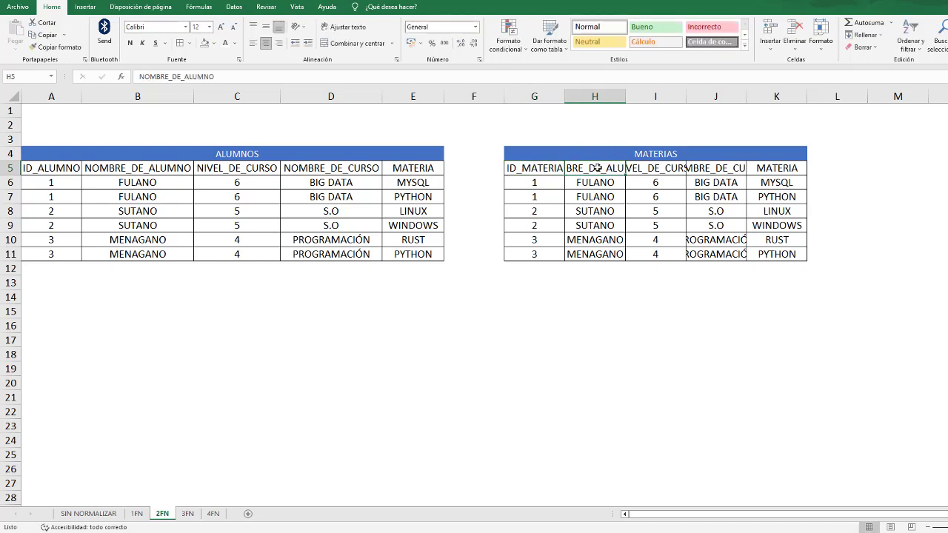
# Step: Replace the header in H5 with a copy of the ID_ALUMNO header from A5 and widen column H slightly
pyautogui.click(64, 168)
pyautogui.hotkey('ctrl', 'c')
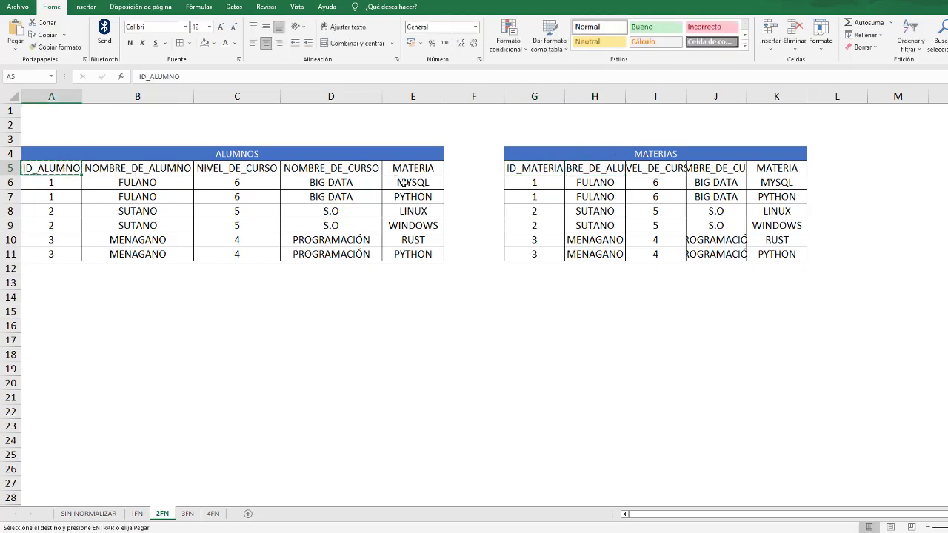
pyautogui.click(596, 169)
pyautogui.hotkey('ctrl', 'v')
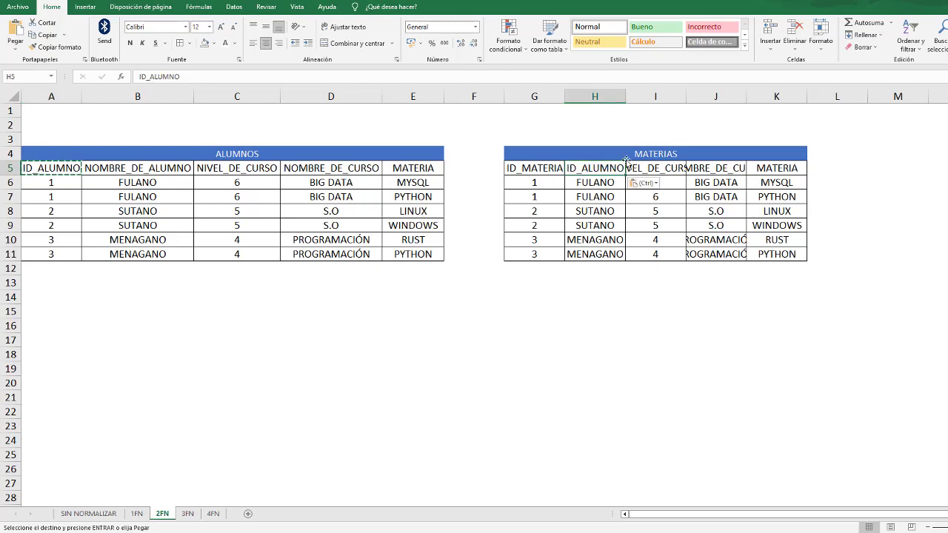
pyautogui.moveTo(631, 98); pyautogui.dragTo(636, 99)
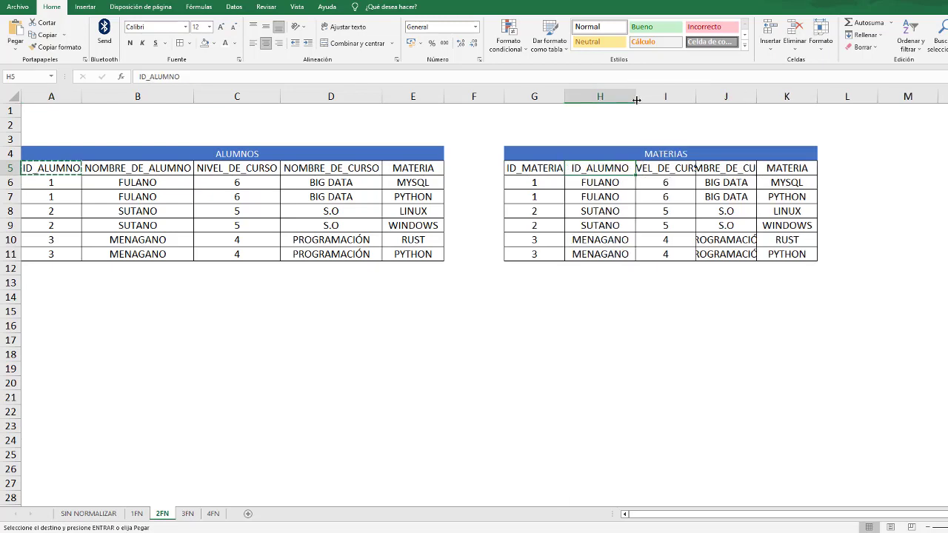
# Step: Delete columns I and J, which hold the course level and course name in the copied table
pyautogui.click(667, 169)
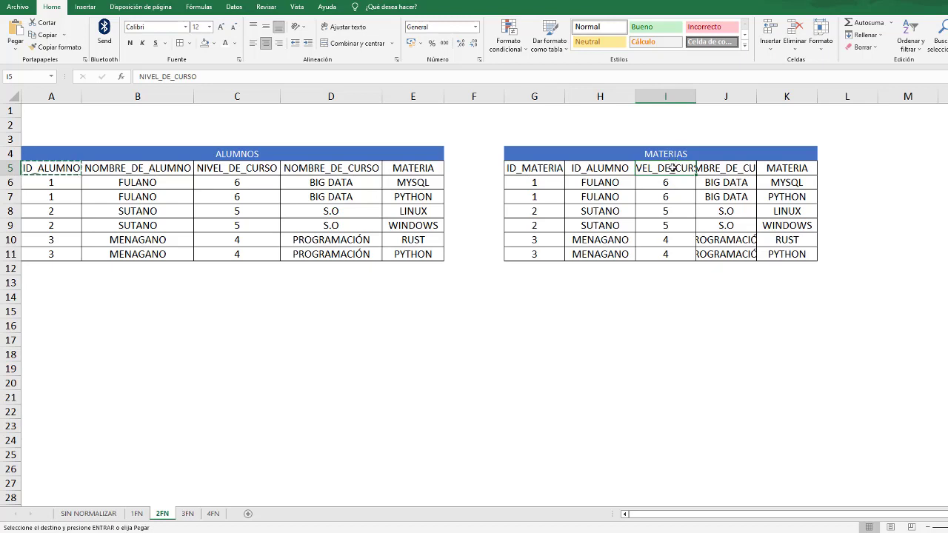
pyautogui.moveTo(678, 99); pyautogui.dragTo(726, 98)
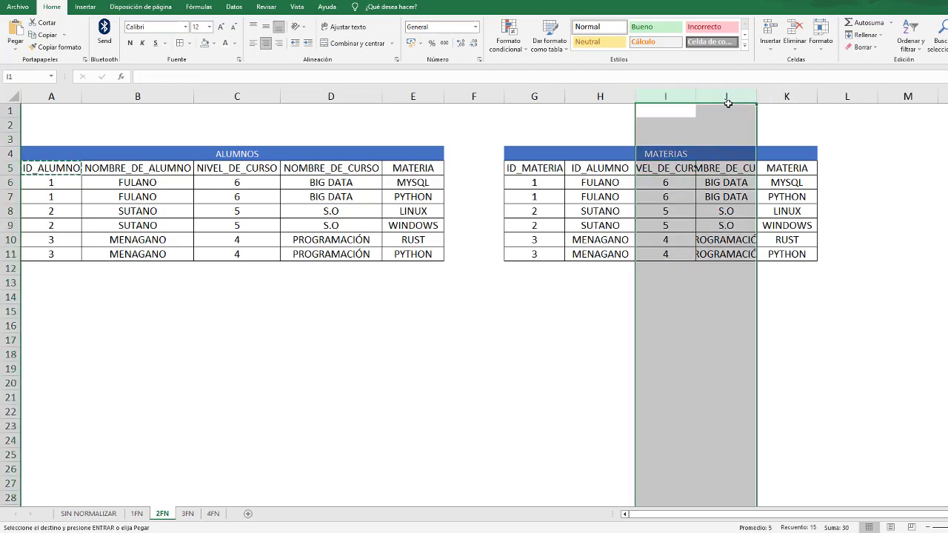
pyautogui.rightClick(726, 99)
pyautogui.click(746, 209)
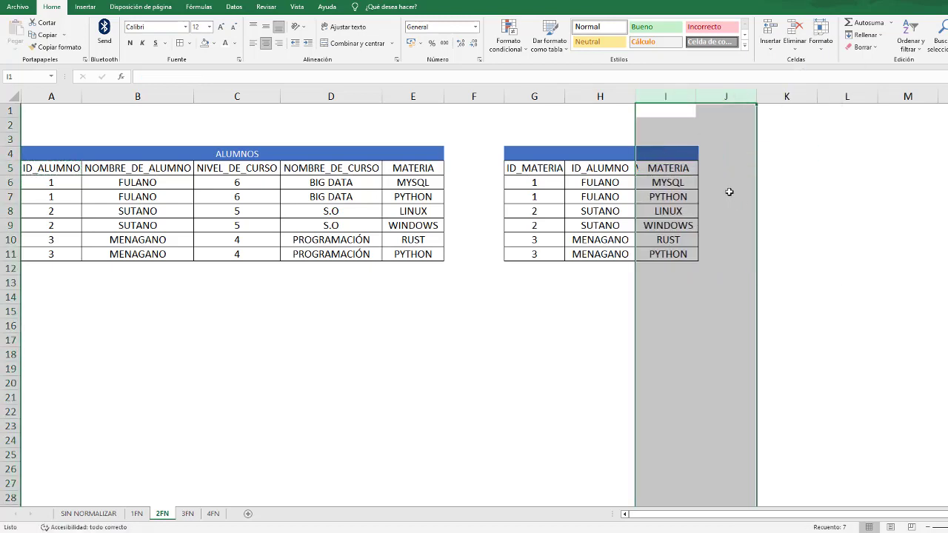
# Step: Examine the MATERIA, ID_MATERIA and ID_ALUMNO columns of the reduced table and the values in their rows
pyautogui.click(672, 168)
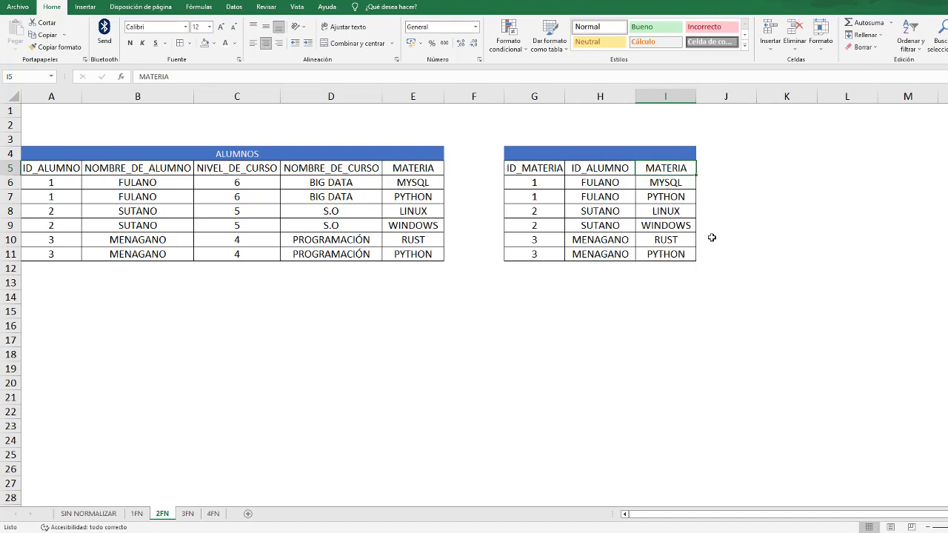
pyautogui.click(667, 181)
pyautogui.click(540, 183)
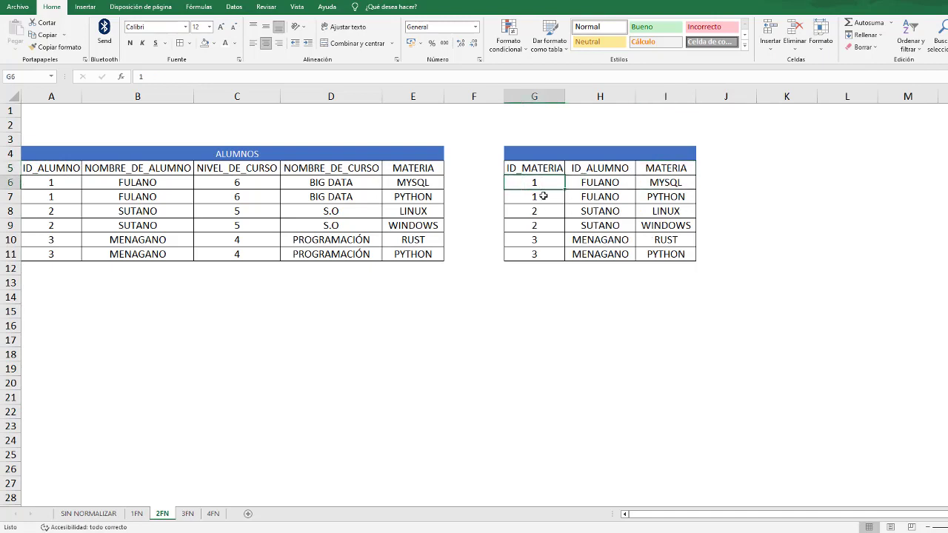
pyautogui.click(542, 196)
pyautogui.click(545, 211)
pyautogui.click(620, 168)
pyautogui.click(621, 182)
pyautogui.click(614, 196)
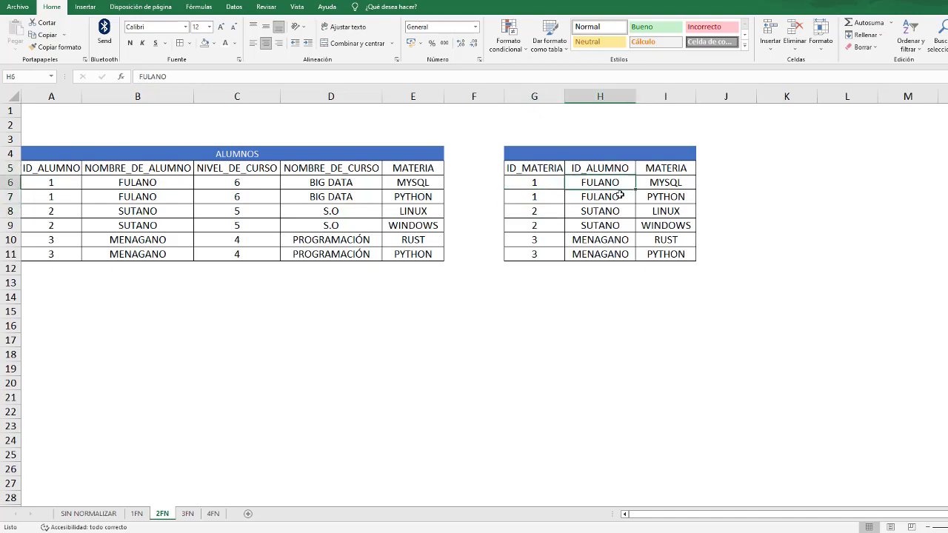
pyautogui.click(618, 211)
pyautogui.click(619, 225)
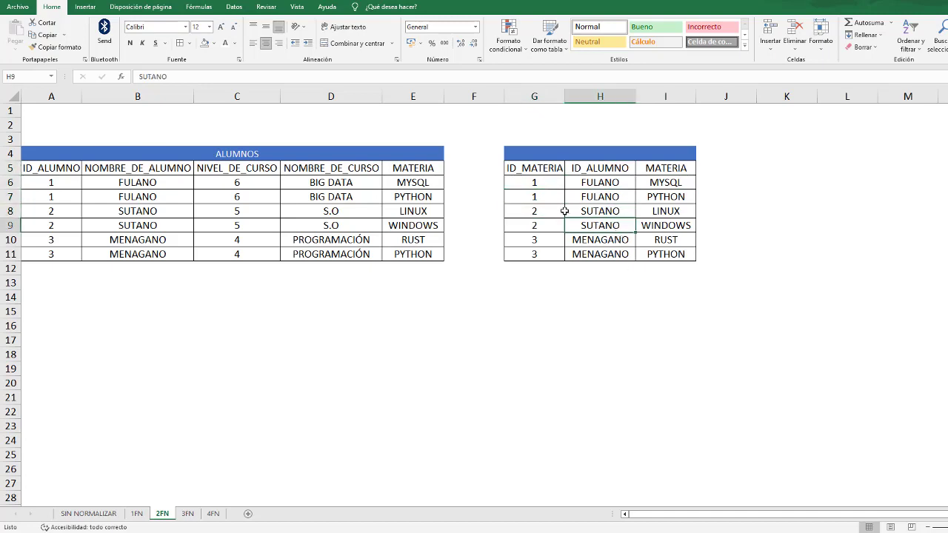
# Step: Enter MATERIAS as the reduced table's title in cell H4
pyautogui.click(581, 152)
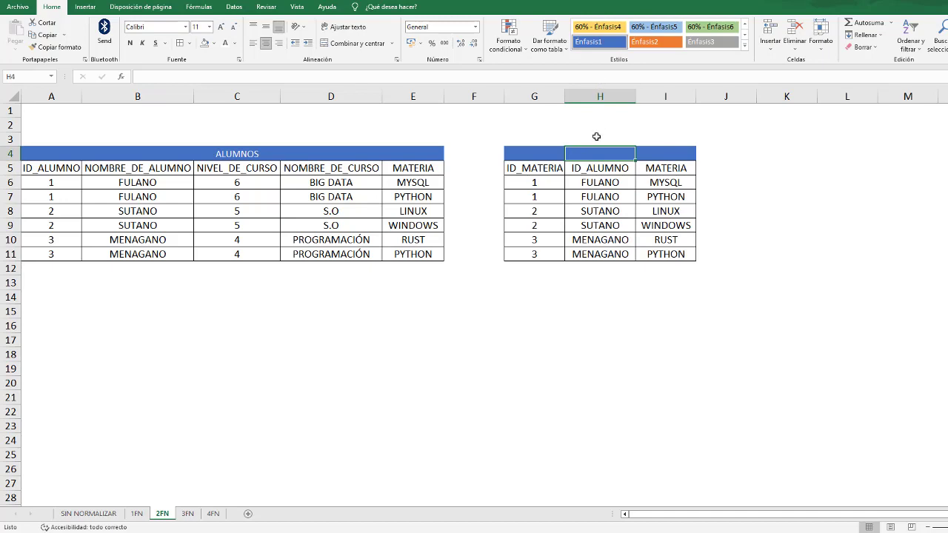
pyautogui.write('MATERIAS')
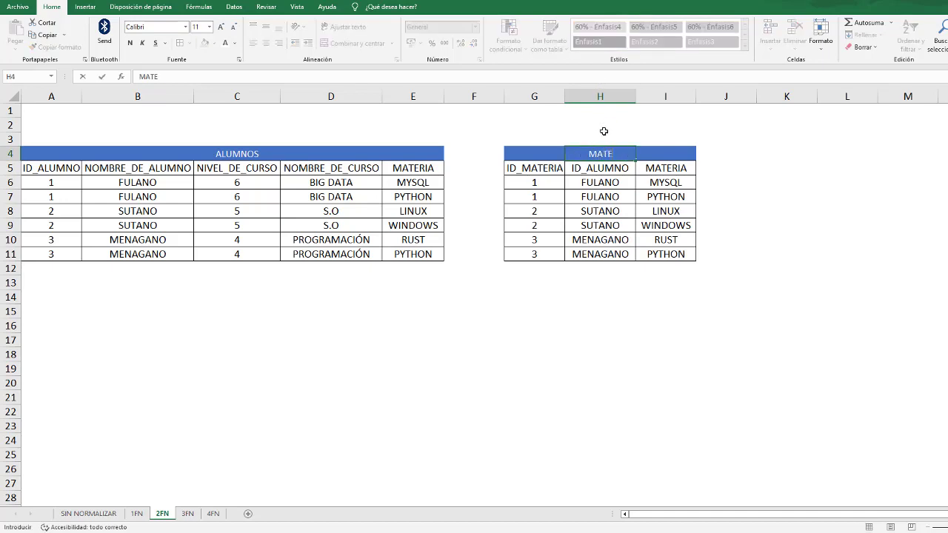
pyautogui.click(597, 281)
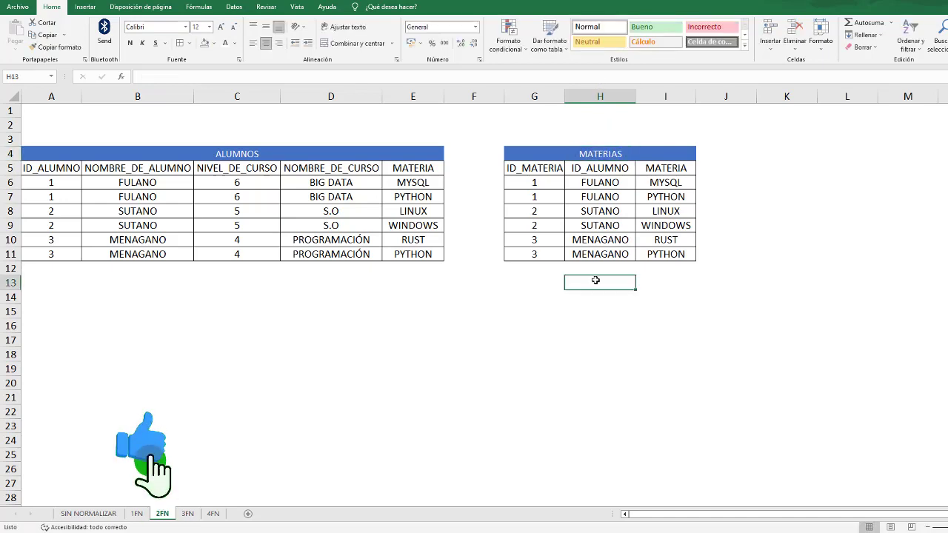
pyautogui.click(549, 200)
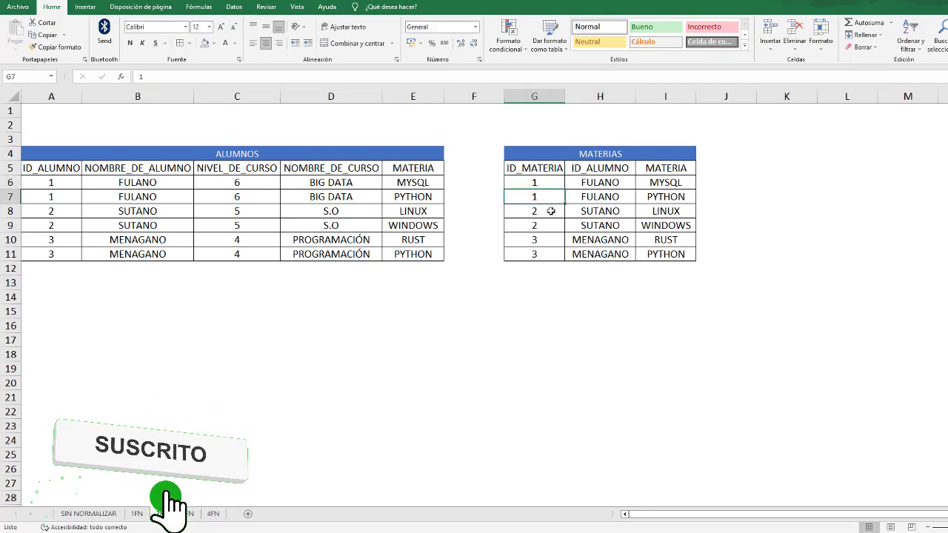
# Step: Number the ID_MATERIA cells G7 to G11 consecutively from 2 to 6 in the MATERIAS table
pyautogui.press('F2')
pyautogui.press('BackSpace')
pyautogui.write('2')
pyautogui.press('Return')
pyautogui.write('3')
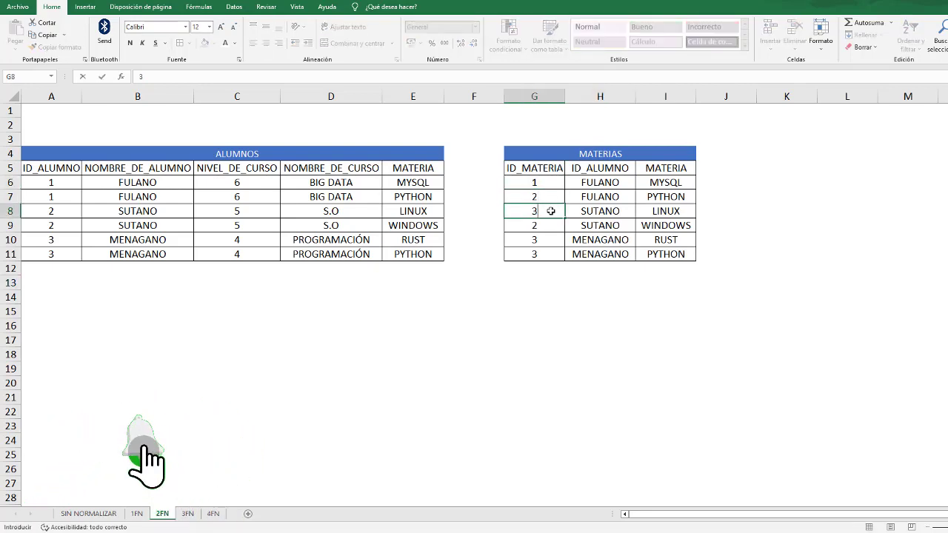
pyautogui.press('Return')
pyautogui.write('4')
pyautogui.press('Return')
pyautogui.write('5')
pyautogui.press('Return')
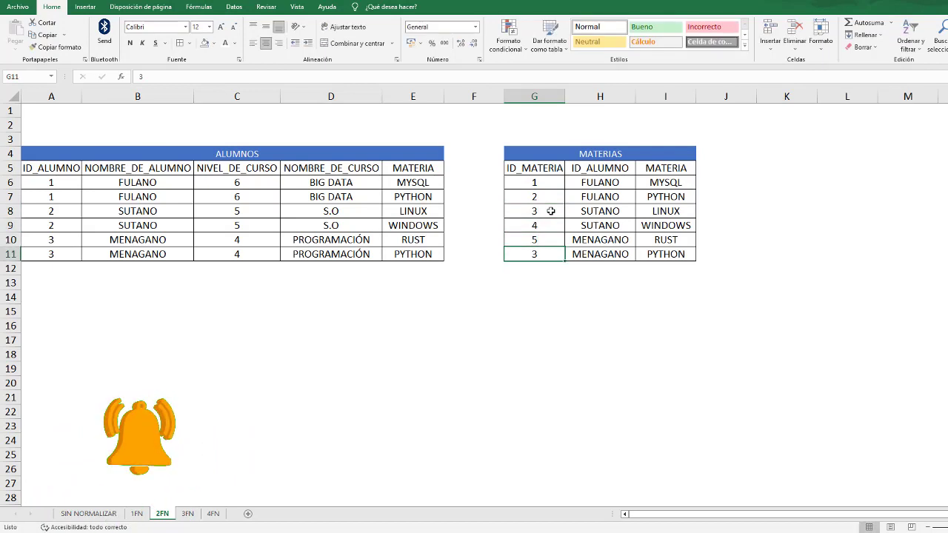
pyautogui.write('+')
pyautogui.press('BackSpace')
pyautogui.write('6')
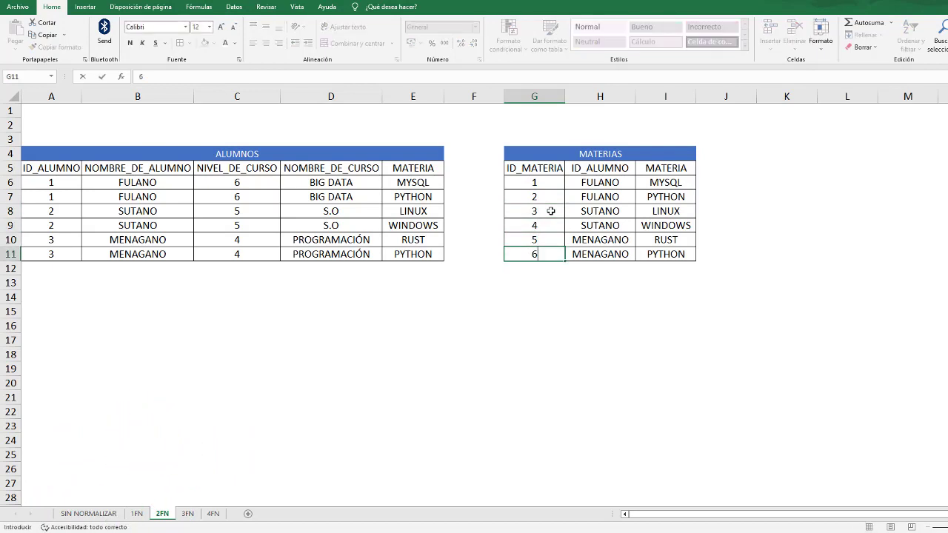
pyautogui.press('Tab')
# Step: Examine the subject names in the MATERIA column alongside their ID_MATERIA numbers in the MATERIAS table
pyautogui.press('Right')
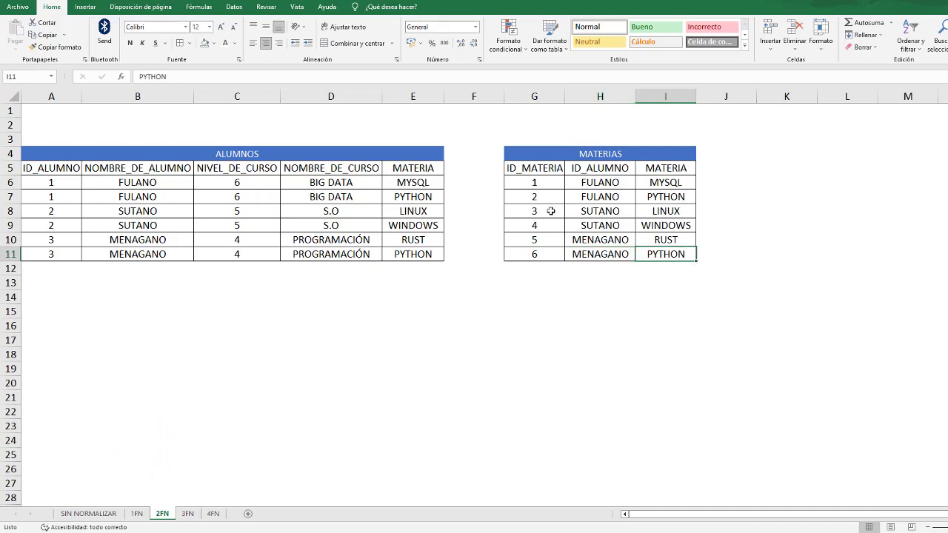
pyautogui.press('Up')
pyautogui.press('Up')
pyautogui.press('Up')
pyautogui.press('Up')
pyautogui.press('Up')
pyautogui.press('Down')
pyautogui.press('Down')
pyautogui.press('Down')
pyautogui.press('Down')
pyautogui.press('Down')
pyautogui.press('Left')
pyautogui.press('Left')
# Step: Replace the student names in H6 and H7 with ID 1 for the first MYSQL and PYTHON rows
pyautogui.press('Right')
pyautogui.press('Up')
pyautogui.press('Up')
pyautogui.press('Up')
pyautogui.press('Up')
pyautogui.press('Up')
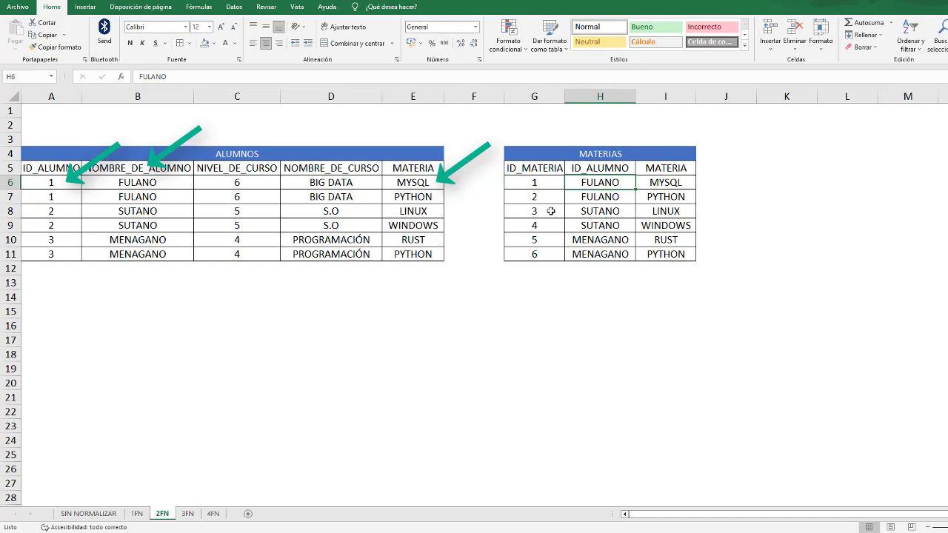
pyautogui.write('1')
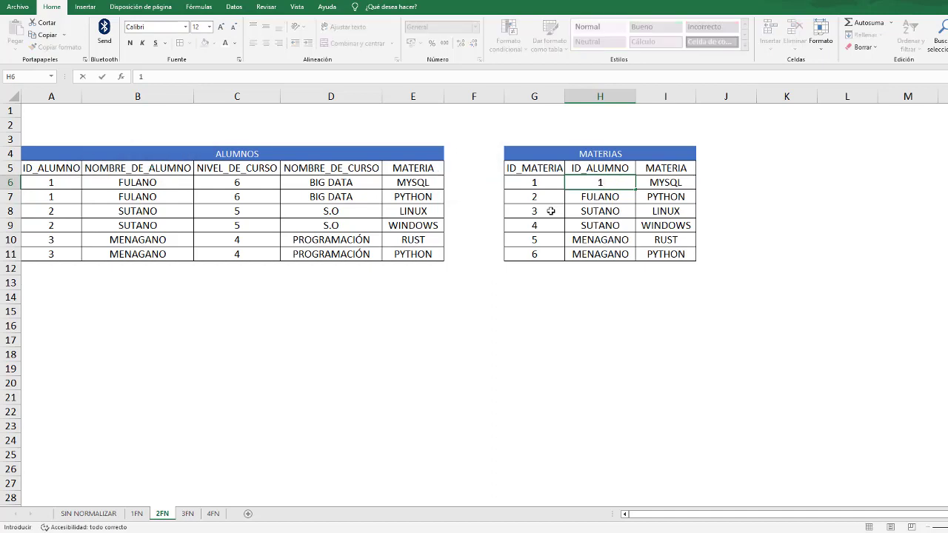
pyautogui.press('Return')
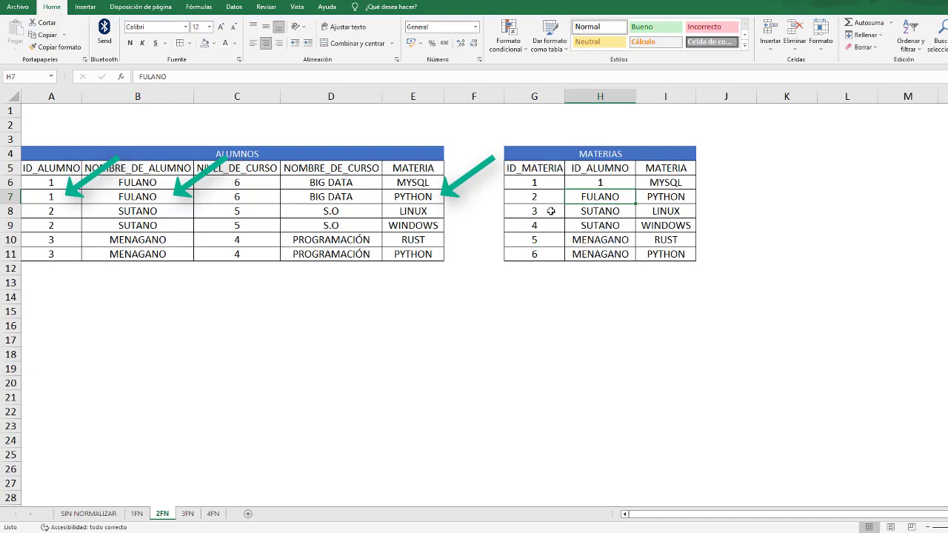
pyautogui.write('1')
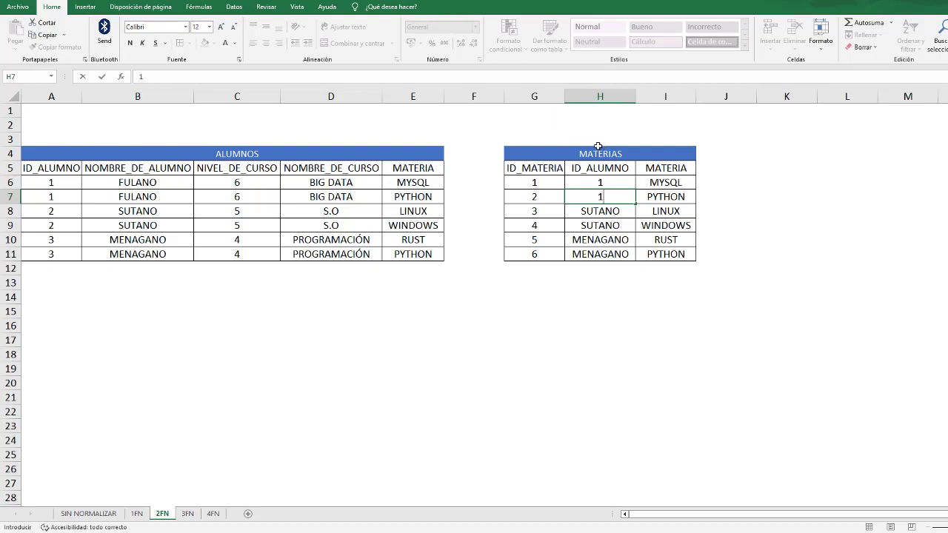
# Step: Replace the student names in H8 and H9 with ID 2 for the LINUX and WINDOWS rows
pyautogui.click(616, 211)
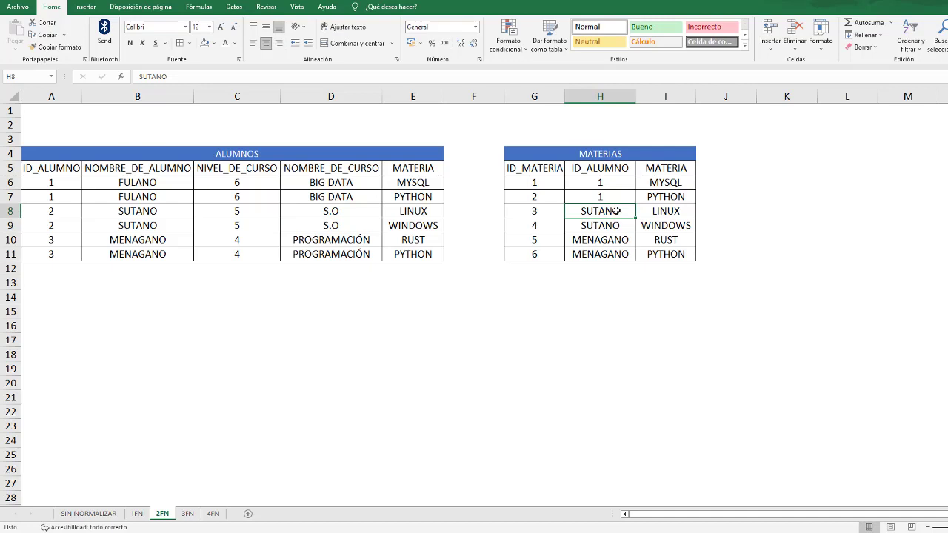
pyautogui.write('2')
pyautogui.hotkey('ctrl', 'Return')
pyautogui.press('Right')
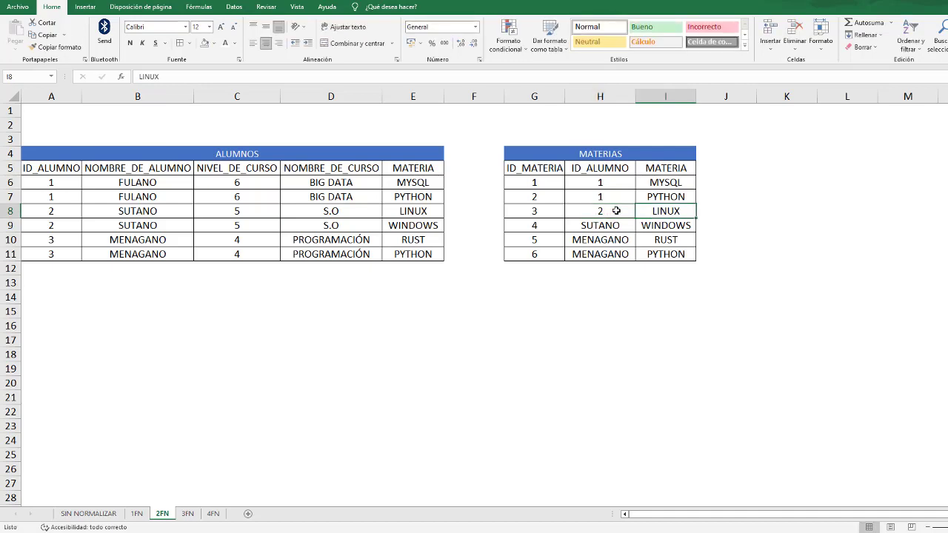
pyautogui.press('Down')
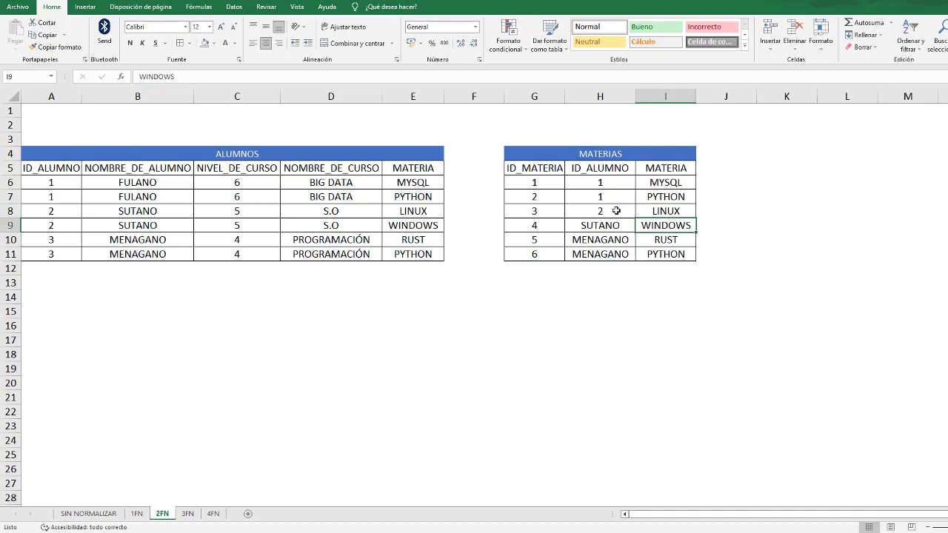
pyautogui.press('Left')
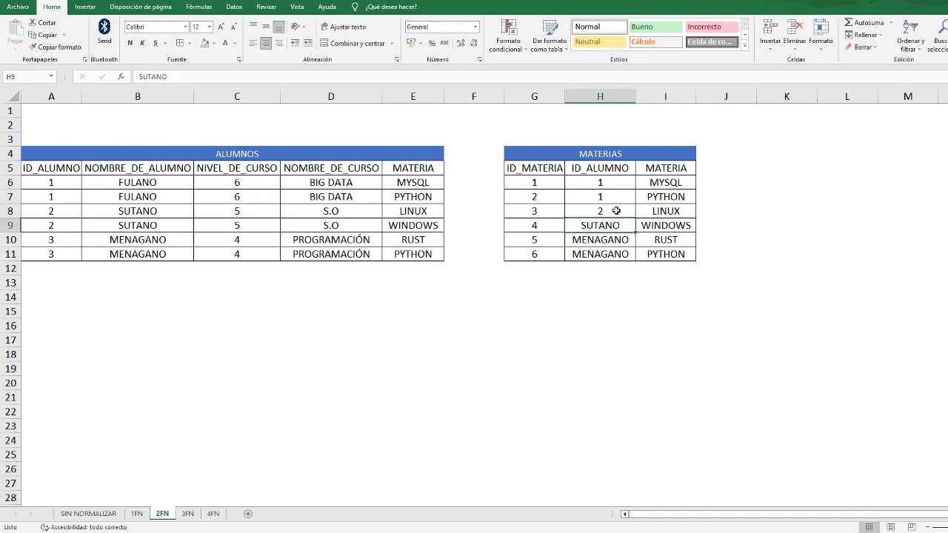
pyautogui.write('2')
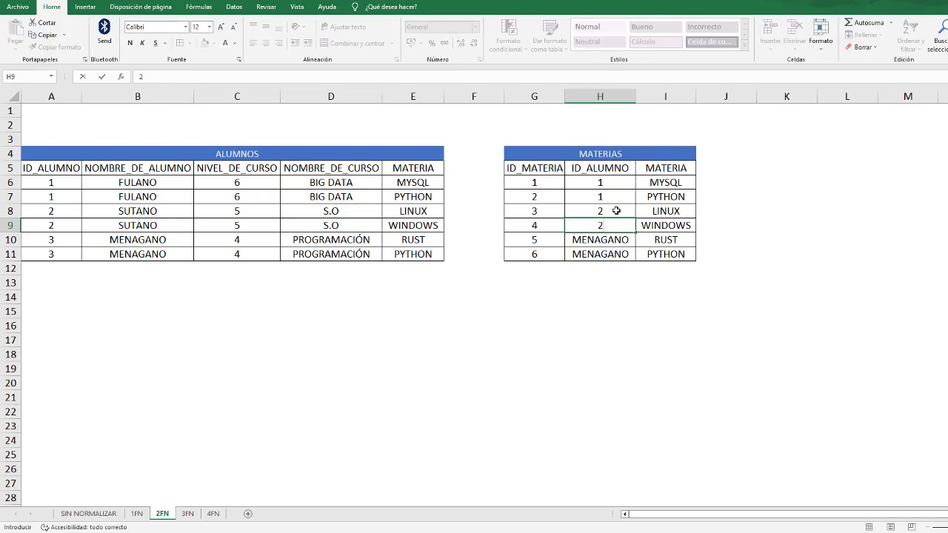
pyautogui.press('Return')
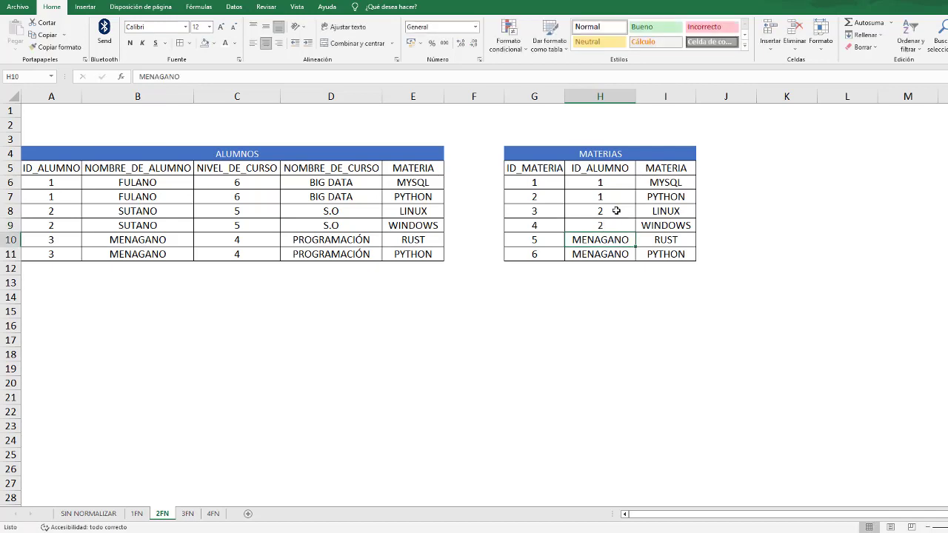
# Step: Replace the student names in H10 and H11 with ID 3 for the RUST and last PYTHON rows
pyautogui.write('3')
pyautogui.press('Return')
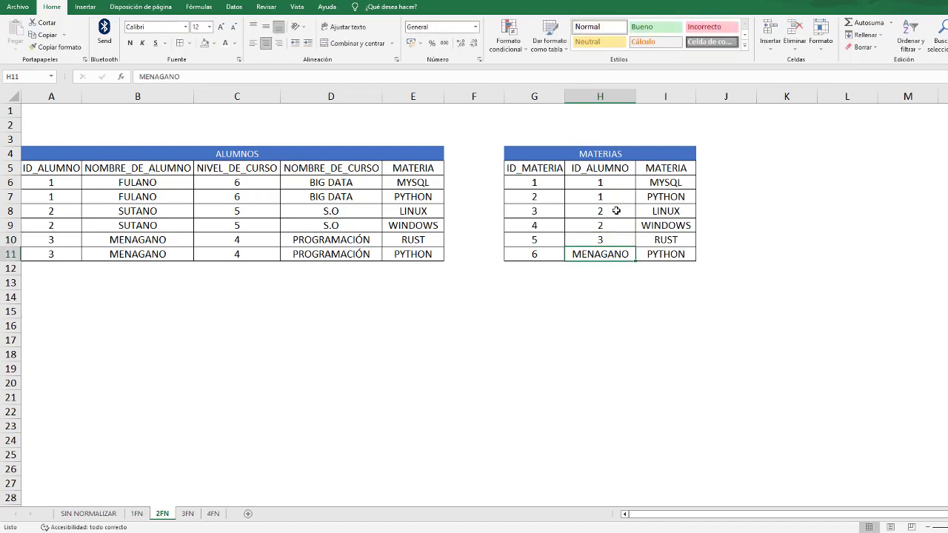
pyautogui.write('3')
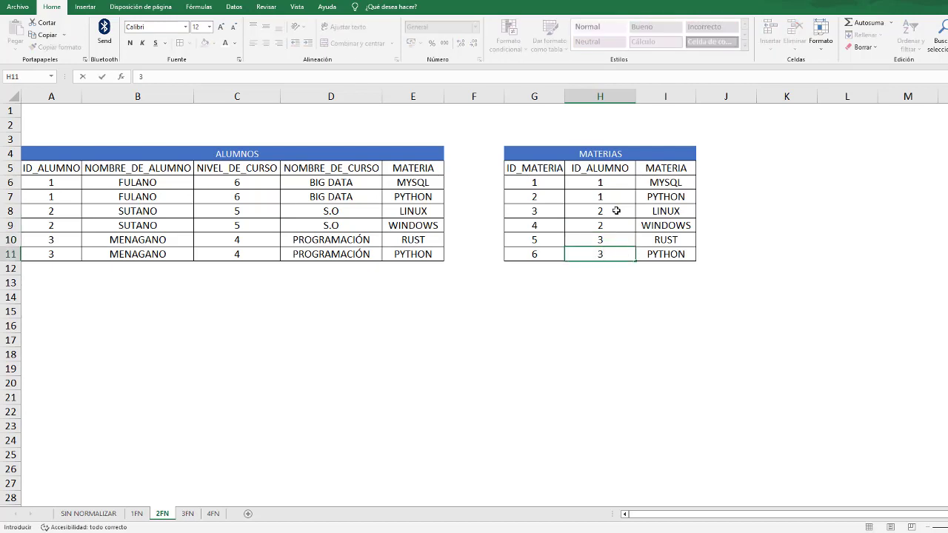
pyautogui.press('Tab')
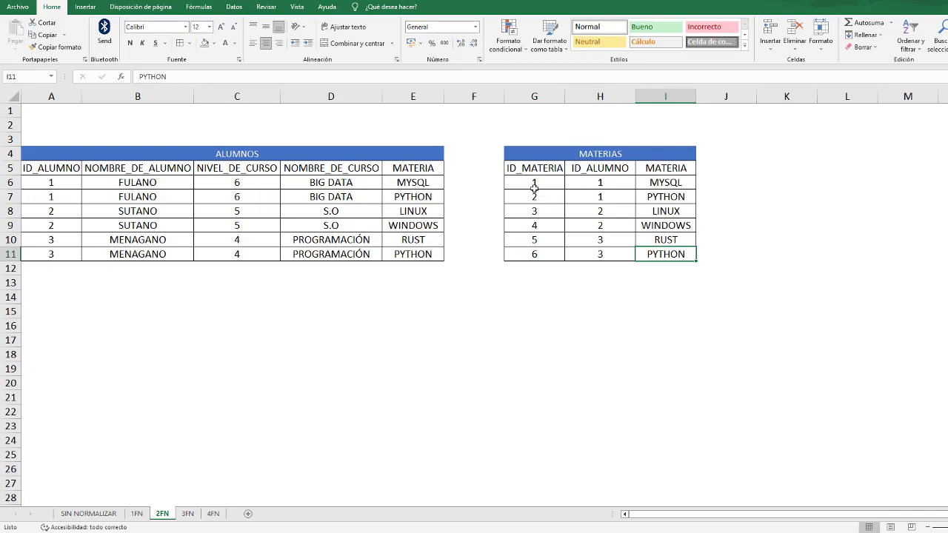
# Step: Delete column E, which holds MATERIA in the ALUMNOS table
pyautogui.moveTo(506, 154); pyautogui.dragTo(680, 251)
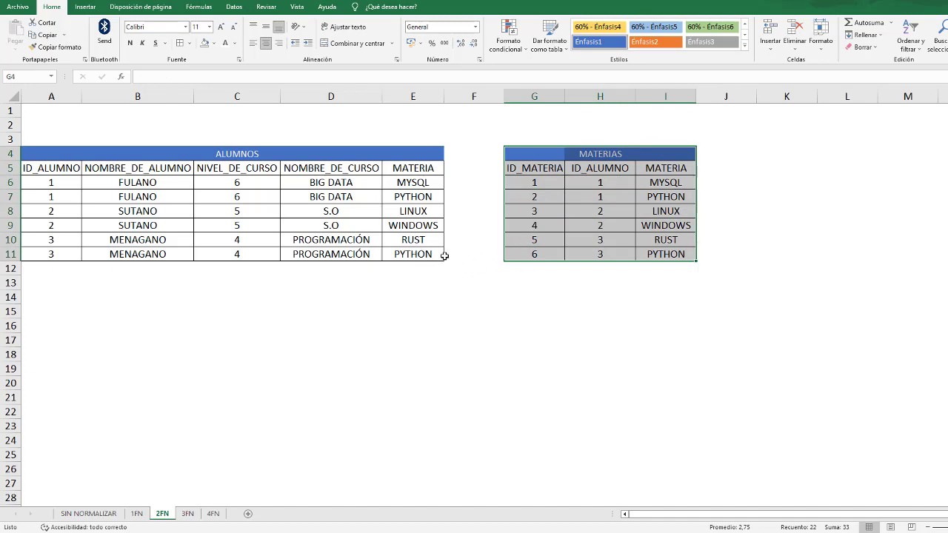
pyautogui.click(417, 253)
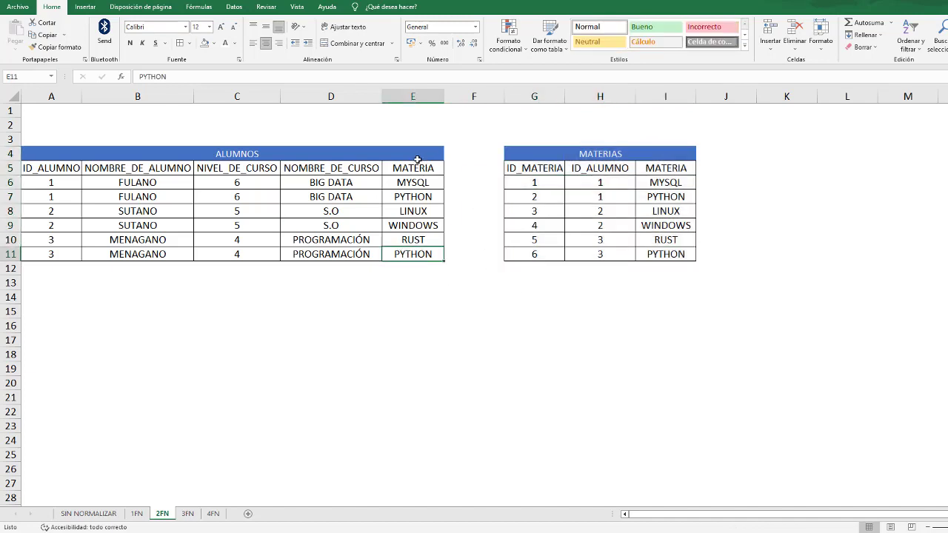
pyautogui.click(427, 96)
pyautogui.rightClick(427, 96)
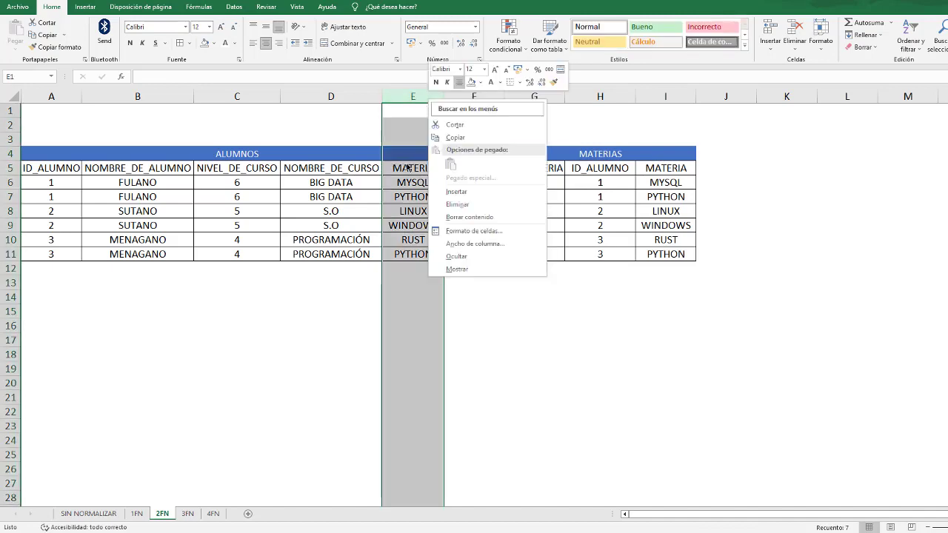
pyautogui.click(471, 203)
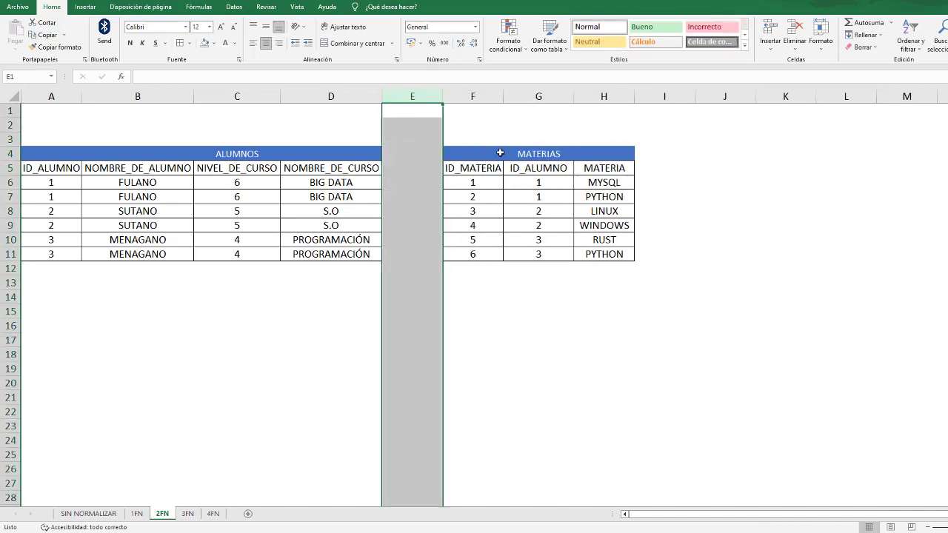
# Step: Move the MATERIAS table from F4:H11 to below the ALUMNOS table, starting at cell A15
pyautogui.click(544, 150)
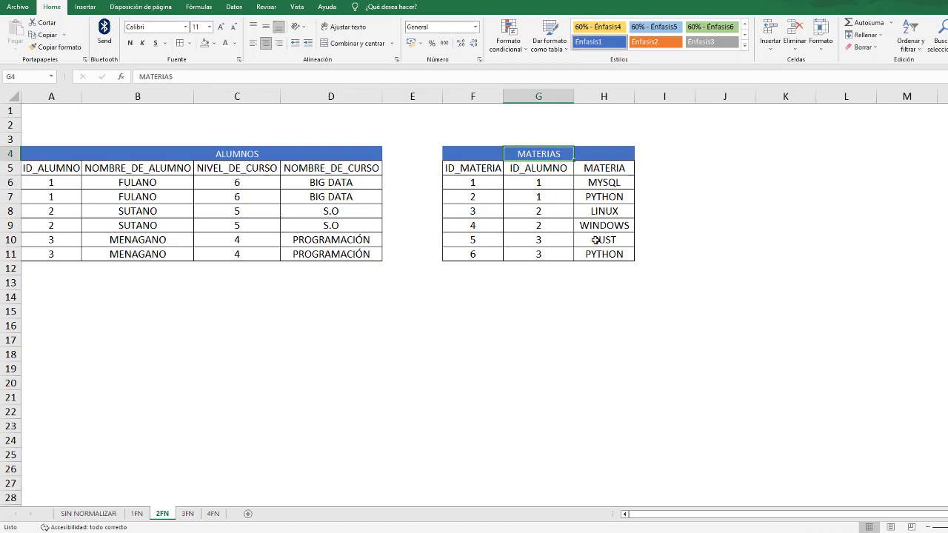
pyautogui.moveTo(38, 183); pyautogui.dragTo(49, 252)
pyautogui.click(52, 196)
pyautogui.scroll(-1, 132, 185)
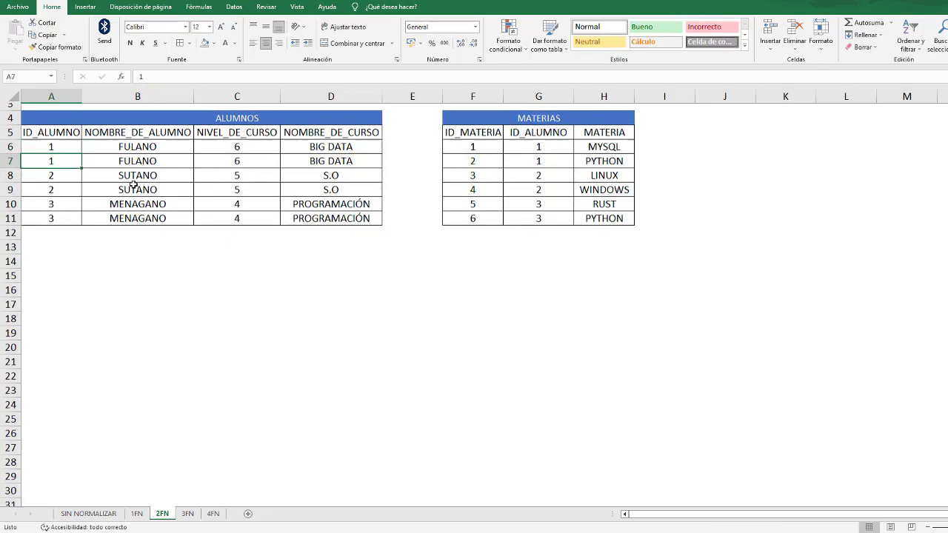
pyautogui.scroll(1, 318, 157)
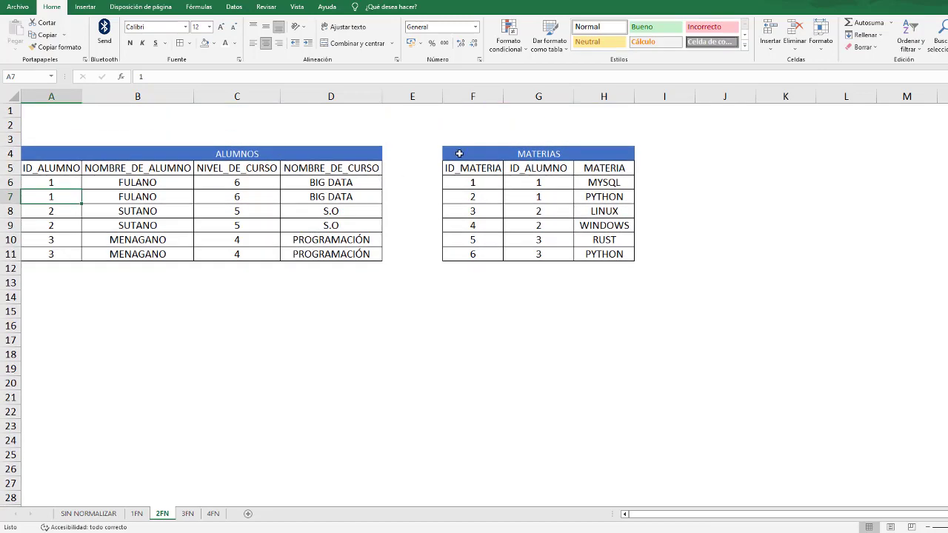
pyautogui.moveTo(459, 153); pyautogui.dragTo(622, 249)
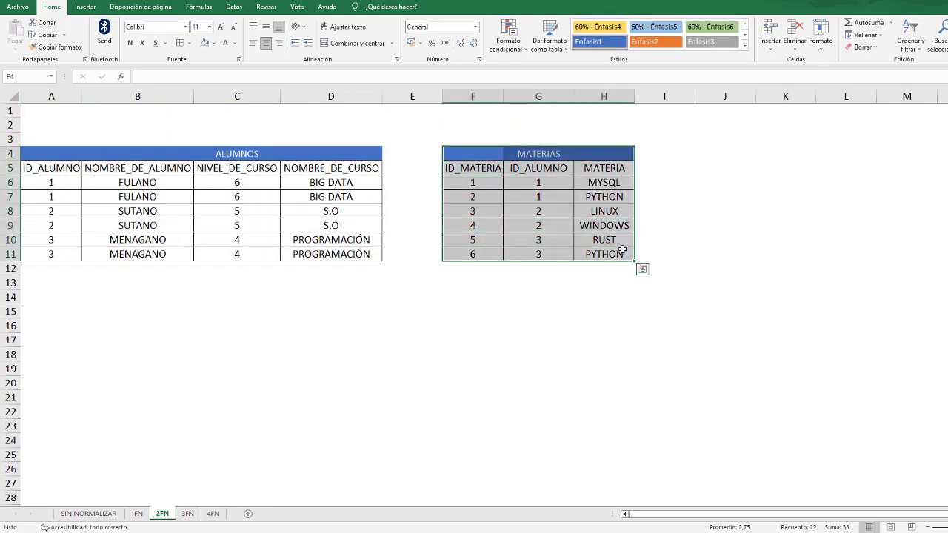
pyautogui.hotkey('ctrl', 'c')
pyautogui.click(52, 310)
pyautogui.hotkey('ctrl', 'b')
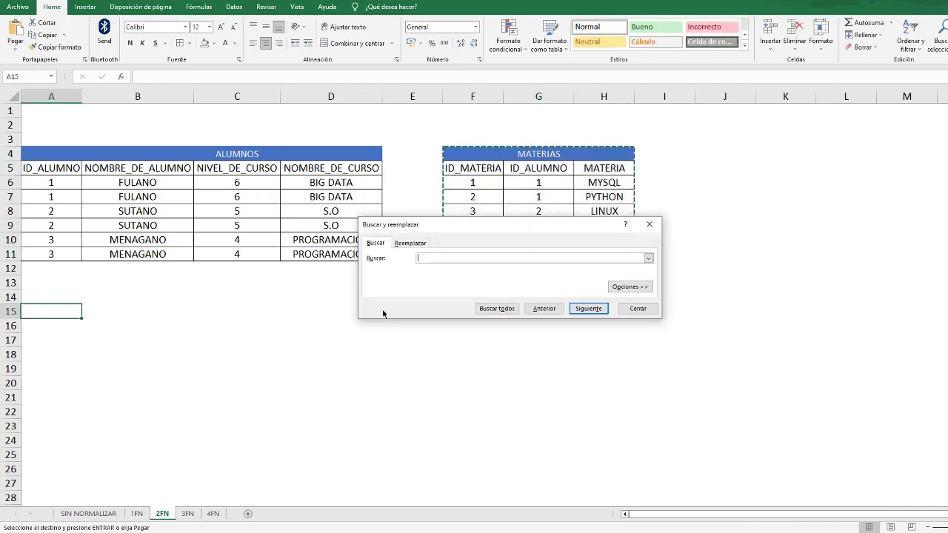
pyautogui.press('Escape')
pyautogui.hotkey('ctrl', 'v')
# Step: Check the repeated course names in the ALUMNOS table and delete row 7, the duplicate record of student ID 1
pyautogui.click(11, 197)
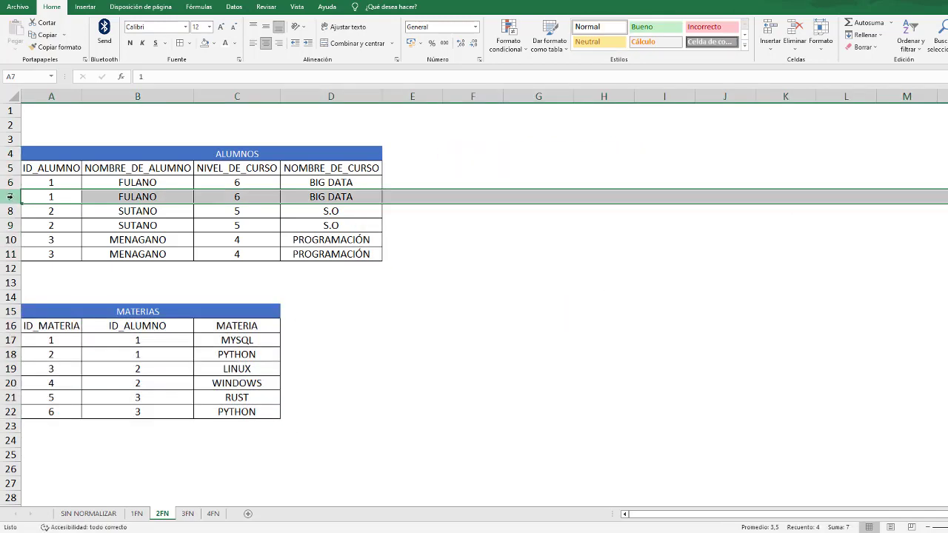
pyautogui.click(346, 186)
pyautogui.click(350, 197)
pyautogui.click(350, 214)
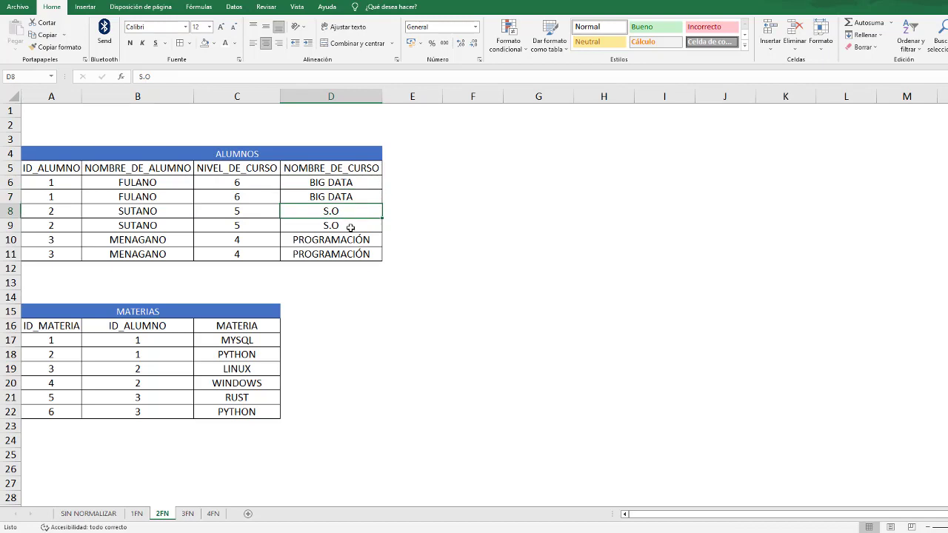
pyautogui.click(349, 223)
pyautogui.click(339, 241)
pyautogui.click(338, 254)
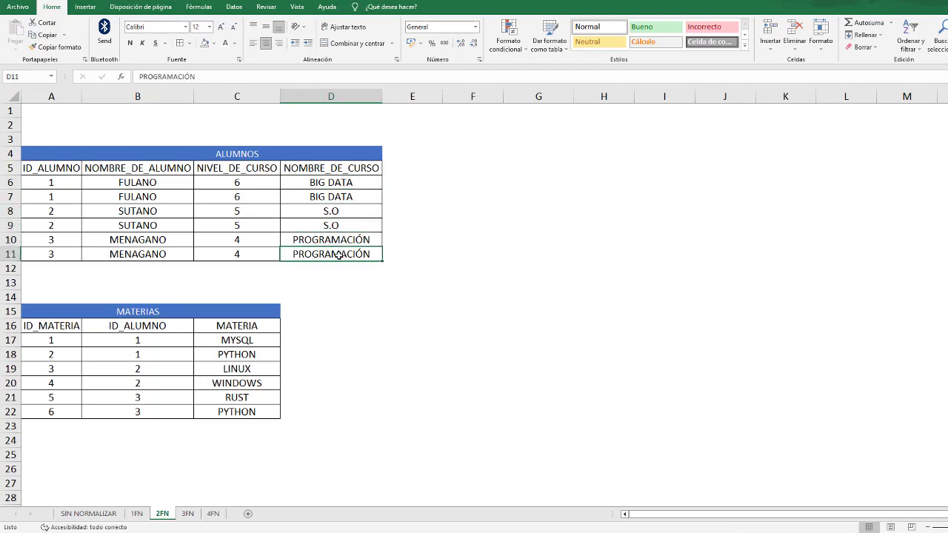
pyautogui.rightClick(12, 196)
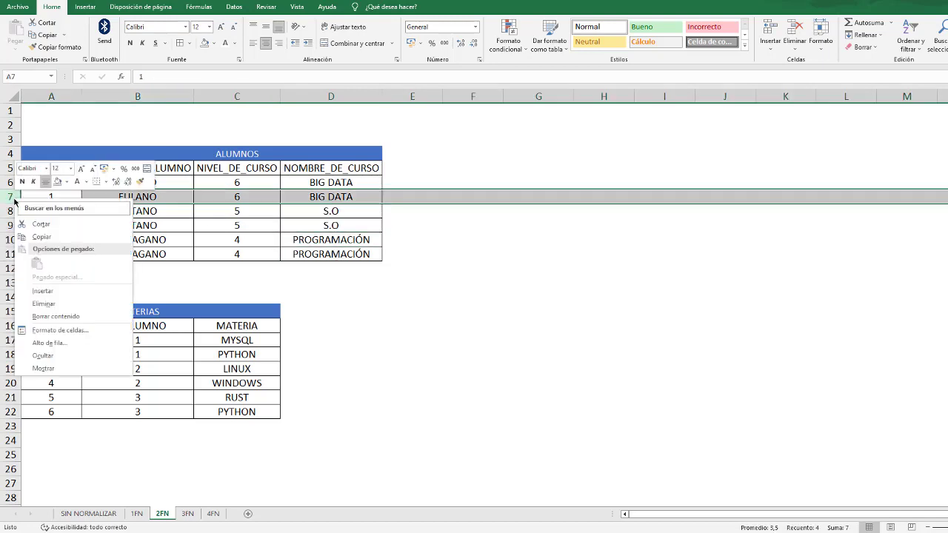
pyautogui.click(65, 304)
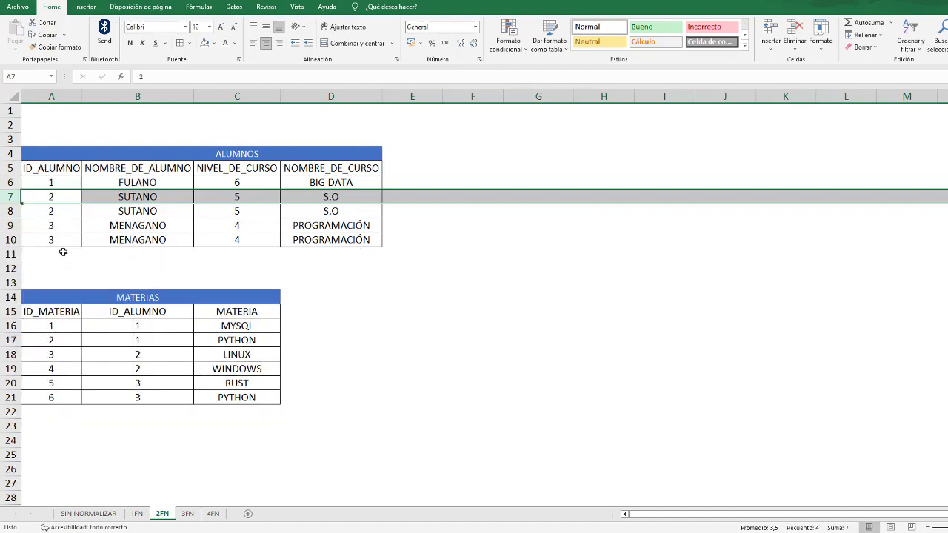
# Step: Delete the duplicate ALUMNOS records of students 2 and 3 by removing row 7 and then row 8
pyautogui.rightClick(12, 197)
pyautogui.click(53, 301)
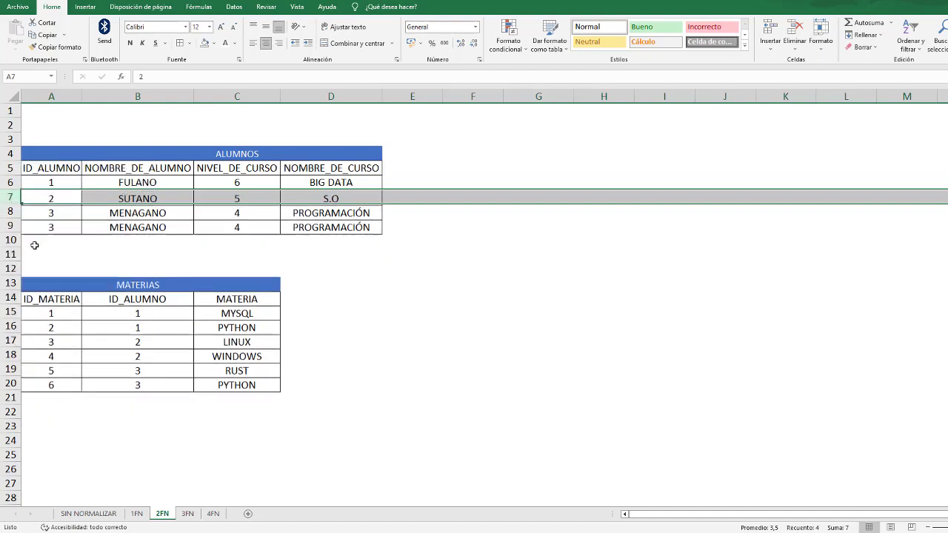
pyautogui.rightClick(12, 211)
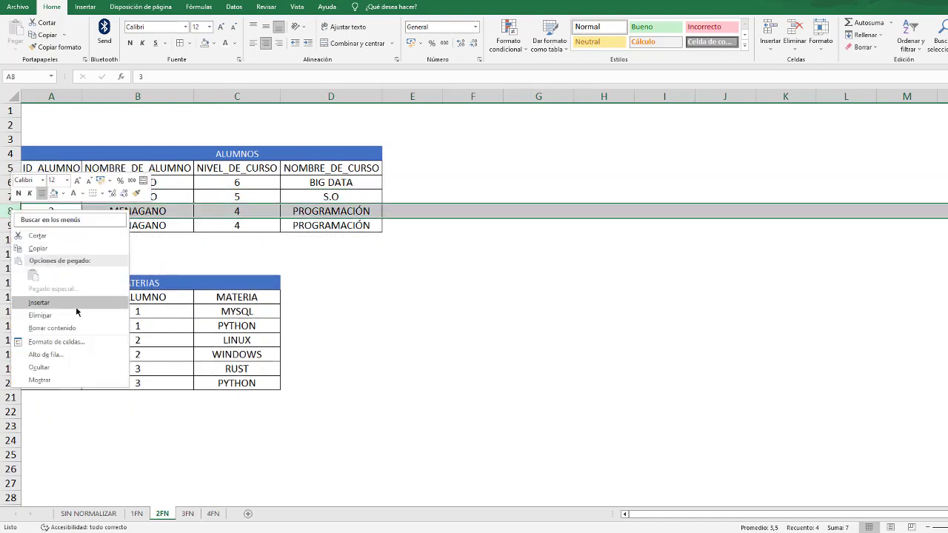
pyautogui.click(40, 315)
pyautogui.click(375, 262)
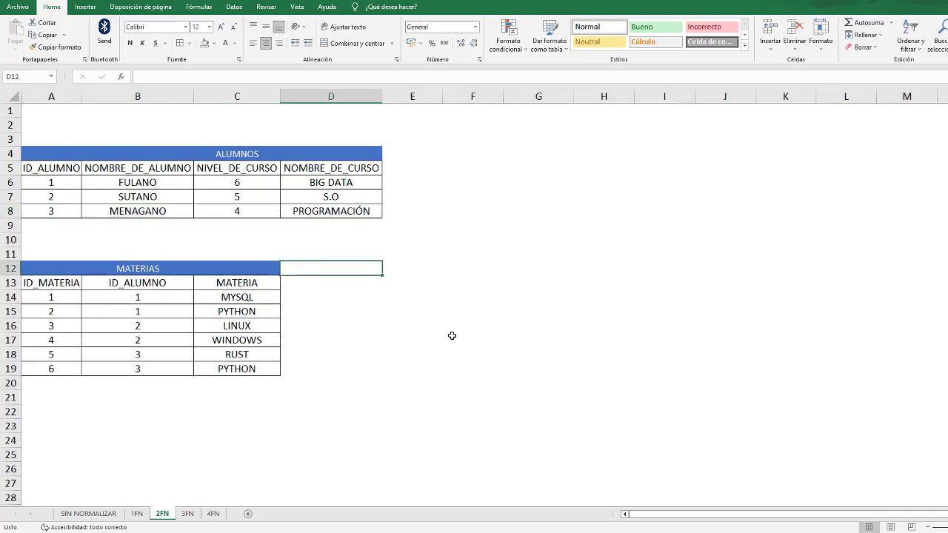
# Step: Apply the 20% - Énfasis1 cell style to the header row A5:D5 of the ALUMNOS table
pyautogui.click(243, 281)
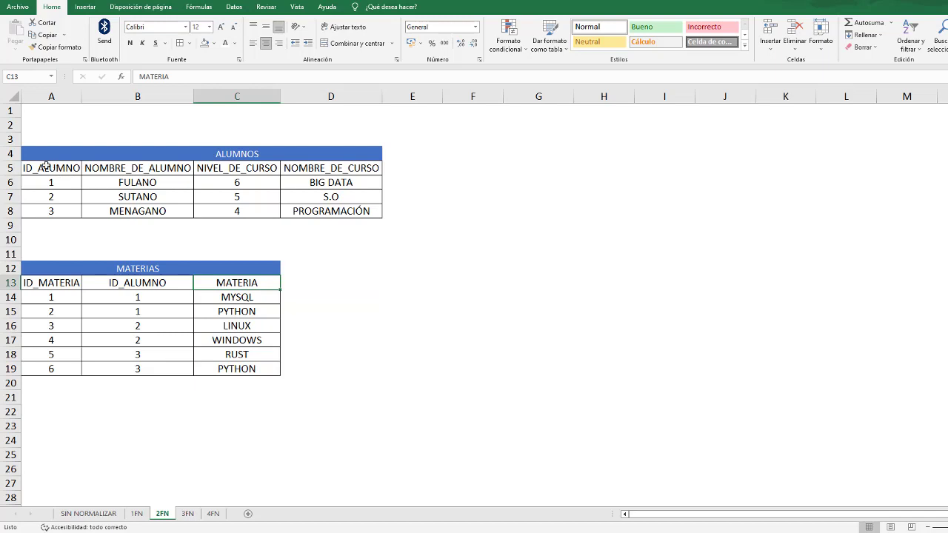
pyautogui.moveTo(64, 169); pyautogui.dragTo(331, 172)
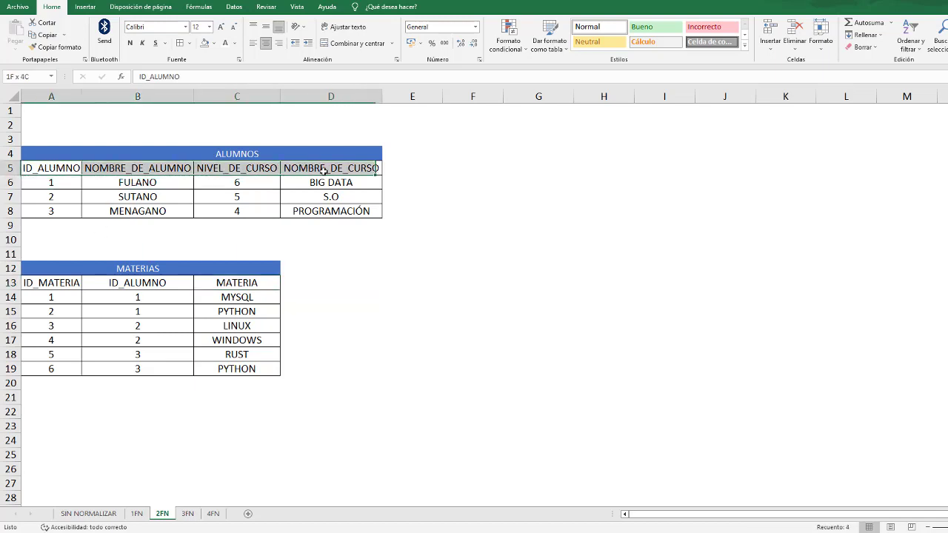
pyautogui.click(654, 26)
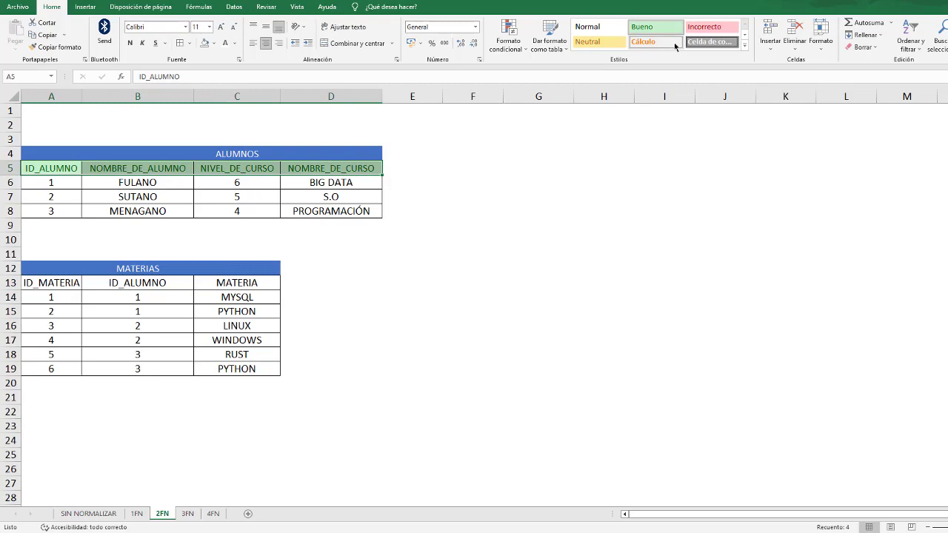
pyautogui.click(744, 45)
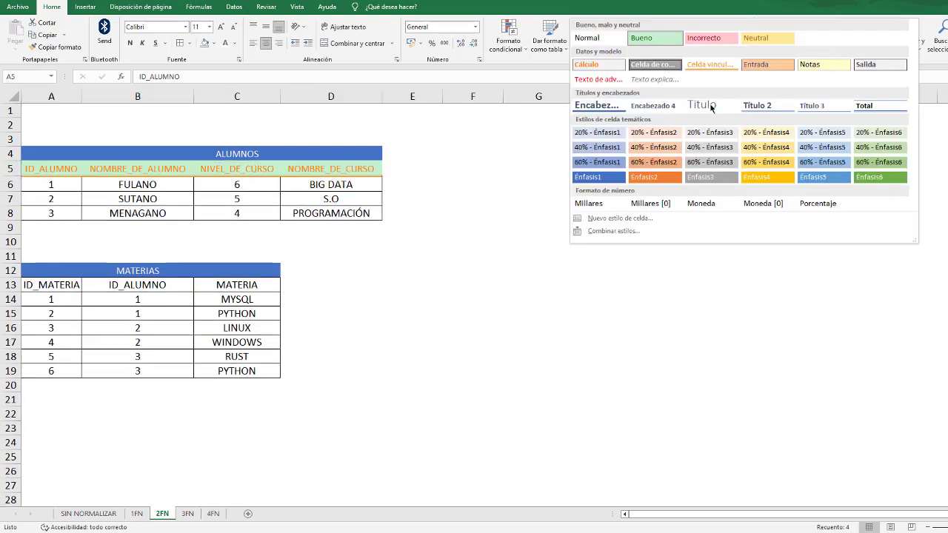
pyautogui.click(601, 132)
# Step: Apply the 20% - Énfasis1 cell style to the header row A13:C13 of the MATERIAS table
pyautogui.moveTo(56, 282); pyautogui.dragTo(216, 283)
pyautogui.click(745, 24)
pyautogui.click(745, 45)
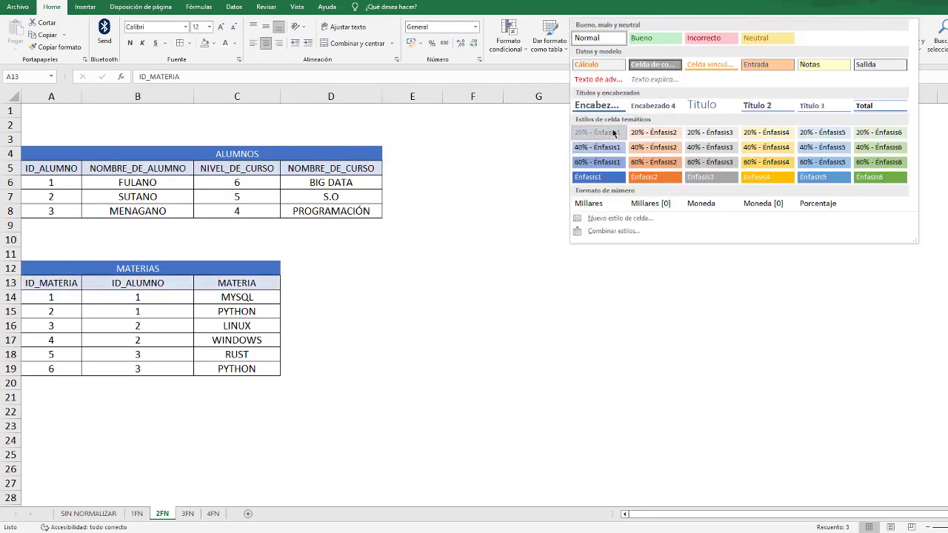
pyautogui.click(602, 131)
pyautogui.click(237, 424)
pyautogui.click(65, 285)
pyautogui.moveTo(237, 296); pyautogui.dragTo(79, 363)
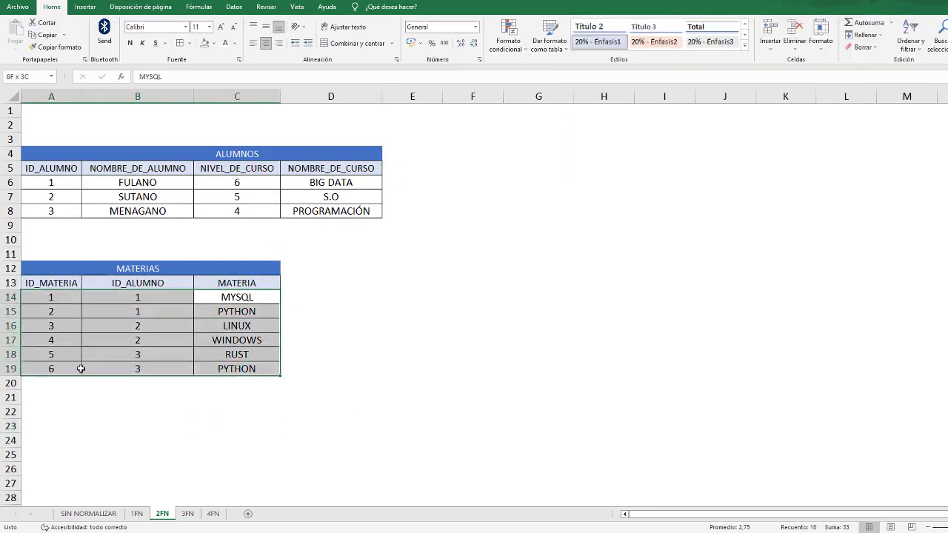
pyautogui.click(362, 353)
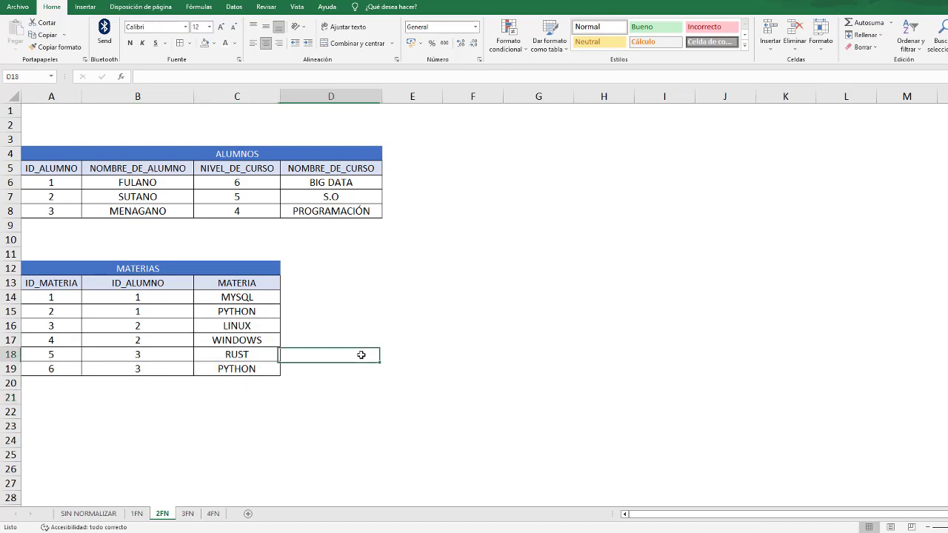
pyautogui.click(406, 410)
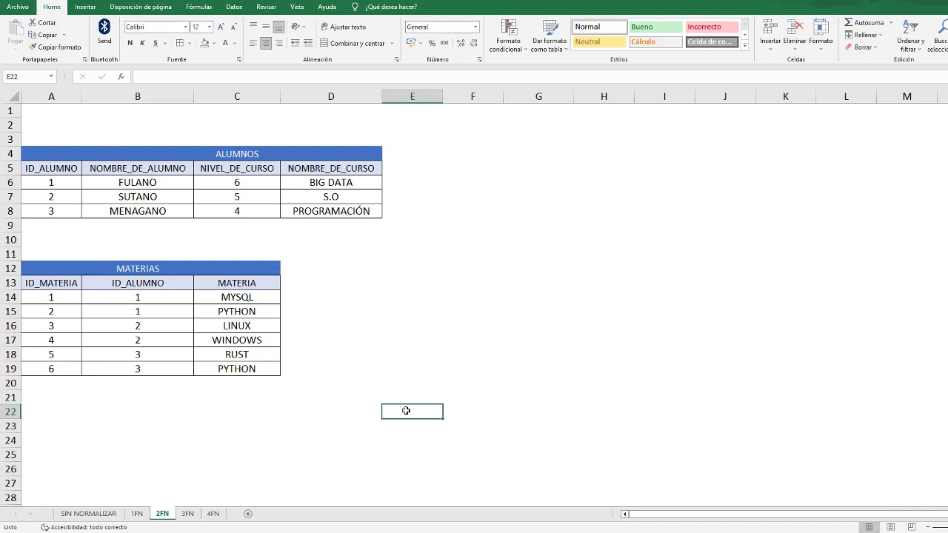
# Step: Compare the 1FN sheet with the 2FN sheet and examine each column heading of the ALUMNOS table in 2FN
pyautogui.click(142, 514)
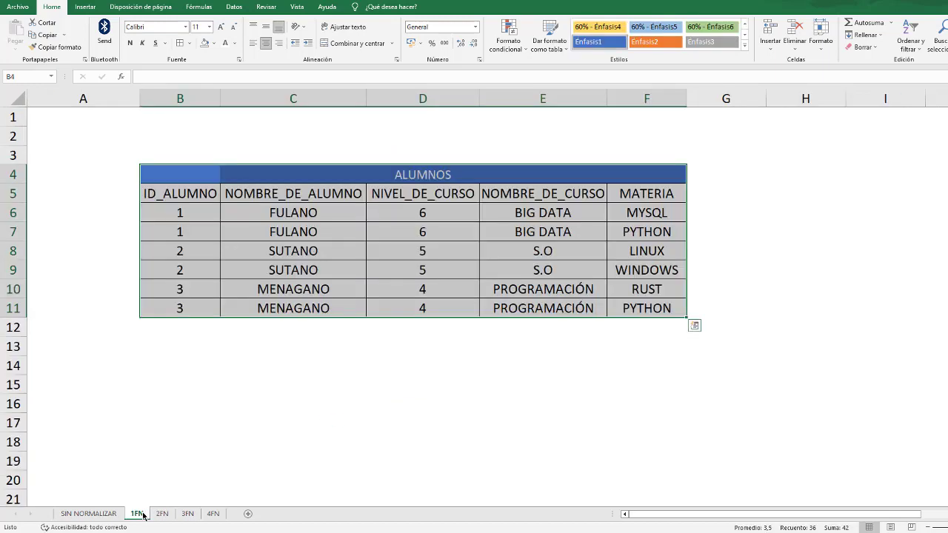
pyautogui.click(161, 514)
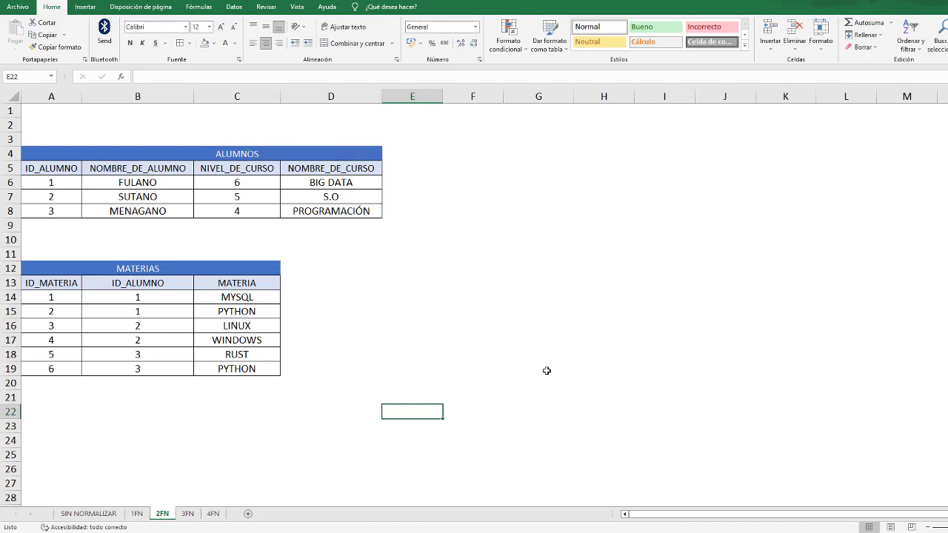
pyautogui.click(215, 151)
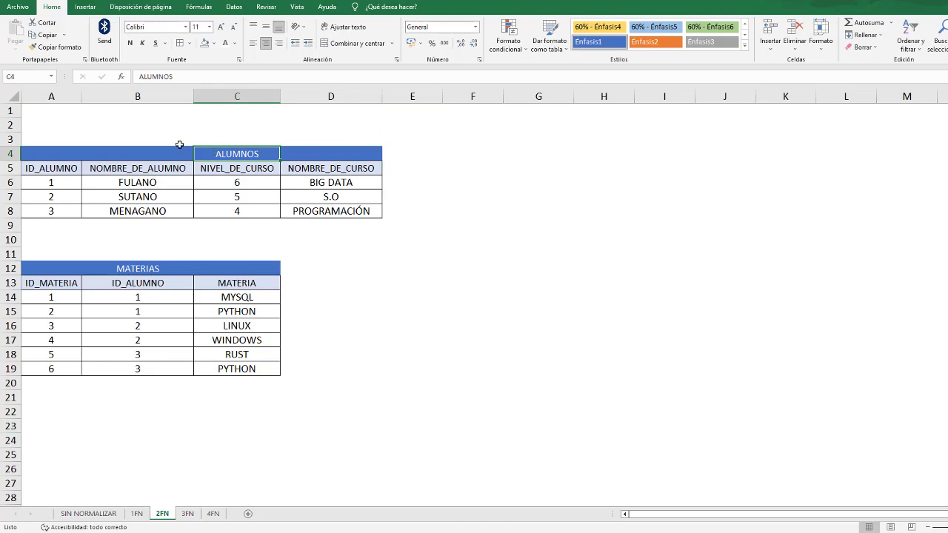
pyautogui.click(64, 170)
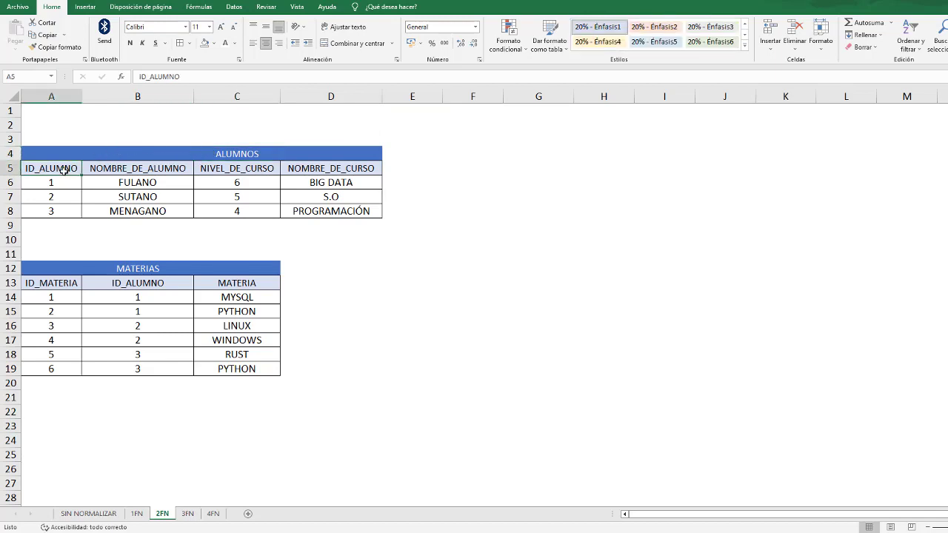
pyautogui.click(120, 169)
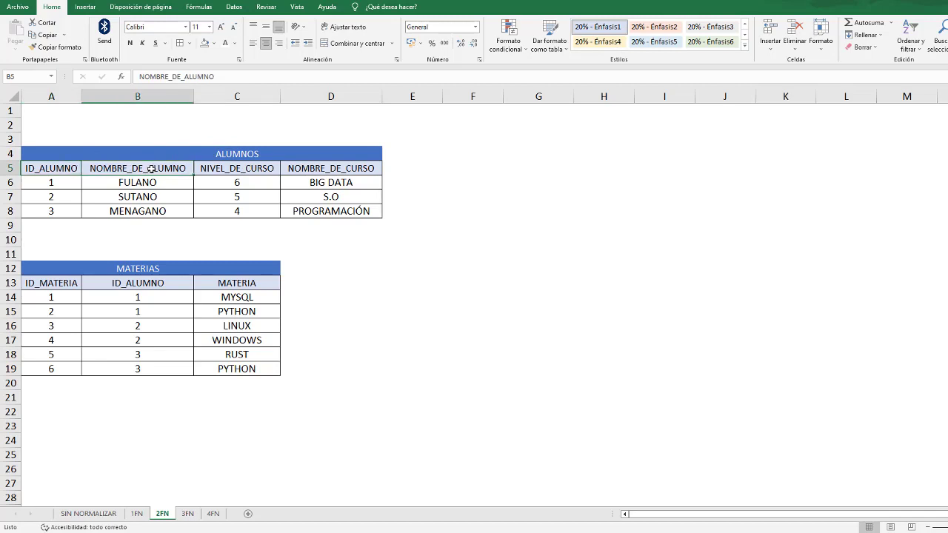
pyautogui.click(236, 170)
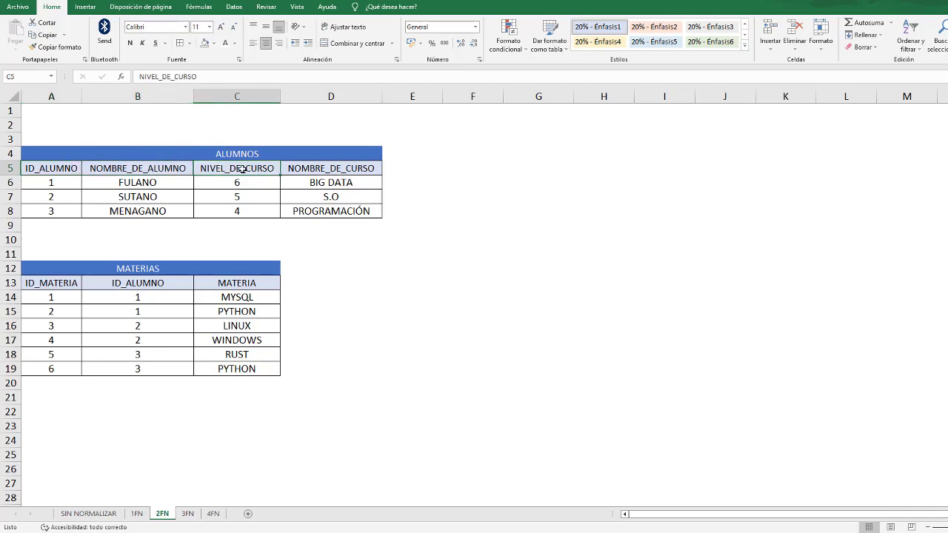
pyautogui.click(303, 170)
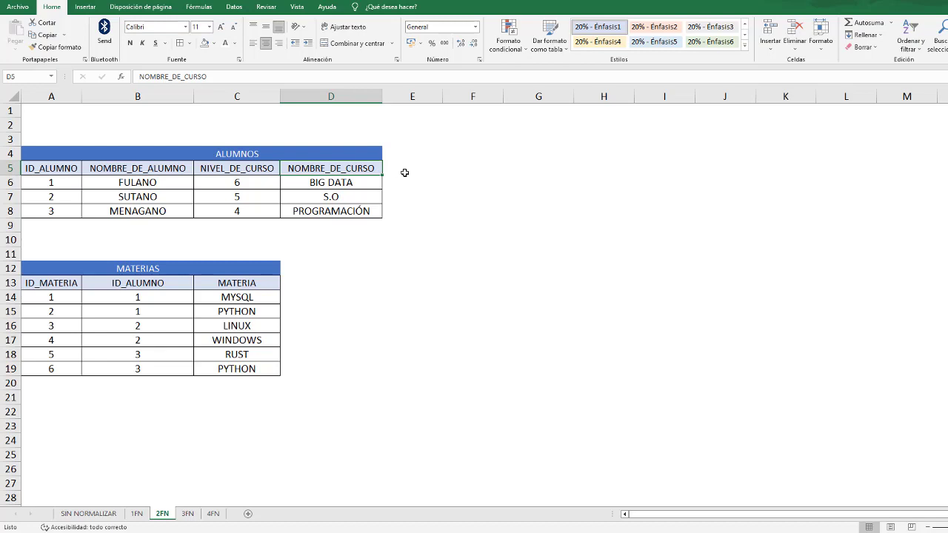
pyautogui.click(263, 170)
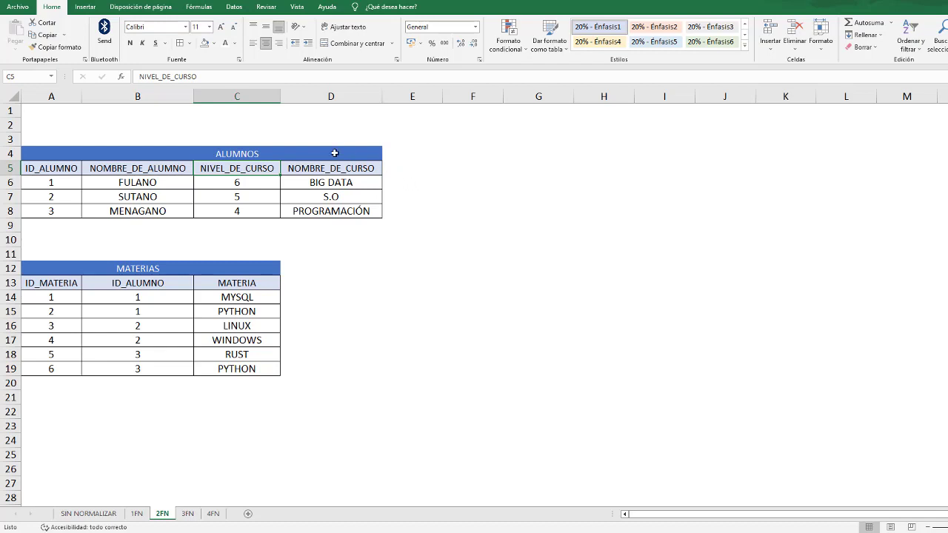
pyautogui.click(254, 152)
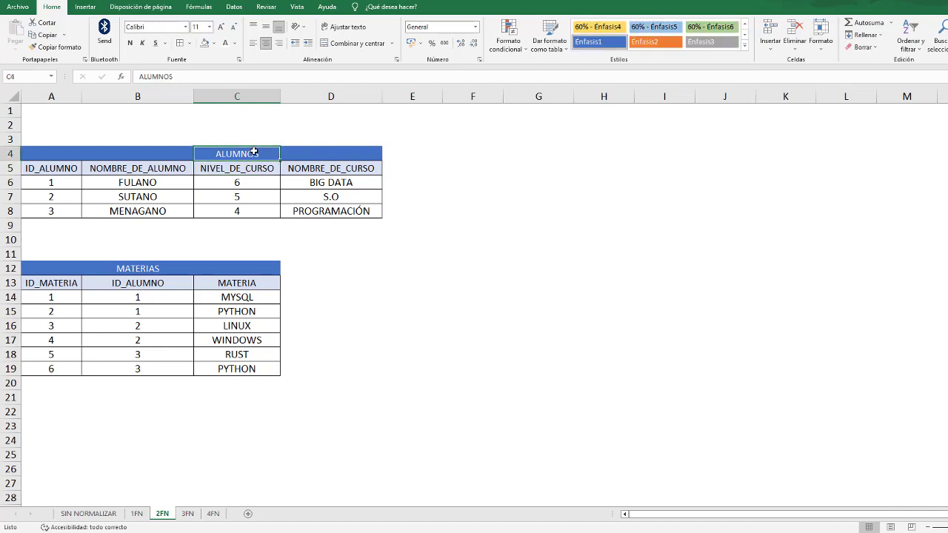
# Step: Examine the MATERIAS table's ID_MATERIA and ID_ALUMNO columns against the course level and course name columns of the ALUMNOS table
pyautogui.click(159, 266)
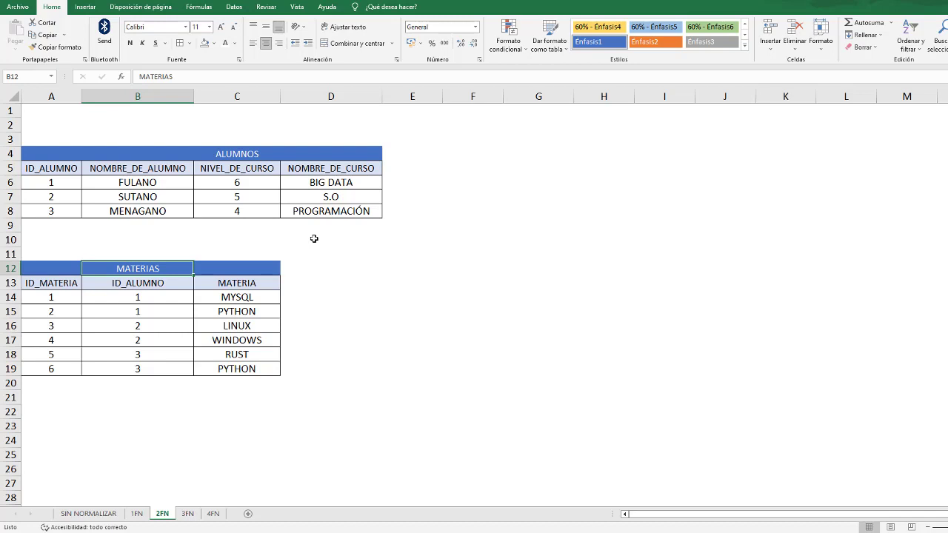
pyautogui.moveTo(258, 172); pyautogui.dragTo(302, 167)
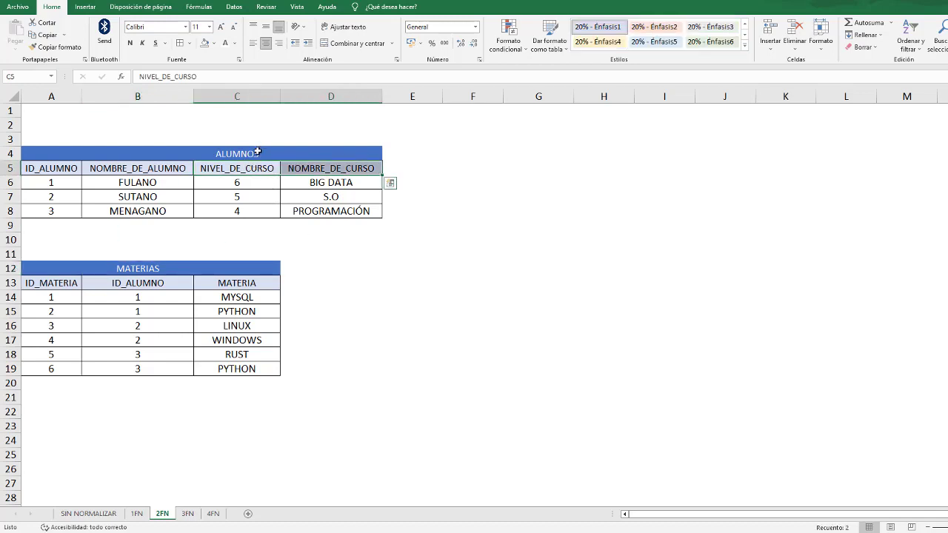
pyautogui.click(169, 268)
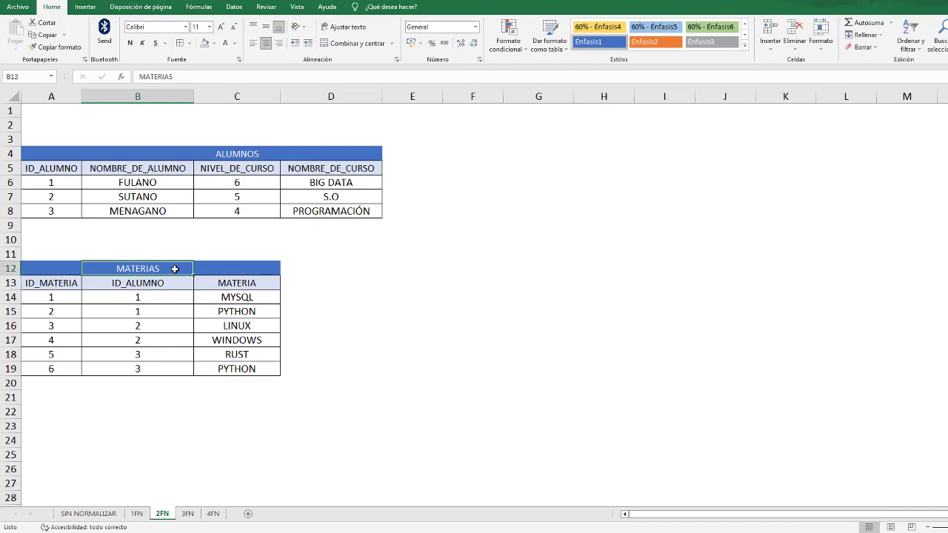
pyautogui.click(167, 281)
pyautogui.click(170, 269)
pyautogui.click(123, 283)
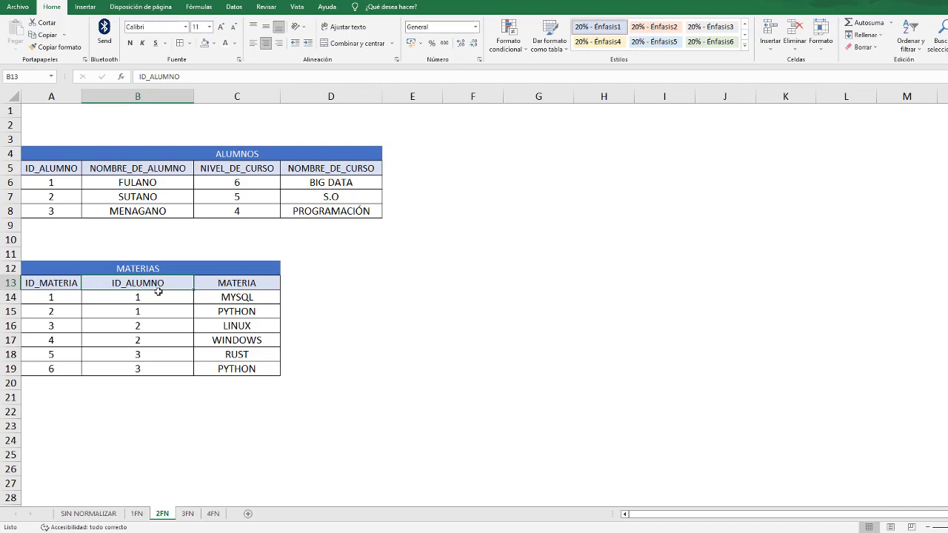
pyautogui.click(114, 296)
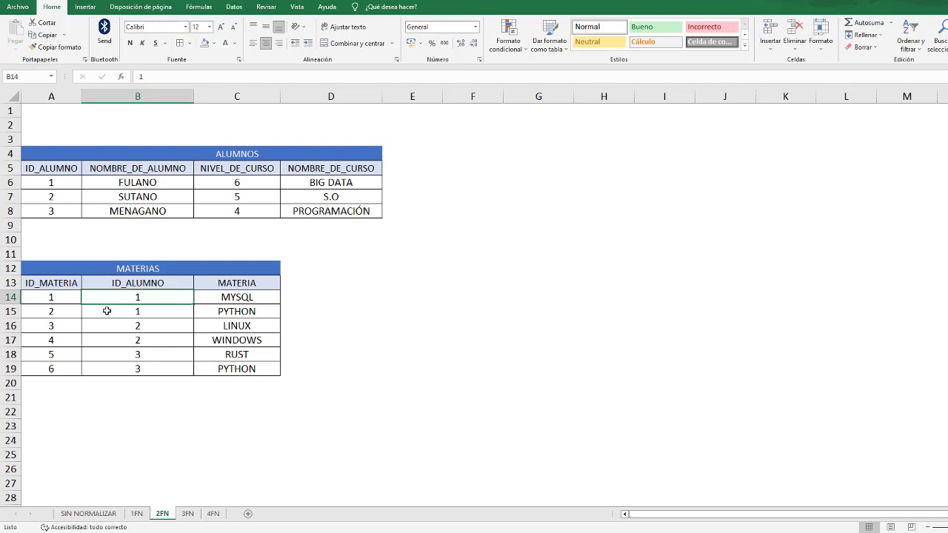
pyautogui.click(62, 299)
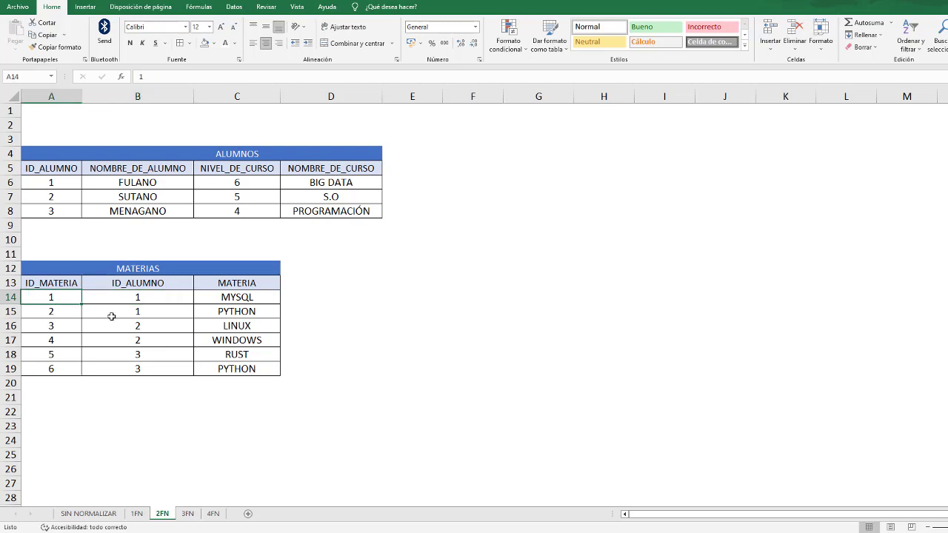
pyautogui.click(70, 297)
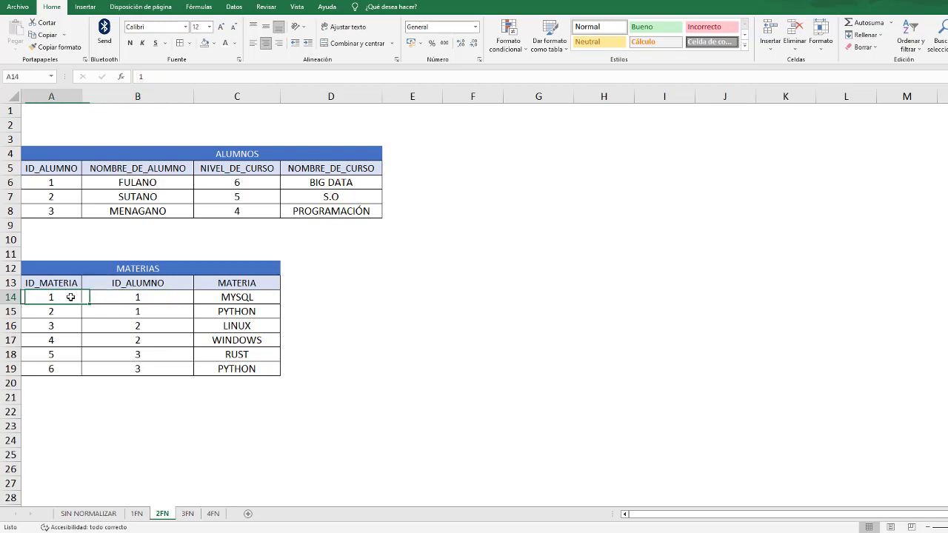
pyautogui.click(255, 181)
pyautogui.moveTo(268, 168); pyautogui.dragTo(348, 211)
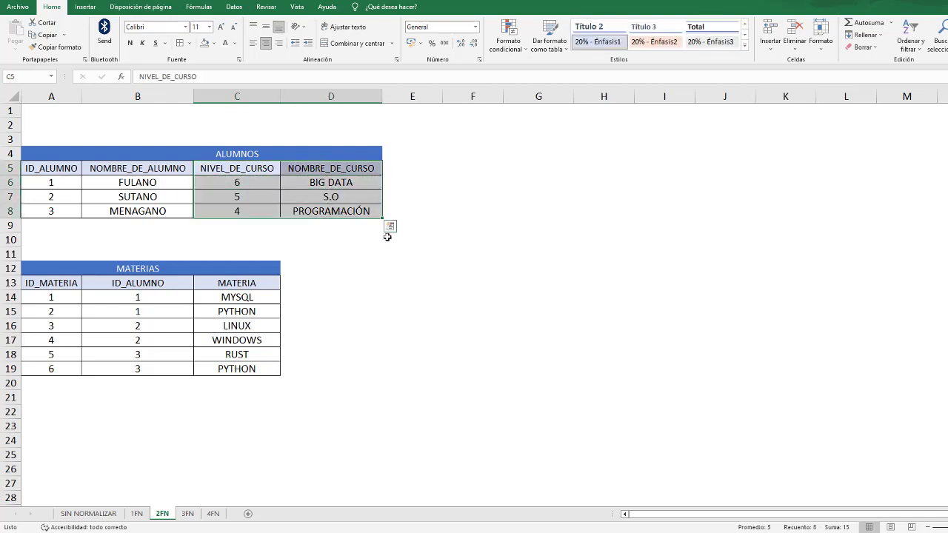
pyautogui.click(447, 211)
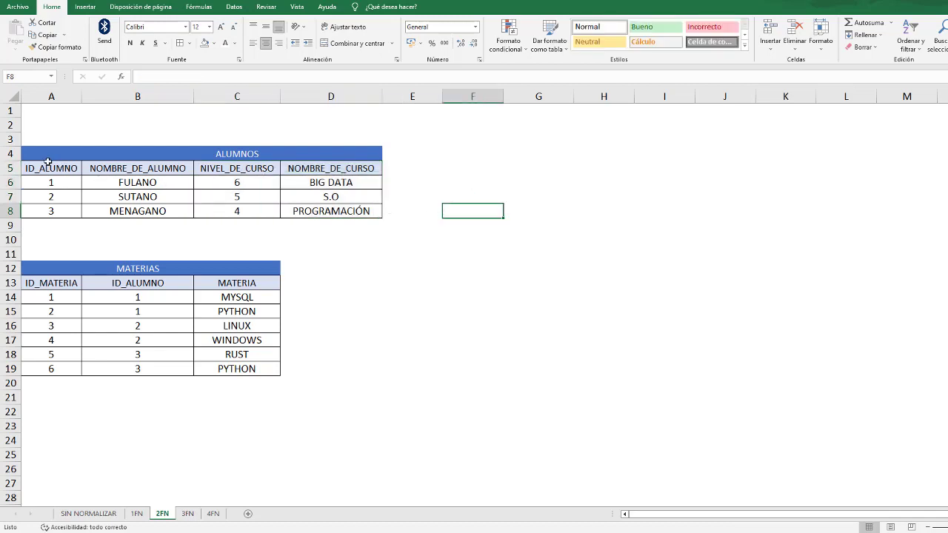
# Step: Copy the ALUMNOS and MATERIAS tables, range A4:D20, from the 2FN sheet to cell B5 of the 3FN sheet
pyautogui.moveTo(31, 154); pyautogui.dragTo(336, 383)
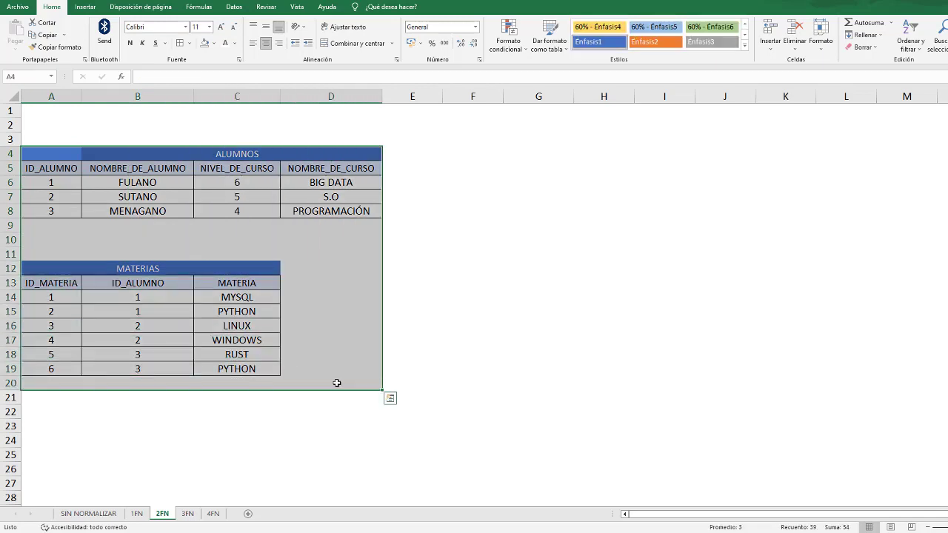
pyautogui.hotkey('ctrl', 'c')
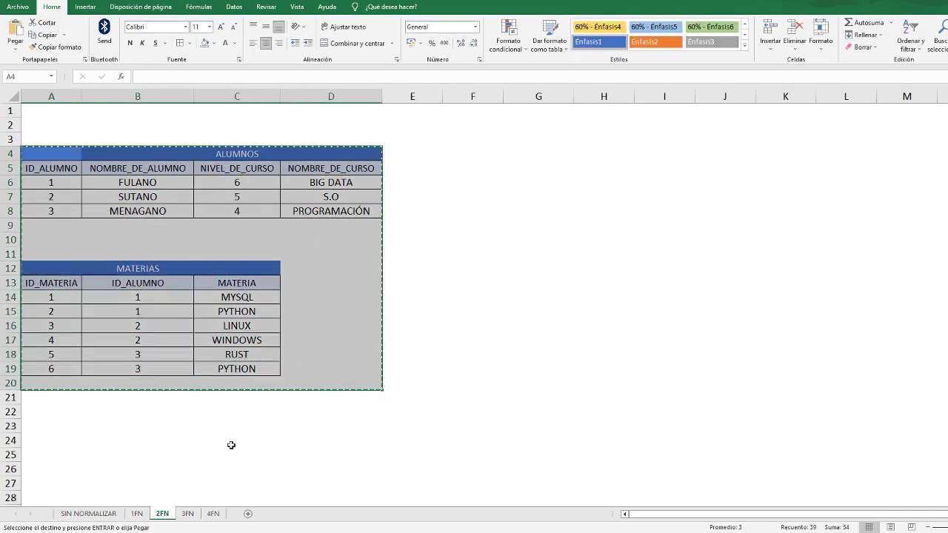
pyautogui.click(187, 513)
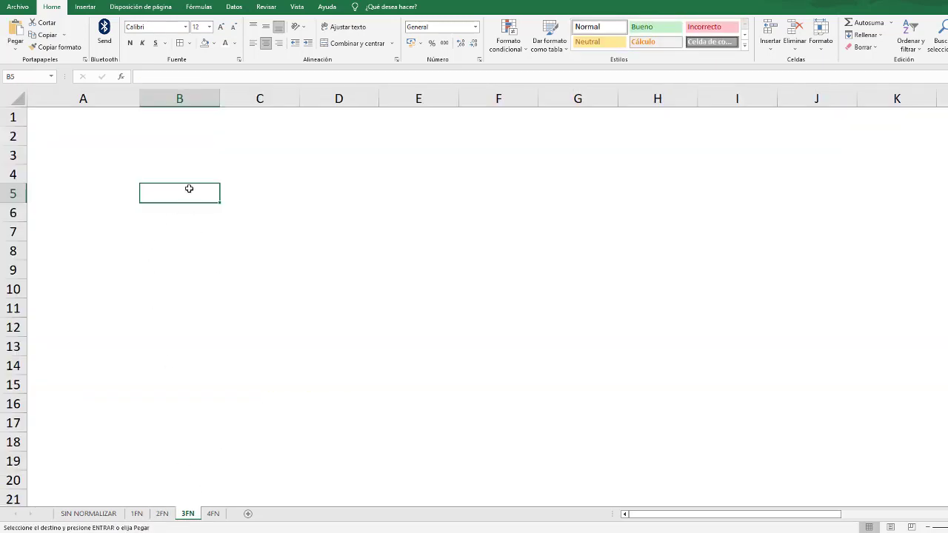
pyautogui.hotkey('ctrl', 'v')
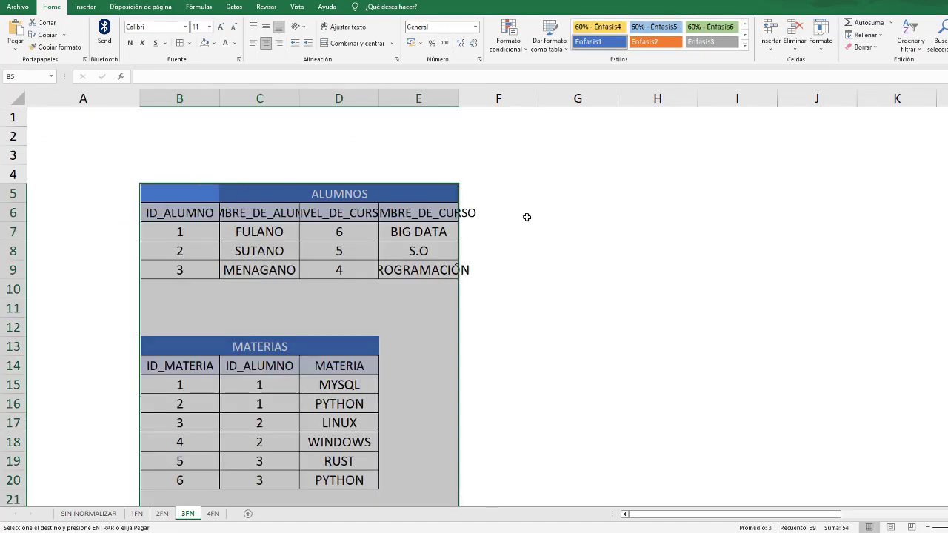
# Step: Fit the widths of columns B to E on the 3FN sheet to their contents
pyautogui.scroll(-2, 527, 217)
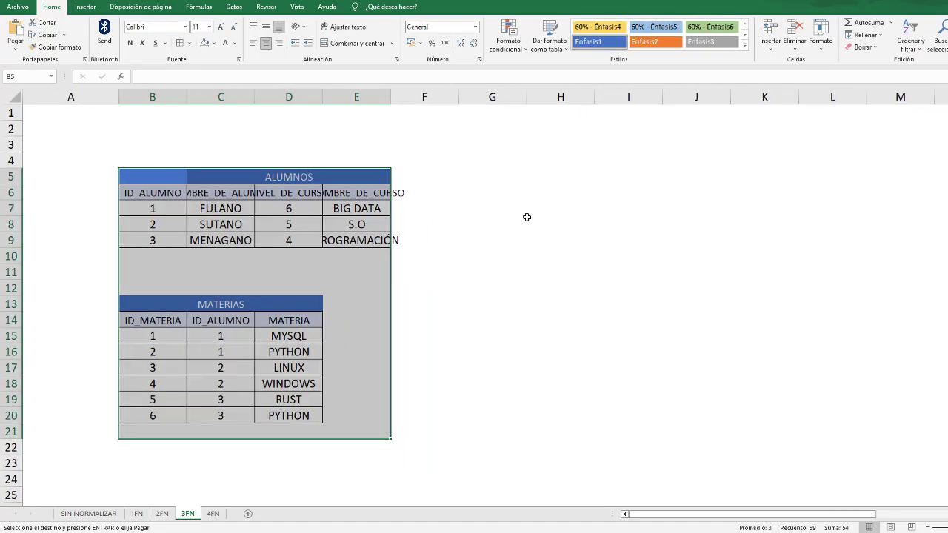
pyautogui.doubleClick(186, 96)
pyautogui.doubleClick(251, 97)
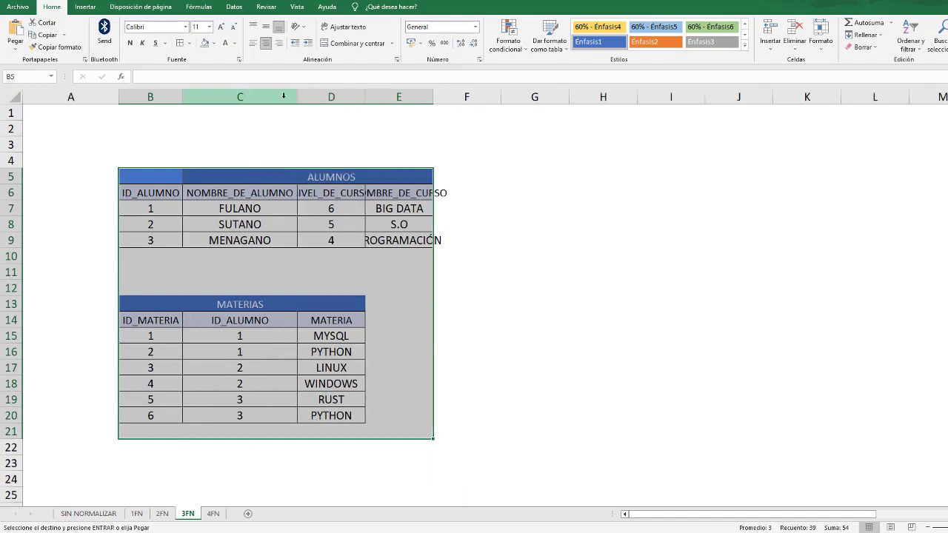
pyautogui.doubleClick(364, 97)
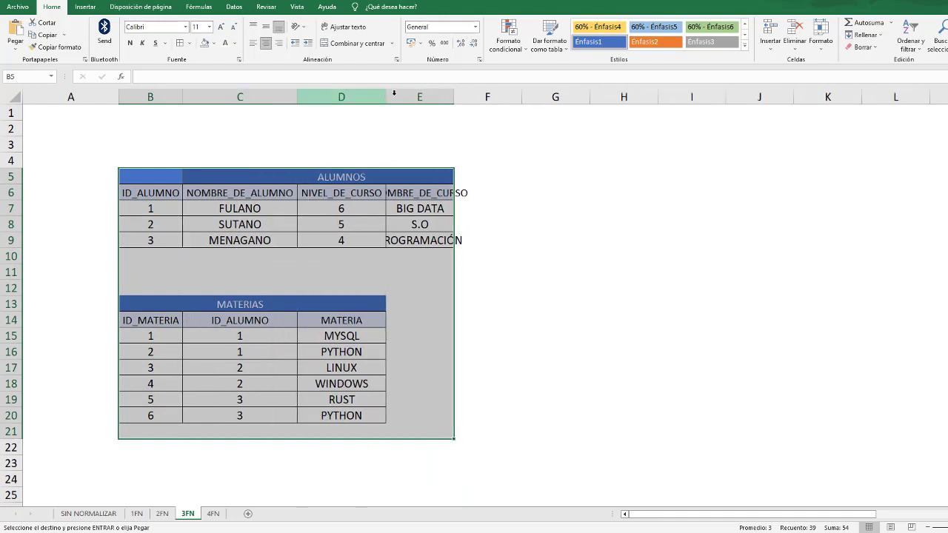
pyautogui.doubleClick(454, 96)
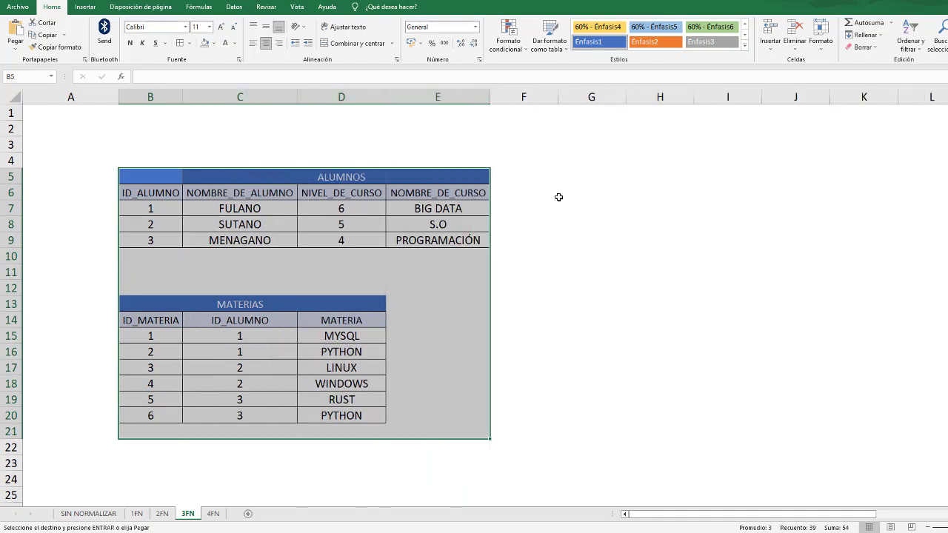
pyautogui.click(558, 196)
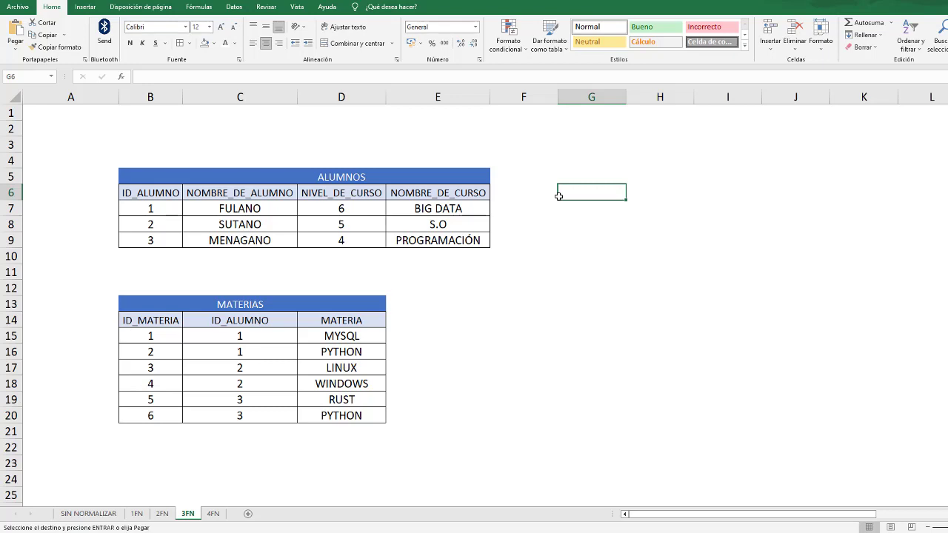
# Step: Enter the table title CURSOS in cell H5 of the 3FN sheet
pyautogui.click(690, 177)
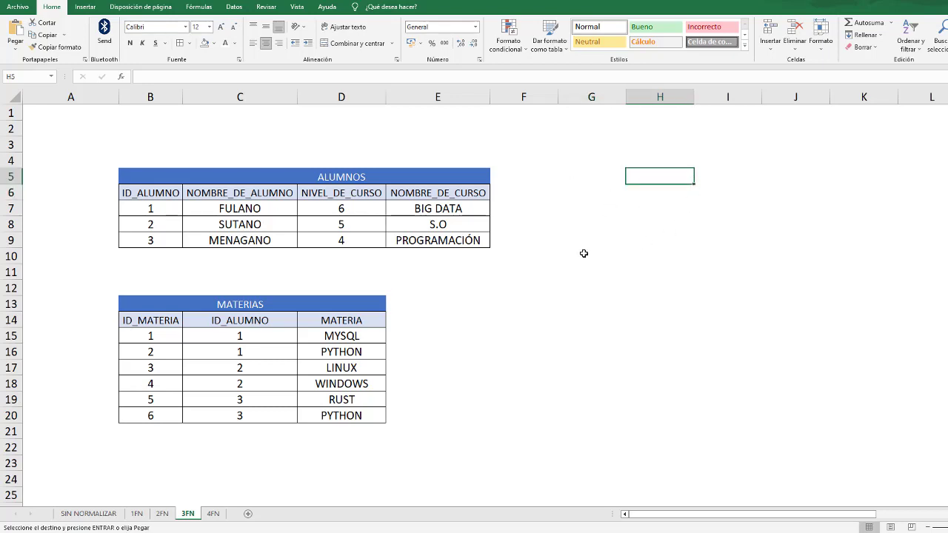
pyautogui.write('CURSOS')
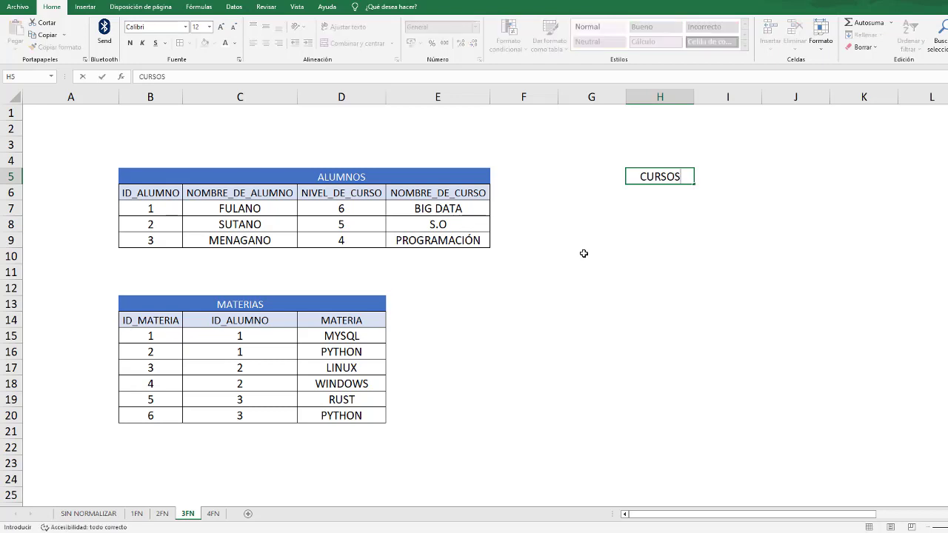
pyautogui.press('Return')
# Step: Enter the column heading ID_CURSO in cell G6, below and beside the CURSOS title
pyautogui.press('Left')
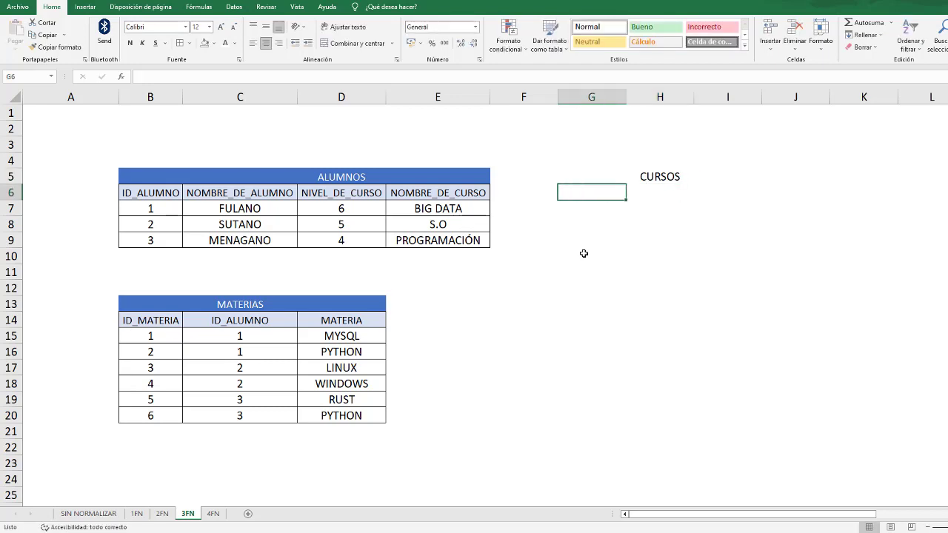
pyautogui.write('ID-CURS')
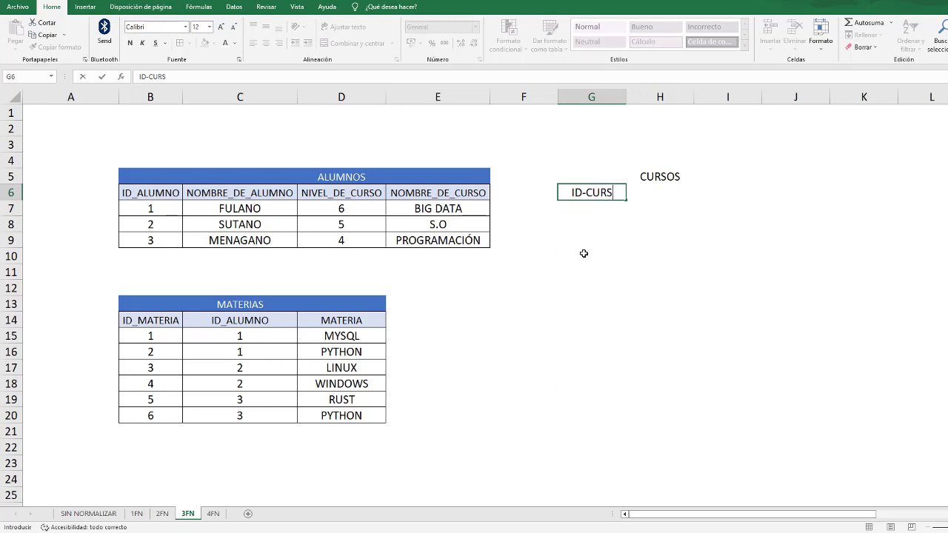
pyautogui.write('O')
pyautogui.press('Left')
pyautogui.press('Left')
pyautogui.press('Left')
pyautogui.press('Left')
pyautogui.press('Left')
pyautogui.press('BackSpace')
pyautogui.write('_')
pyautogui.press('End')
pyautogui.press('Tab')
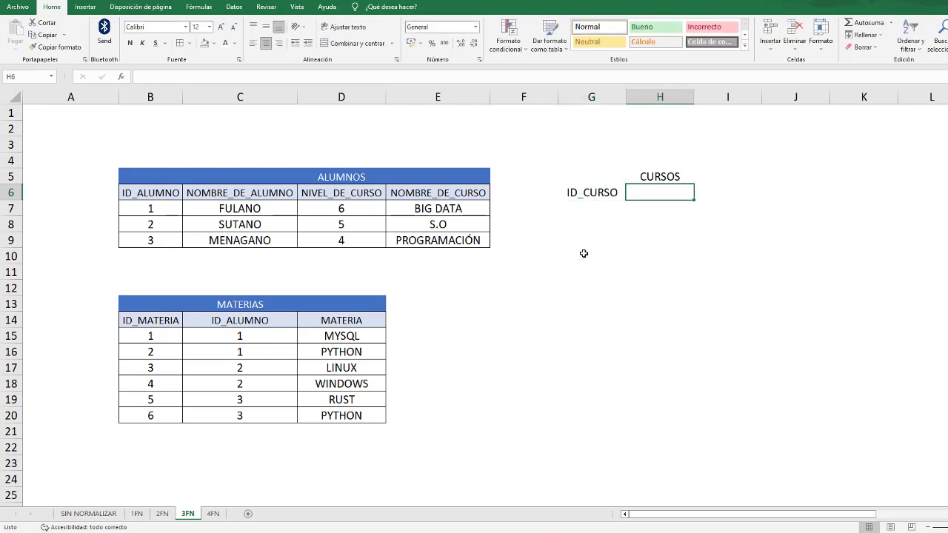
# Step: Move the NIVEL_DE_CURSO and NOMBRE_DE_CURSO columns, range D6:E9, from the ALUMNOS table to cell H6
pyautogui.moveTo(381, 196); pyautogui.dragTo(441, 240)
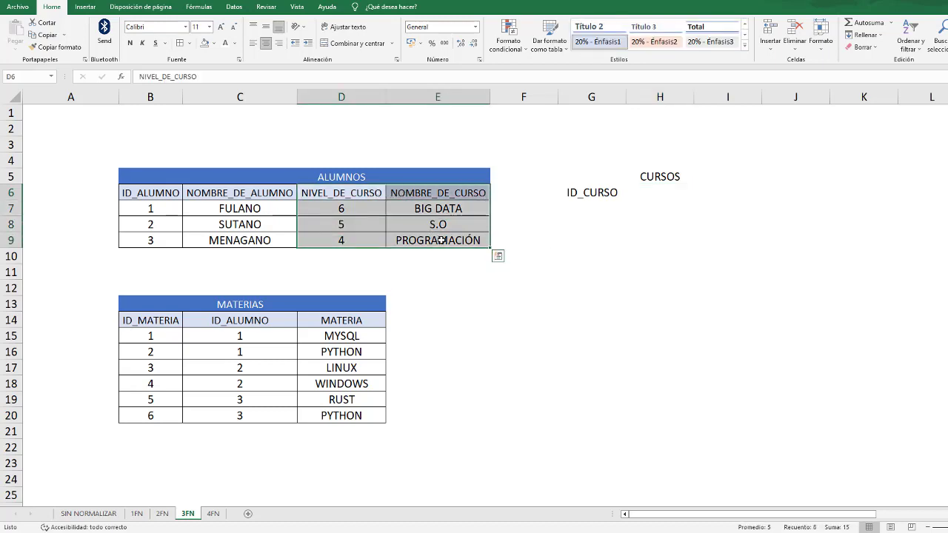
pyautogui.hotkey('ctrl', 'c')
pyautogui.click(632, 195)
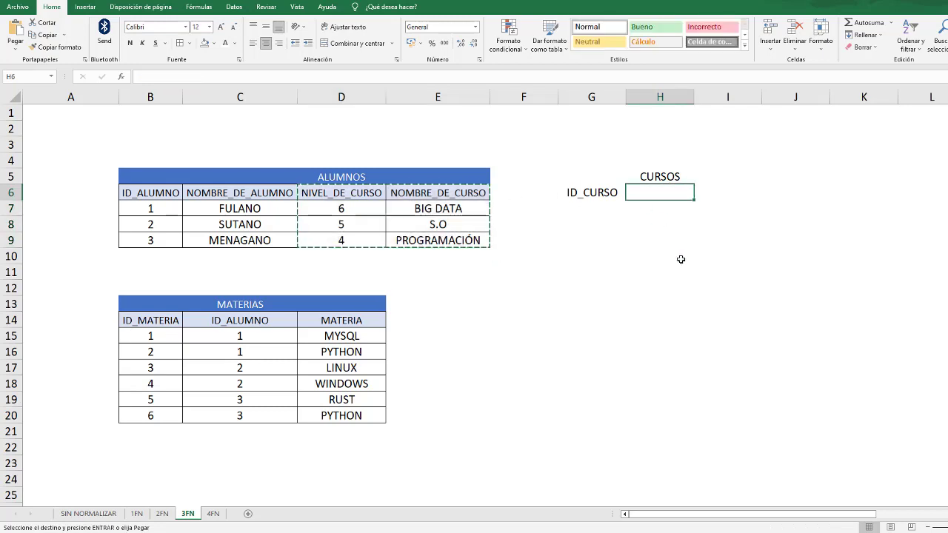
pyautogui.hotkey('ctrl', 'v')
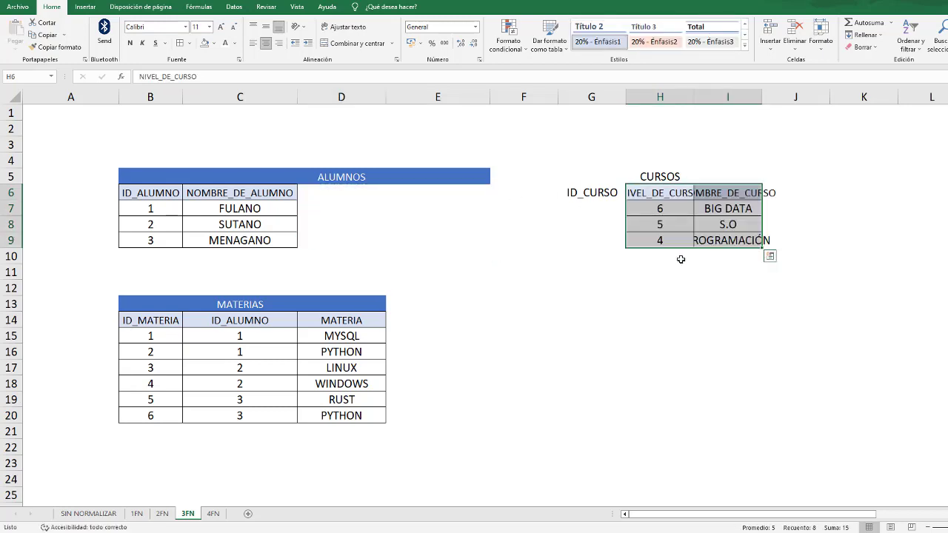
# Step: Move the ALUMNOS title to cell C5, and merge and center it across B5:C5
pyautogui.click(344, 179)
pyautogui.hotkey('ctrl', 'x')
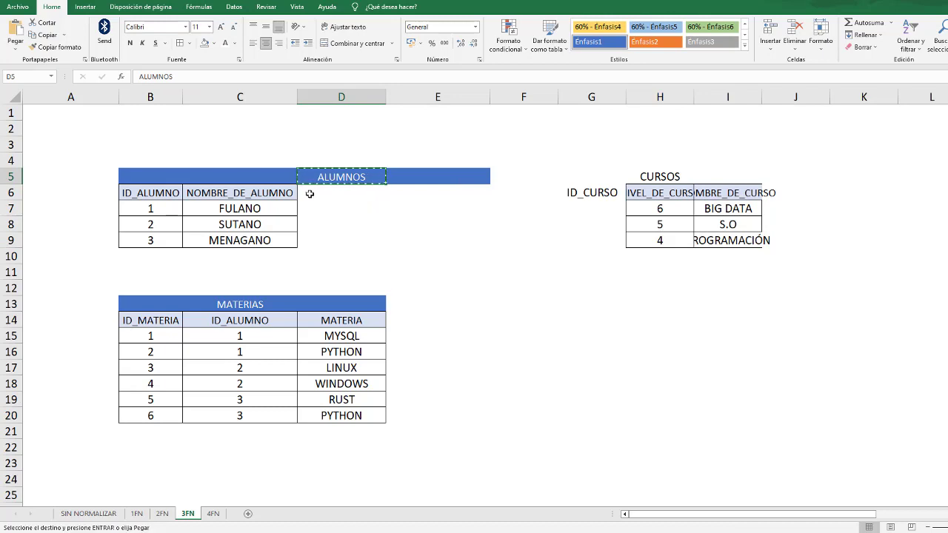
pyautogui.click(258, 182)
pyautogui.hotkey('ctrl', 'v')
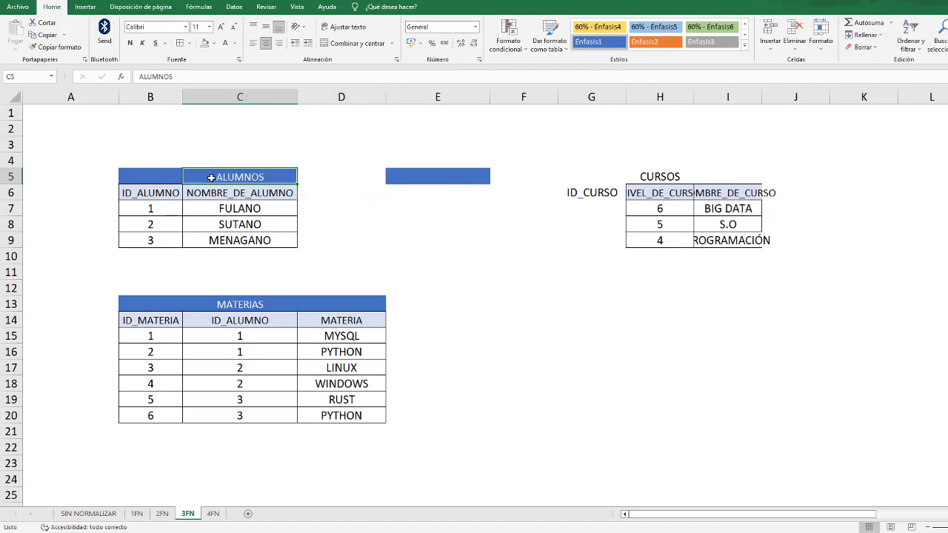
pyautogui.moveTo(175, 178); pyautogui.dragTo(227, 174)
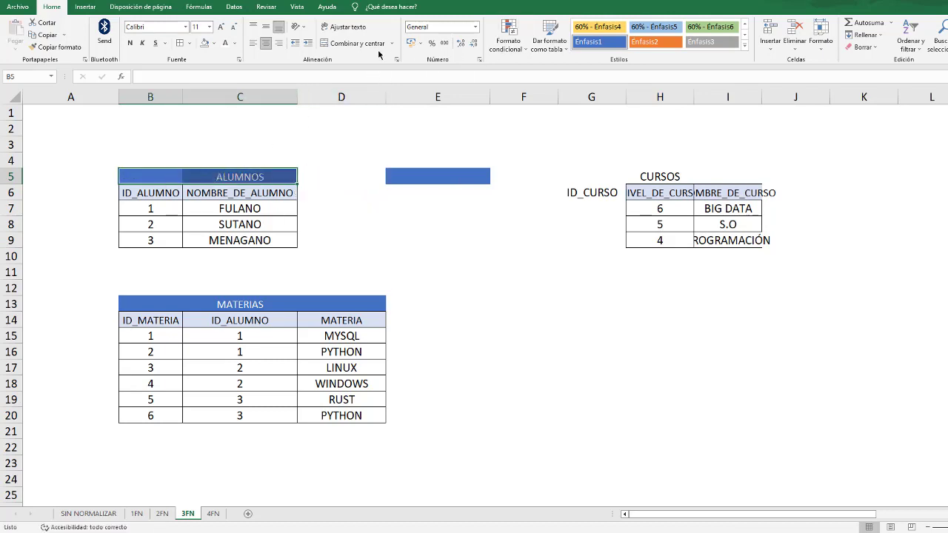
pyautogui.click(353, 43)
# Step: Delete column E, which holds the leftover blue title cell of the ALUMNOS table
pyautogui.moveTo(337, 178); pyautogui.dragTo(425, 173)
pyautogui.click(426, 174)
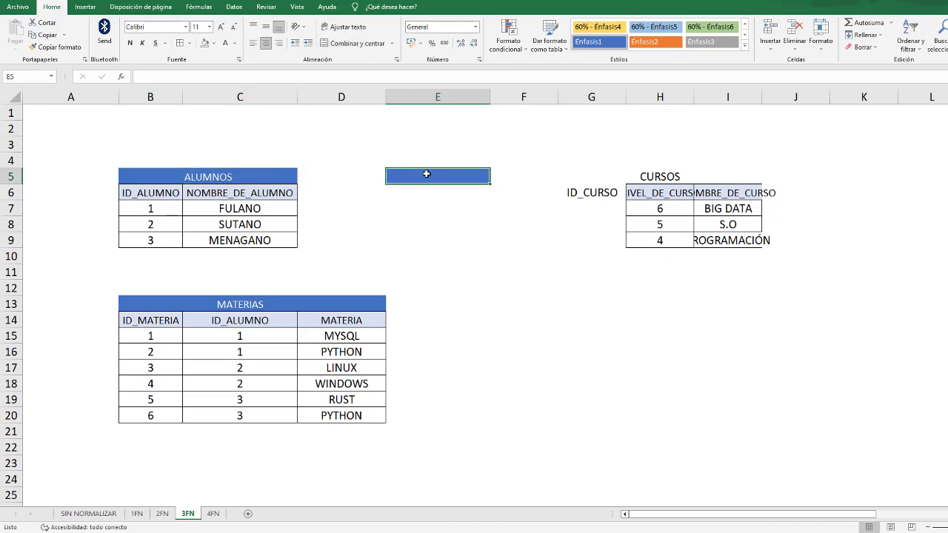
pyautogui.rightClick(454, 93)
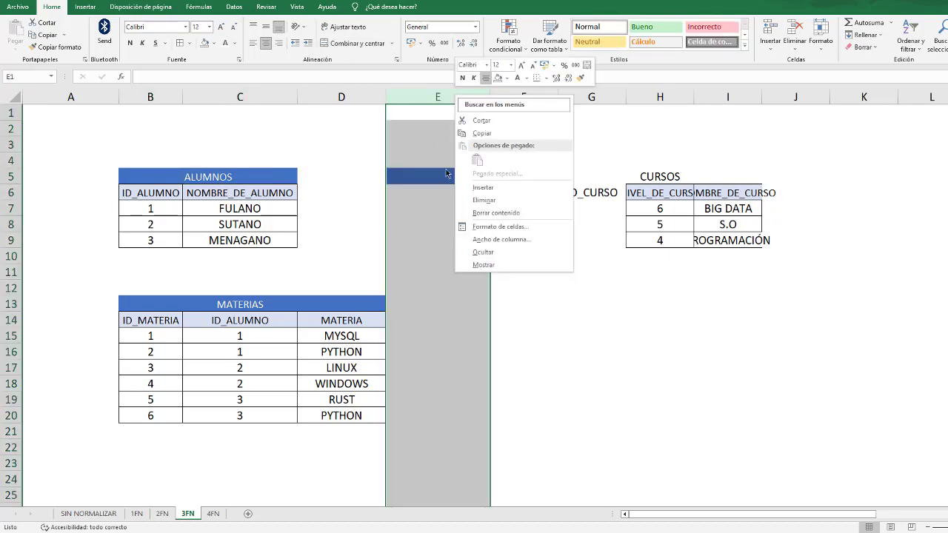
pyautogui.click(474, 199)
pyautogui.click(500, 208)
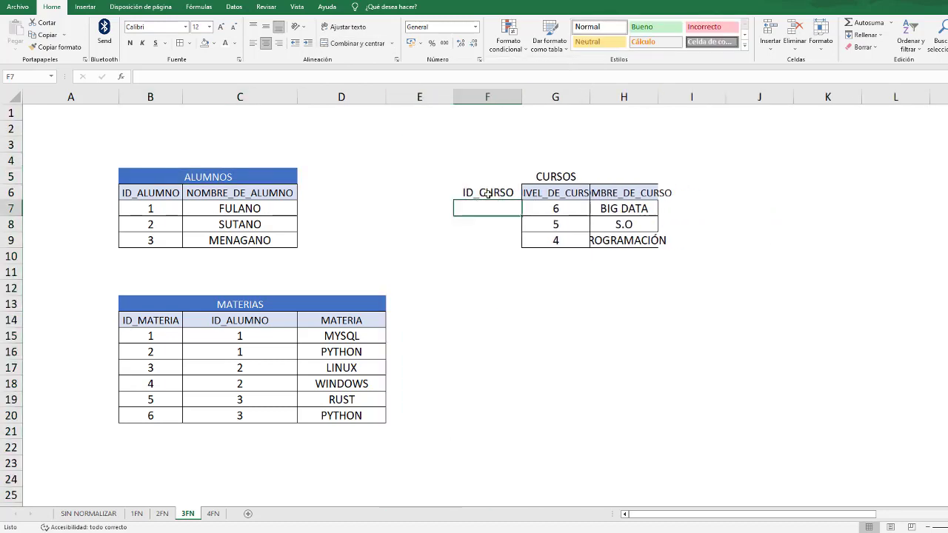
# Step: Apply the Énfasis1 cell style to the CURSOS title row, range F5:H5
pyautogui.moveTo(478, 177); pyautogui.dragTo(598, 176)
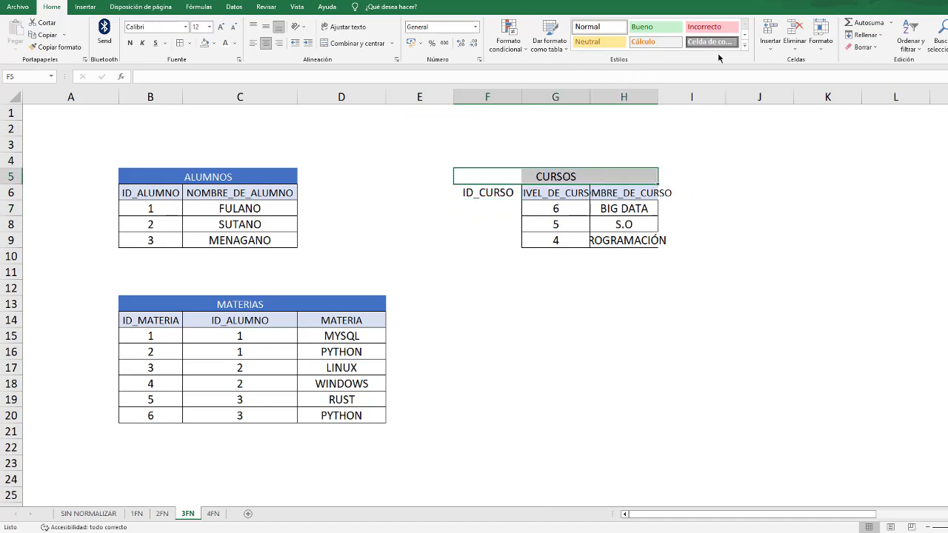
pyautogui.click(744, 45)
pyautogui.click(583, 182)
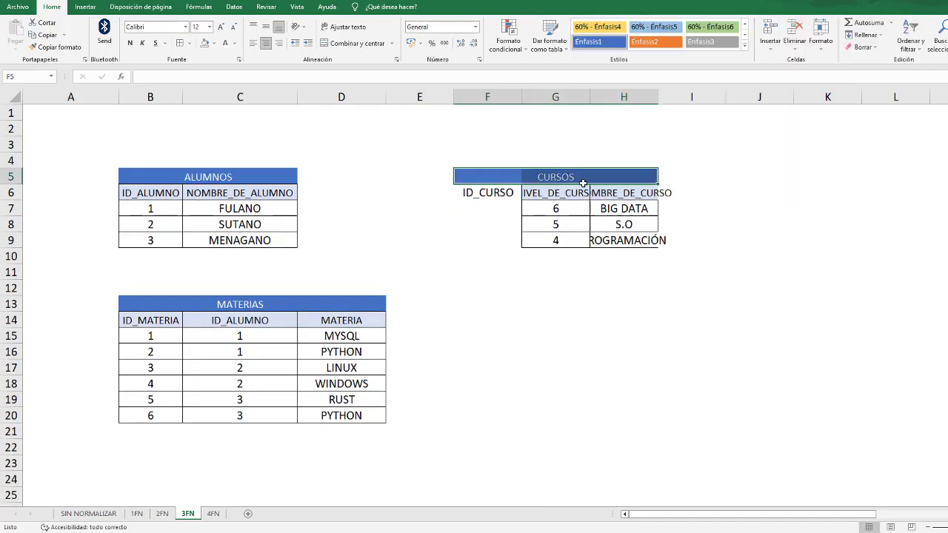
# Step: Add borders to all cells of the CURSOS table, F6:H9, and fit the widths of columns G and H to their contents
pyautogui.moveTo(478, 194); pyautogui.dragTo(631, 243)
pyautogui.click(180, 43)
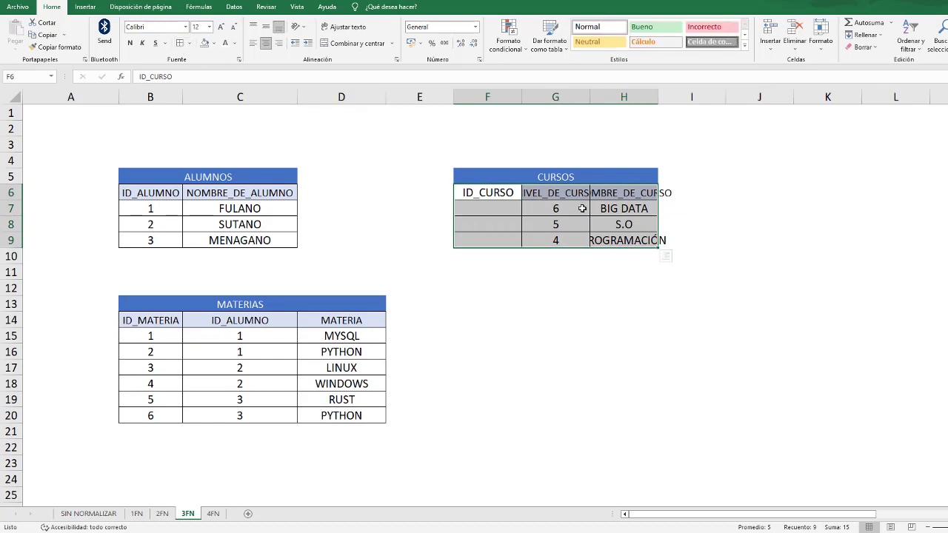
pyautogui.doubleClick(657, 98)
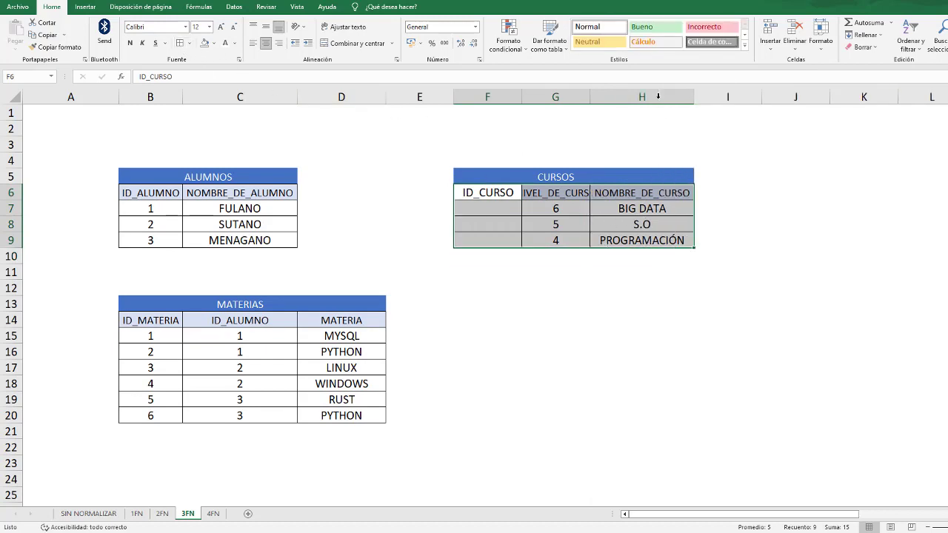
pyautogui.doubleClick(590, 97)
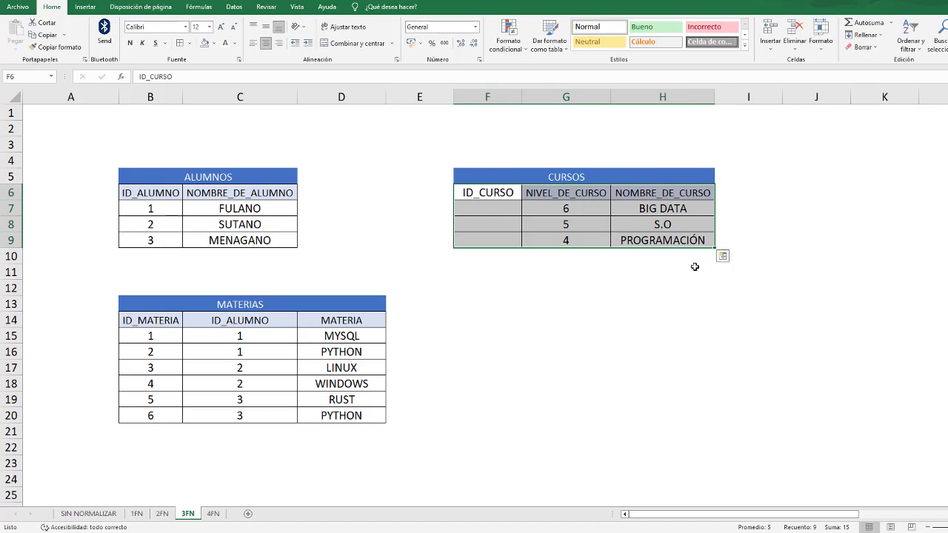
# Step: Merge and center the CURSOS title across F5:H5
pyautogui.click(575, 176)
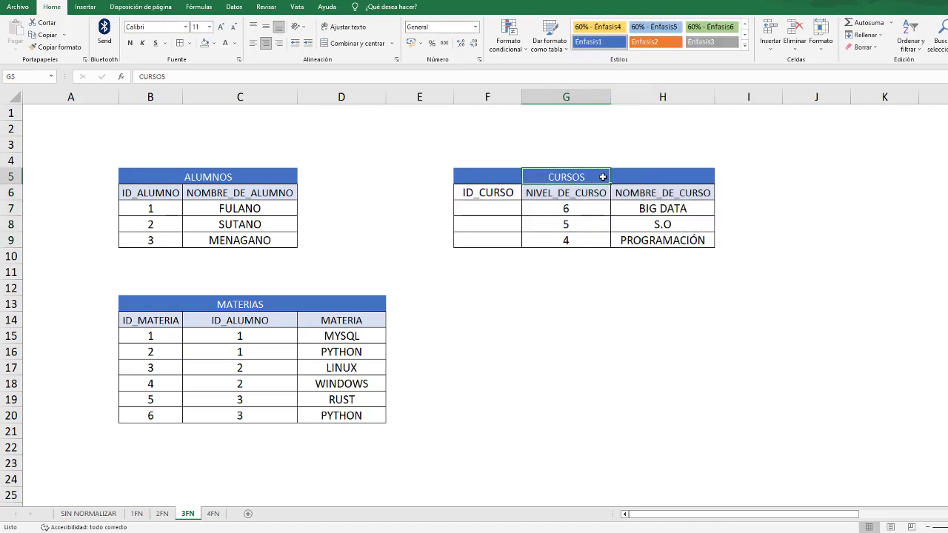
pyautogui.moveTo(499, 178); pyautogui.dragTo(648, 177)
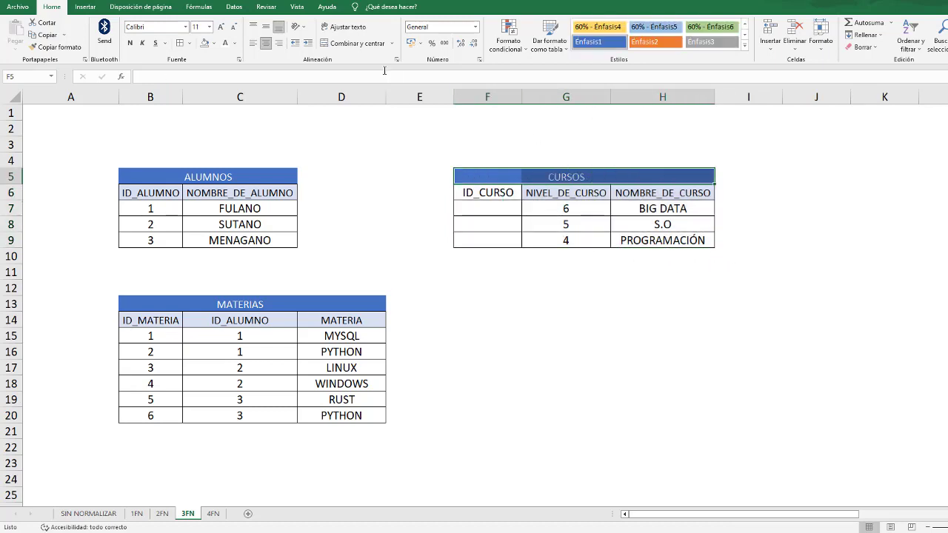
pyautogui.click(358, 43)
pyautogui.click(625, 299)
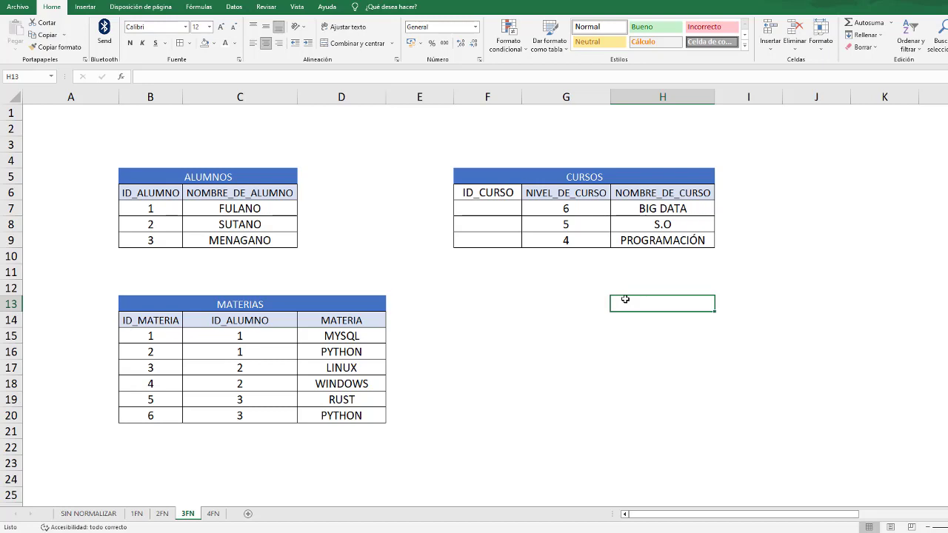
# Step: Fill the ID_CURSO column of the CURSOS table with 1, 2 and 3 in cells F7:F9
pyautogui.click(610, 179)
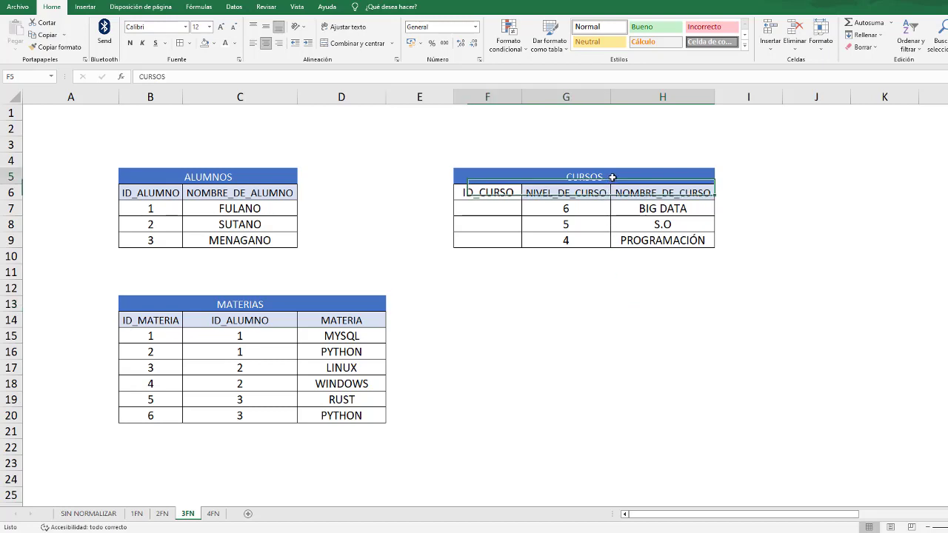
pyautogui.click(493, 212)
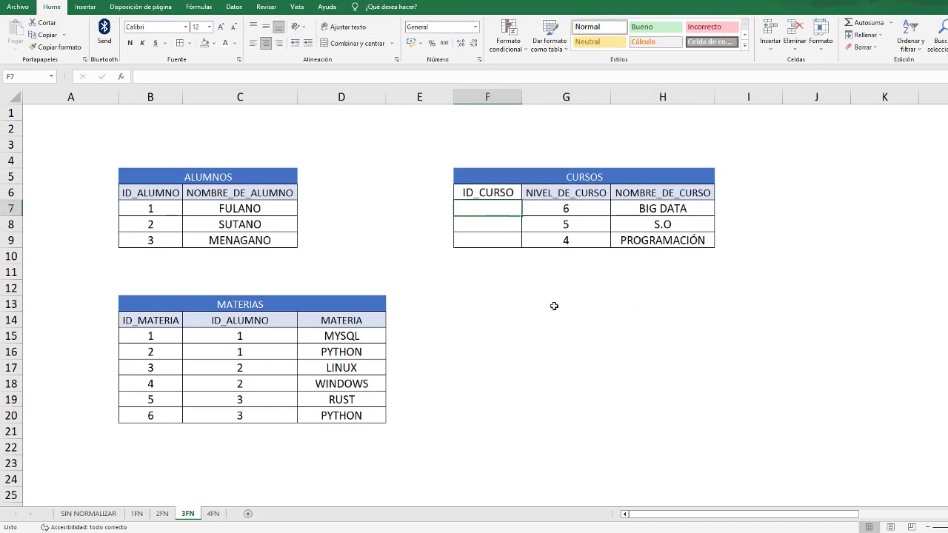
pyautogui.write('1')
pyautogui.press('Return')
pyautogui.write('2')
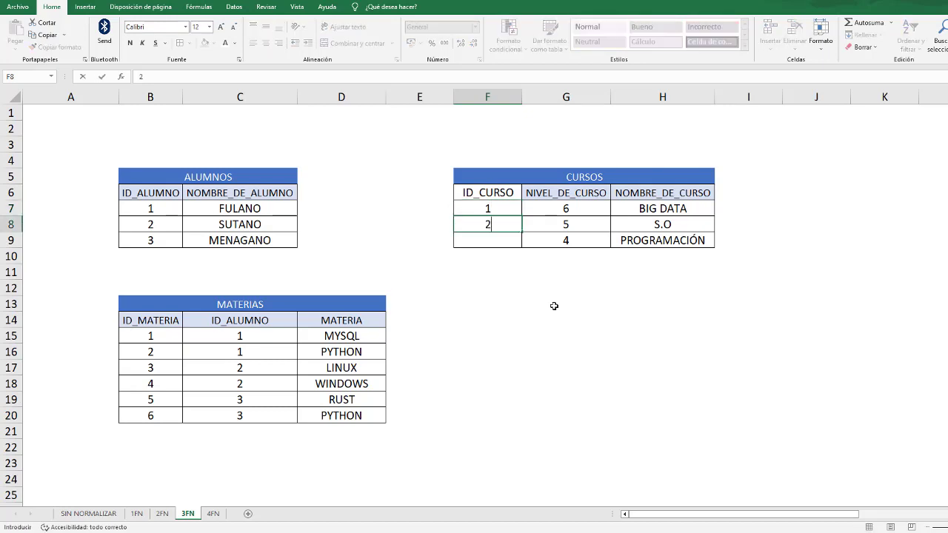
pyautogui.press('Return')
pyautogui.write('3')
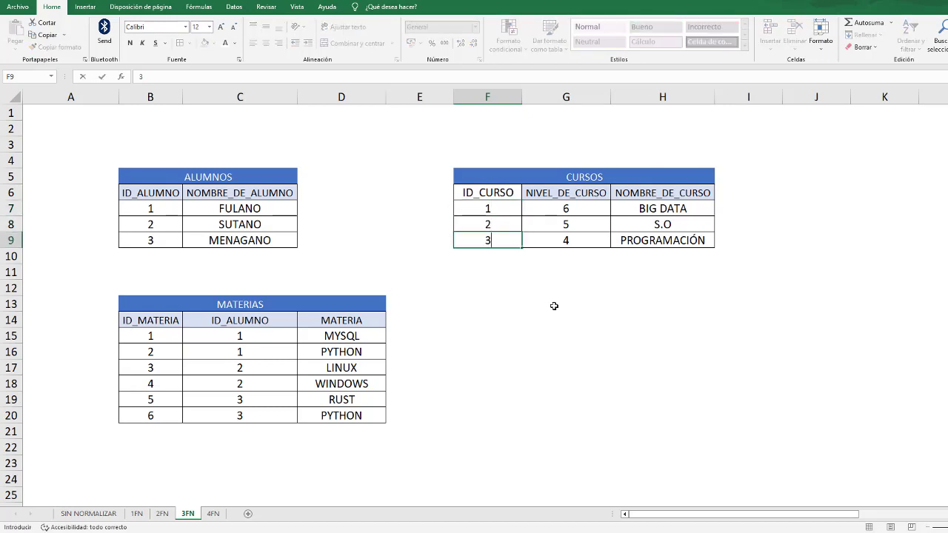
pyautogui.press('Return')
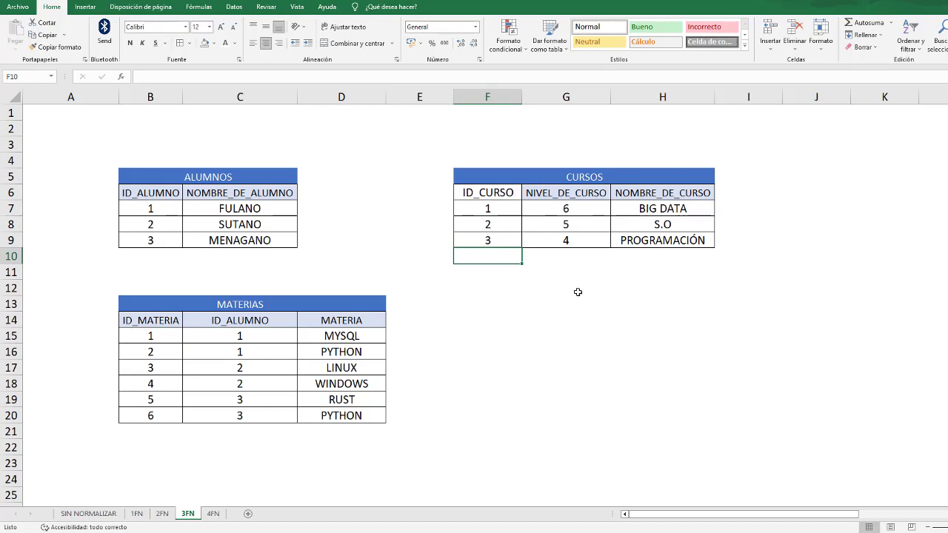
# Step: Examine the ALUMNOS, CURSOS and MATERIAS tables, comparing their ID columns and the ID_ALUMNO column in MATERIAS
pyautogui.click(576, 292)
pyautogui.click(200, 177)
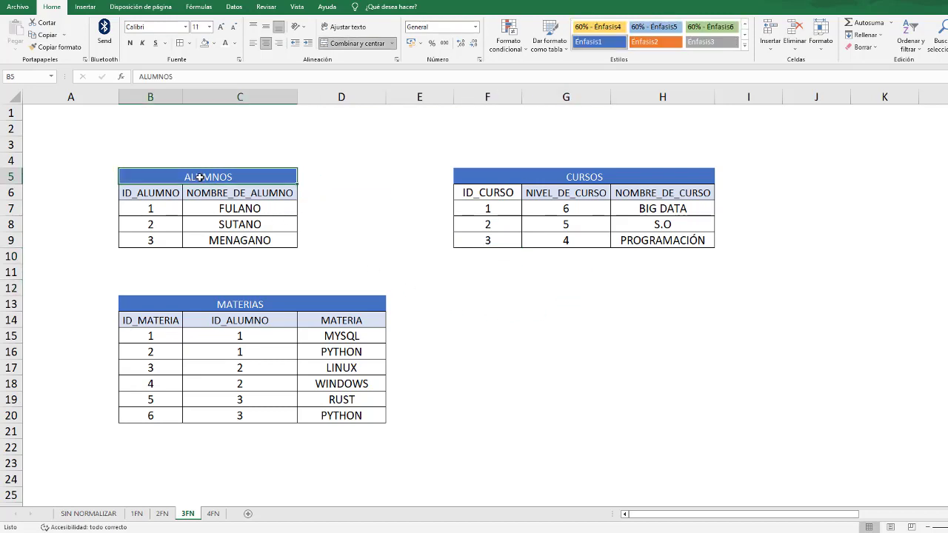
pyautogui.click(536, 180)
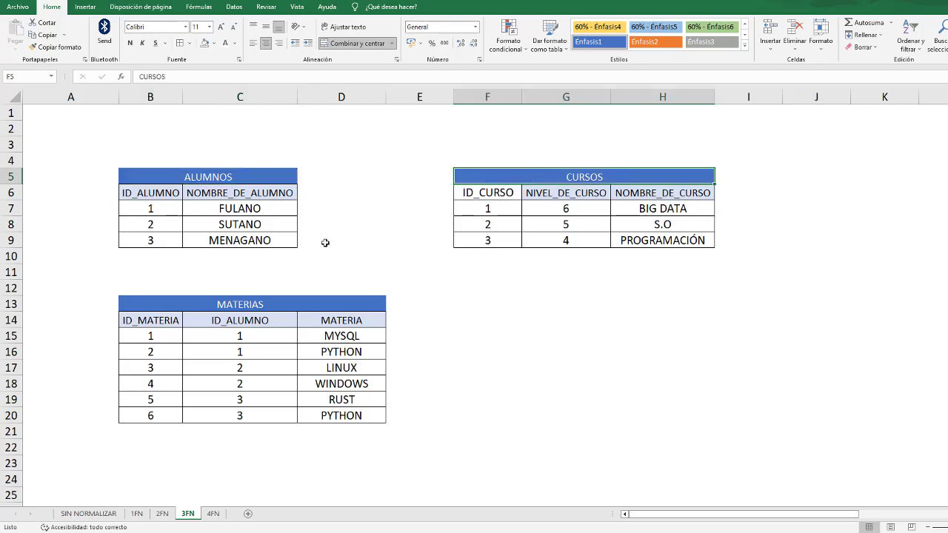
pyautogui.click(254, 310)
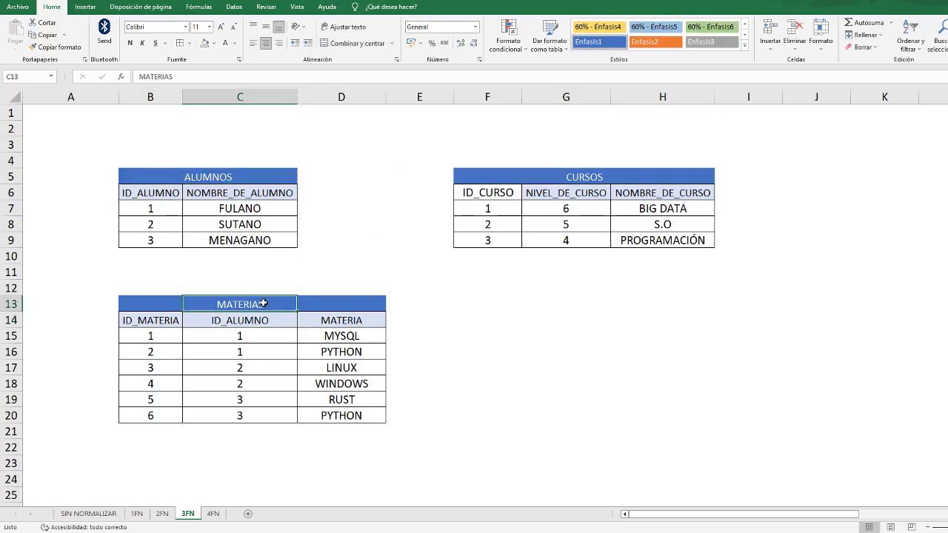
pyautogui.moveTo(483, 200); pyautogui.dragTo(500, 242)
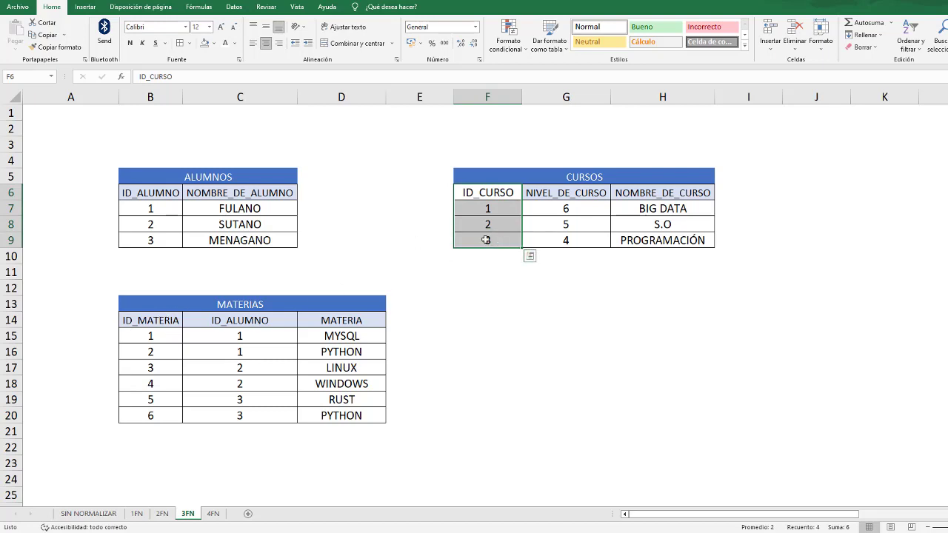
pyautogui.moveTo(127, 324); pyautogui.dragTo(148, 411)
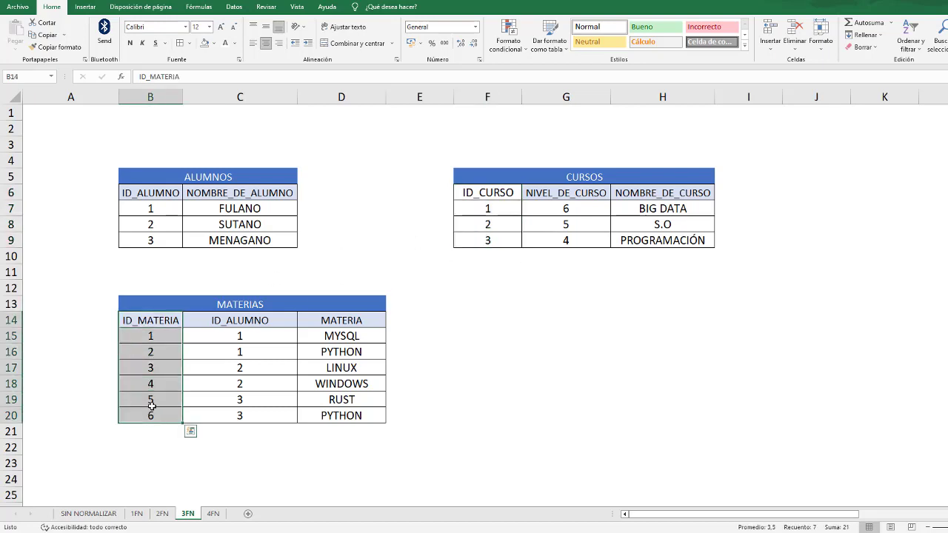
pyautogui.moveTo(154, 194); pyautogui.dragTo(151, 237)
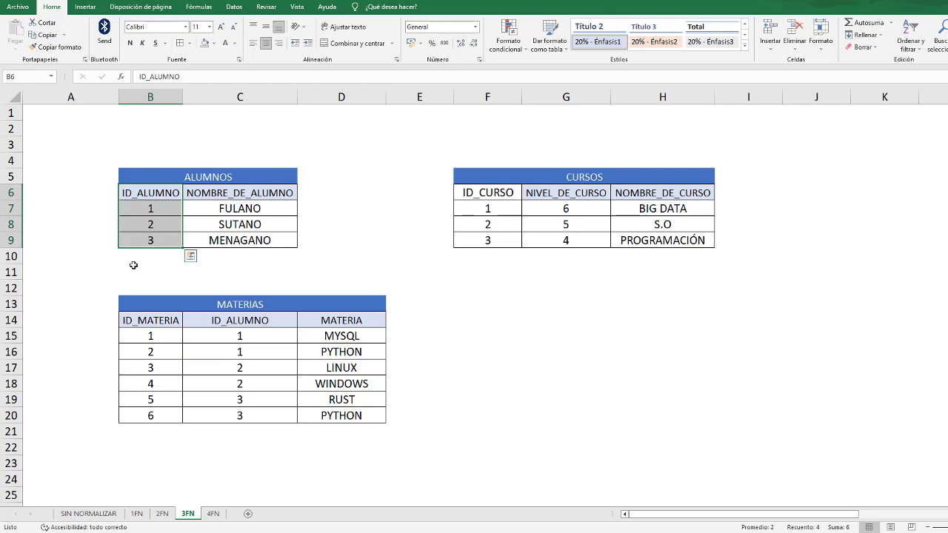
pyautogui.click(248, 268)
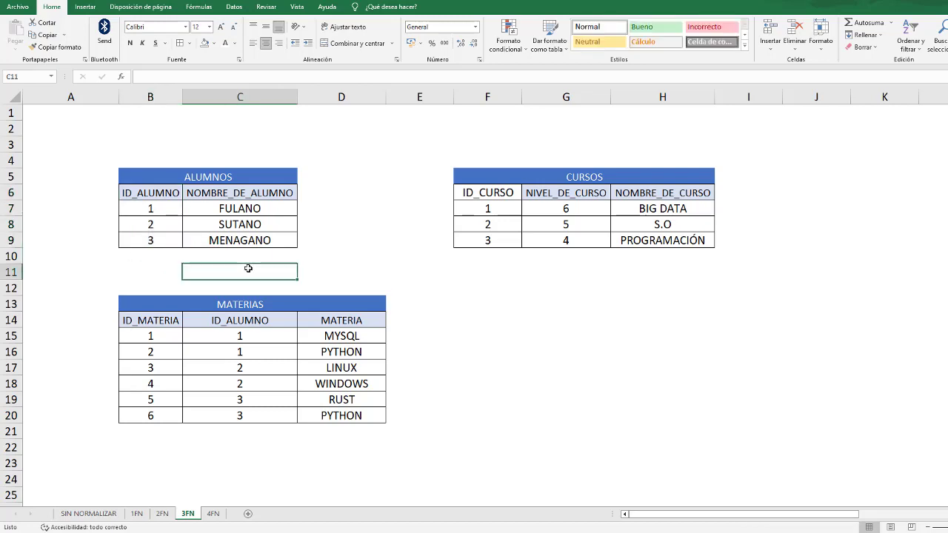
pyautogui.click(224, 321)
pyautogui.moveTo(225, 322); pyautogui.dragTo(242, 412)
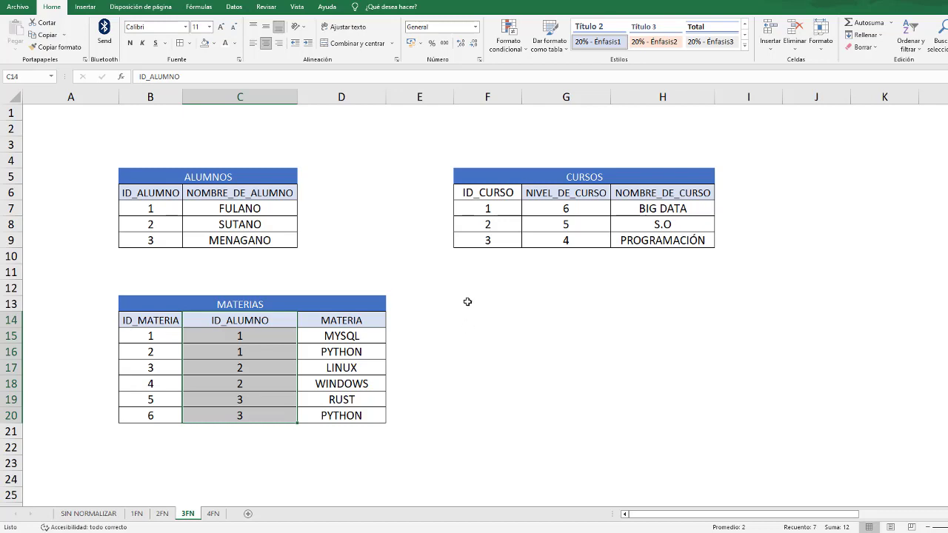
# Step: Examine how the ID_ALUMNO values in ALUMNOS link to the ID_ALUMNO column in MATERIAS, and check CURSOS for a matching link
pyautogui.moveTo(476, 172); pyautogui.dragTo(667, 240)
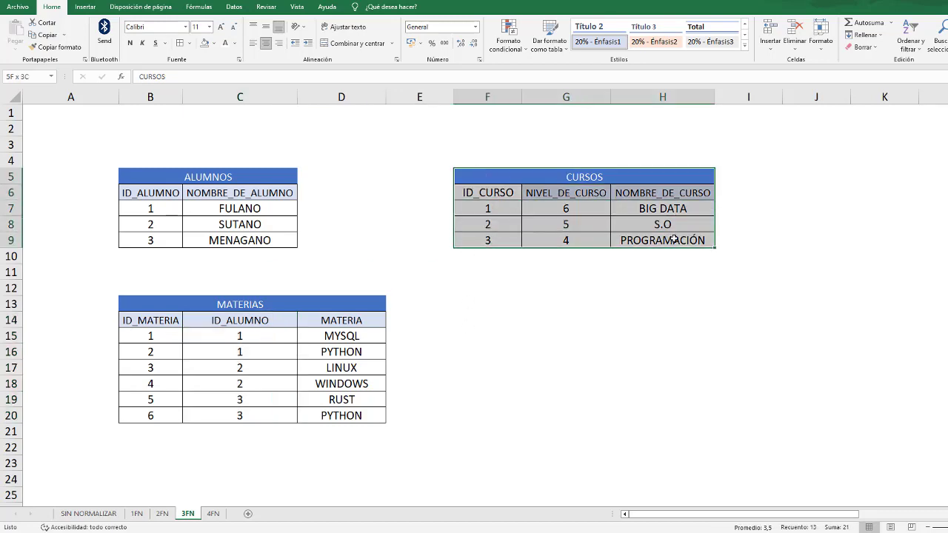
pyautogui.click(228, 178)
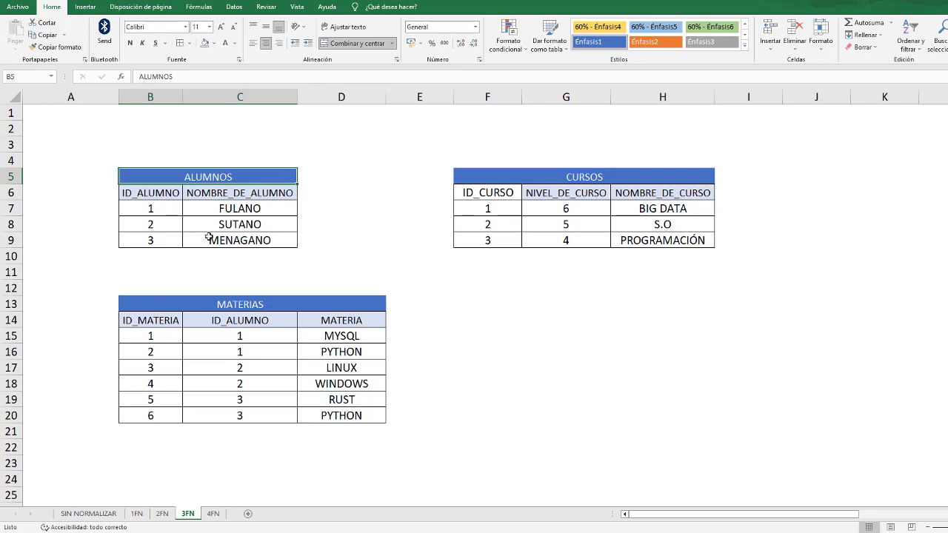
pyautogui.click(150, 208)
pyautogui.click(153, 227)
pyautogui.click(164, 240)
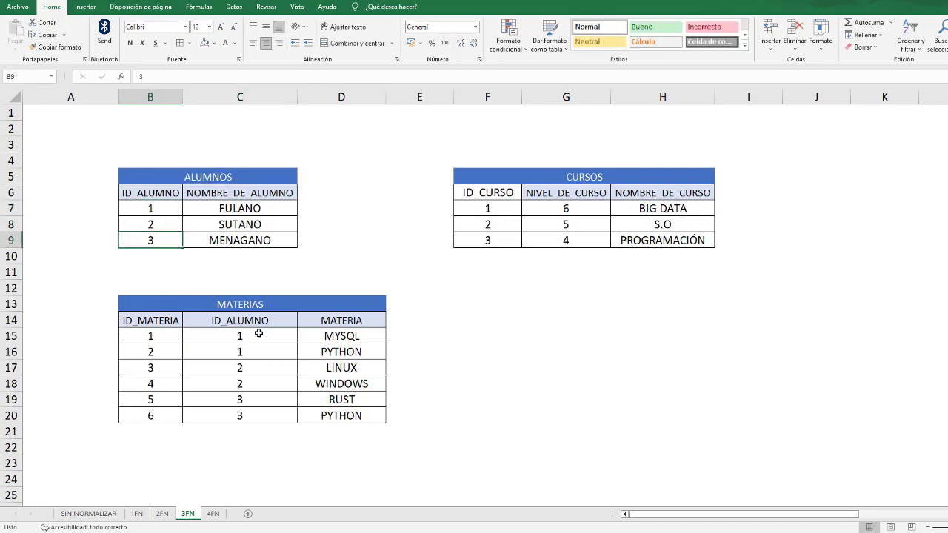
pyautogui.moveTo(259, 334); pyautogui.dragTo(265, 417)
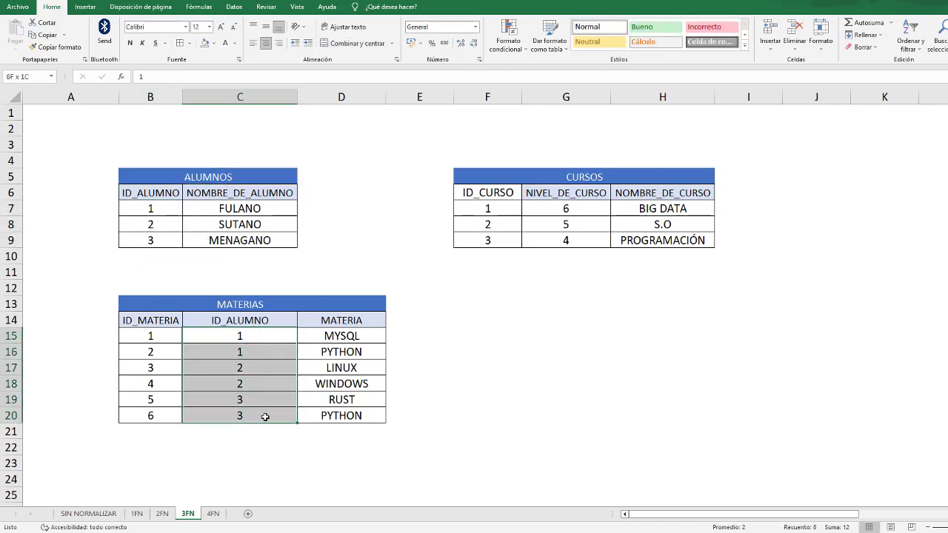
pyautogui.click(608, 187)
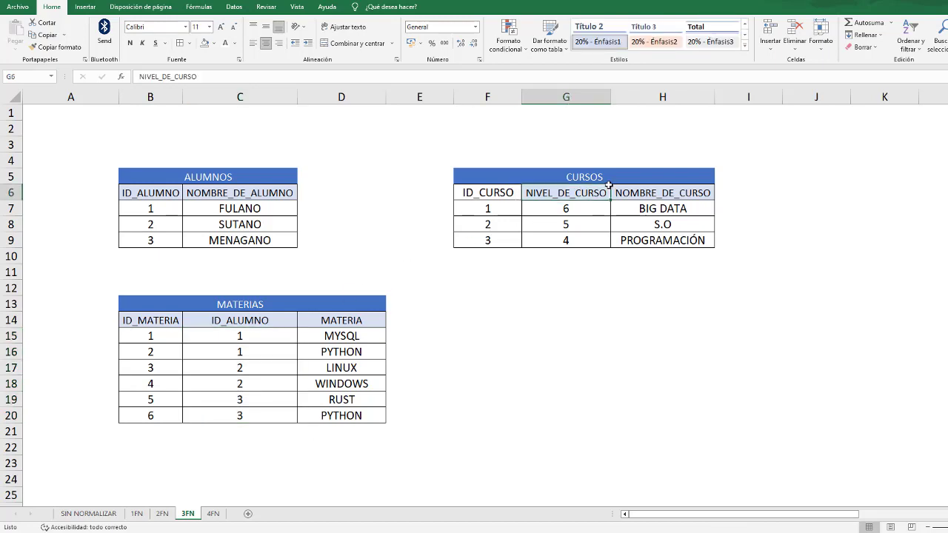
pyautogui.click(230, 323)
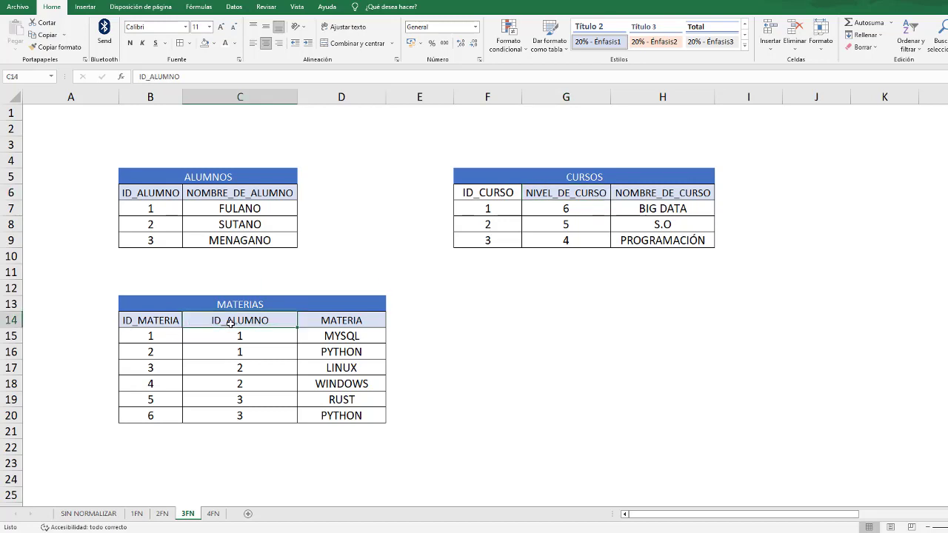
pyautogui.click(254, 340)
pyautogui.moveTo(254, 340); pyautogui.dragTo(260, 421)
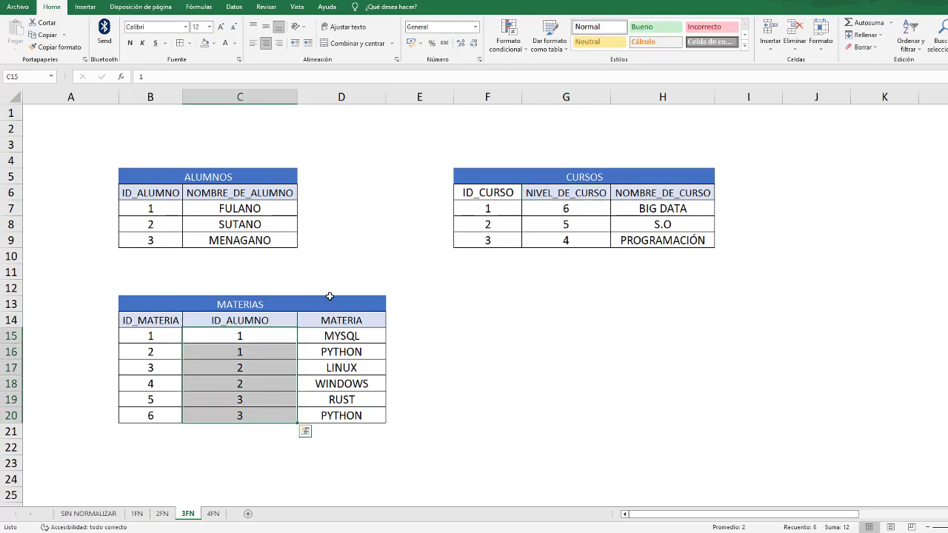
# Step: Compare the NIVEL_DE_CURSO column of CURSOS with the ID_ALUMNO and MATERIA columns of MATERIAS and with the ALUMNOS headers
pyautogui.moveTo(567, 194); pyautogui.dragTo(568, 242)
pyautogui.moveTo(254, 337); pyautogui.dragTo(259, 408)
pyautogui.moveTo(569, 211); pyautogui.dragTo(616, 251)
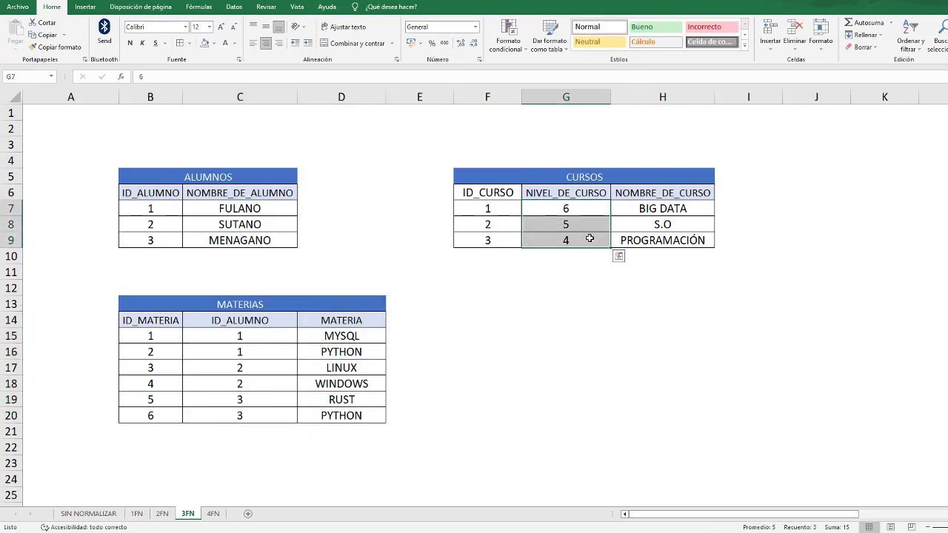
pyautogui.moveTo(270, 339); pyautogui.dragTo(306, 426)
pyautogui.moveTo(600, 215); pyautogui.dragTo(606, 231)
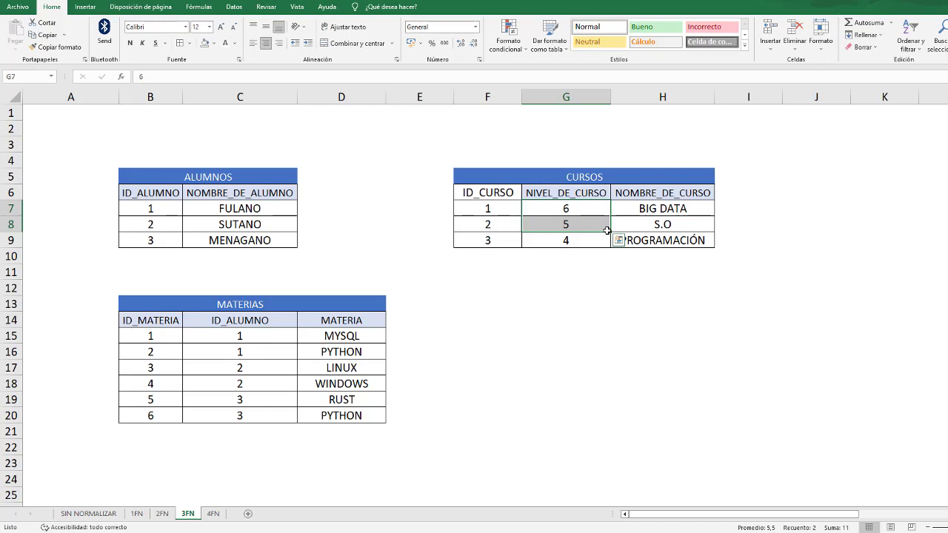
pyautogui.click(350, 351)
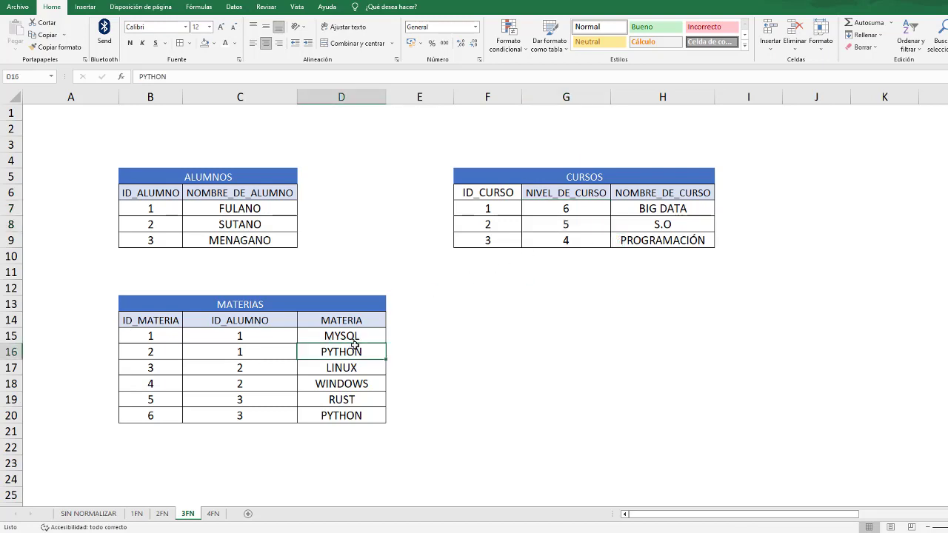
pyautogui.click(574, 202)
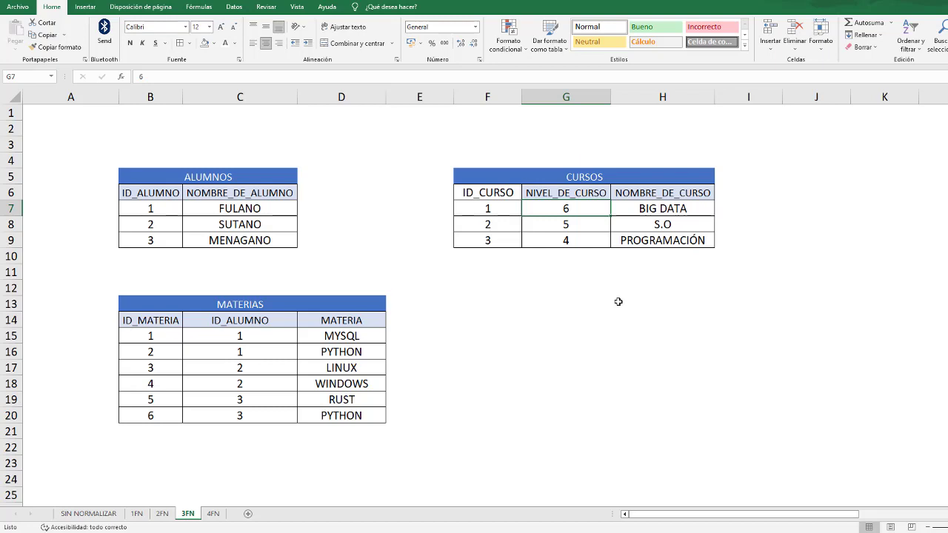
pyautogui.click(564, 191)
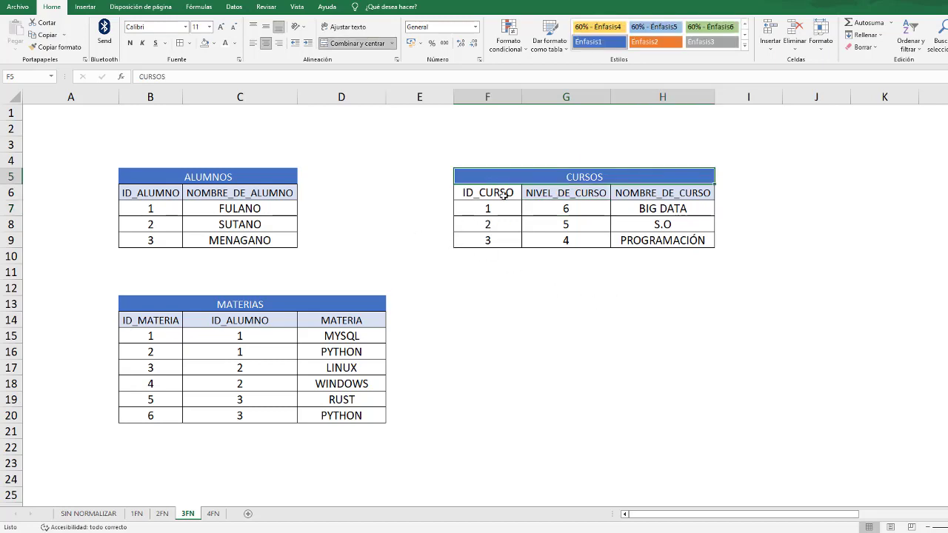
pyautogui.moveTo(503, 194); pyautogui.dragTo(689, 243)
pyautogui.click(238, 196)
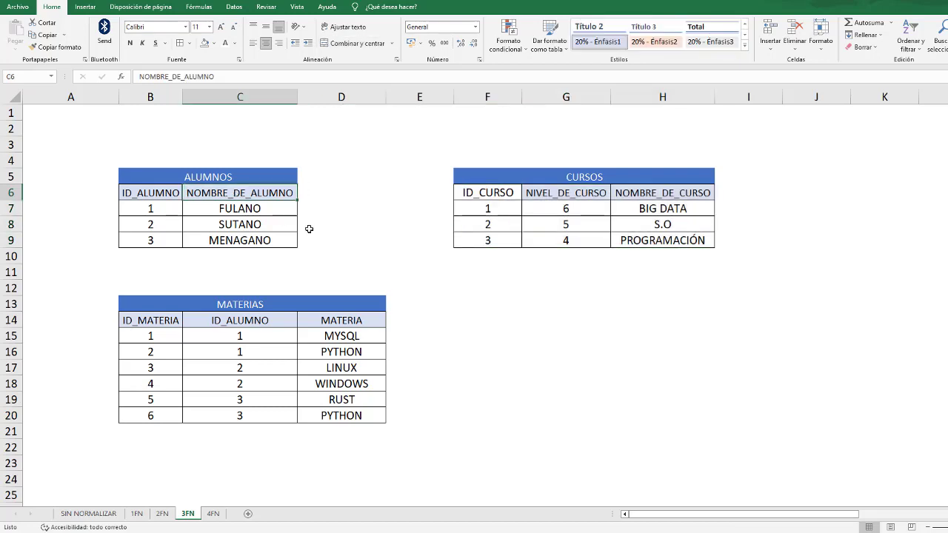
# Step: Copy the ID_CURSO column of the CURSOS table, F6:F9, into the ALUMNOS table at D6:D9
pyautogui.moveTo(482, 193); pyautogui.dragTo(488, 239)
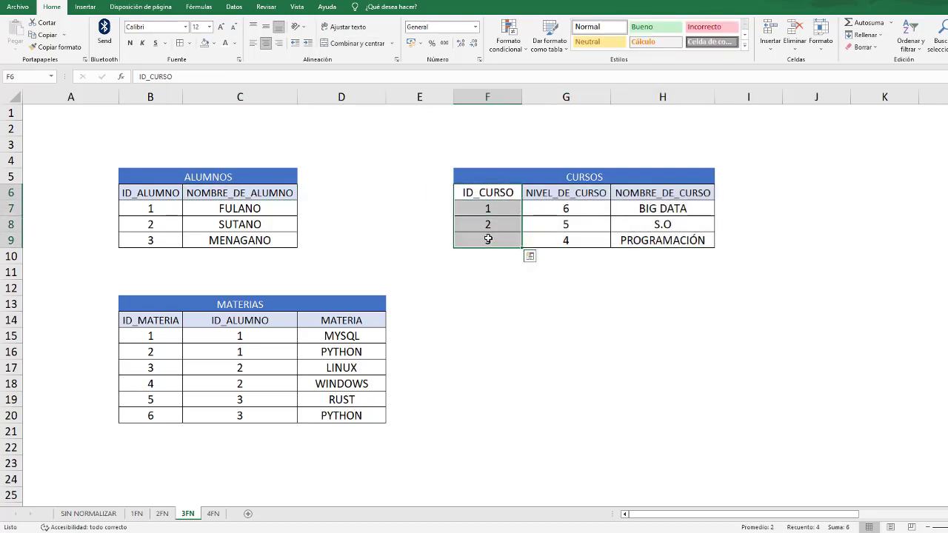
pyautogui.hotkey('ctrl', 'c')
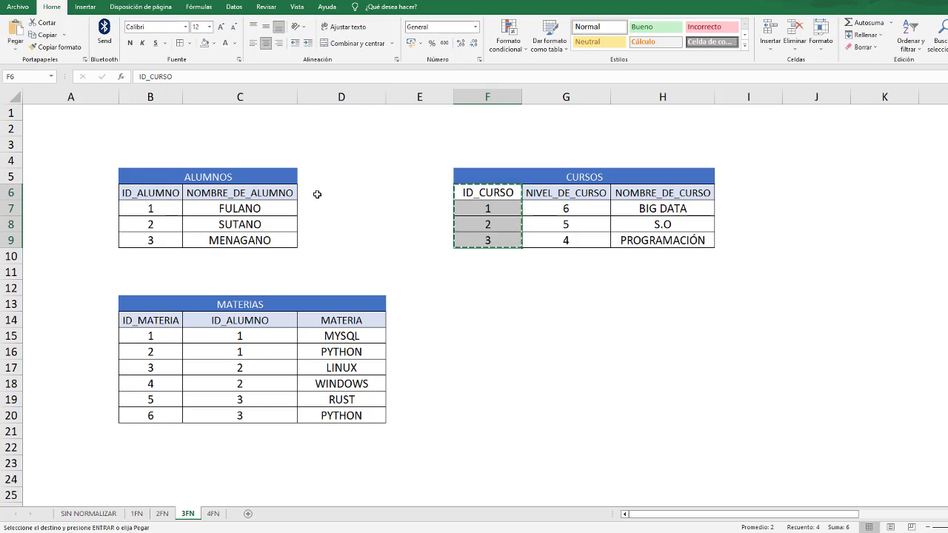
pyautogui.click(321, 194)
pyautogui.hotkey('ctrl', 'v')
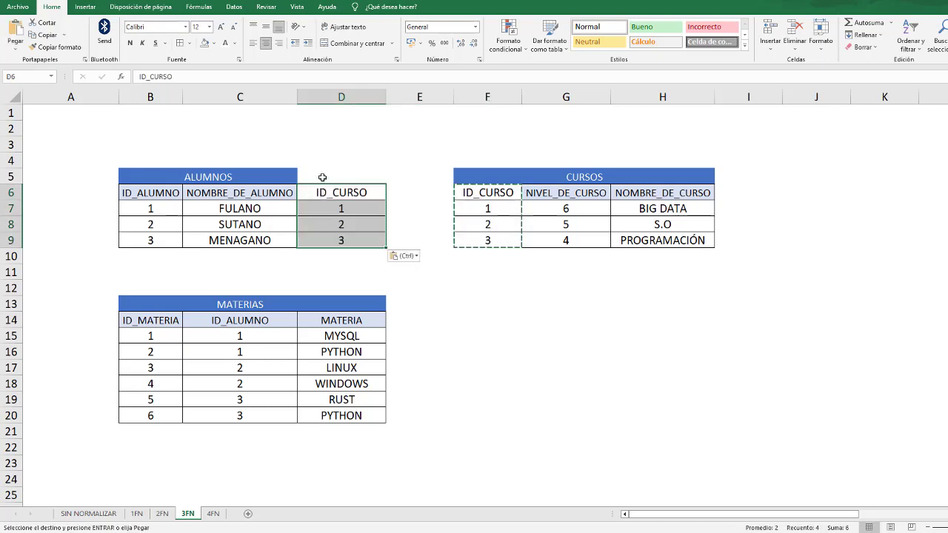
# Step: Apply the Énfasis1 cell style to the ALUMNOS title row and merge and center the title across B5:D5
pyautogui.moveTo(323, 179); pyautogui.dragTo(259, 176)
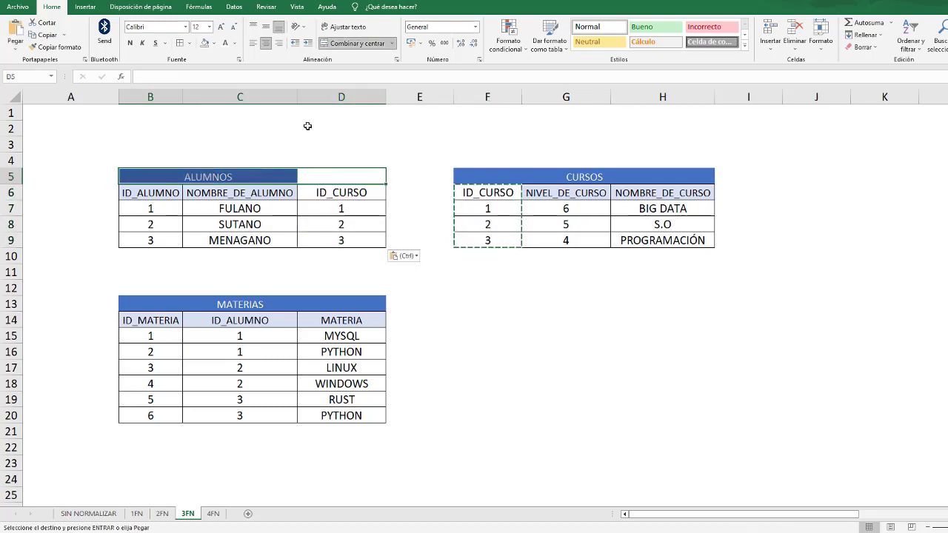
pyautogui.click(744, 45)
pyautogui.click(606, 176)
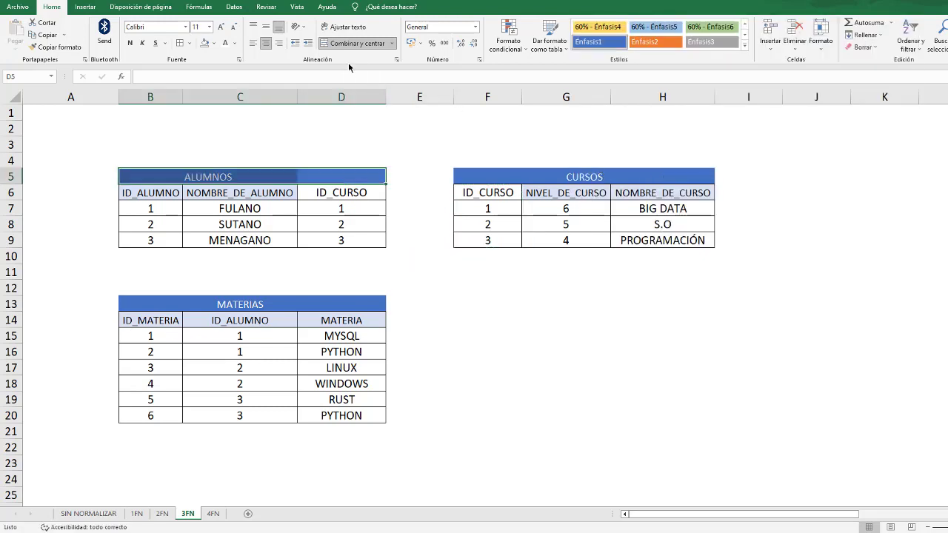
pyautogui.click(362, 45)
pyautogui.click(363, 44)
pyautogui.click(399, 154)
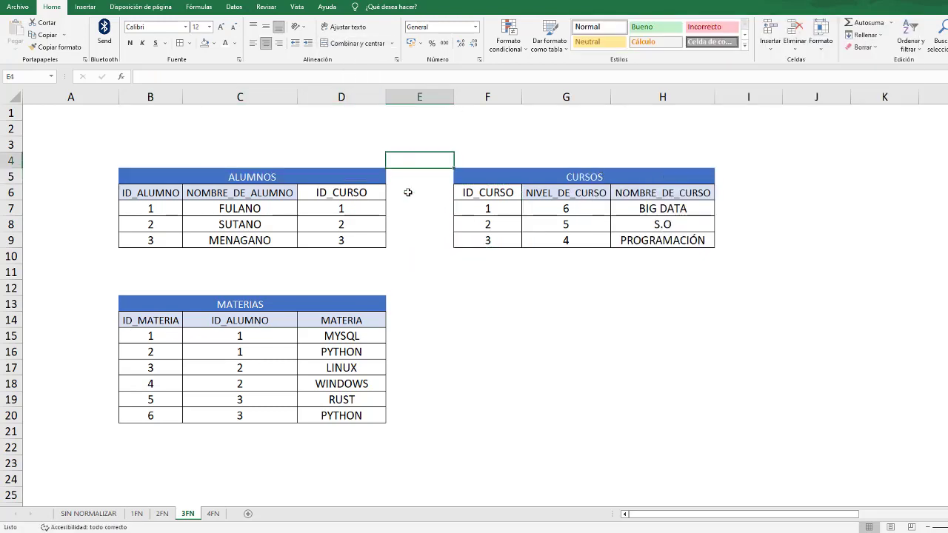
# Step: Apply the 20% - Énfasis1 cell style to the ID_CURSO headers in D6 and F6
pyautogui.click(349, 194)
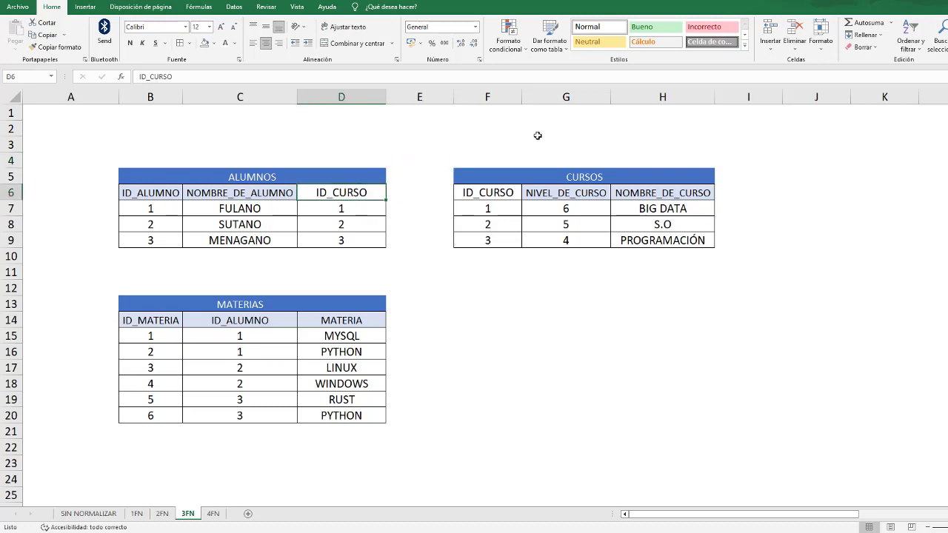
pyautogui.click(744, 45)
pyautogui.click(610, 136)
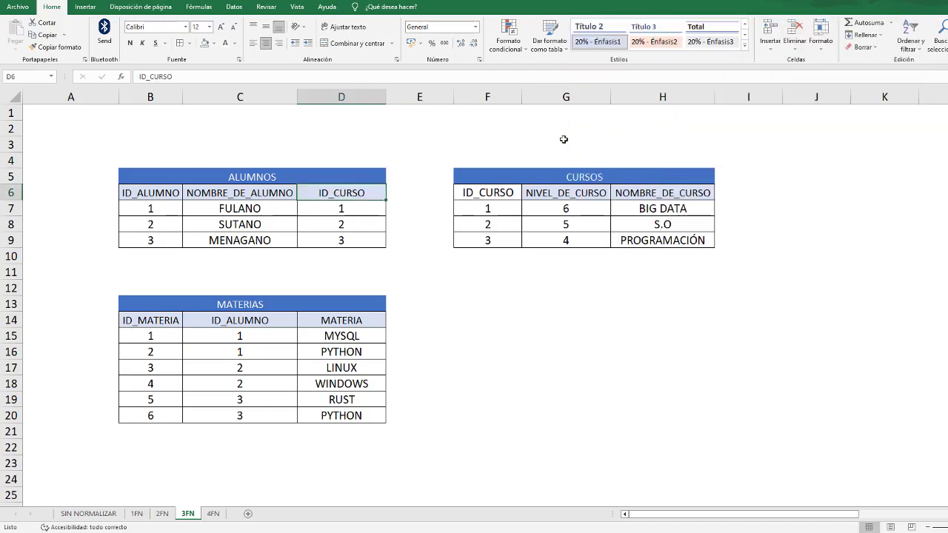
pyautogui.click(469, 191)
pyautogui.click(744, 45)
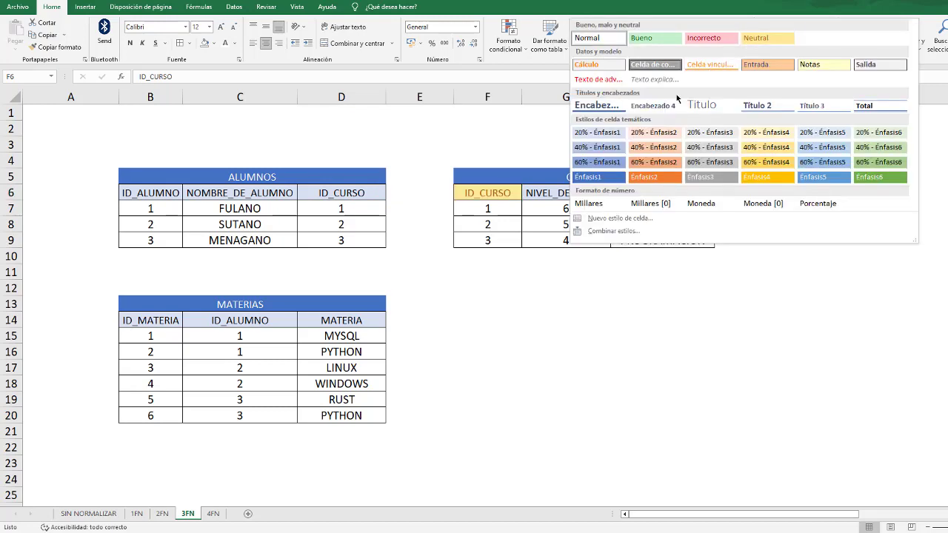
pyautogui.click(600, 134)
pyautogui.click(478, 271)
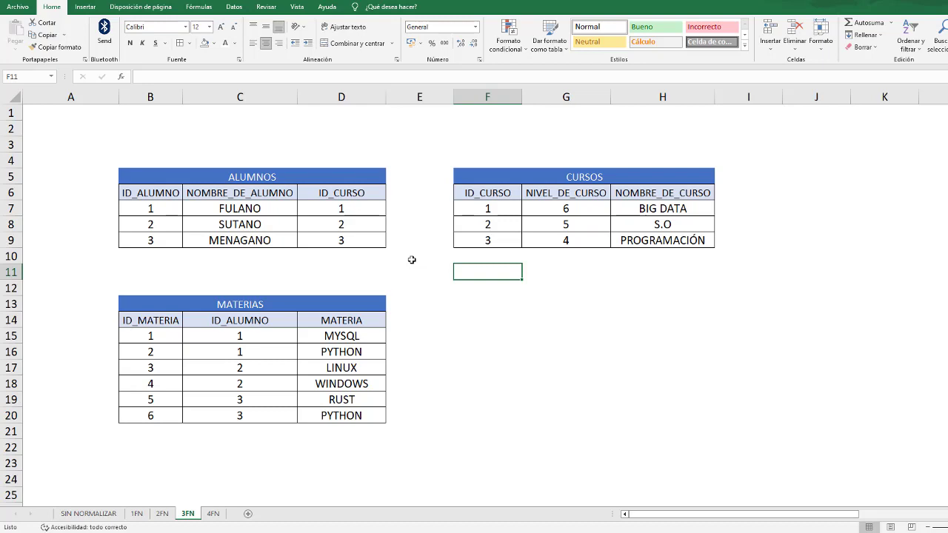
# Step: Examine how ALUMNOS relates to CURSOS through ID_CURSO and to MATERIAS through ID_ALUMNO
pyautogui.click(310, 174)
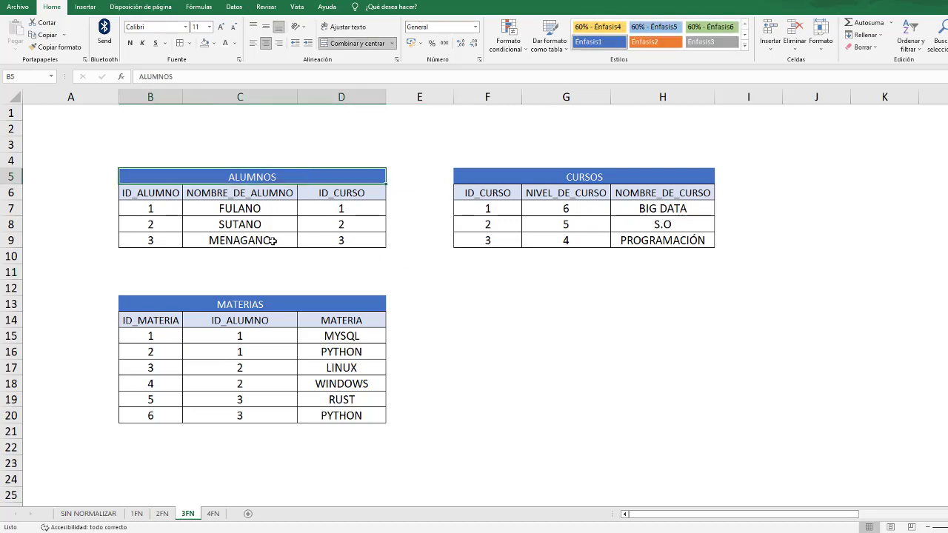
pyautogui.click(282, 304)
pyautogui.click(620, 177)
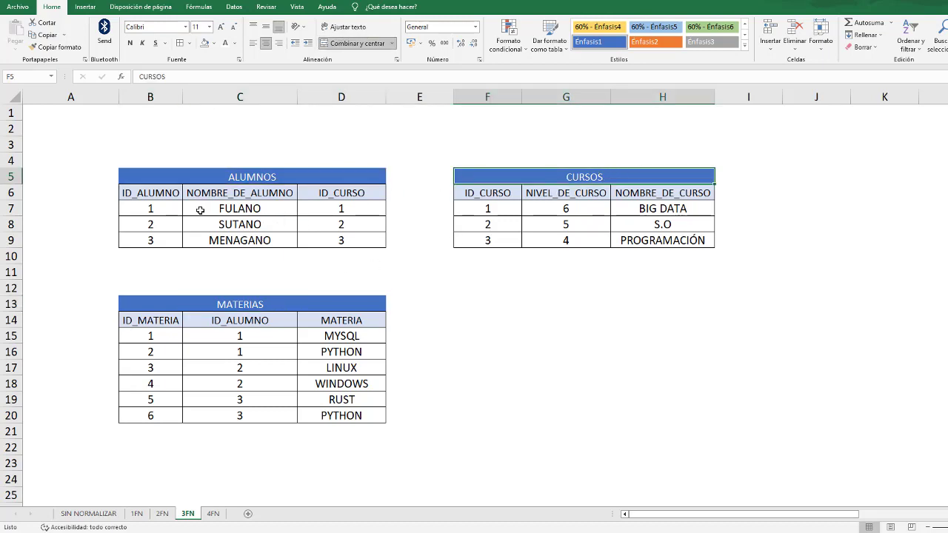
pyautogui.click(259, 178)
pyautogui.click(163, 206)
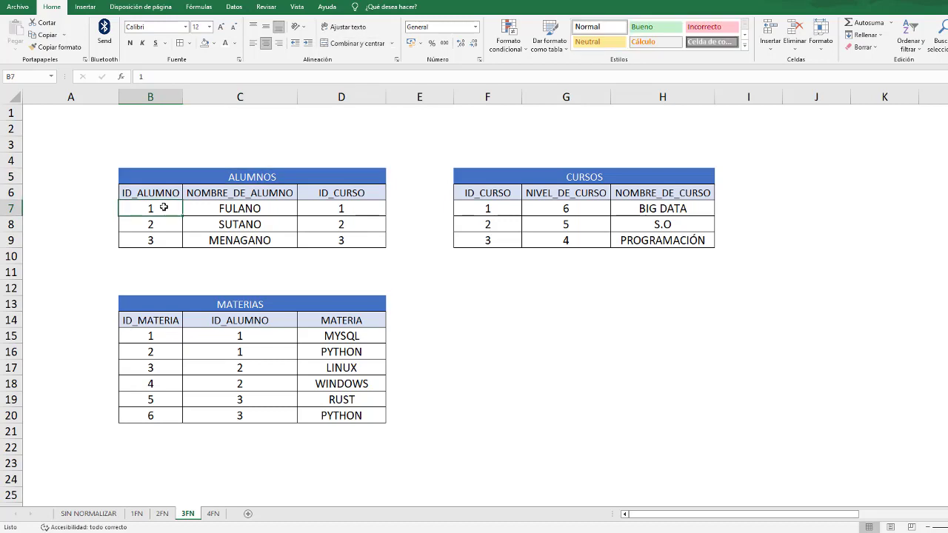
pyautogui.click(329, 208)
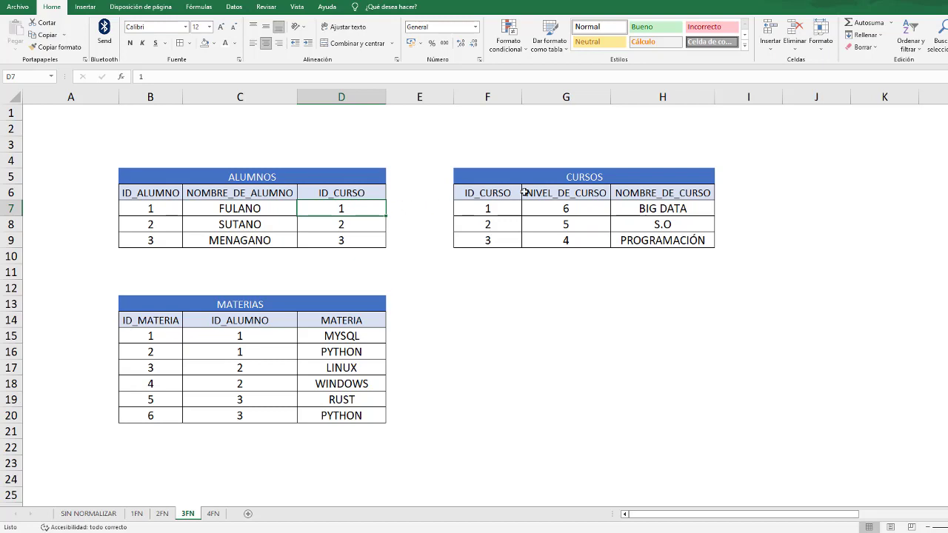
pyautogui.click(636, 177)
pyautogui.moveTo(487, 208); pyautogui.dragTo(626, 208)
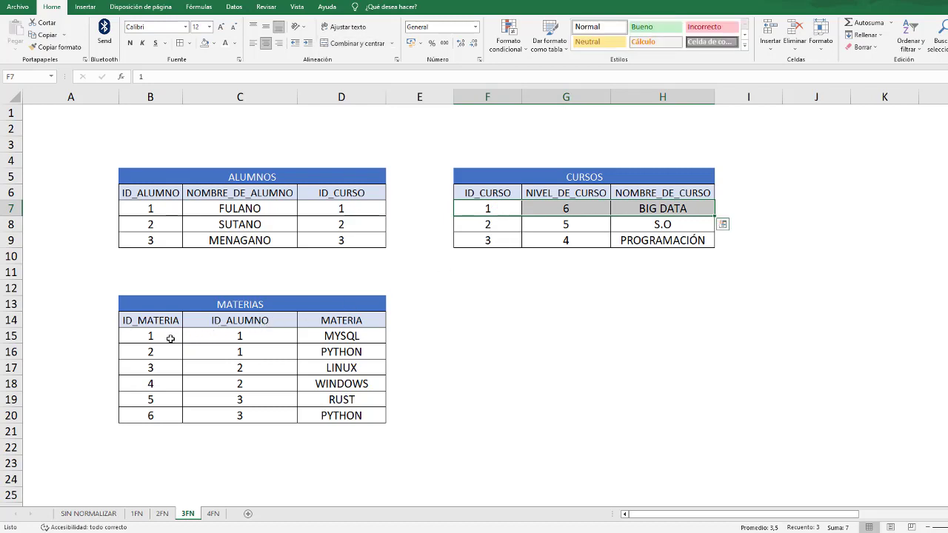
pyautogui.moveTo(209, 337); pyautogui.dragTo(335, 415)
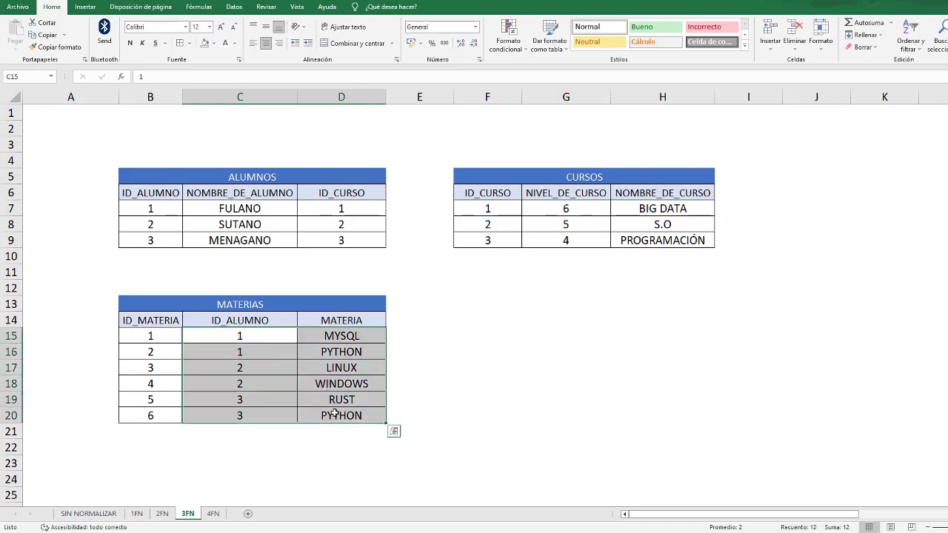
pyautogui.click(487, 395)
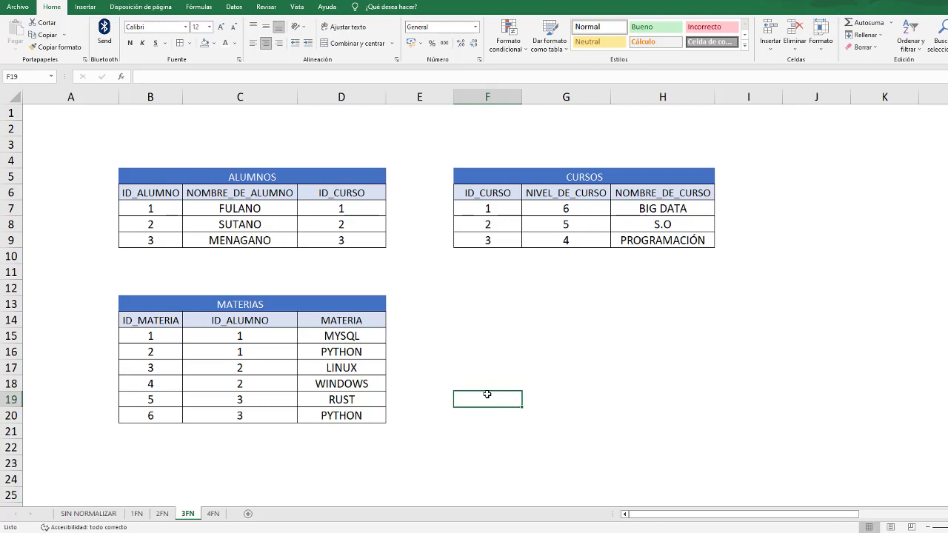
pyautogui.hotkey('ctrl', 'z')
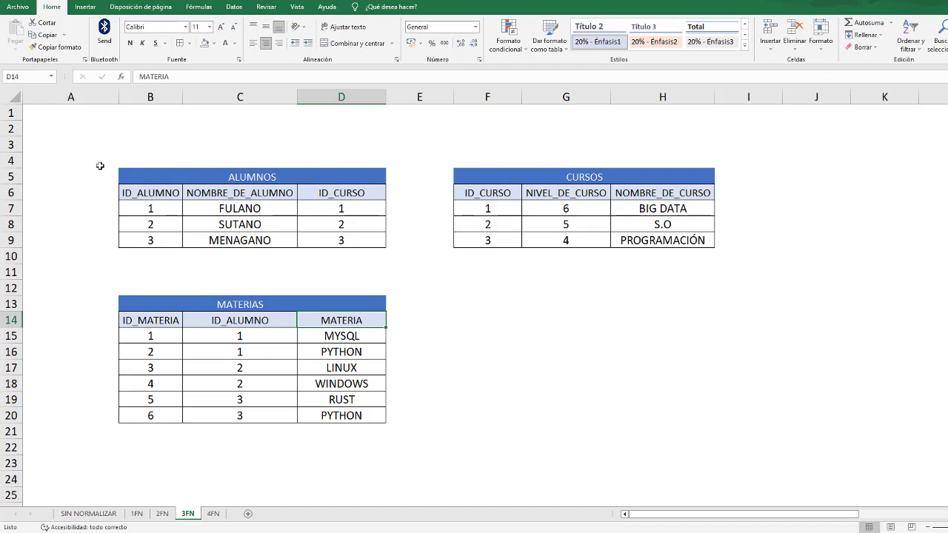
# Step: Copy the range A4:H21 with all three tables from the 3FN sheet to cell B4 of the 4FN sheet
pyautogui.moveTo(104, 161); pyautogui.dragTo(696, 433)
pyautogui.hotkey('ctrl', 'c')
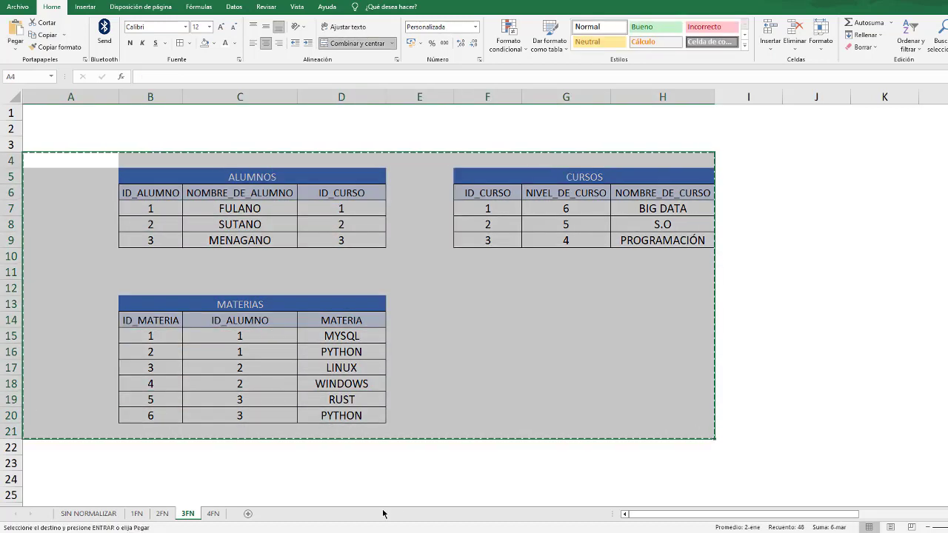
pyautogui.click(214, 513)
pyautogui.hotkey('ctrl', 'v')
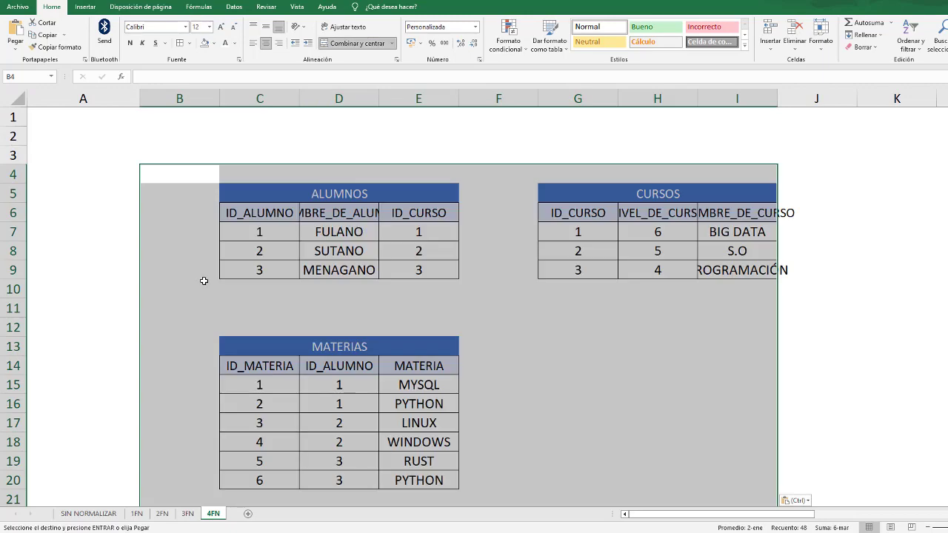
# Step: Fit the widths of columns D, I and H on the 4FN sheet to their contents
pyautogui.scroll(-1, 206, 279)
pyautogui.scroll(-1, 206, 279)
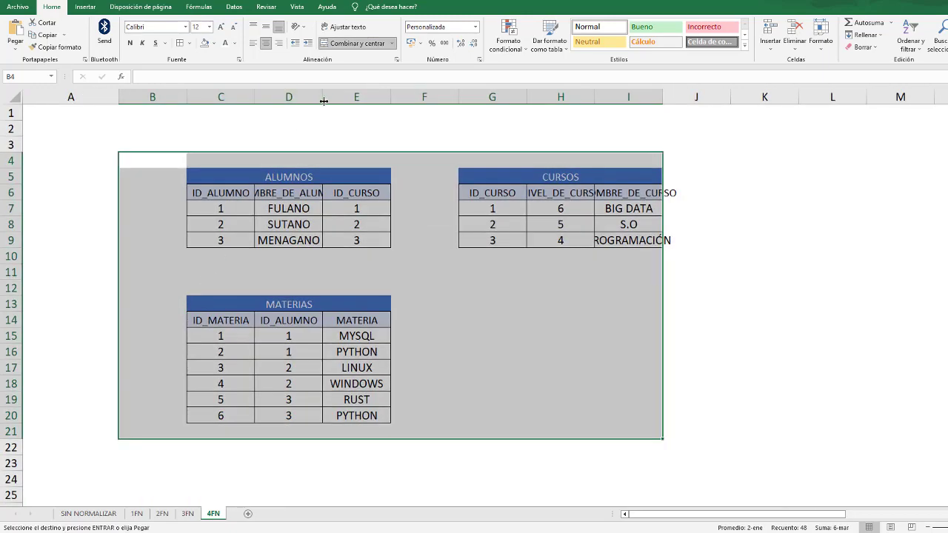
pyautogui.doubleClick(323, 97)
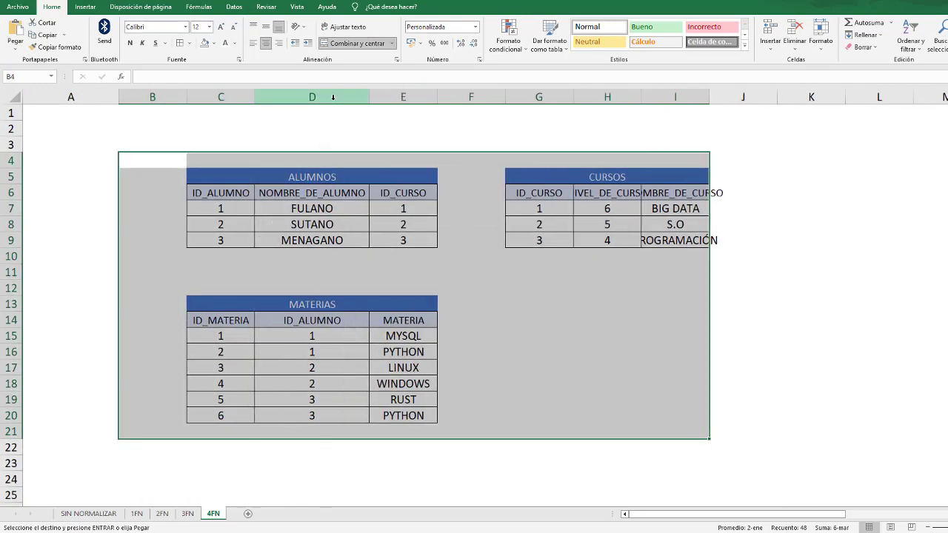
pyautogui.doubleClick(708, 99)
pyautogui.click(777, 255)
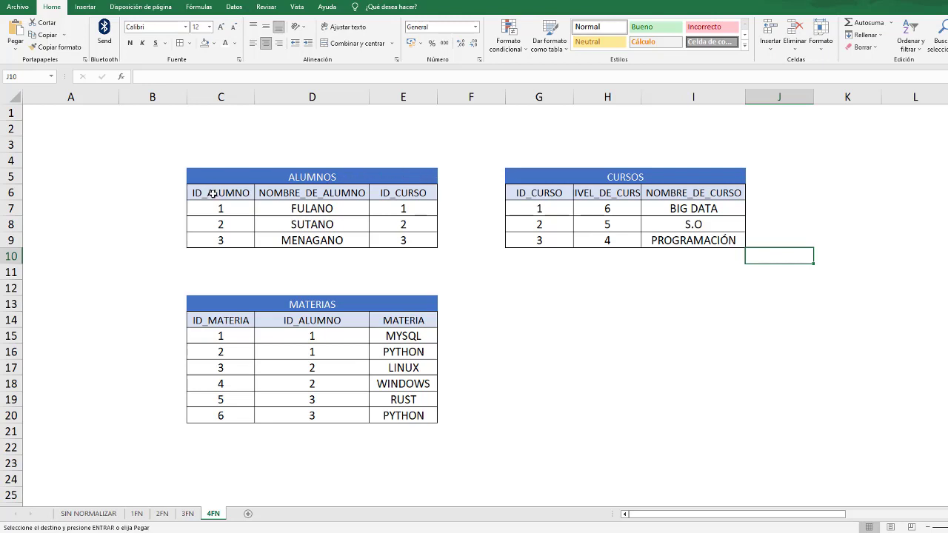
pyautogui.moveTo(219, 192); pyautogui.dragTo(420, 240)
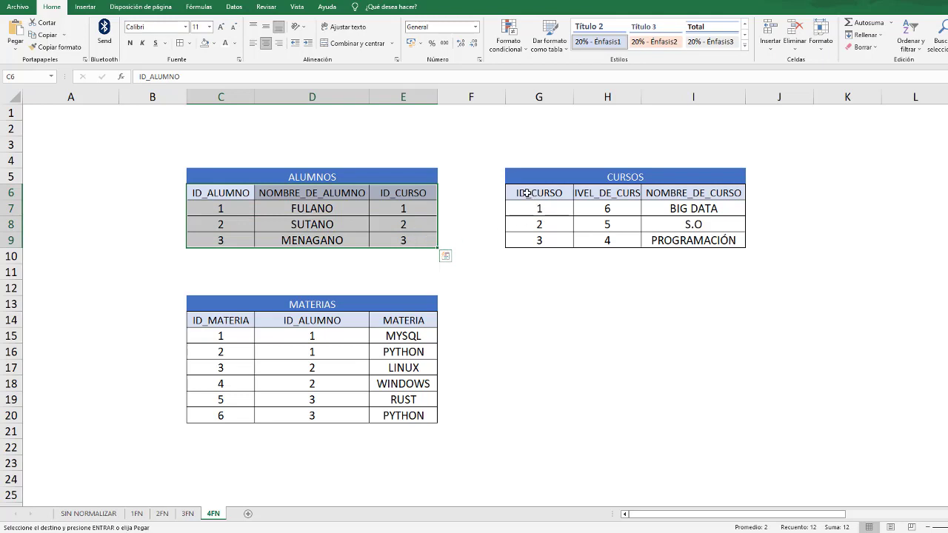
pyautogui.moveTo(526, 194); pyautogui.dragTo(607, 193)
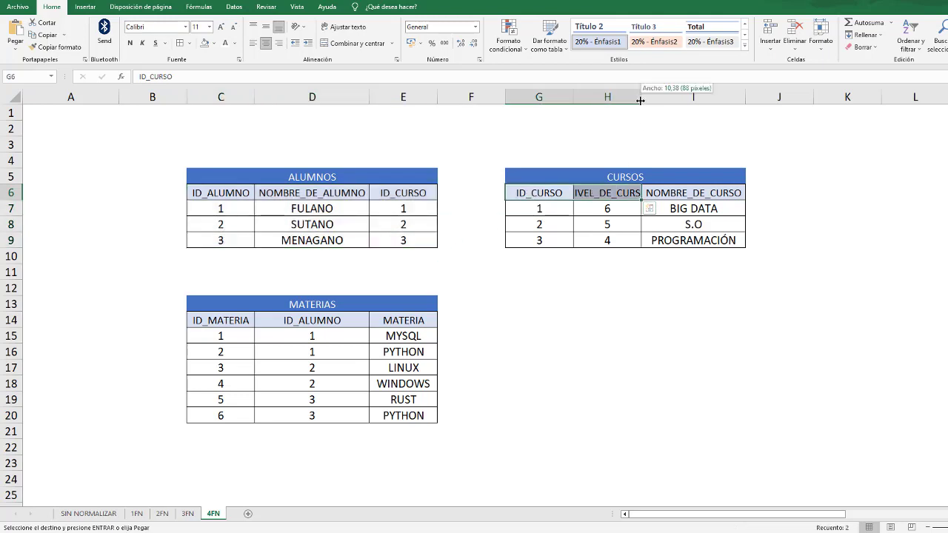
pyautogui.doubleClick(641, 97)
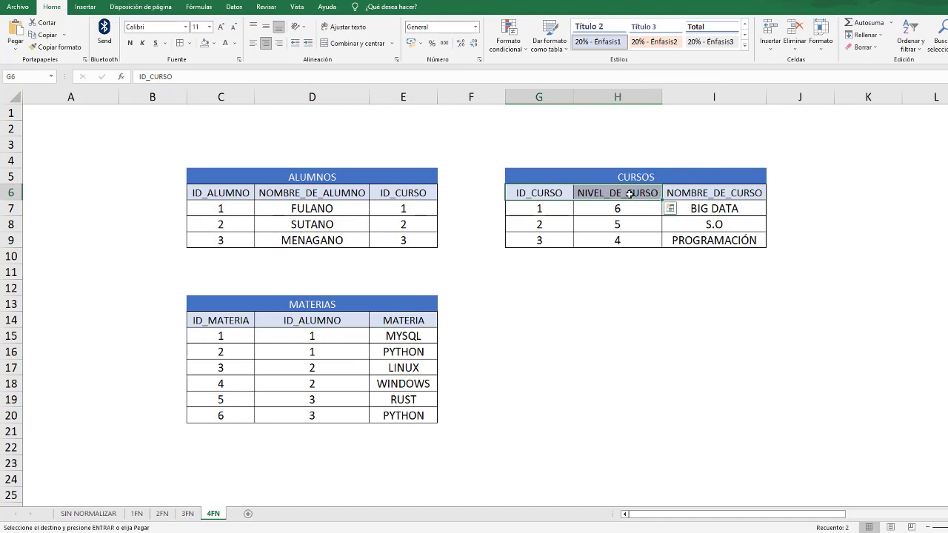
# Step: Examine the CURSOS records and how the MATERIAS table pairs ID_ALUMNO with each MATERIA value
pyautogui.moveTo(629, 194); pyautogui.dragTo(668, 246)
pyautogui.click(630, 241)
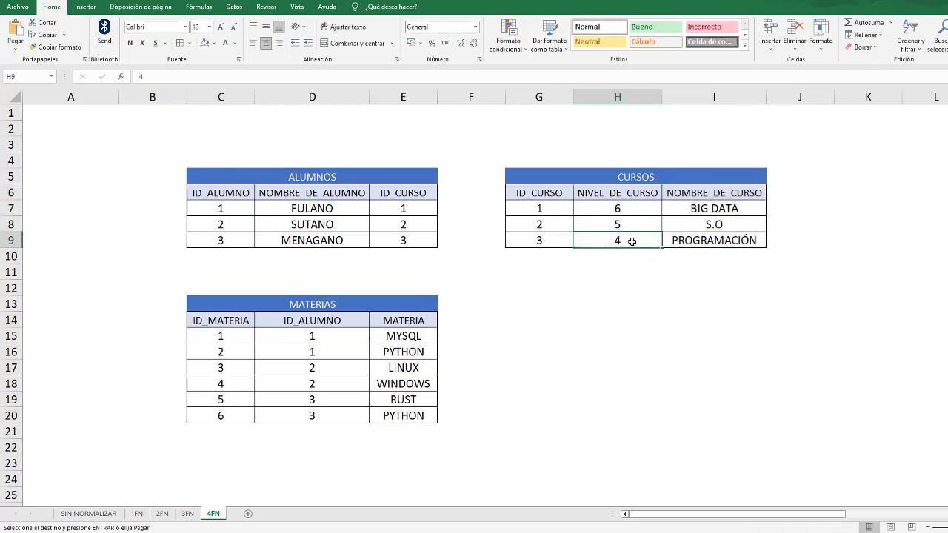
pyautogui.moveTo(535, 189); pyautogui.dragTo(700, 241)
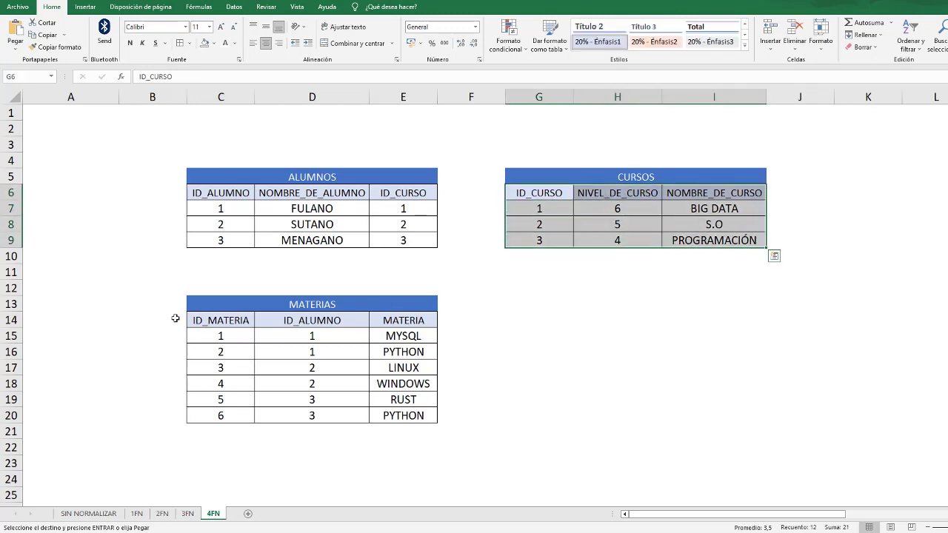
pyautogui.click(206, 305)
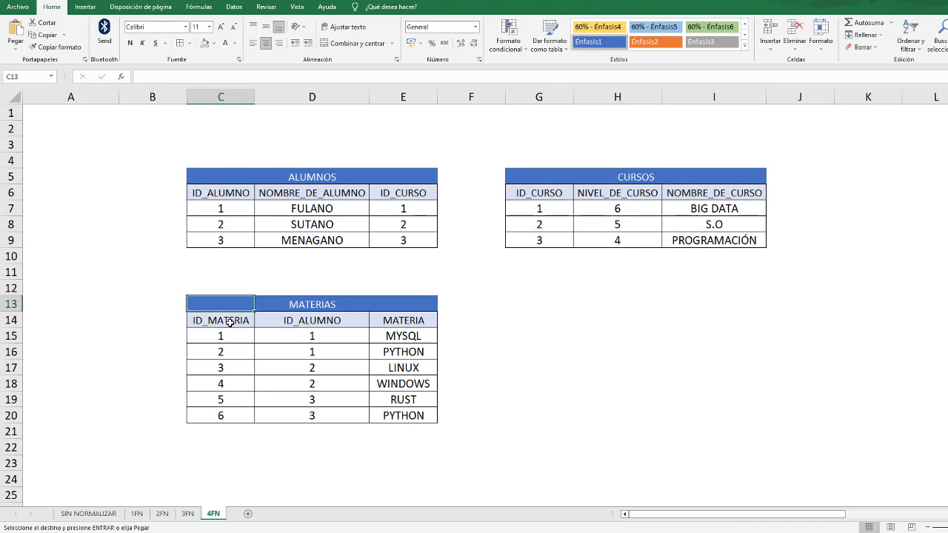
pyautogui.moveTo(230, 322); pyautogui.dragTo(422, 418)
pyautogui.click(395, 327)
pyautogui.click(421, 337)
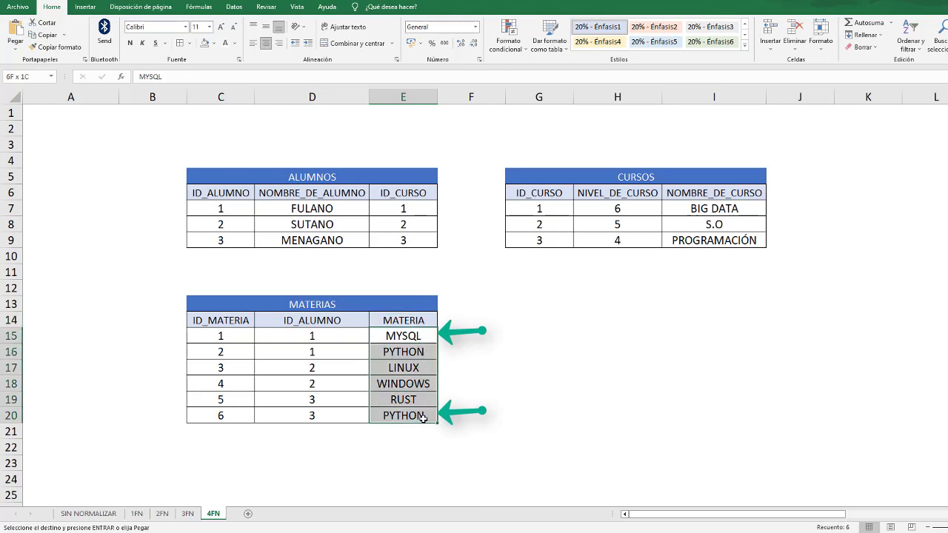
pyautogui.hotkey('ctrl', 'v')
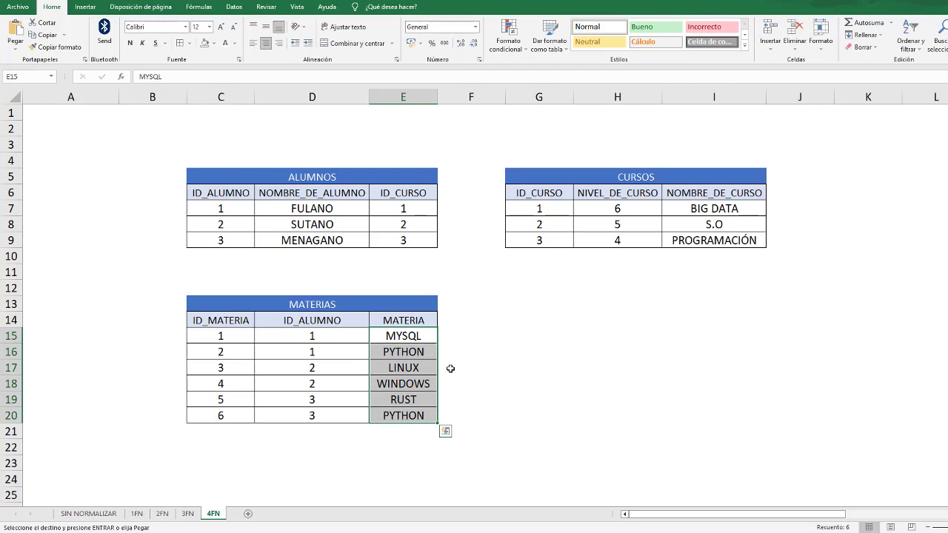
pyautogui.click(320, 337)
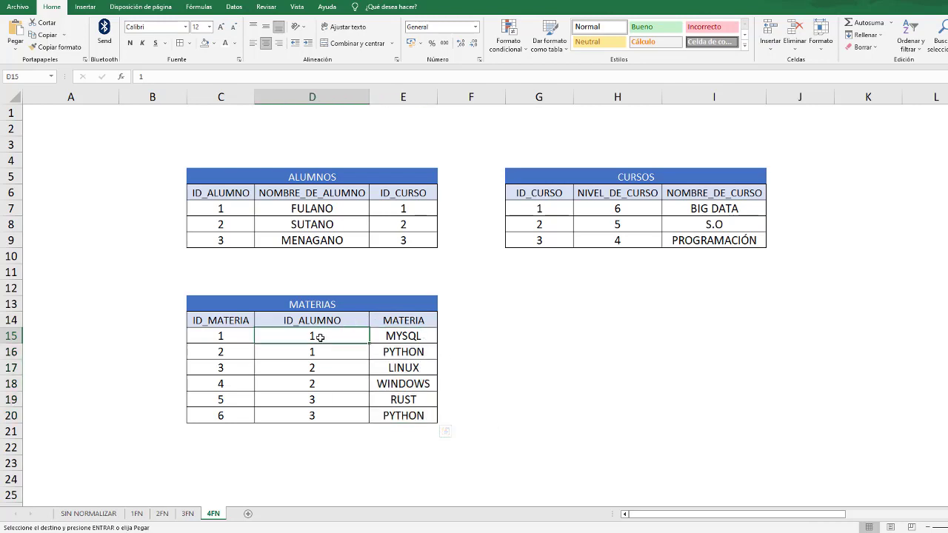
pyautogui.moveTo(320, 338); pyautogui.dragTo(337, 416)
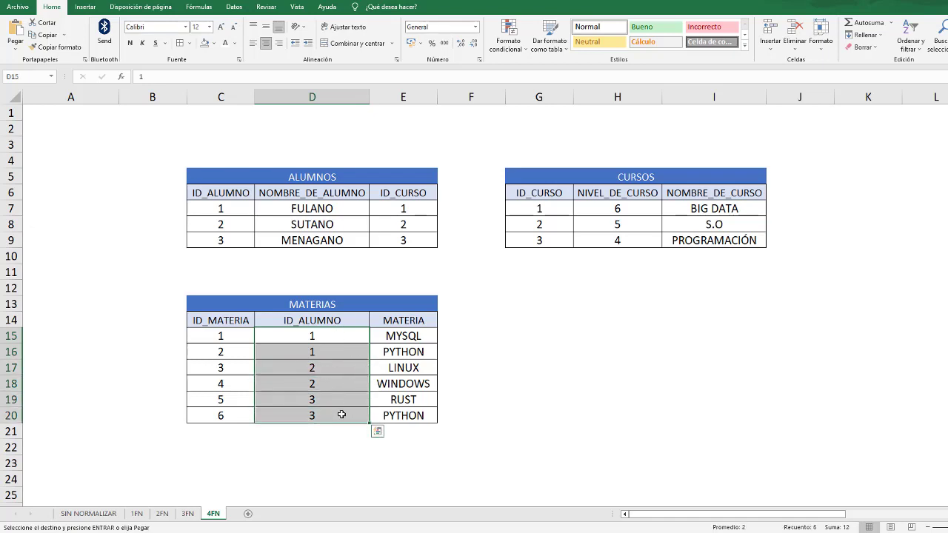
pyautogui.press('Escape')
pyautogui.click(453, 424)
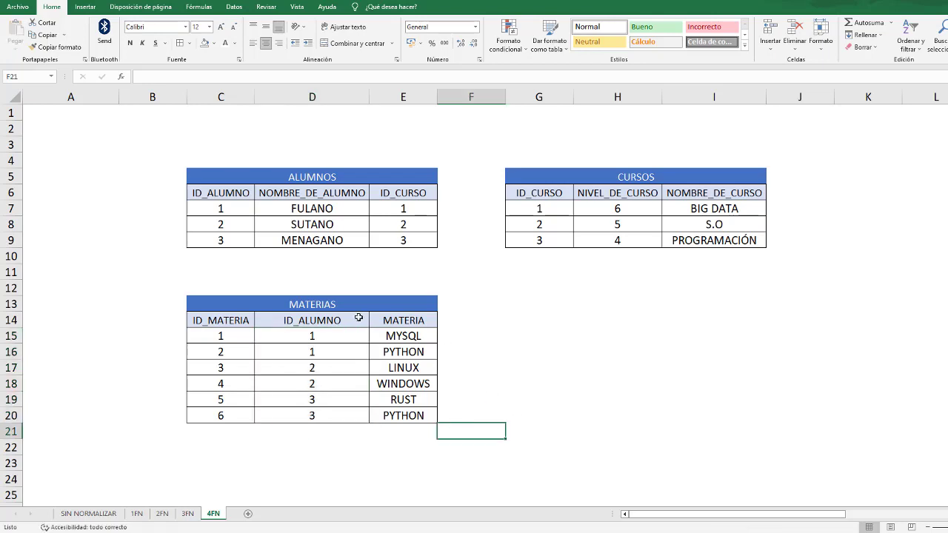
pyautogui.moveTo(290, 304); pyautogui.dragTo(421, 418)
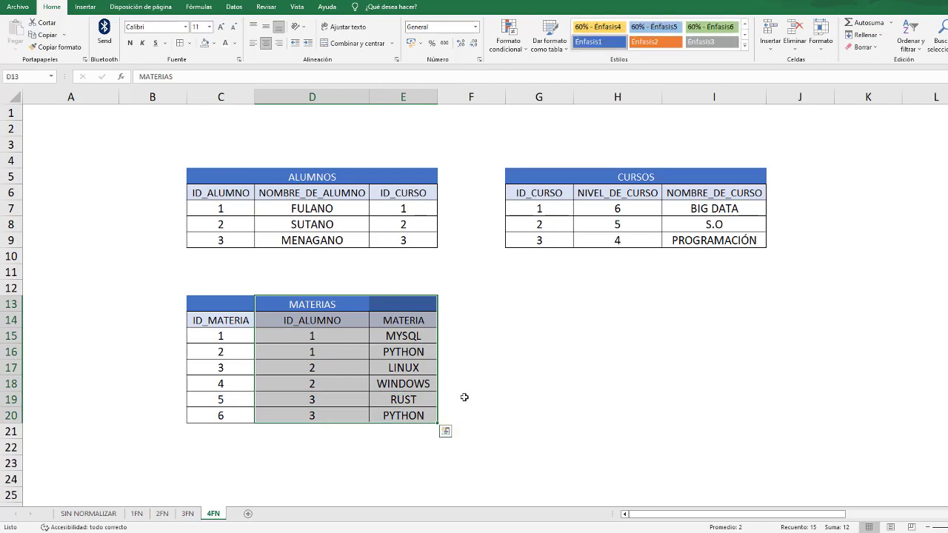
pyautogui.click(466, 396)
# Step: Enter the new table title MATERIAS_POR_ALUMNO in cell H13
pyautogui.click(579, 306)
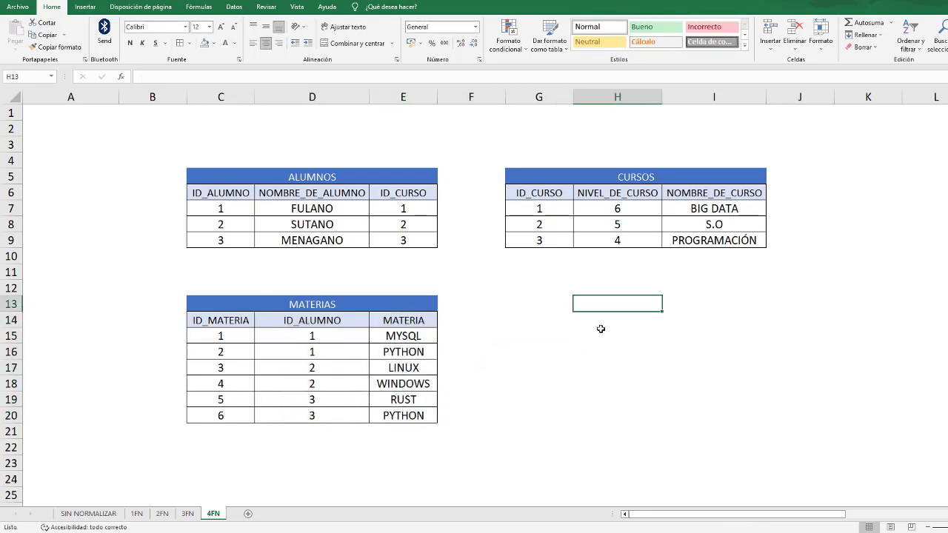
pyautogui.write('MATERIAS_')
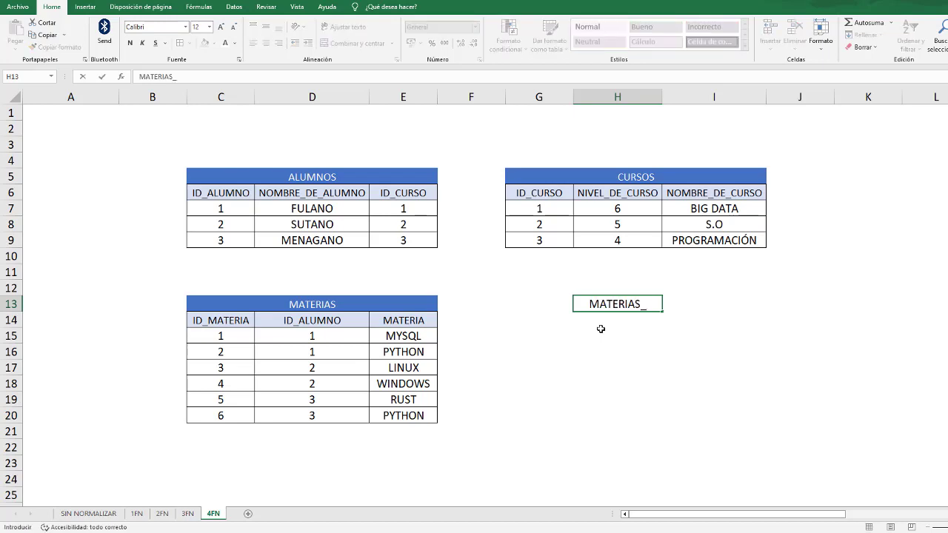
pyautogui.write('POR_ALUMNO')
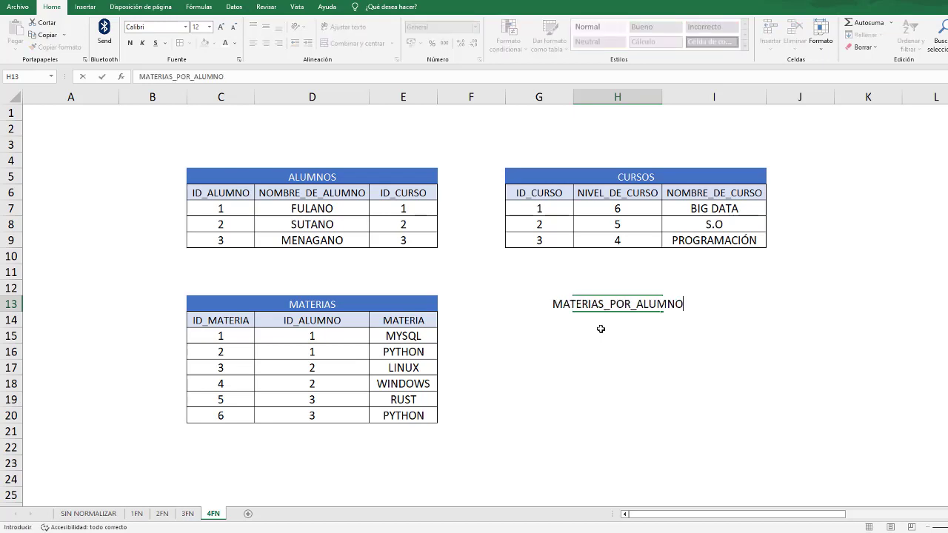
pyautogui.click(600, 331)
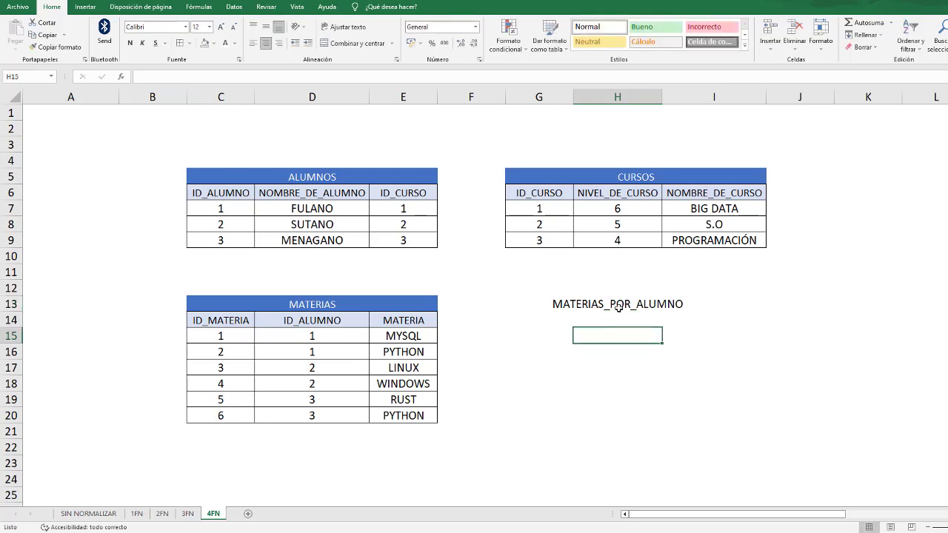
# Step: Compare the 4FN table titles and CURSOS headers with the original columns on the SIN NORMALIZAR sheet and the tables on the 3FN sheet
pyautogui.click(316, 305)
pyautogui.click(324, 185)
pyautogui.click(575, 178)
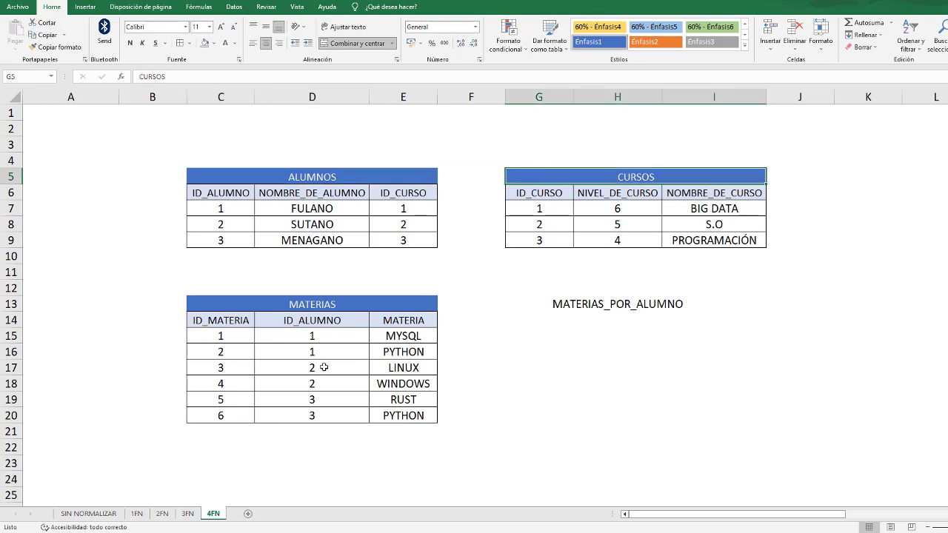
pyautogui.click(93, 514)
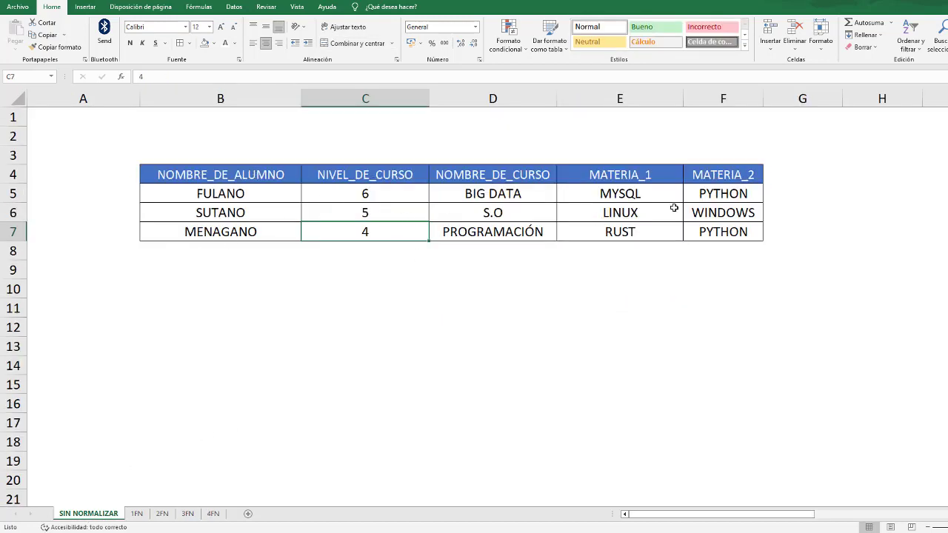
pyautogui.click(632, 176)
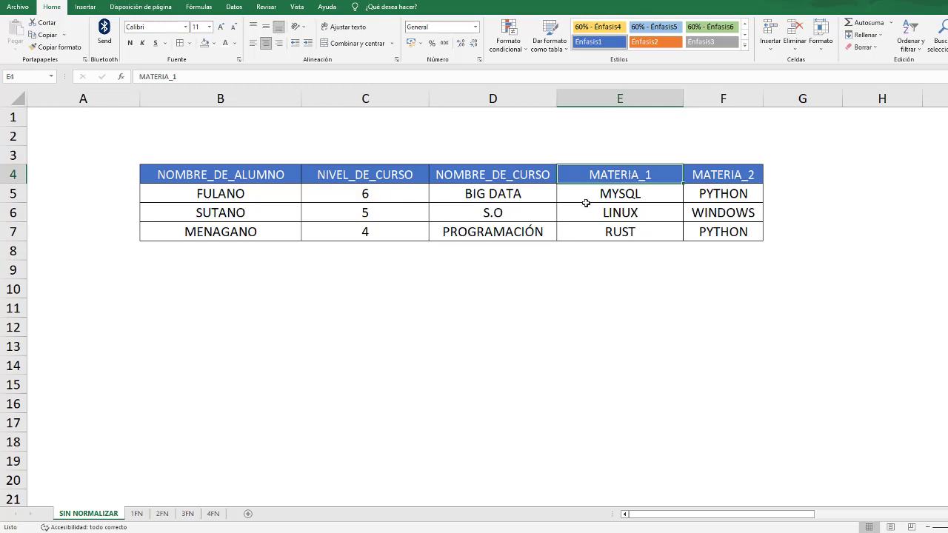
pyautogui.click(524, 178)
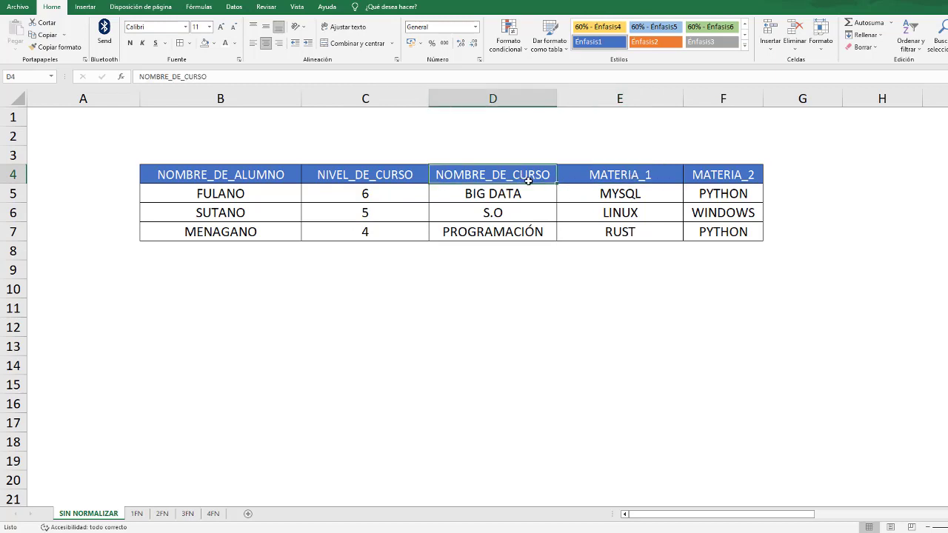
pyautogui.click(238, 181)
pyautogui.click(188, 514)
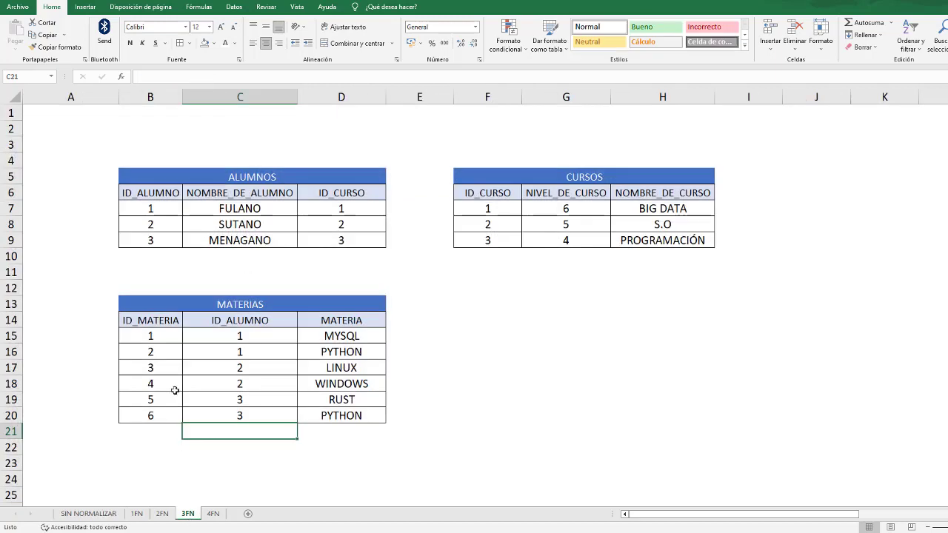
pyautogui.click(213, 513)
pyautogui.click(611, 312)
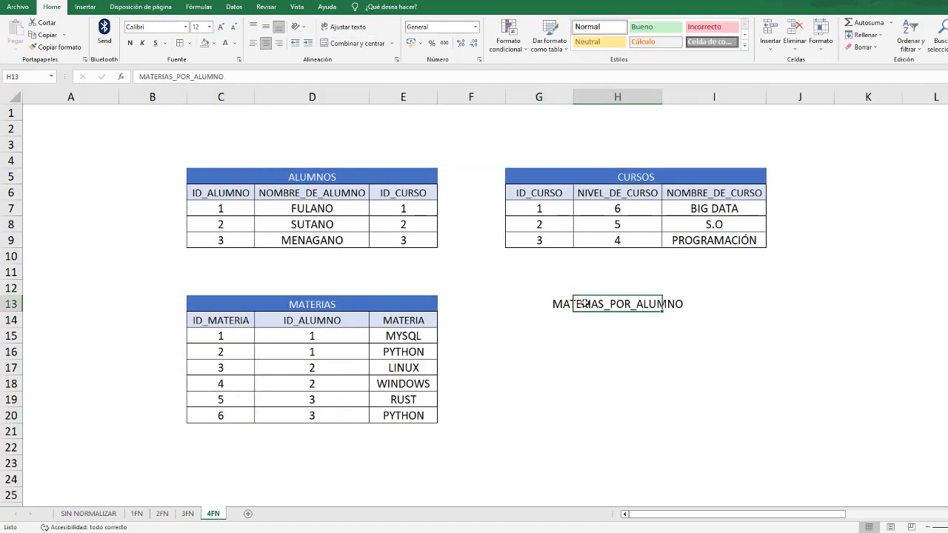
pyautogui.click(697, 190)
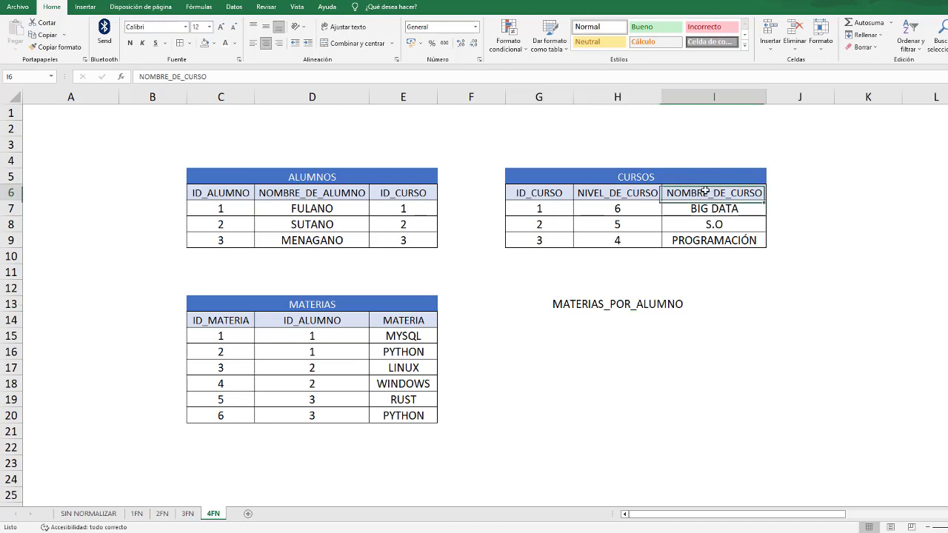
pyautogui.click(613, 190)
pyautogui.click(529, 194)
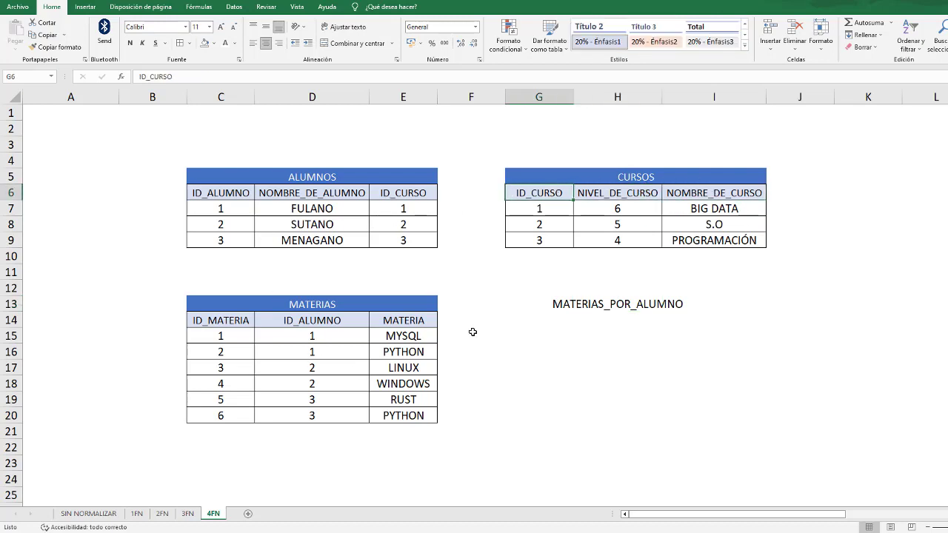
# Step: Apply the Énfasis1 cell style to G13:I13 and merge and center the MATERIAS_POR_ALUMNO title across it
pyautogui.click(590, 307)
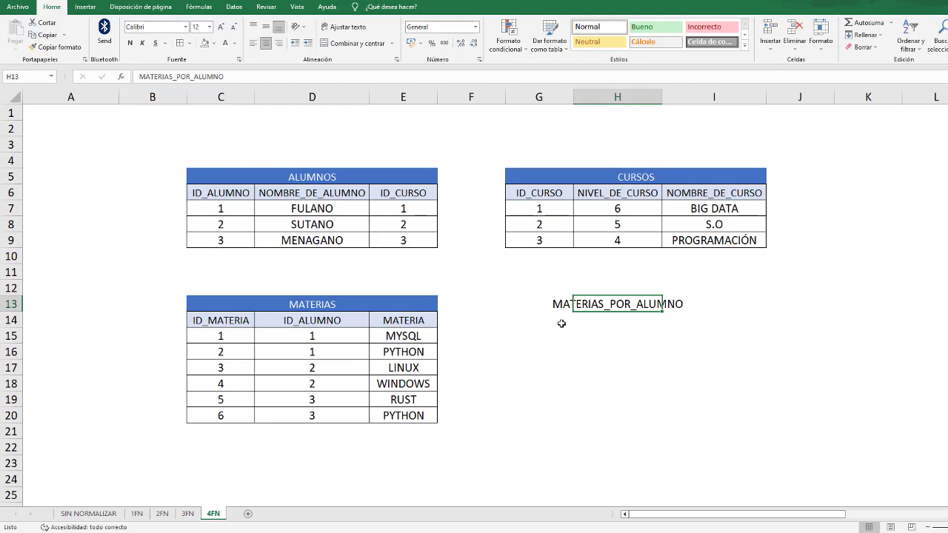
pyautogui.moveTo(547, 305); pyautogui.dragTo(696, 305)
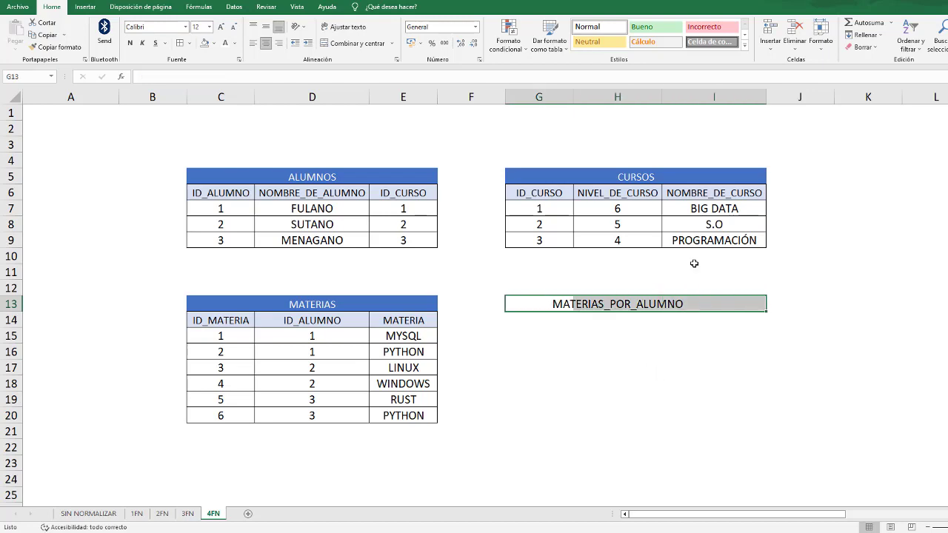
pyautogui.click(743, 46)
pyautogui.click(597, 177)
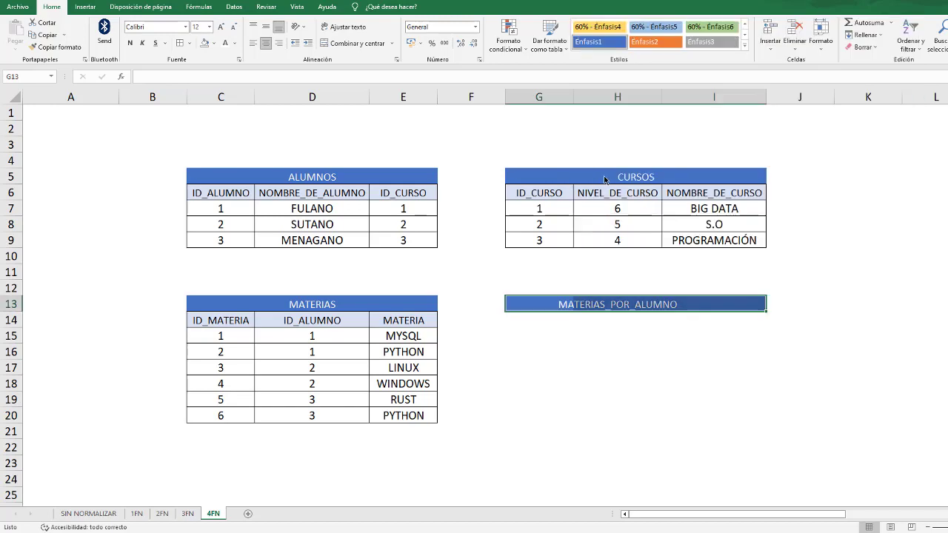
pyautogui.click(356, 44)
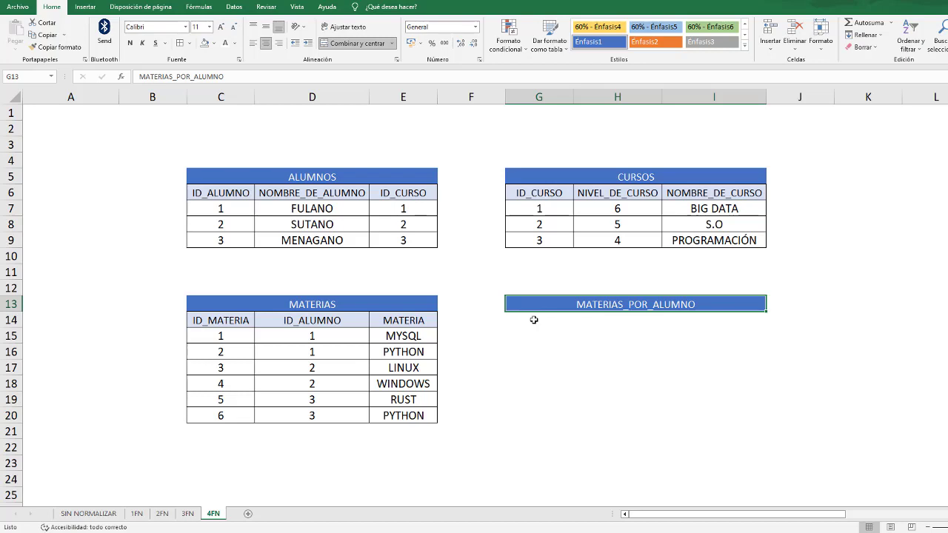
# Step: Examine the empty area G14:I20 under MATERIAS_POR_ALUMNO against the ID_ALUMNO and MATERIA columns in D14:E20, and select cell G14
pyautogui.moveTo(534, 320); pyautogui.dragTo(737, 420)
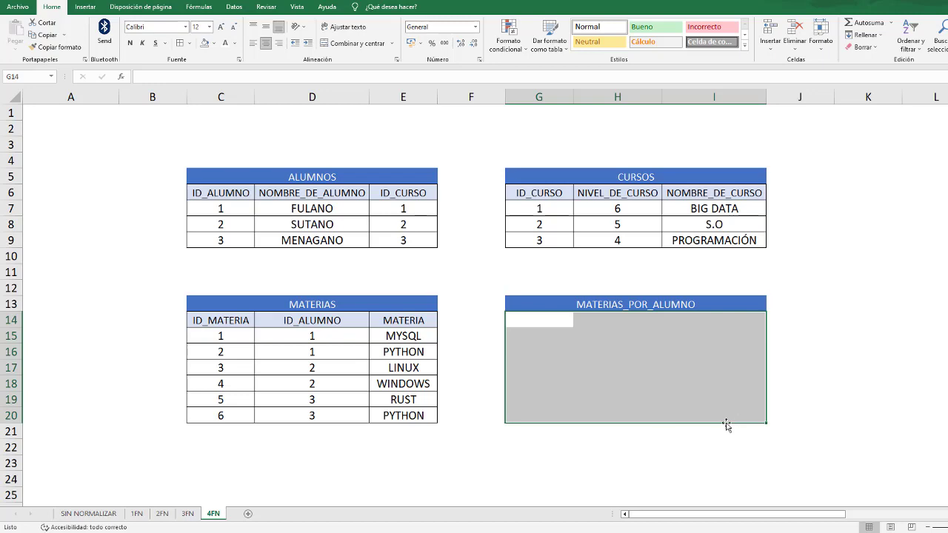
pyautogui.click(243, 304)
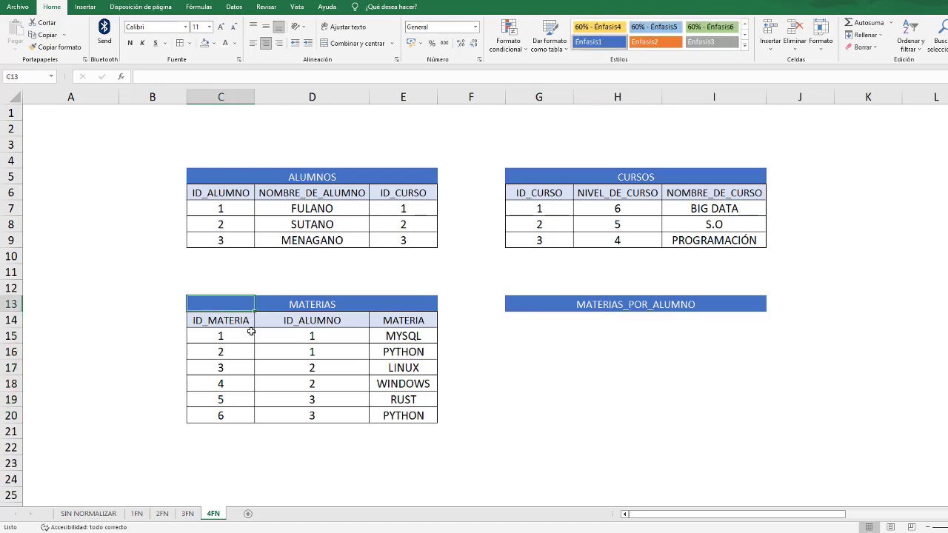
pyautogui.moveTo(286, 321); pyautogui.dragTo(337, 349)
pyautogui.hotkey('shift', 'Down')
pyautogui.hotkey('shift', 'Right')
pyautogui.hotkey('shift', 'Down')
pyautogui.hotkey('shift', 'Down')
pyautogui.hotkey('shift', 'Down')
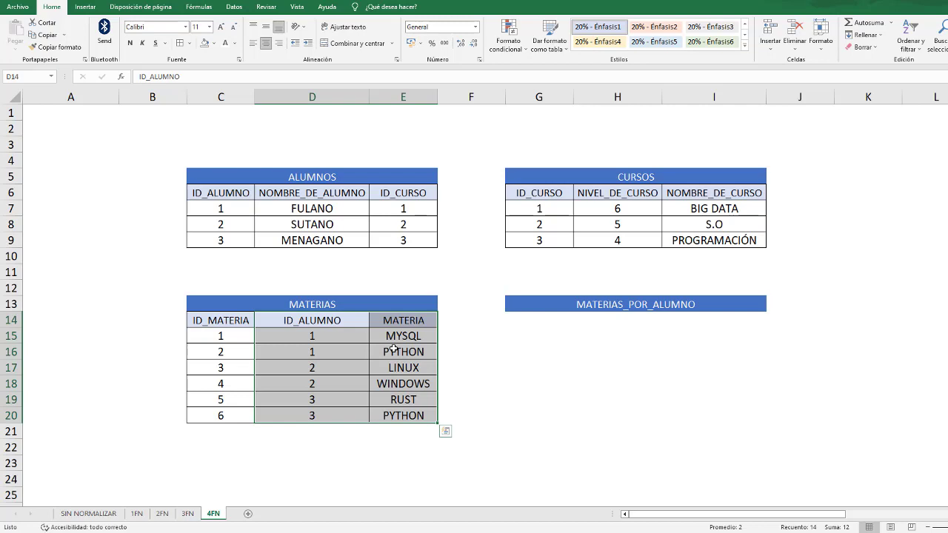
pyautogui.click(538, 317)
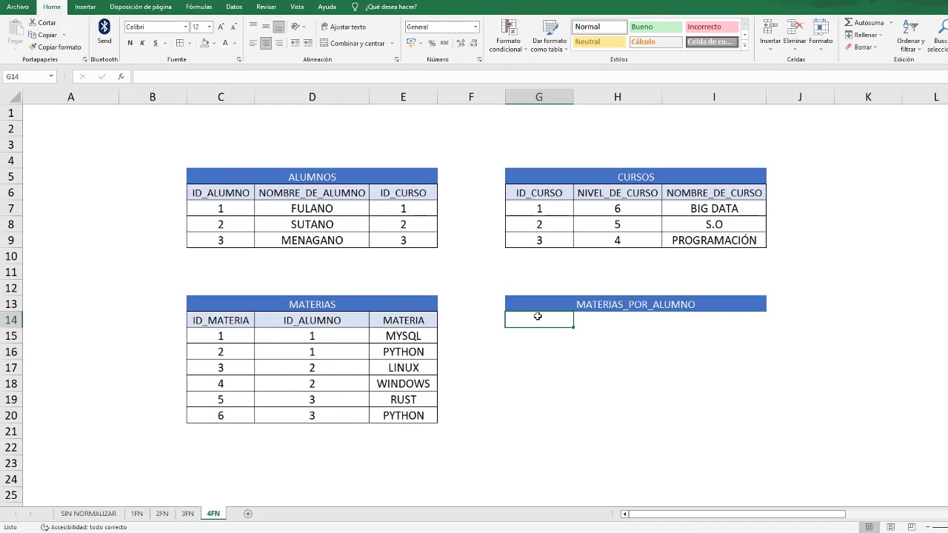
# Step: Enter the column header ID_MPA in G14 under the MATERIAS_POR_ALUMNO title
pyautogui.write('ID_')
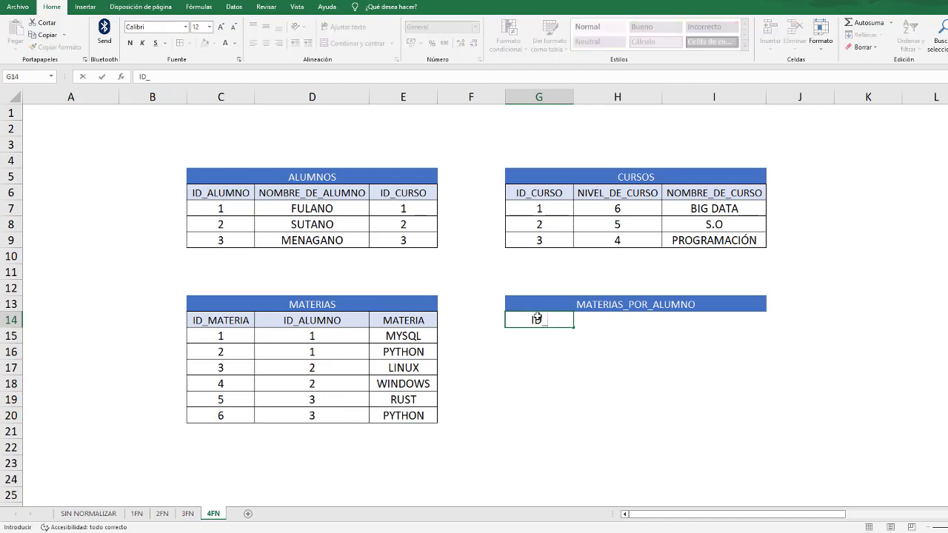
pyautogui.write('MPA')
pyautogui.click(595, 323)
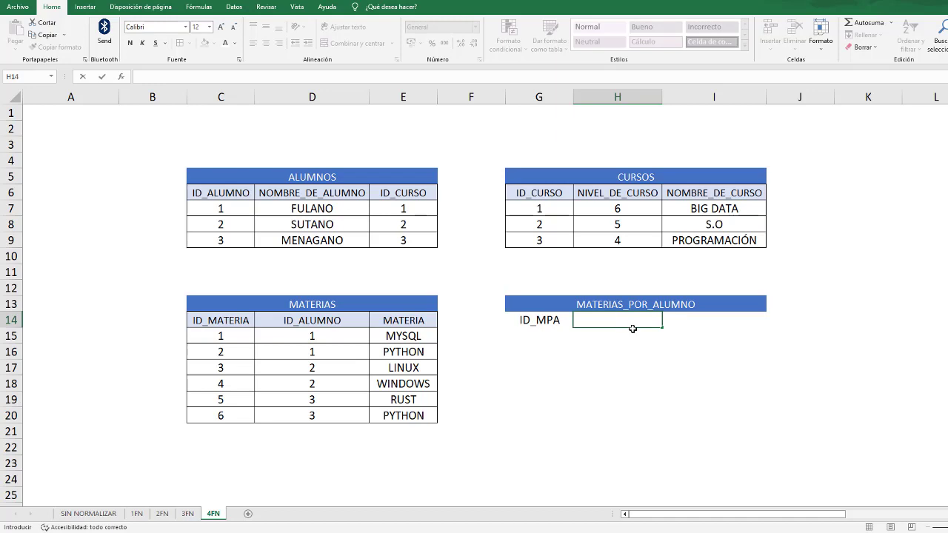
pyautogui.click(695, 322)
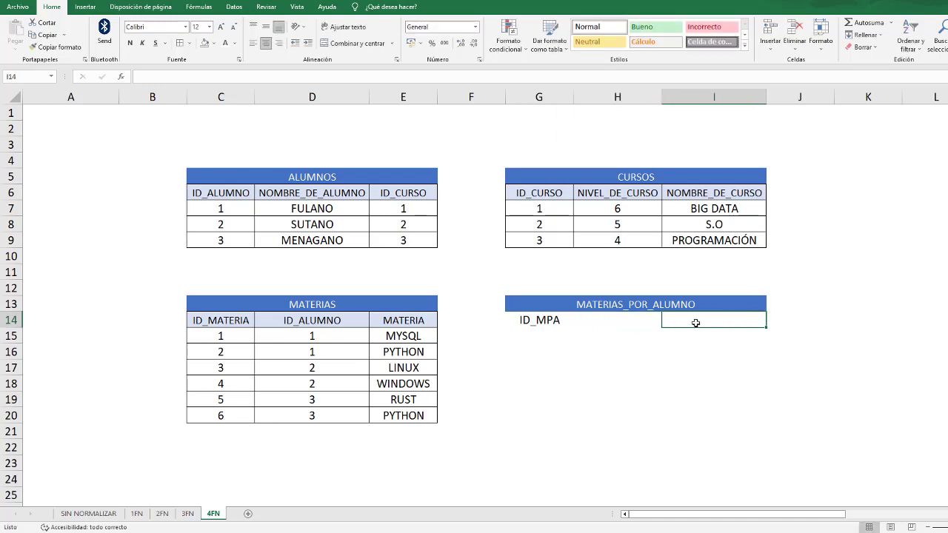
# Step: Copy the ID_MATERIA and ID_ALUMNO columns from C14:D20 of the MATERIAS table into MATERIAS_POR_ALUMNO starting at H14
pyautogui.click(215, 321)
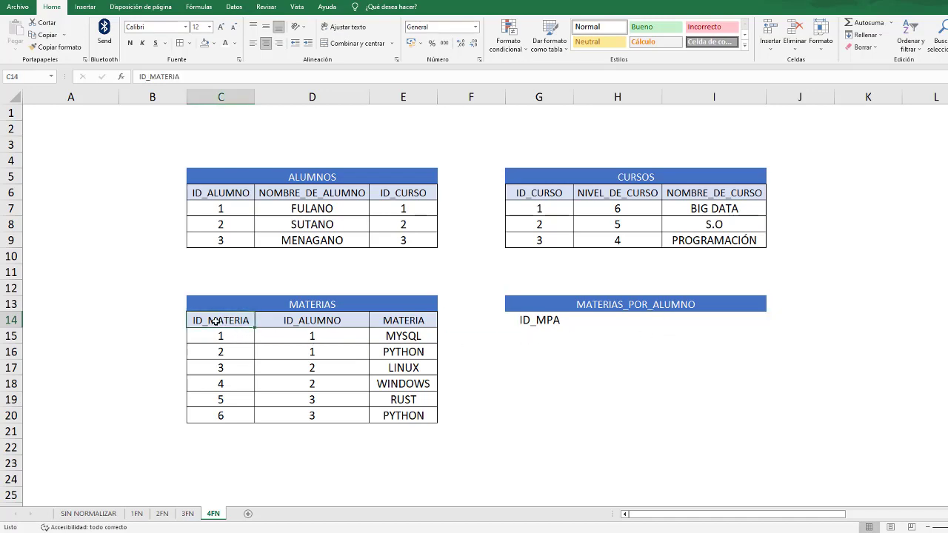
pyautogui.moveTo(215, 321); pyautogui.dragTo(343, 410)
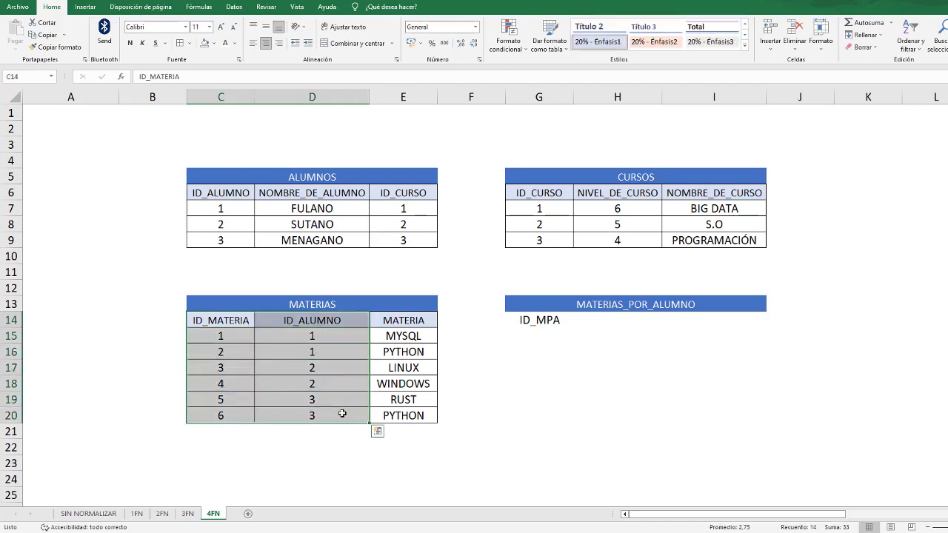
pyautogui.hotkey('ctrl', 'c')
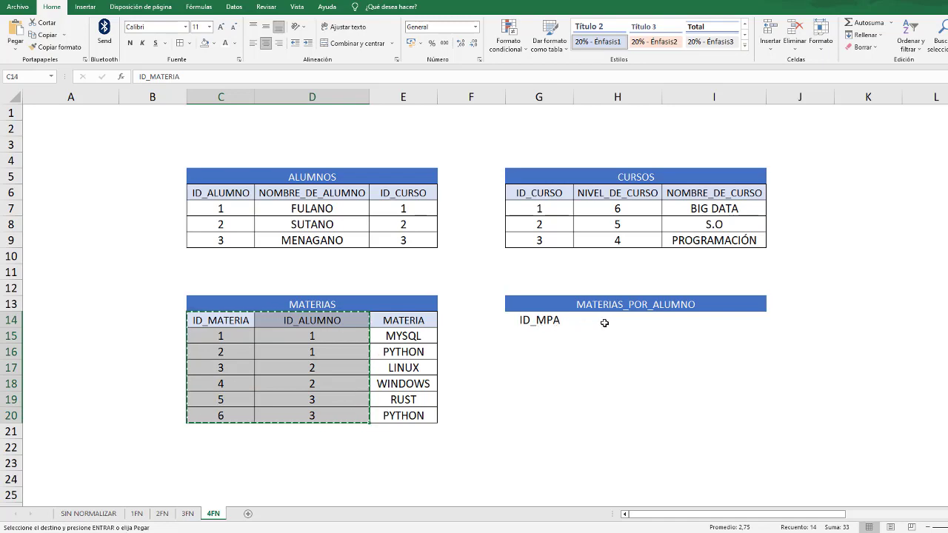
pyautogui.click(609, 321)
pyautogui.hotkey('ctrl', 'v')
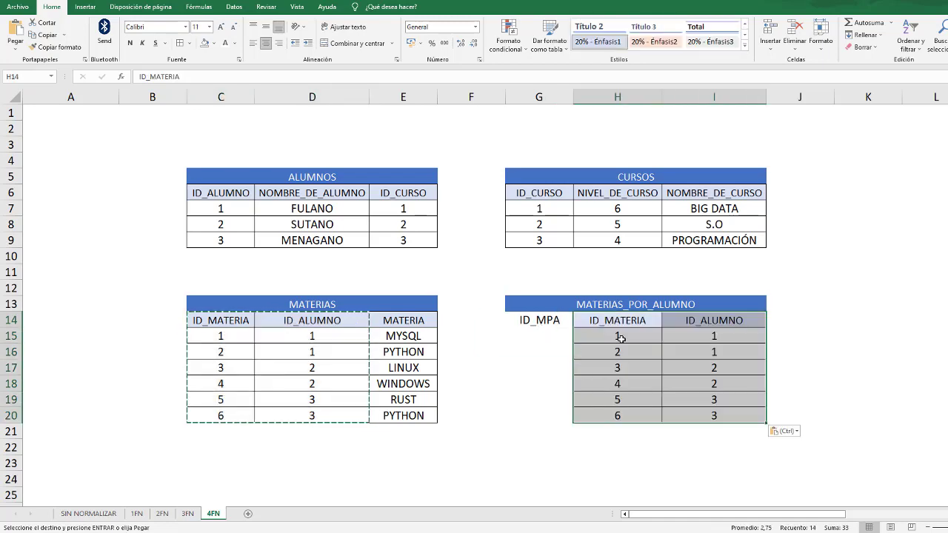
# Step: Number the ID_MPA column from 1 to 6 in cells G15:G20
pyautogui.click(542, 337)
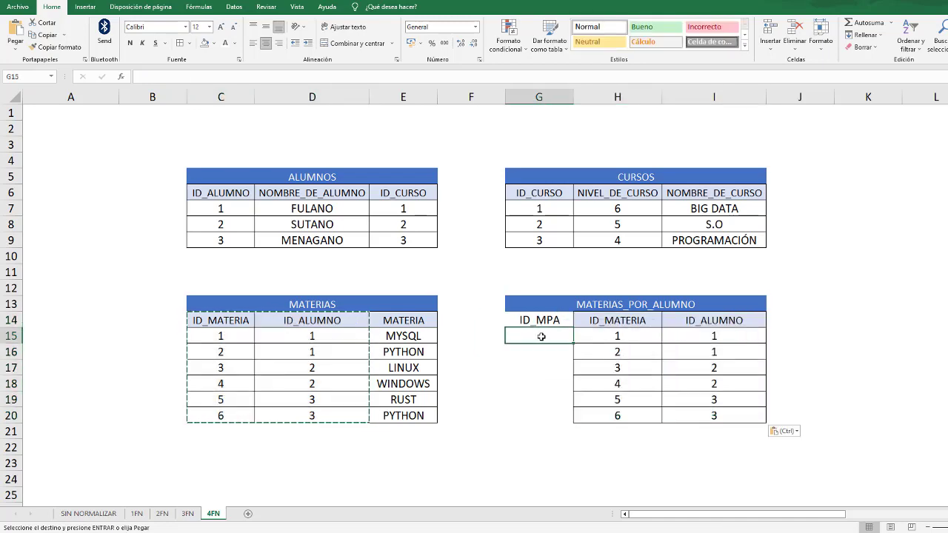
pyautogui.press('Escape')
pyautogui.press('Return')
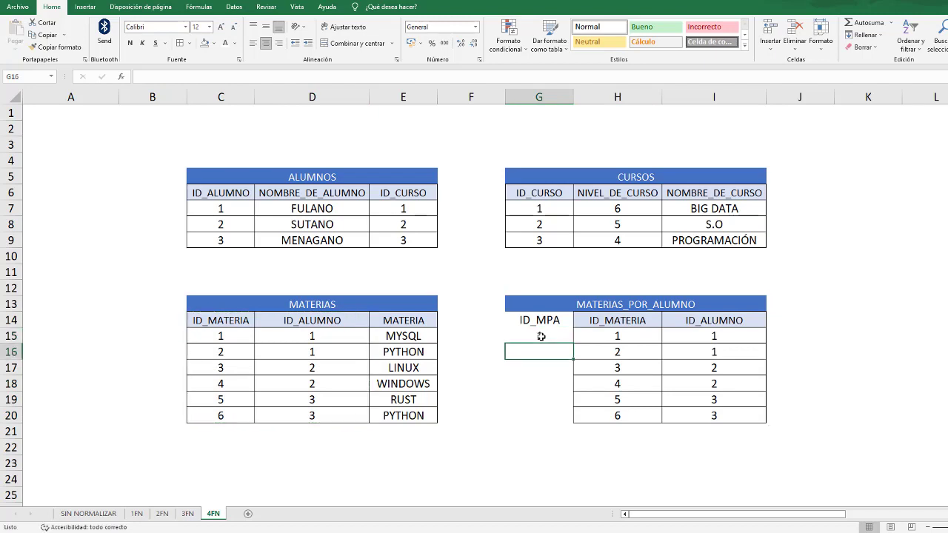
pyautogui.write('2')
pyautogui.press('Return')
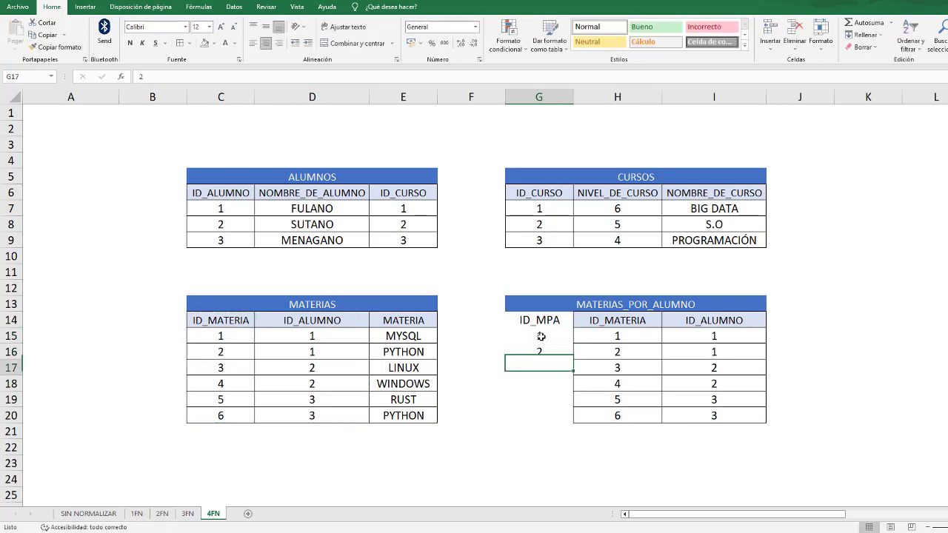
pyautogui.write('3')
pyautogui.press('Return')
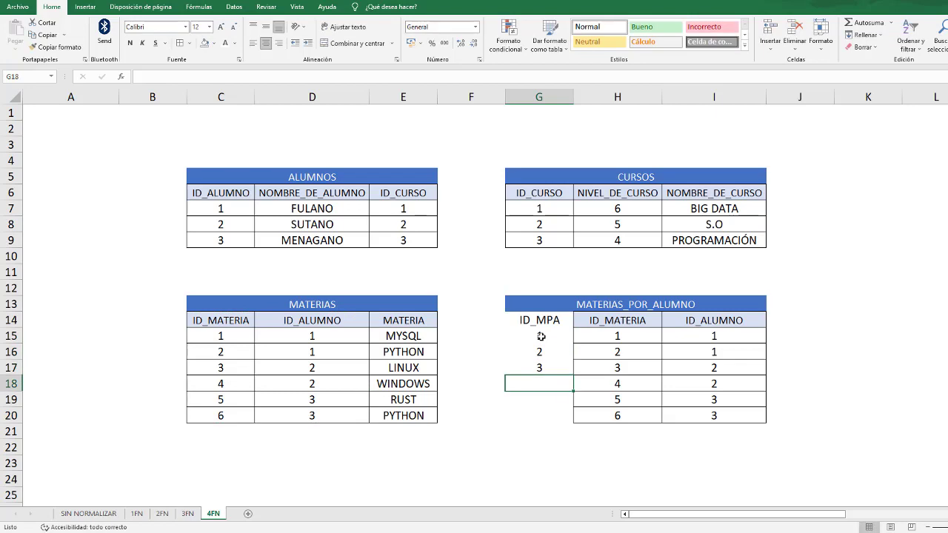
pyautogui.write('4')
pyautogui.press('Return')
pyautogui.write('5')
pyautogui.press('Return')
pyautogui.write('6')
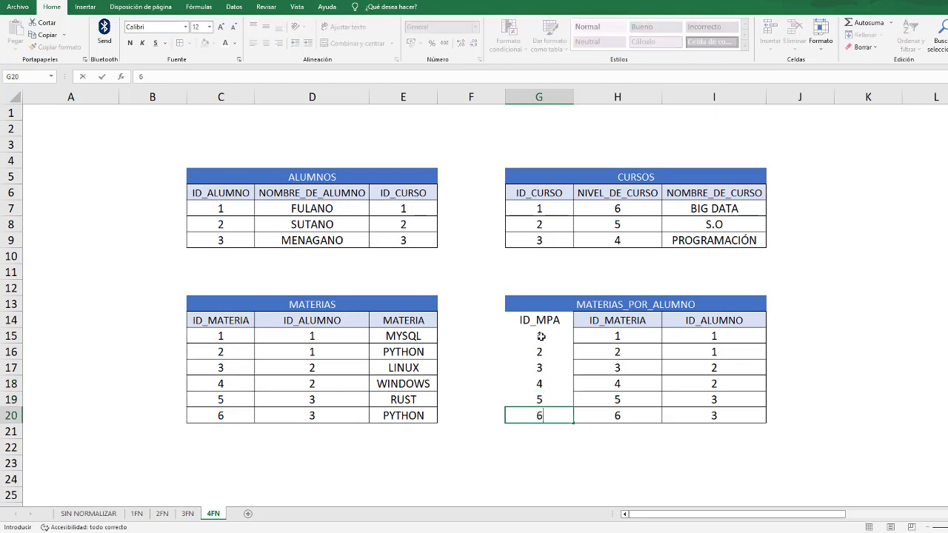
# Step: Apply borders to all cells of the ID_MPA column, G14:G20
pyautogui.hotkey('shift', 'Up')
pyautogui.hotkey('shift', 'Up')
pyautogui.hotkey('shift', 'Up')
pyautogui.hotkey('shift', 'Up')
pyautogui.hotkey('shift', 'Up')
pyautogui.hotkey('shift', 'Up')
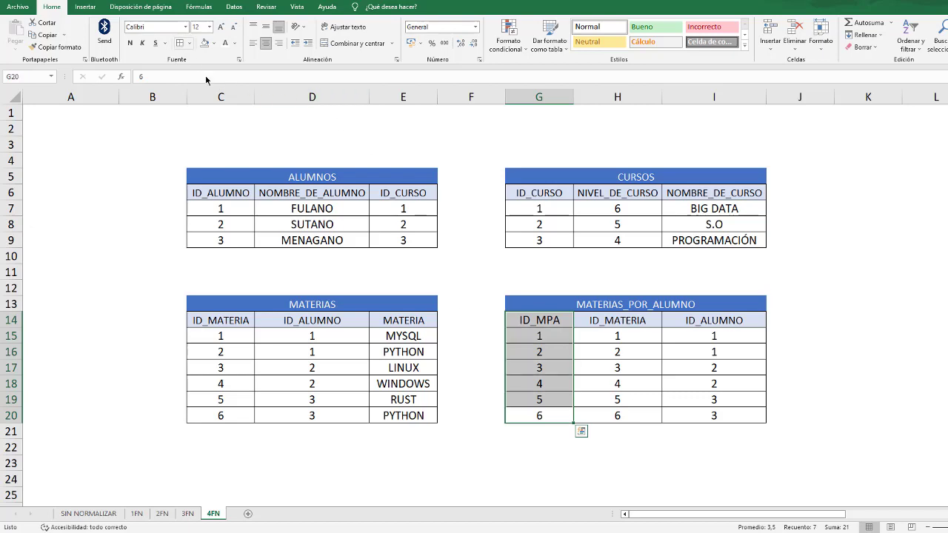
pyautogui.click(497, 385)
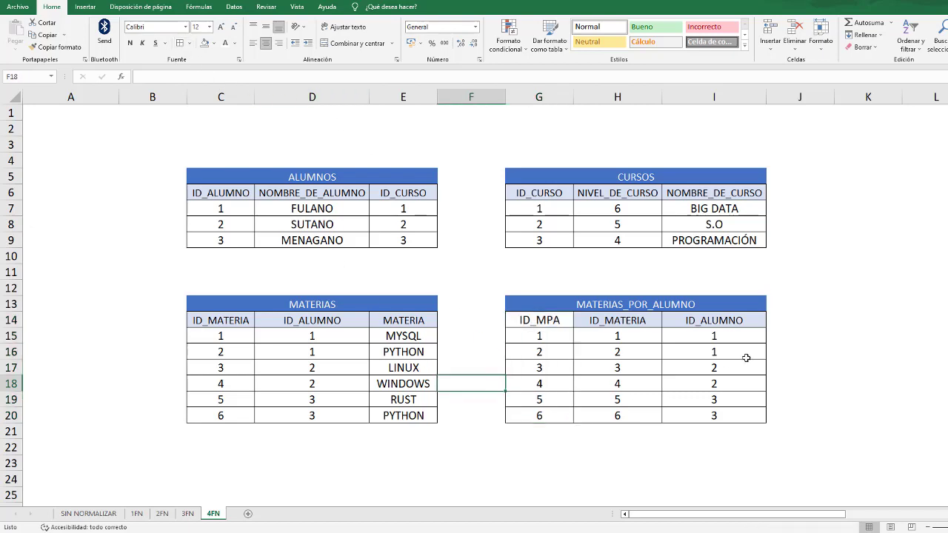
# Step: Apply the 20% - Énfasis1 cell style to the ID_MPA header in G14
pyautogui.click(559, 324)
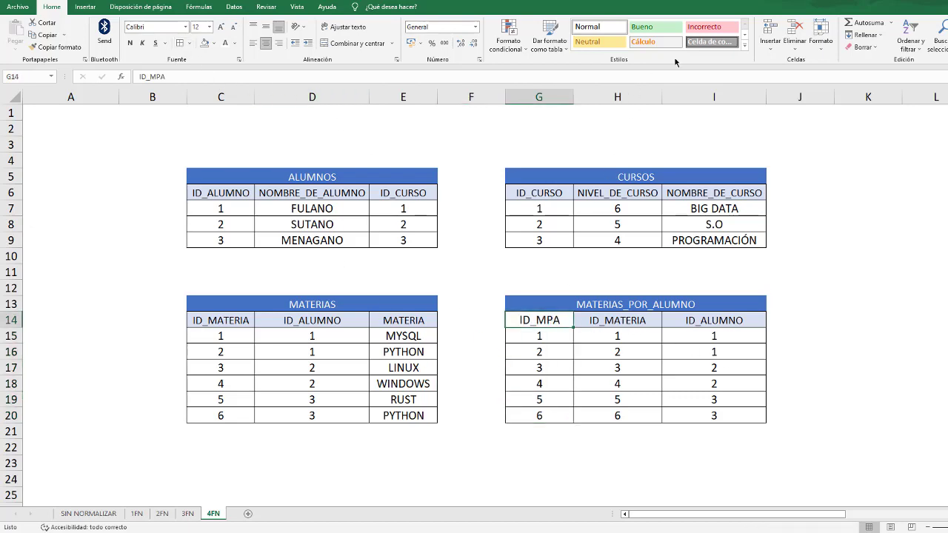
pyautogui.click(745, 46)
pyautogui.click(597, 133)
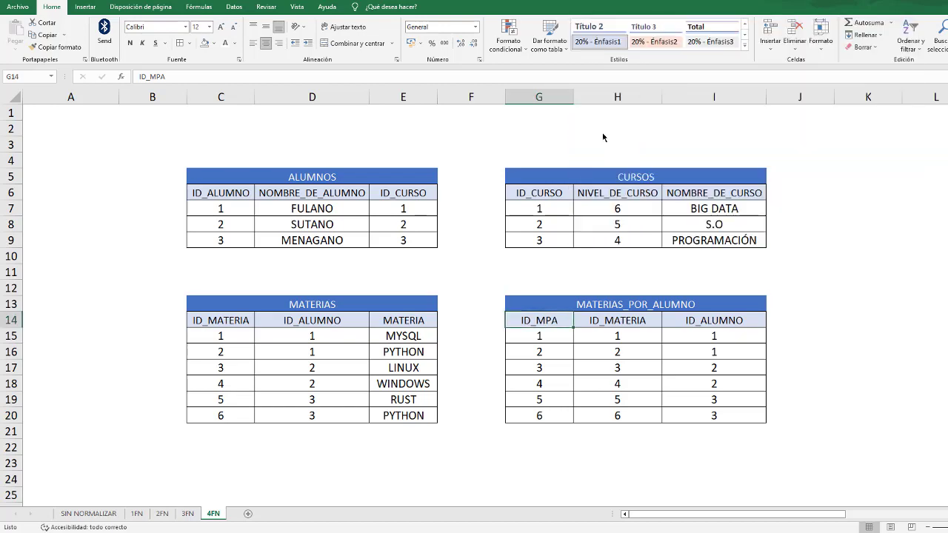
pyautogui.click(630, 302)
pyautogui.click(522, 322)
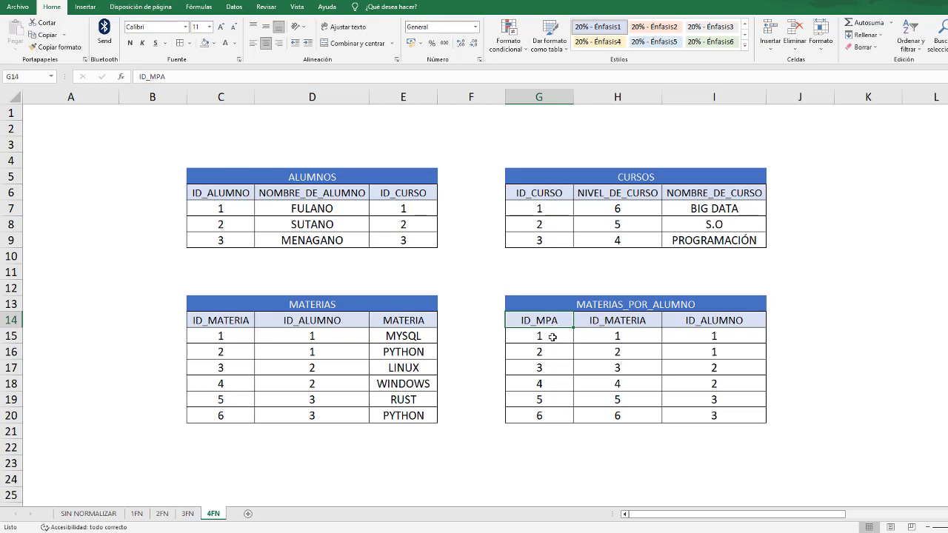
# Step: Review the completed MATERIAS_POR_ALUMNO table in G13:I20, checking its ID_MPA and ID_MATERIA values
pyautogui.click(552, 337)
pyautogui.click(559, 420)
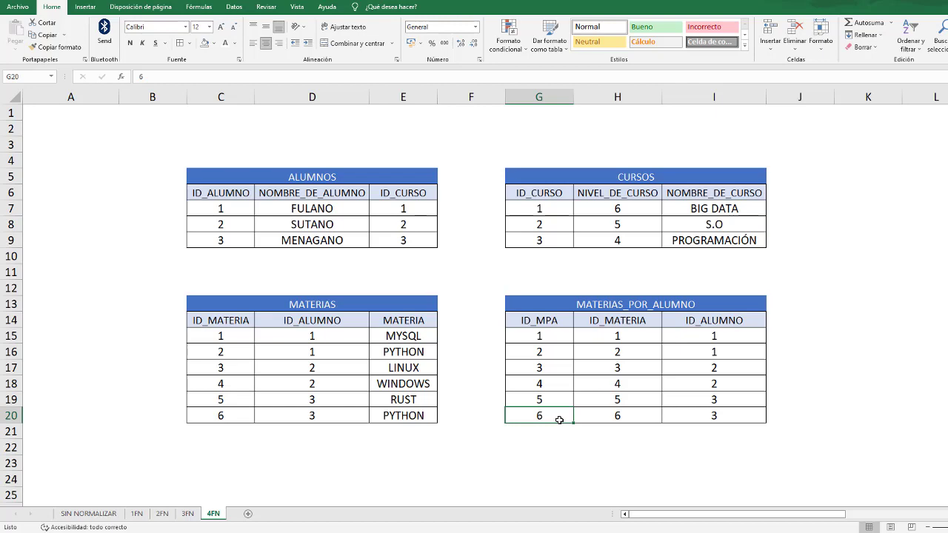
pyautogui.moveTo(548, 303); pyautogui.dragTo(753, 423)
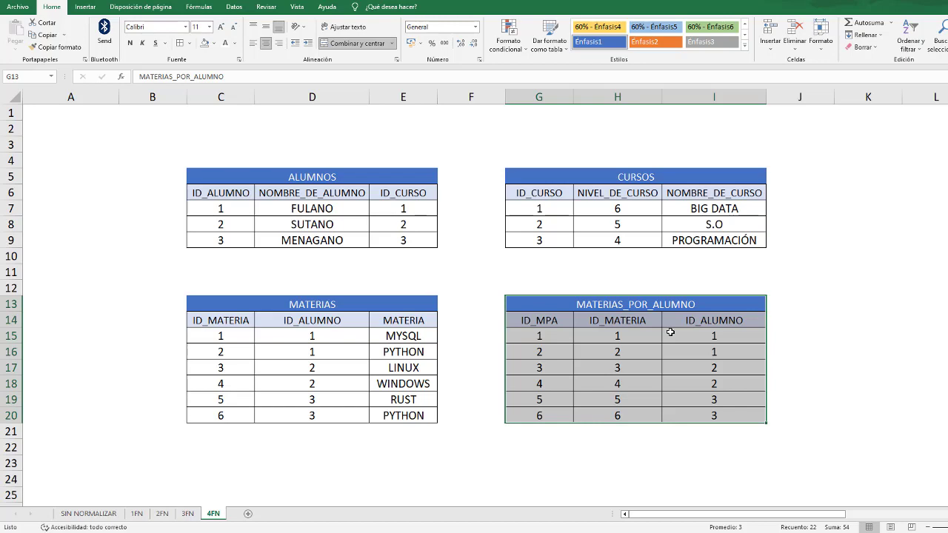
pyautogui.click(640, 338)
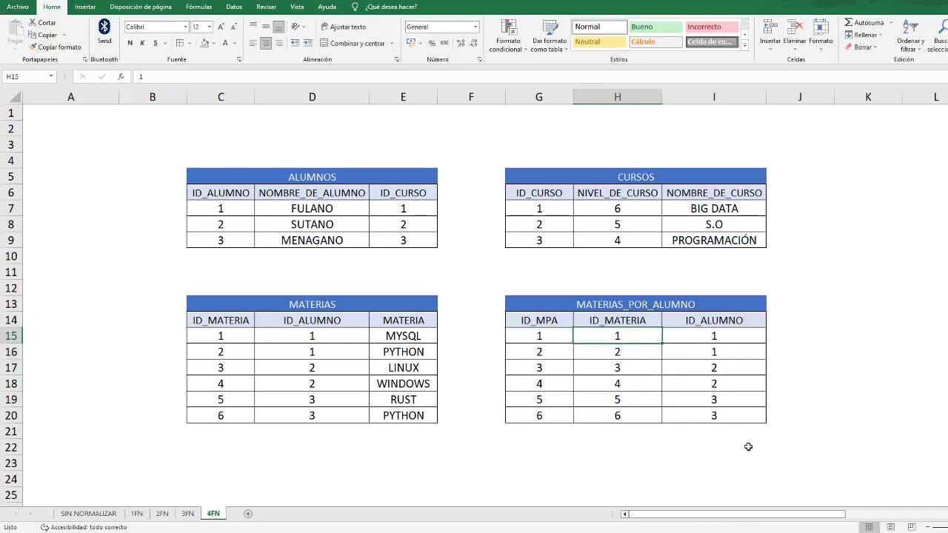
pyautogui.hotkey('ctrl', 'z')
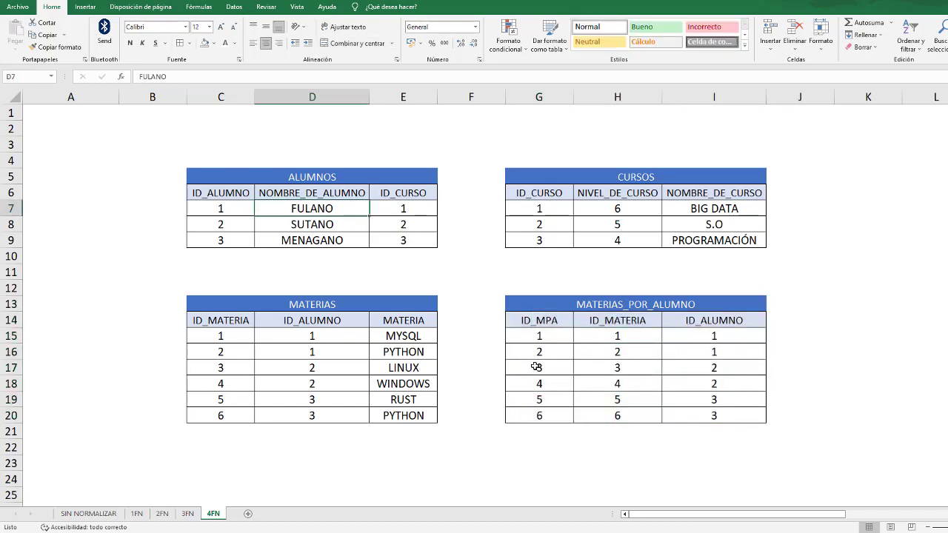
# Step: Compare the MATERIA_2 subjects of FULANO and MENAGANO on the SIN NORMALIZAR sheet, and return to the 4FN sheet
pyautogui.click(89, 513)
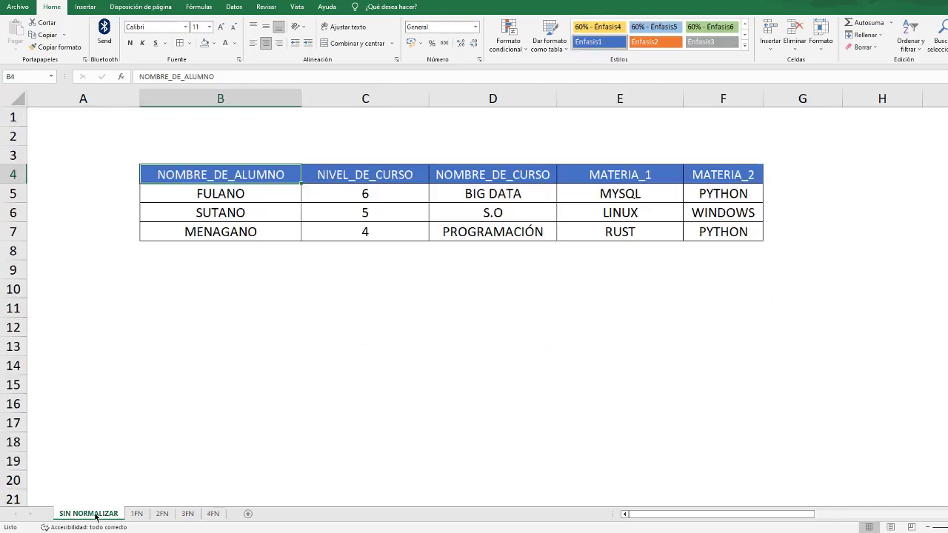
pyautogui.click(264, 194)
pyautogui.click(263, 232)
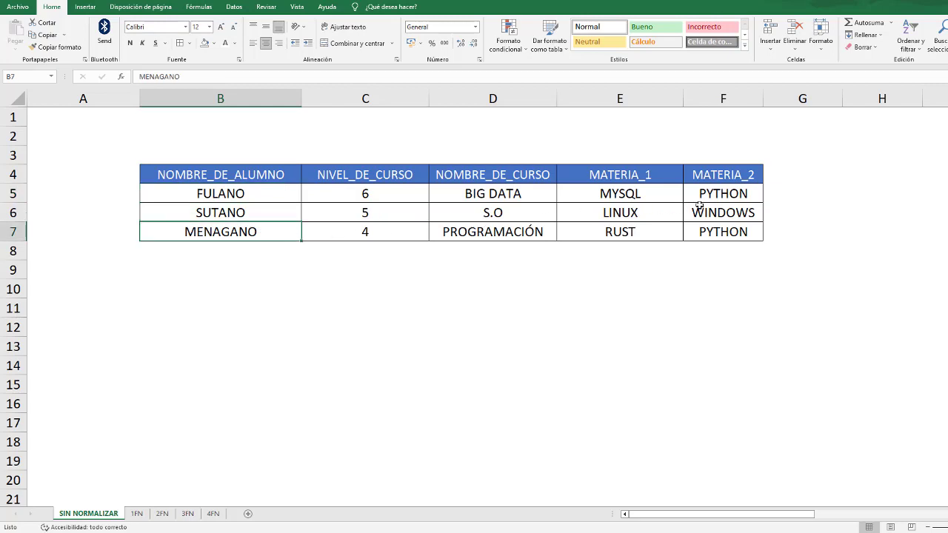
pyautogui.click(728, 195)
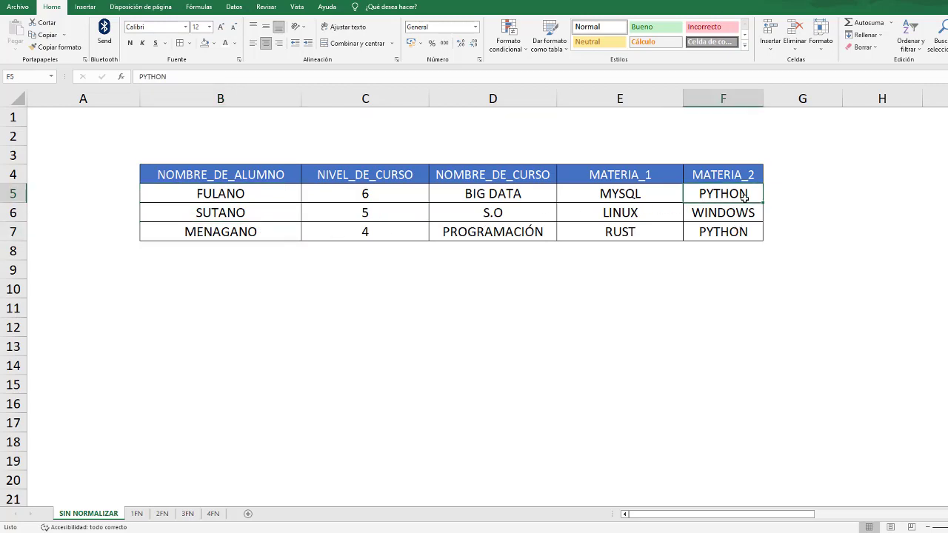
pyautogui.click(744, 229)
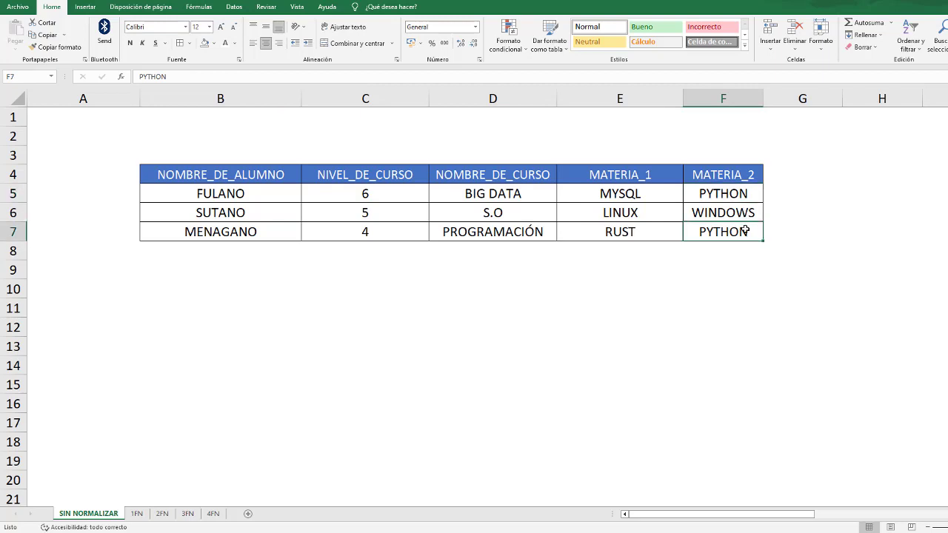
pyautogui.click(745, 197)
pyautogui.click(744, 229)
pyautogui.click(213, 514)
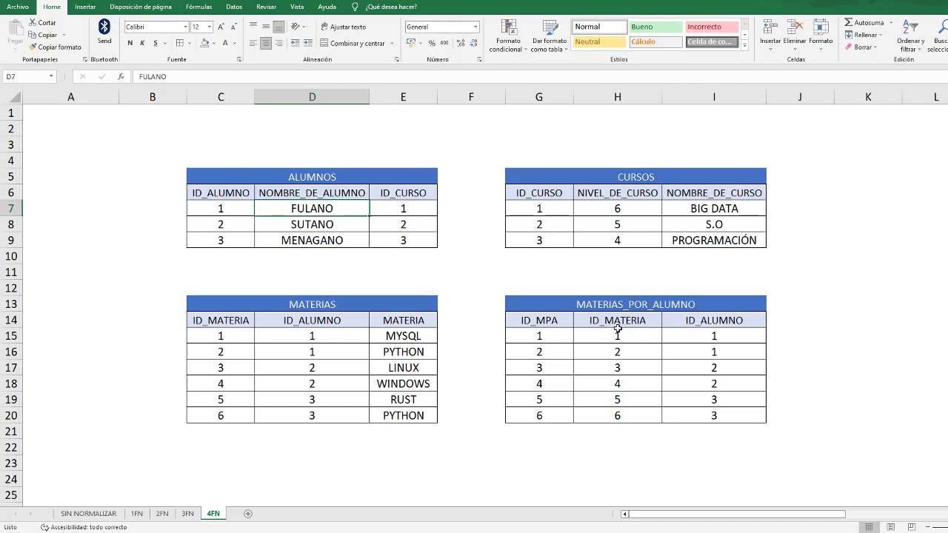
# Step: Set the ID_MATERIA in H20, the last row of MATERIAS_POR_ALUMNO, to 1 and review the table
pyautogui.click(729, 414)
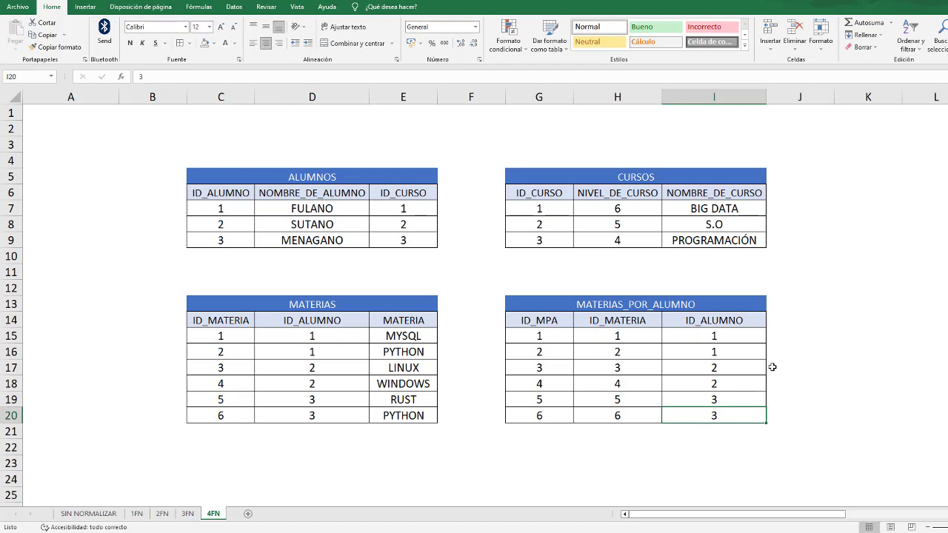
pyautogui.click(619, 336)
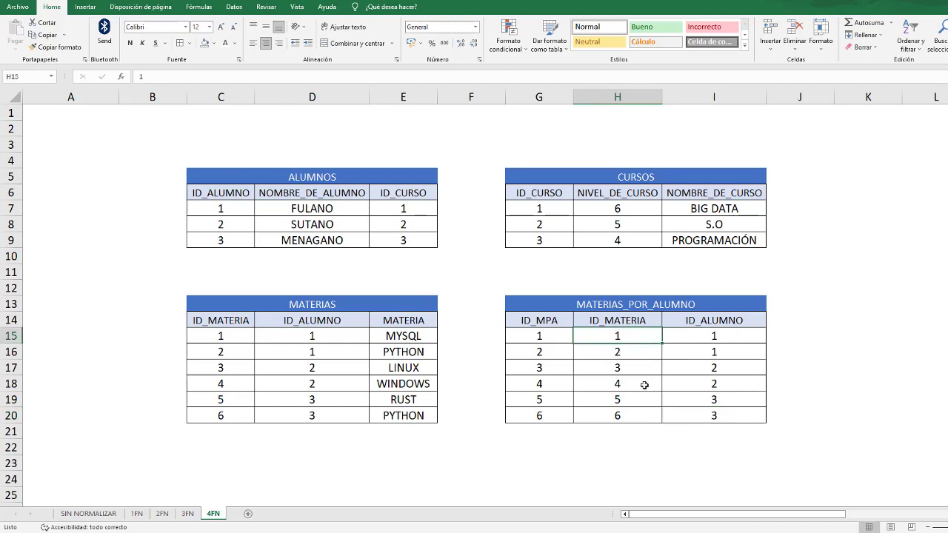
pyautogui.click(617, 416)
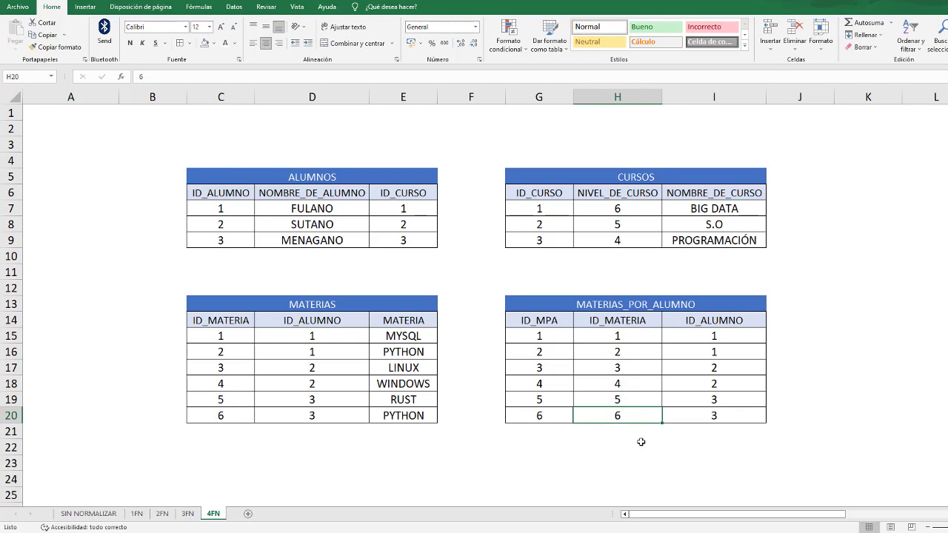
pyautogui.moveTo(222, 304); pyautogui.dragTo(430, 417)
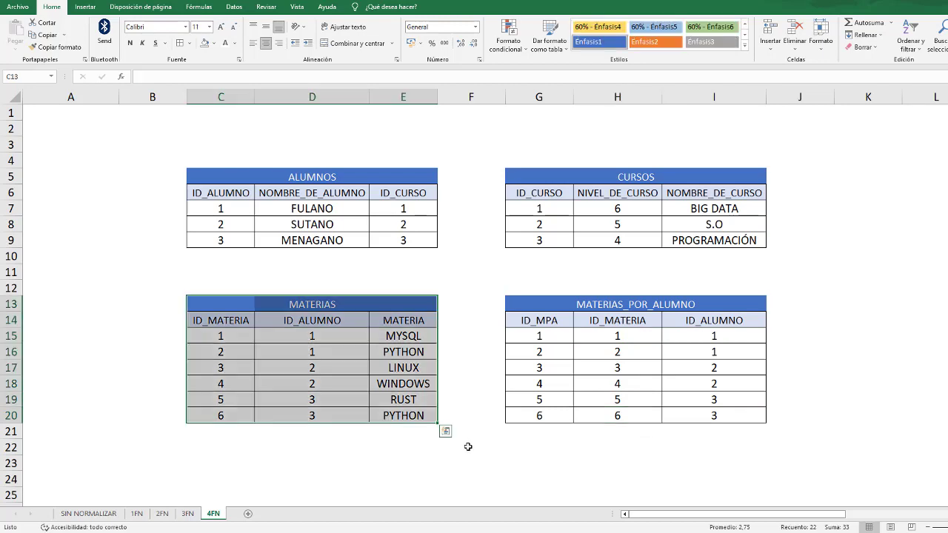
pyautogui.click(615, 417)
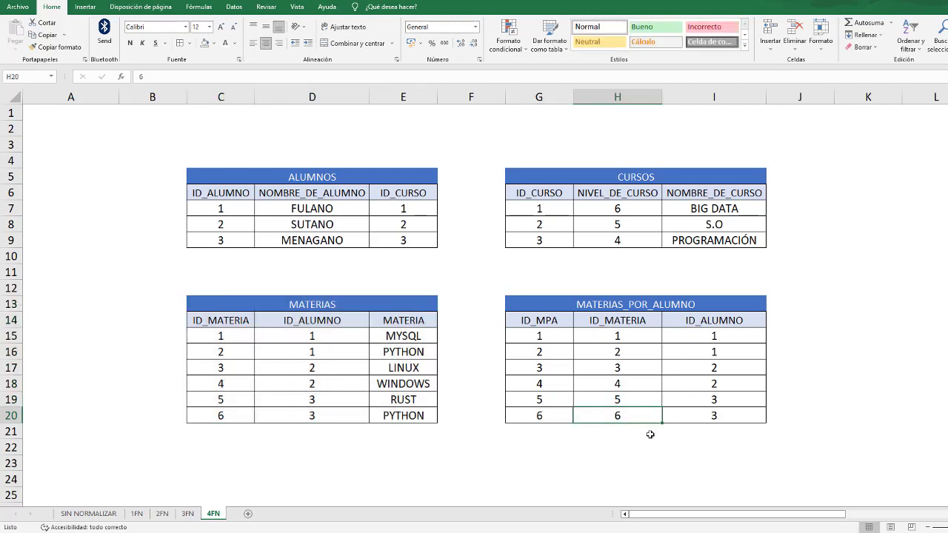
pyautogui.write('1')
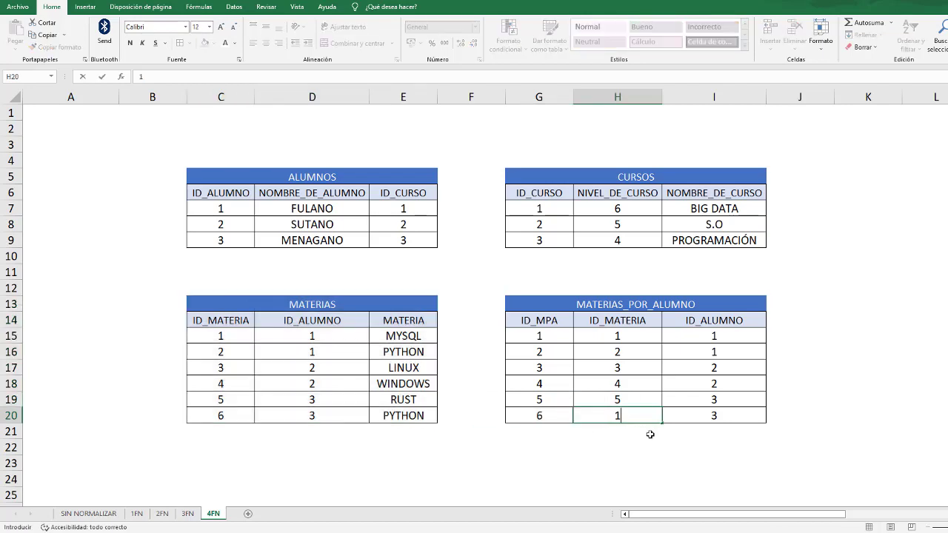
pyautogui.press('Return')
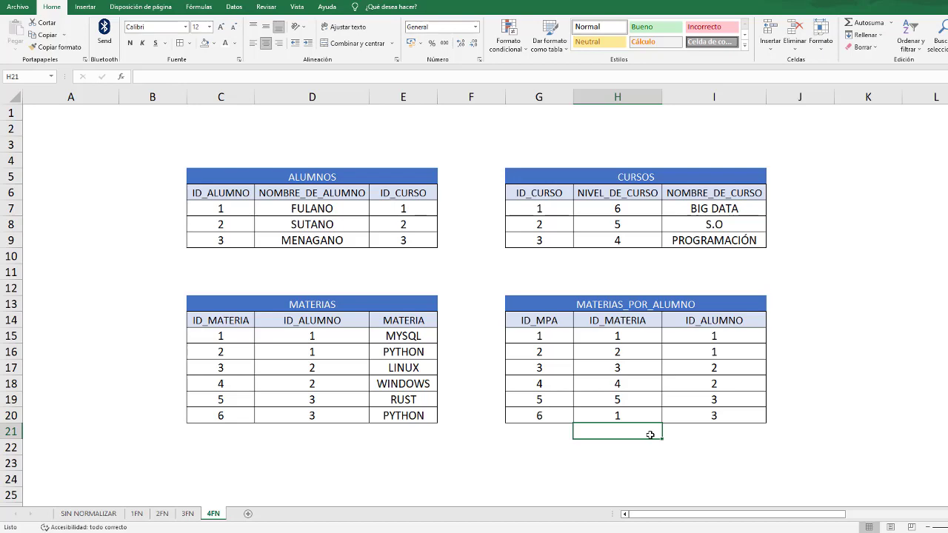
pyautogui.moveTo(524, 305); pyautogui.dragTo(743, 417)
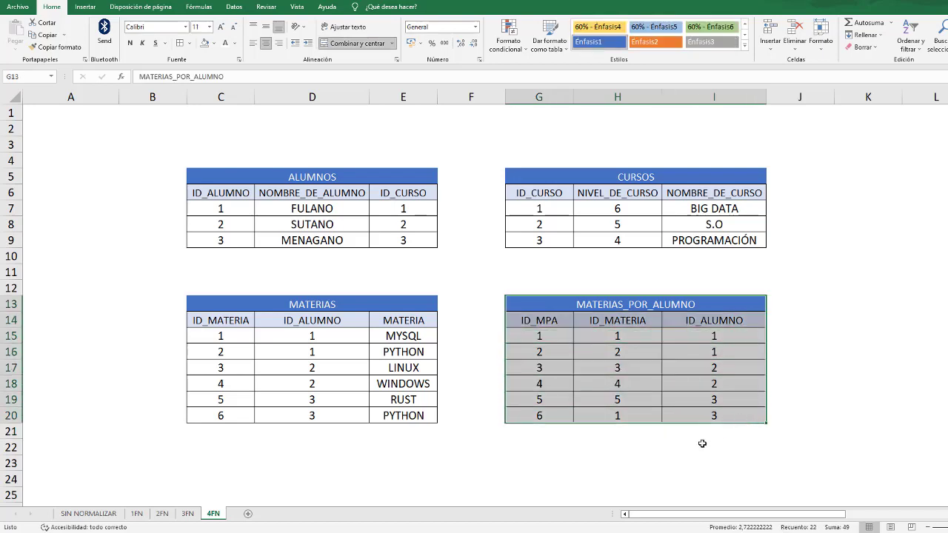
pyautogui.click(607, 435)
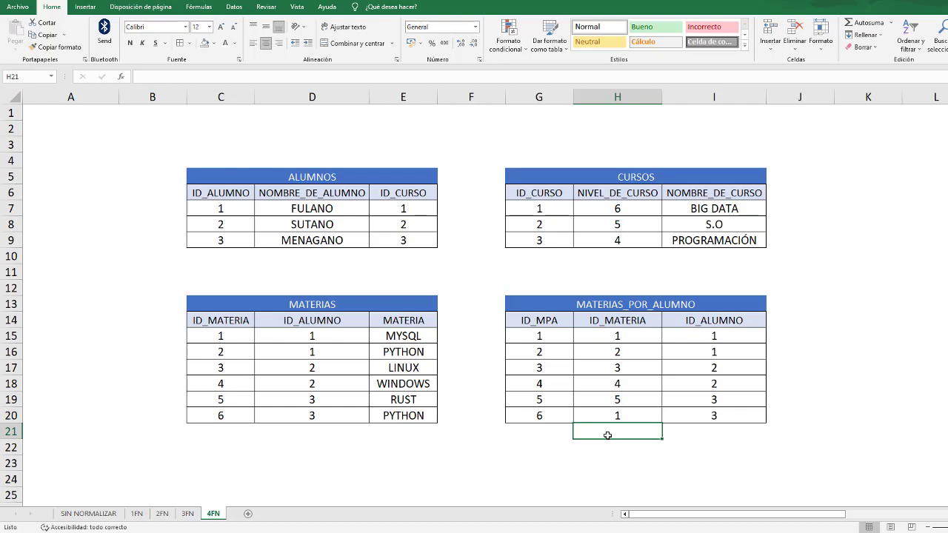
# Step: Clear the repeated PYTHON row in C20:E20 of the MATERIAS table and remove its cell borders
pyautogui.moveTo(220, 305); pyautogui.dragTo(412, 415)
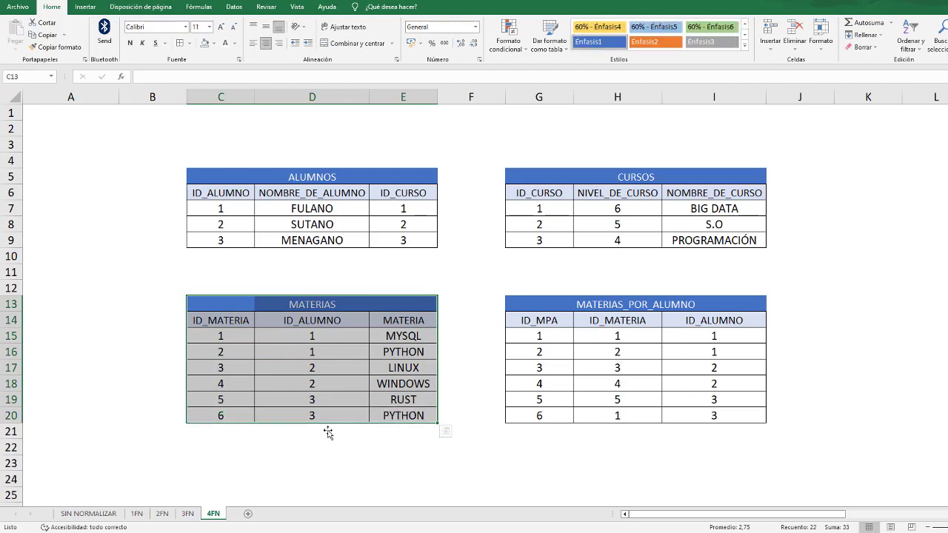
pyautogui.click(214, 413)
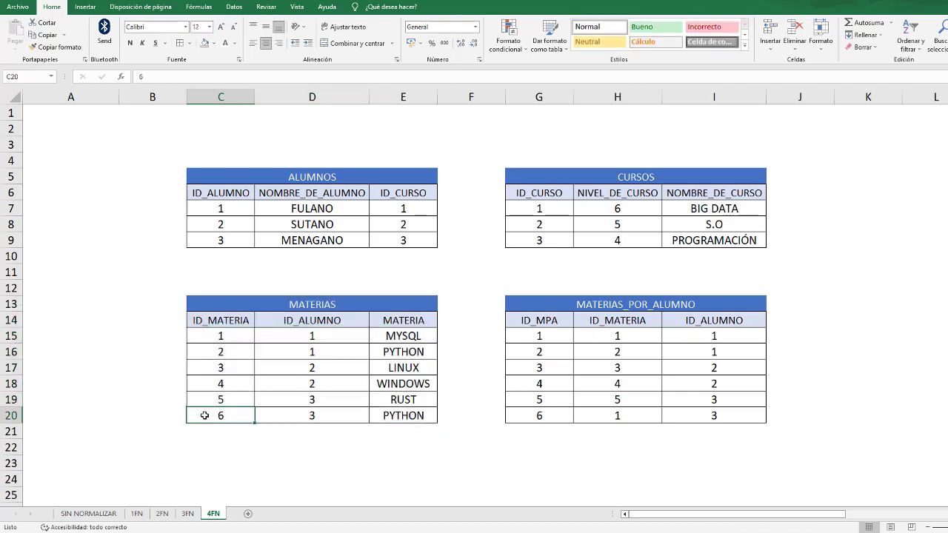
pyautogui.moveTo(200, 308); pyautogui.dragTo(403, 415)
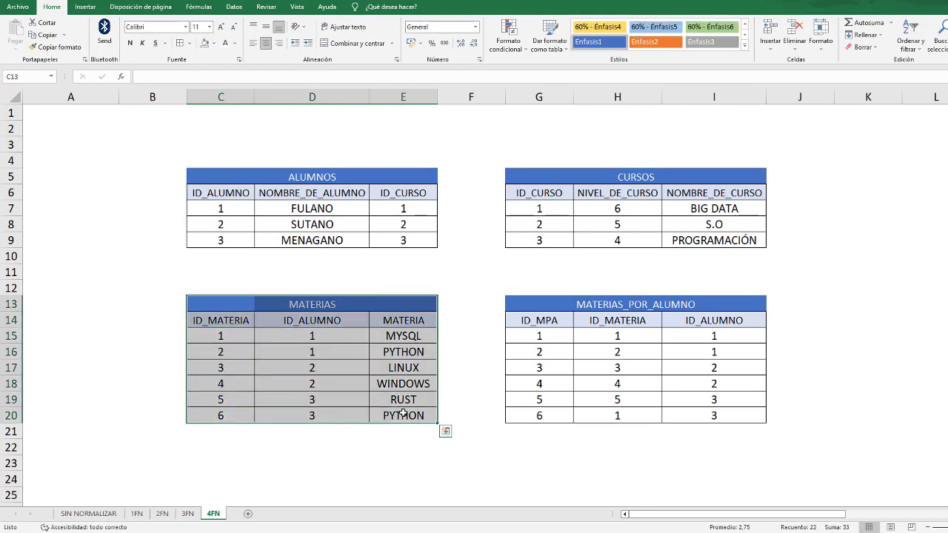
pyautogui.click(225, 416)
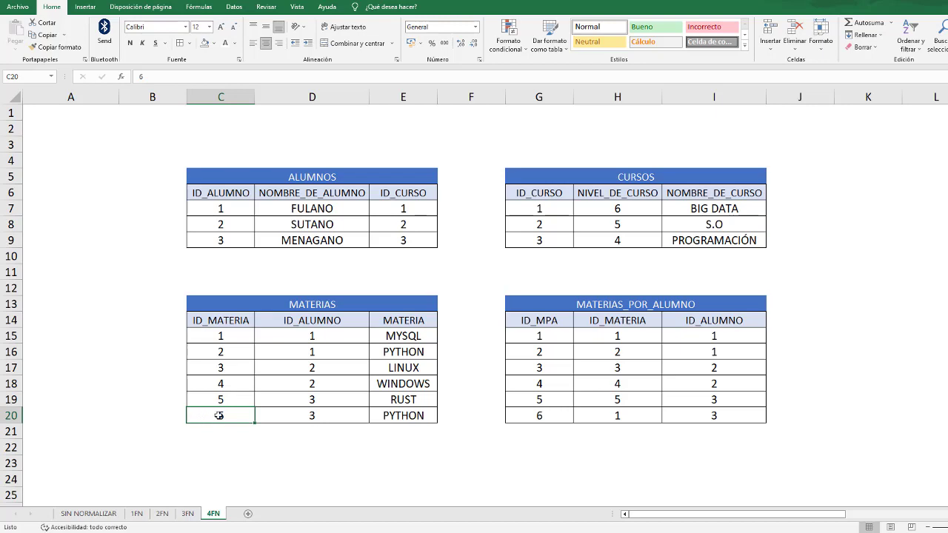
pyautogui.moveTo(219, 415); pyautogui.dragTo(393, 418)
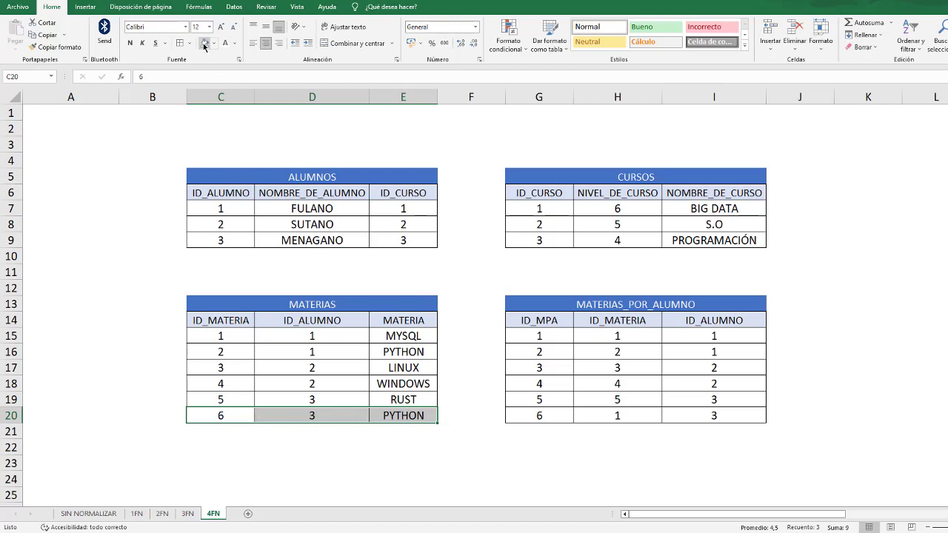
pyautogui.press('Delete')
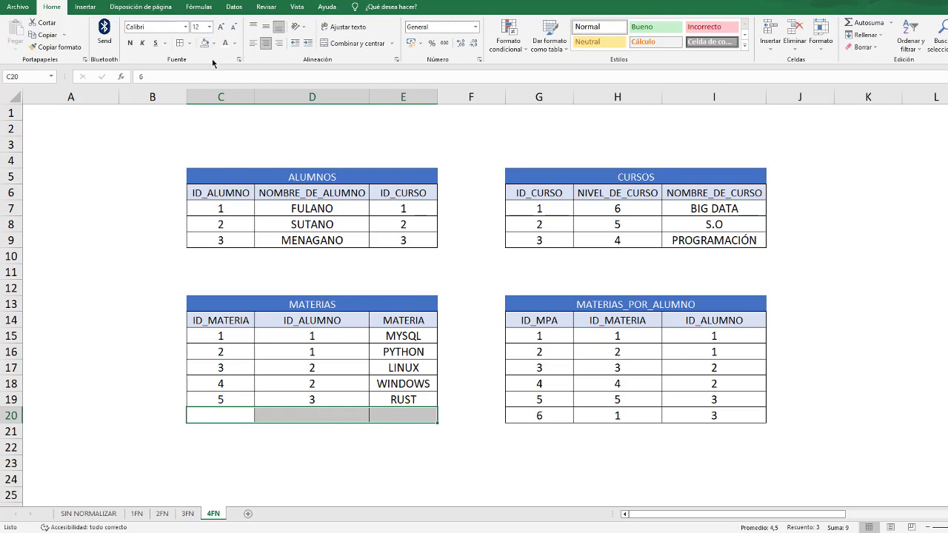
pyautogui.click(190, 43)
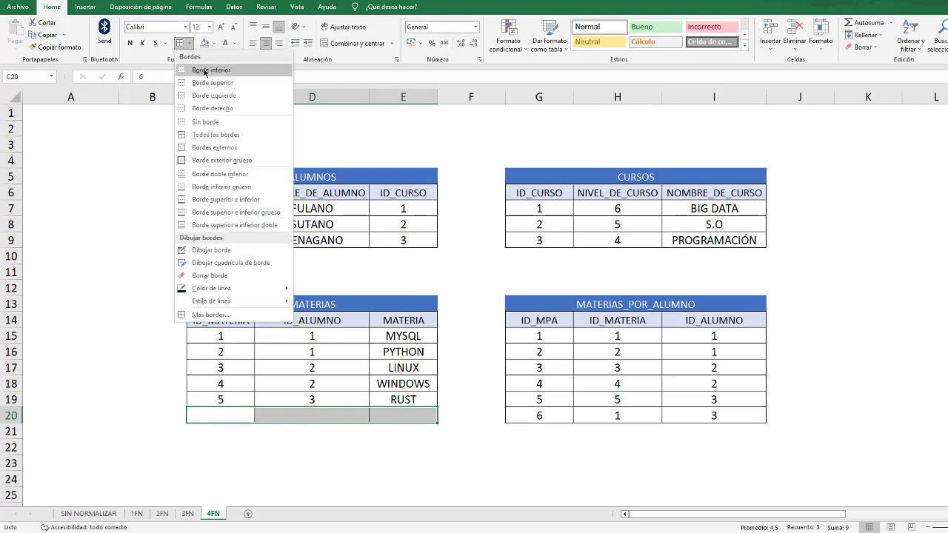
pyautogui.click(211, 121)
pyautogui.click(151, 414)
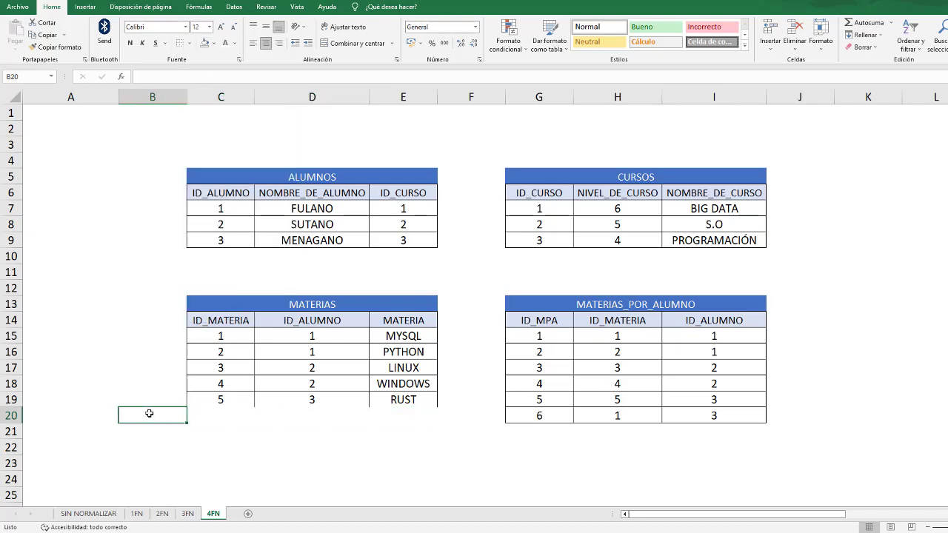
# Step: Add a bottom border to the RUST row, C19:E19, to close the MATERIAS table
pyautogui.moveTo(226, 400); pyautogui.dragTo(391, 400)
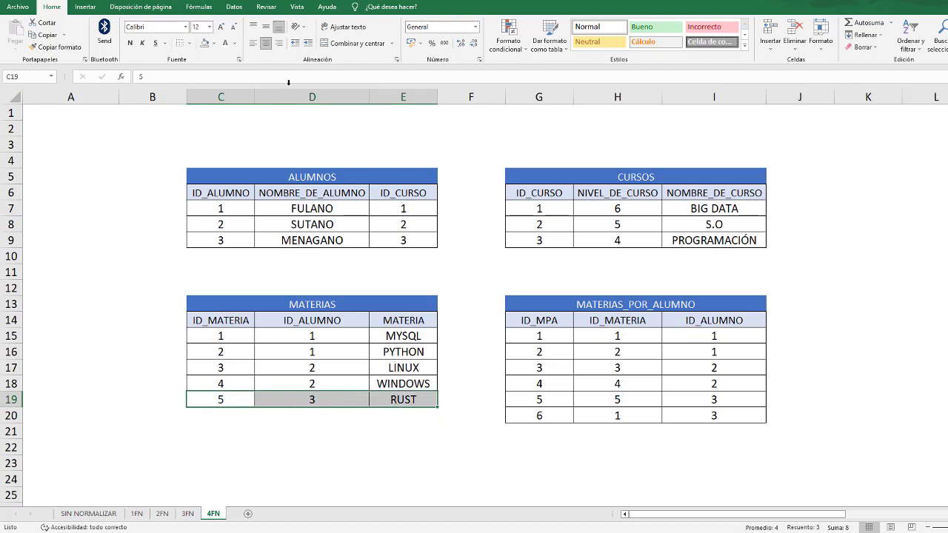
pyautogui.click(190, 43)
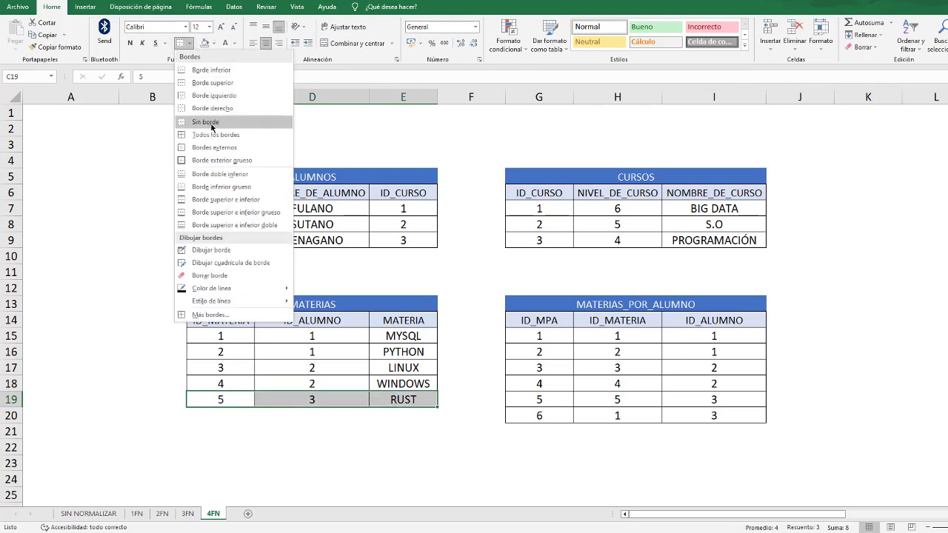
pyautogui.click(232, 71)
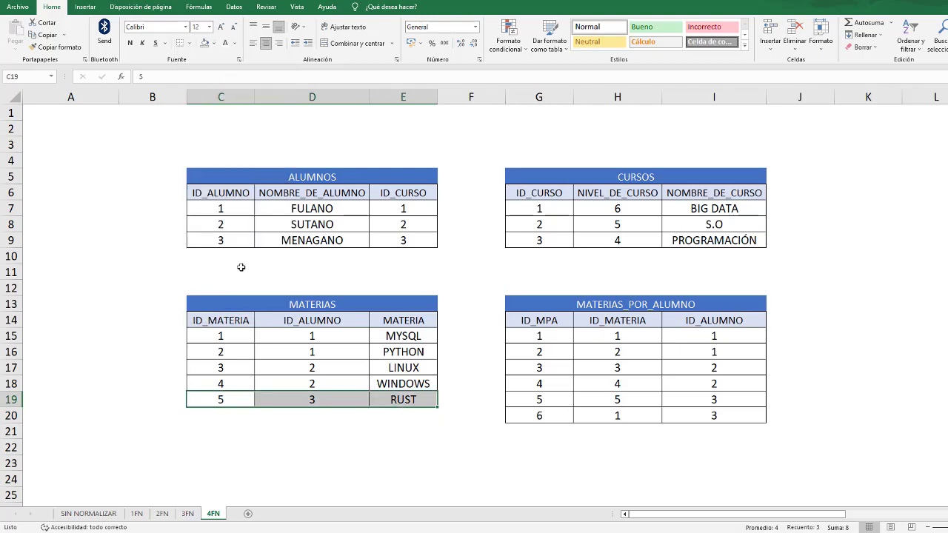
pyautogui.click(357, 427)
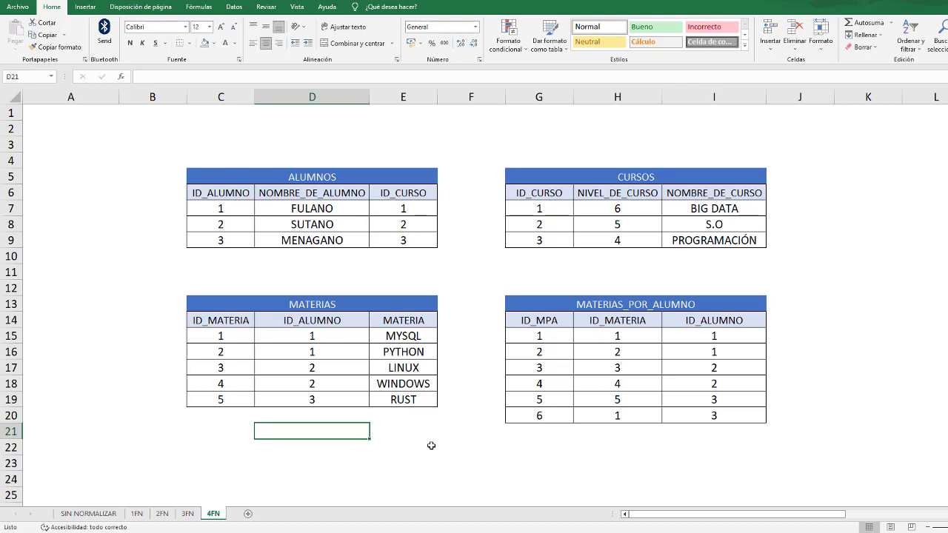
# Step: Compare the ID_ALUMNO column of MATERIAS with the ID_ALUMNO column of MATERIAS_POR_ALUMNO
pyautogui.click(335, 320)
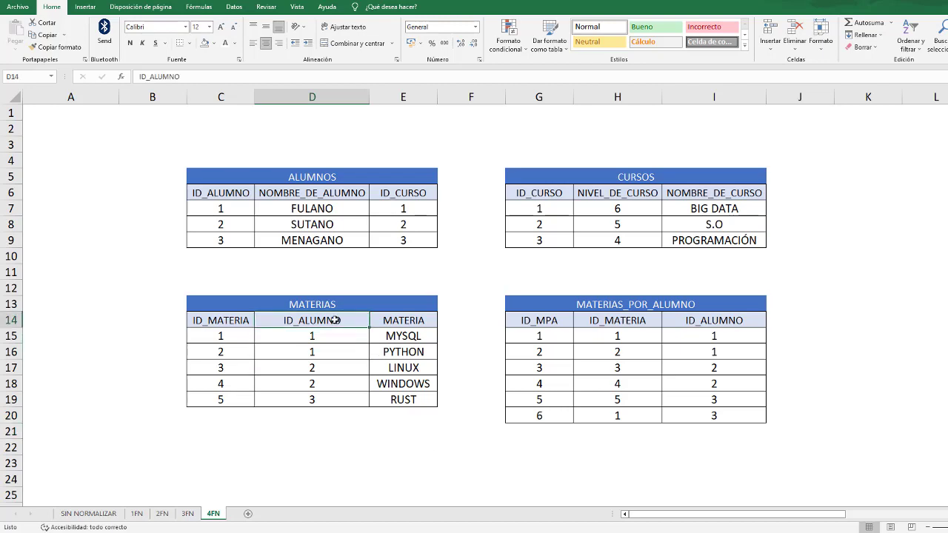
pyautogui.moveTo(334, 320); pyautogui.dragTo(337, 399)
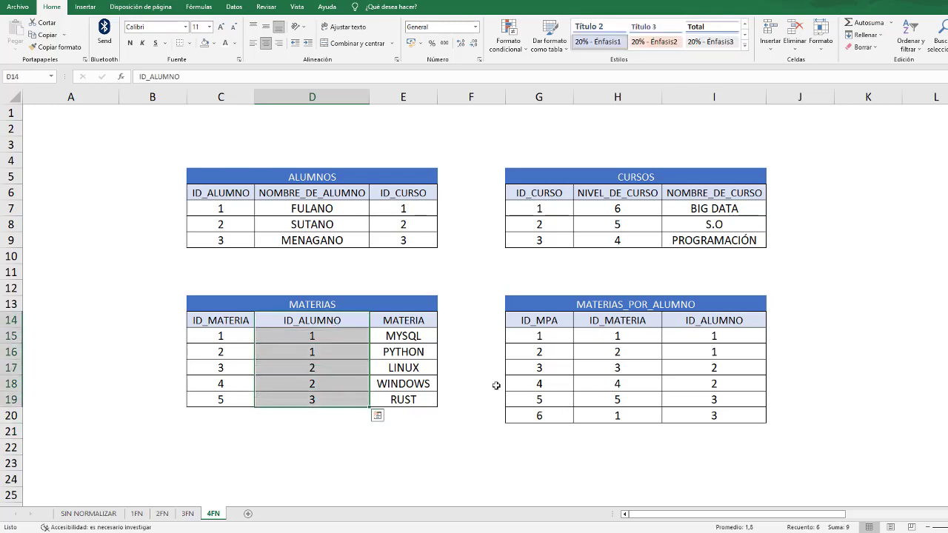
pyautogui.click(718, 320)
pyautogui.moveTo(719, 320); pyautogui.dragTo(716, 419)
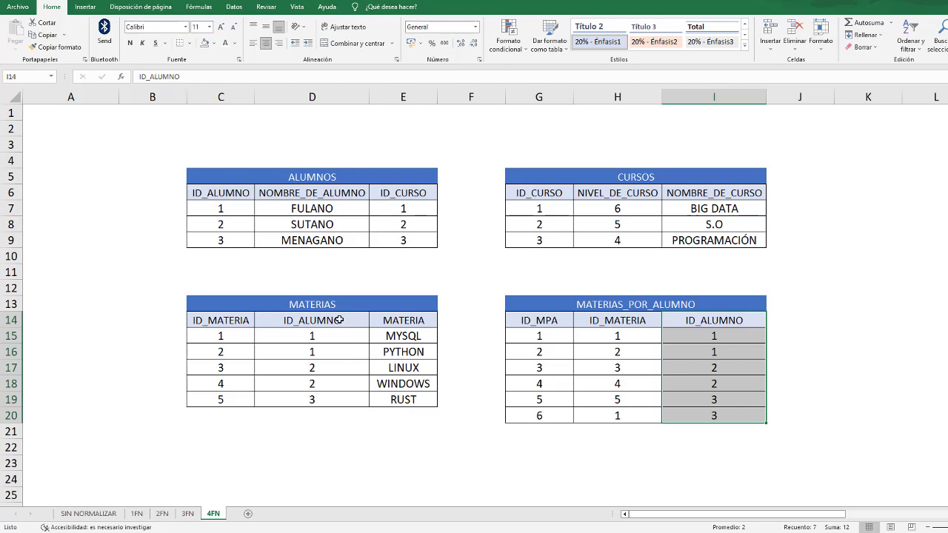
# Step: Remove the ID_ALUMNO column from MATERIAS, placing the subject names in D15:D19 beside their ID_MATERIA values
pyautogui.moveTo(339, 320); pyautogui.dragTo(336, 399)
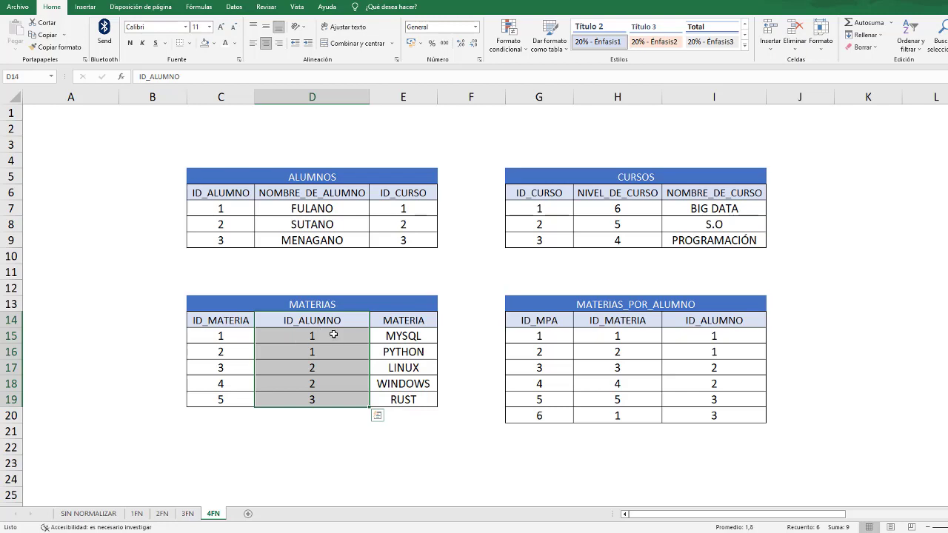
pyautogui.click(205, 45)
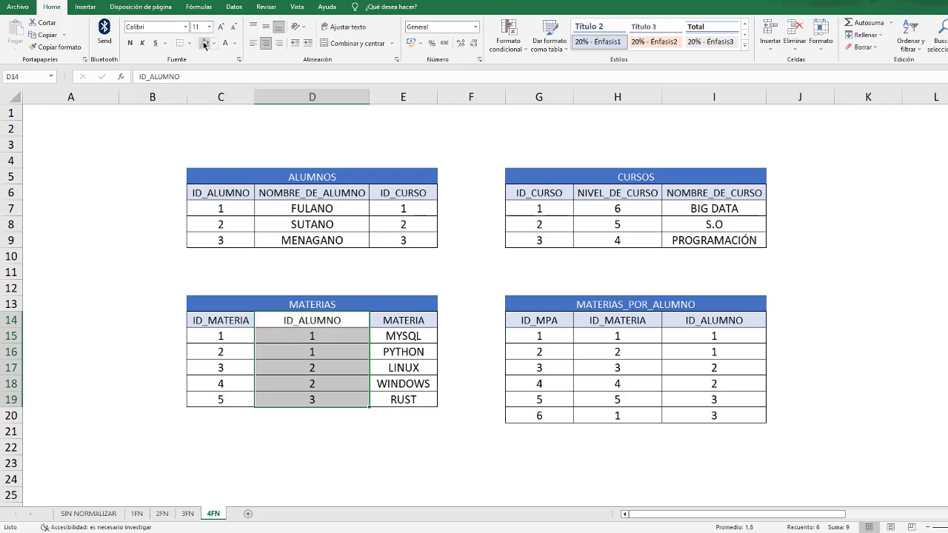
pyautogui.hotkey('ctrl', 'z')
pyautogui.hotkey('ctrl', 'z')
pyautogui.hotkey('ctrl', 'z')
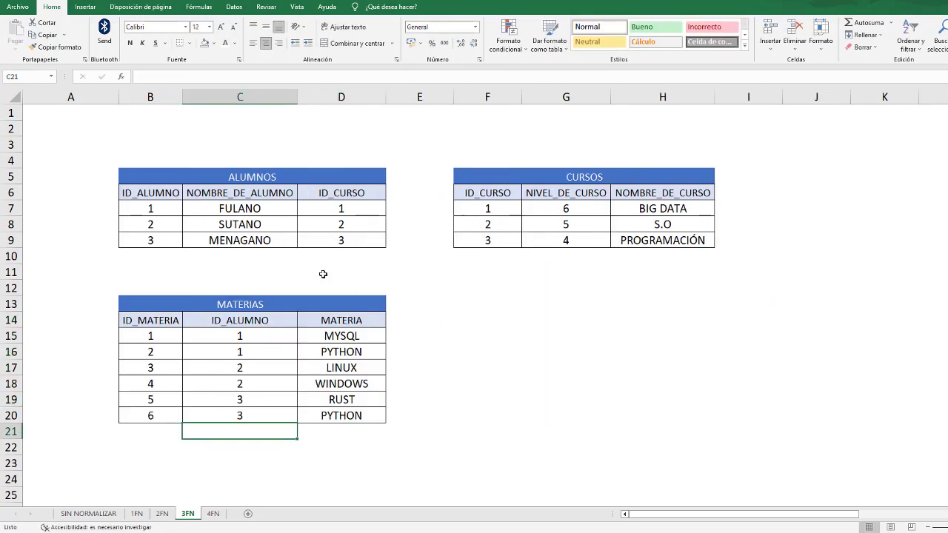
pyautogui.hotkey('ctrl', 'z')
pyautogui.hotkey('ctrl', 'z')
pyautogui.hotkey('ctrl', 'z')
pyautogui.hotkey('ctrl', 'z')
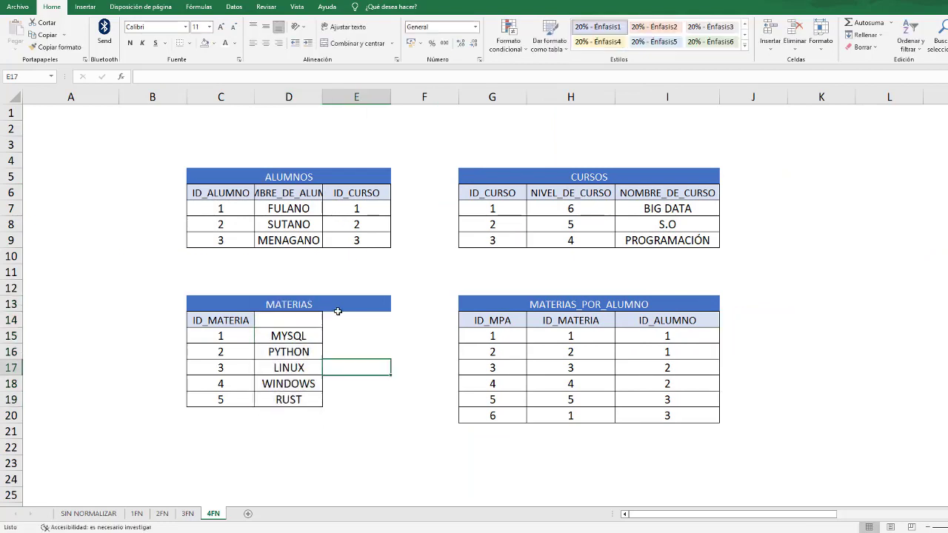
# Step: Complete the two-column MATERIAS table with the header MATERIAS in D14, its title merged across C13:D13 and column D widened to fit NOMBRE_DE_ALUMNO
pyautogui.hotkey('ctrl', 'y')
pyautogui.hotkey('ctrl', 'y')
pyautogui.hotkey('ctrl', 'y')
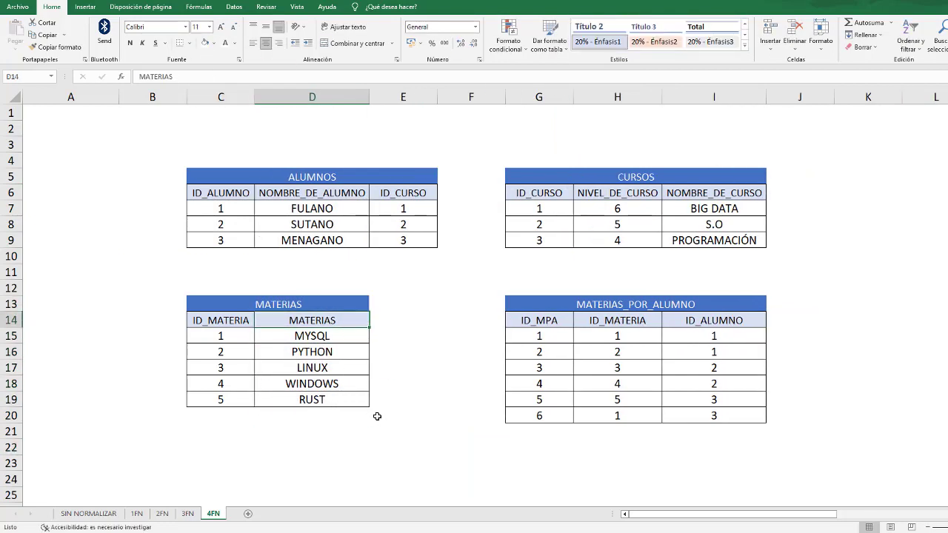
pyautogui.click(377, 416)
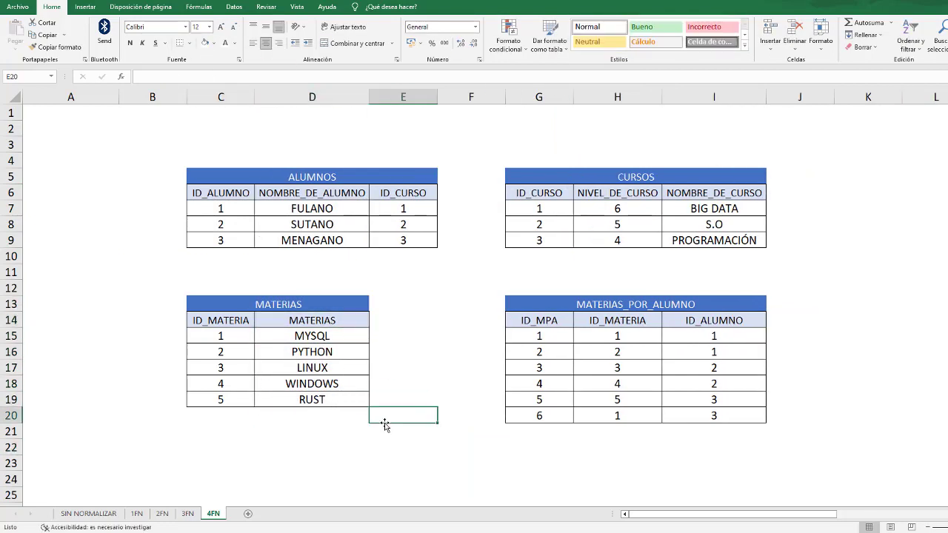
# Step: Review the MATERIAS and MATERIAS_POR_ALUMNO tables, and look over the whole set of four tables on the 4FN sheet
pyautogui.click(299, 307)
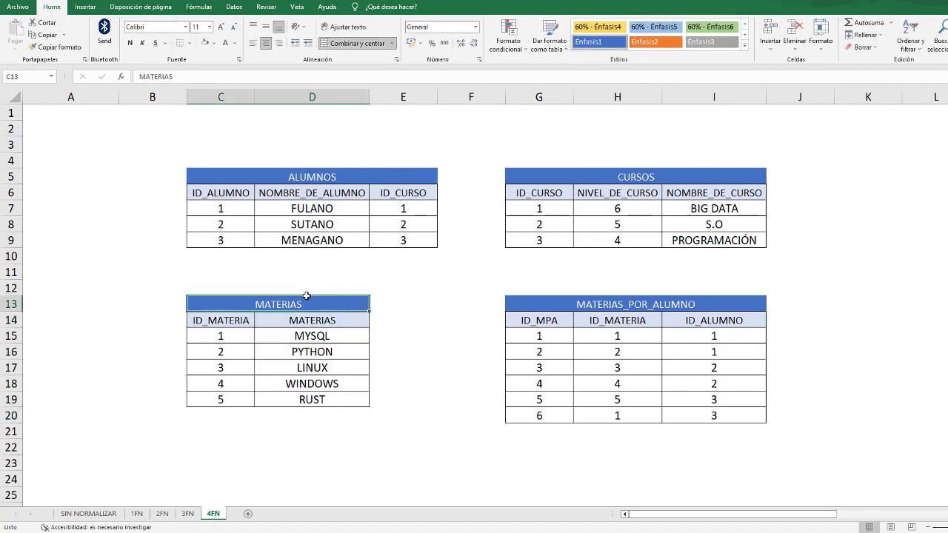
pyautogui.click(243, 326)
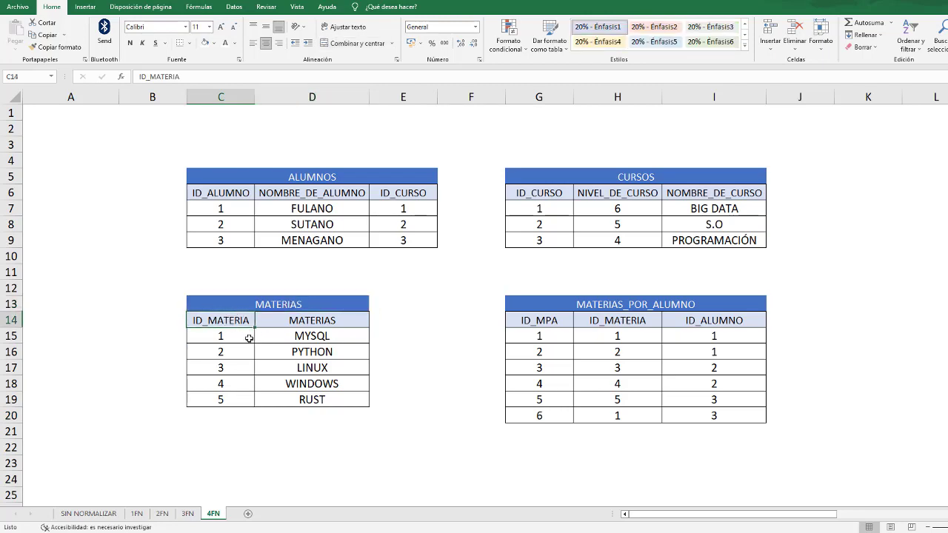
pyautogui.click(267, 323)
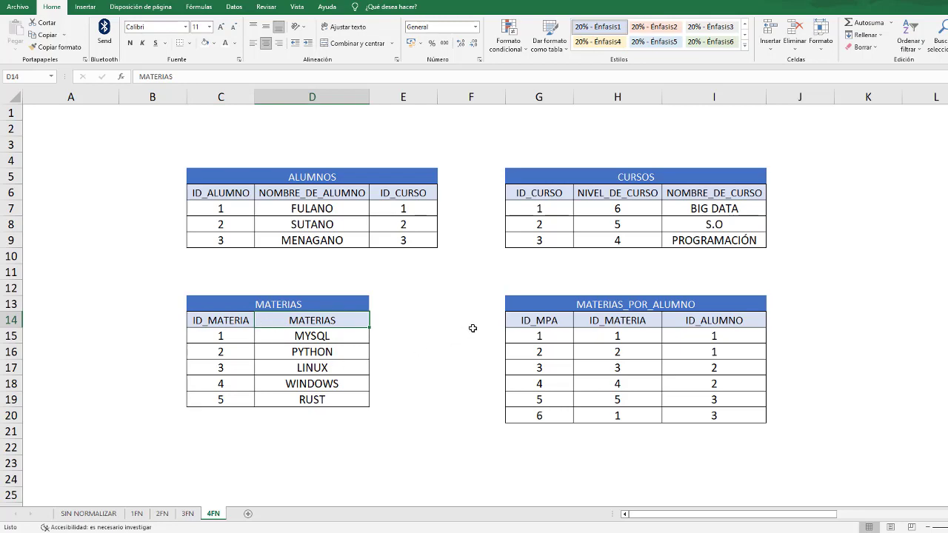
pyautogui.click(586, 305)
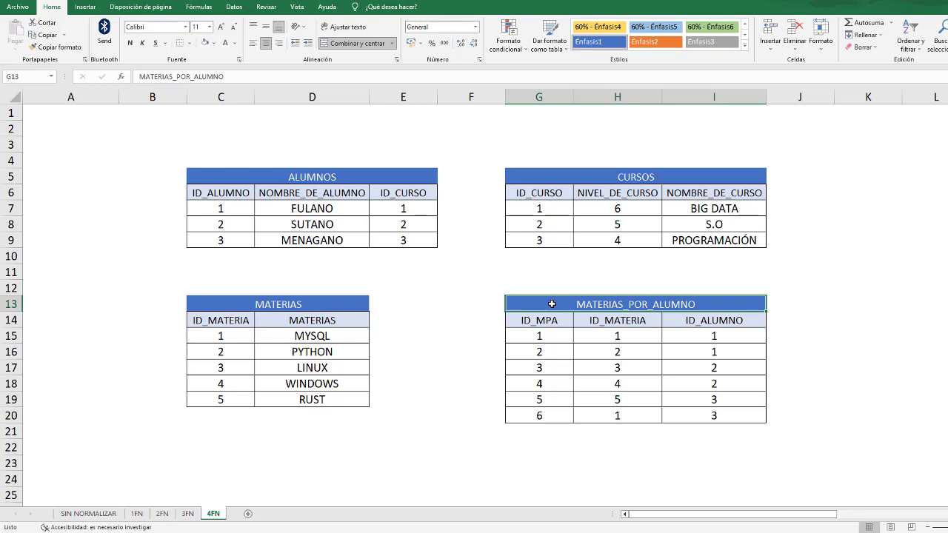
pyautogui.click(311, 399)
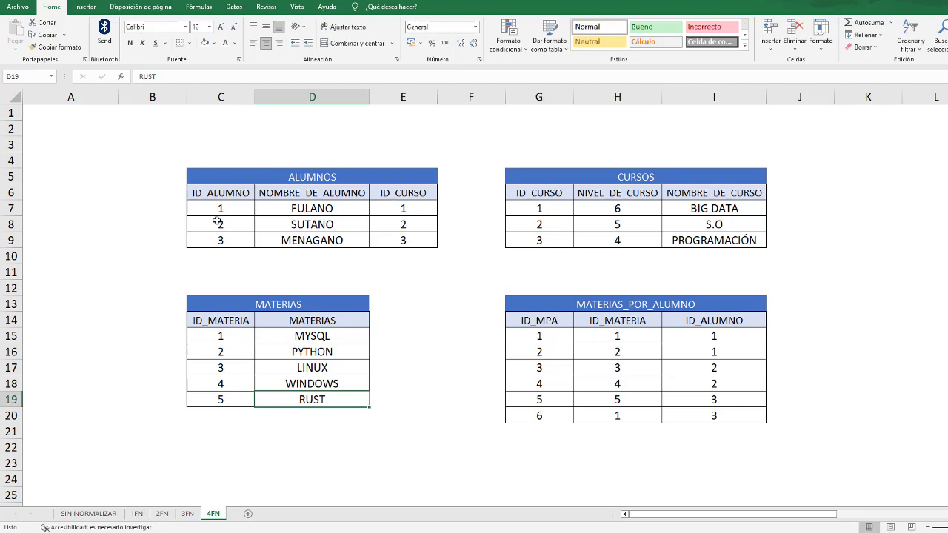
pyautogui.moveTo(155, 146); pyautogui.dragTo(774, 459)
pyautogui.click(804, 449)
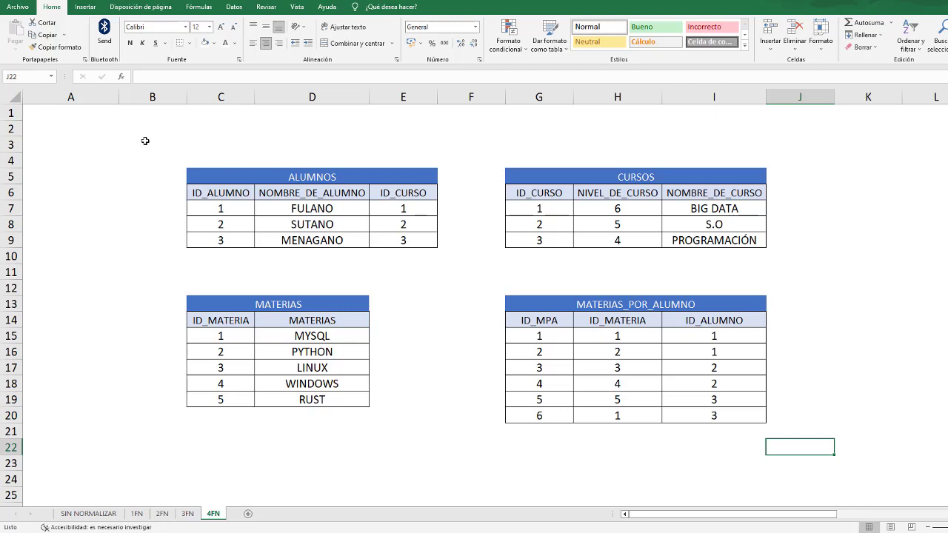
# Step: Review the student, course and subject headers of the original table on the SIN NORMALIZAR sheet
pyautogui.click(100, 513)
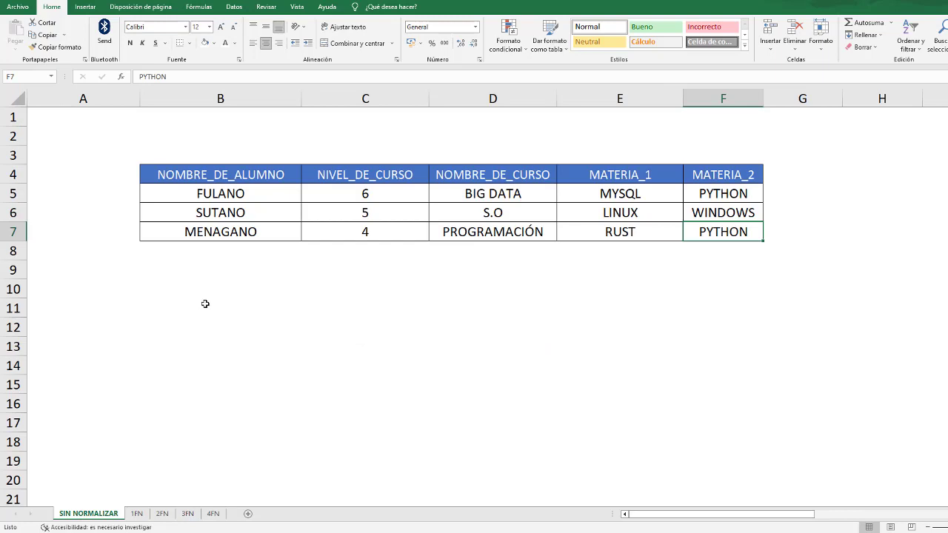
pyautogui.moveTo(261, 185); pyautogui.dragTo(488, 175)
pyautogui.click(276, 175)
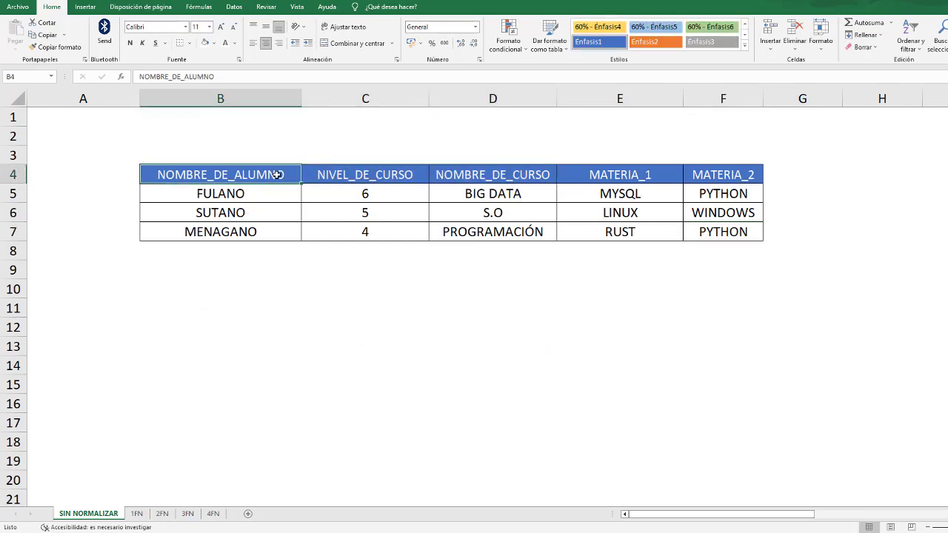
pyautogui.click(398, 177)
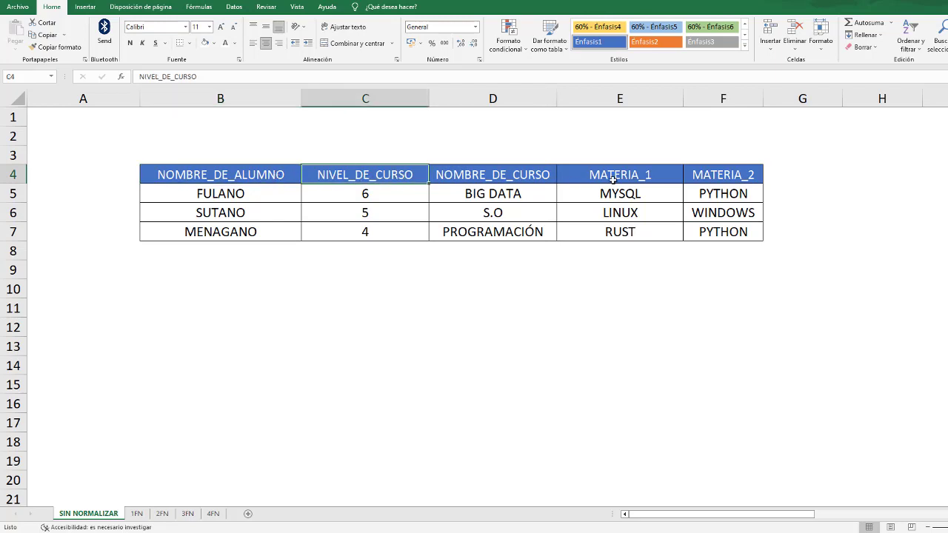
pyautogui.click(640, 176)
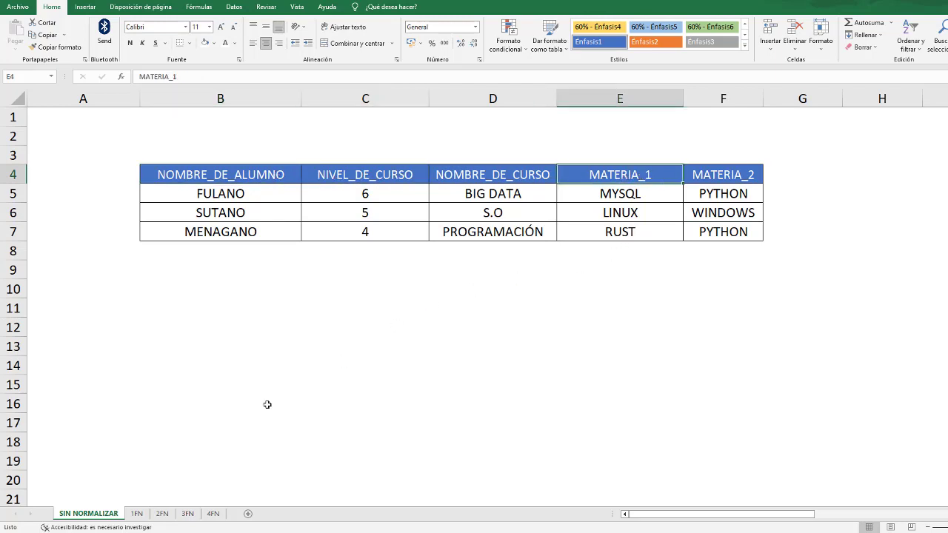
# Step: Examine the MATERIA column, F5:F11, of the ALUMNOS table on the 1FN sheet, and open the 2FN sheet
pyautogui.click(137, 514)
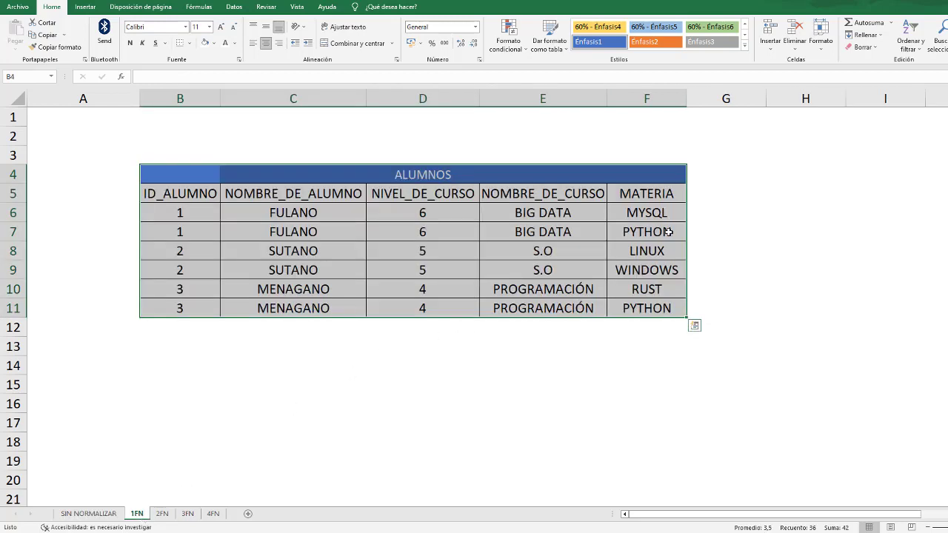
pyautogui.click(667, 194)
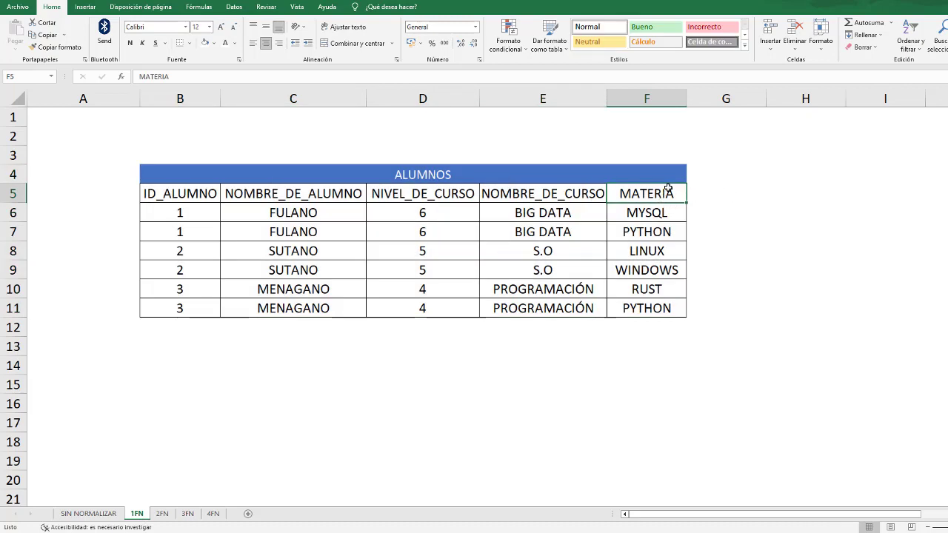
pyautogui.moveTo(677, 213); pyautogui.dragTo(674, 306)
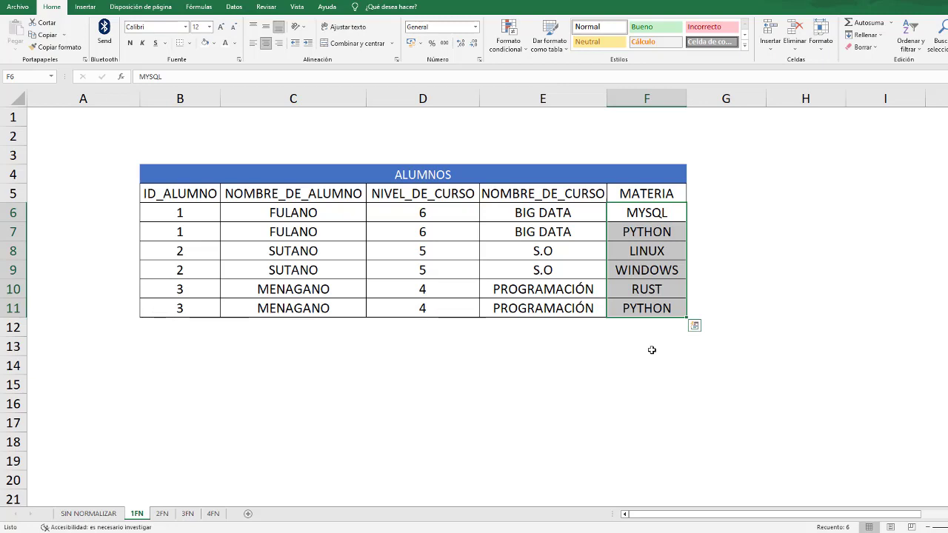
pyautogui.click(163, 513)
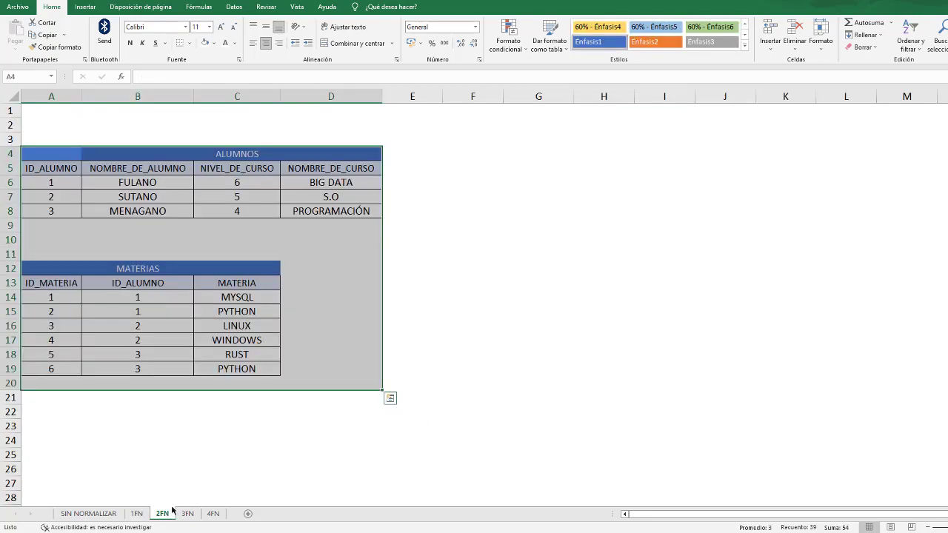
# Step: Review the MATERIAS headers ID_MATERIA, ID_ALUMNO and MATERIA and the ID_ALUMNO header of the ALUMNOS table on the 2FN sheet
pyautogui.click(490, 413)
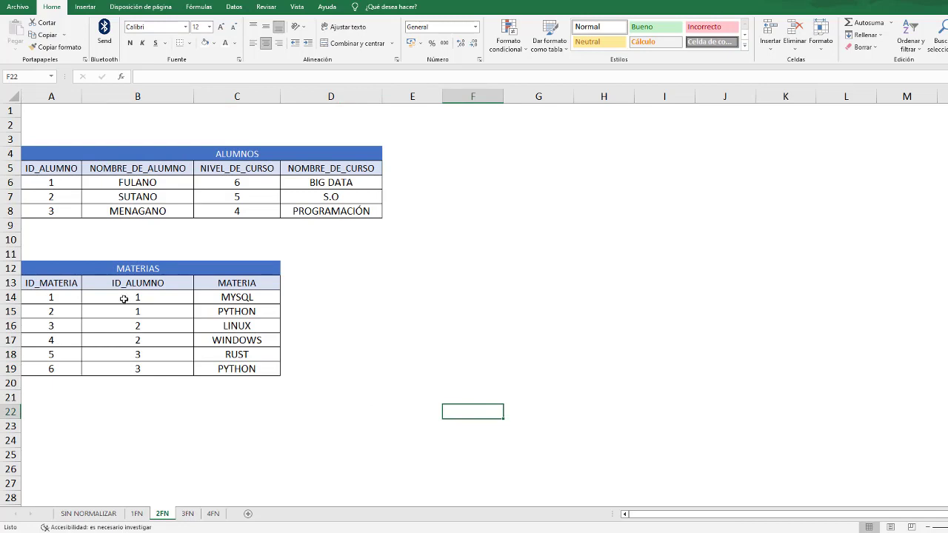
pyautogui.click(149, 283)
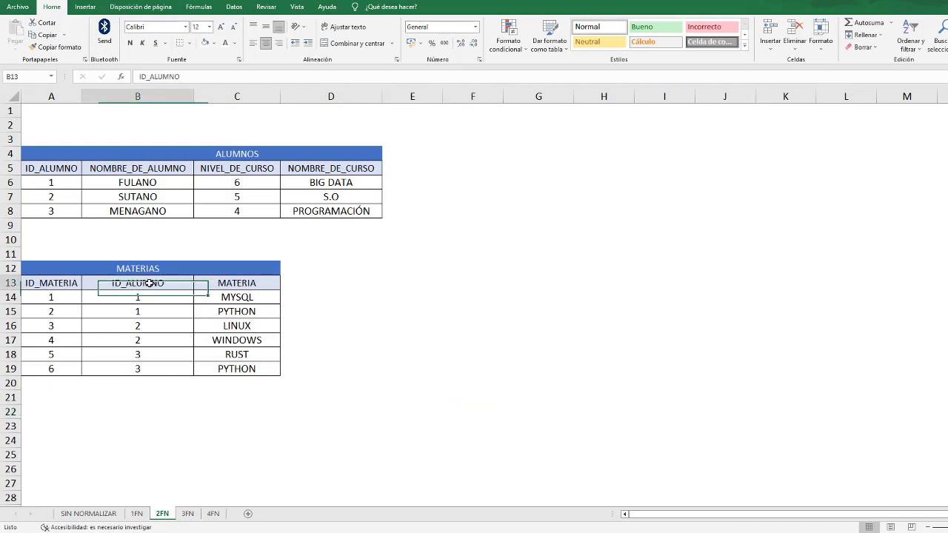
pyautogui.click(245, 283)
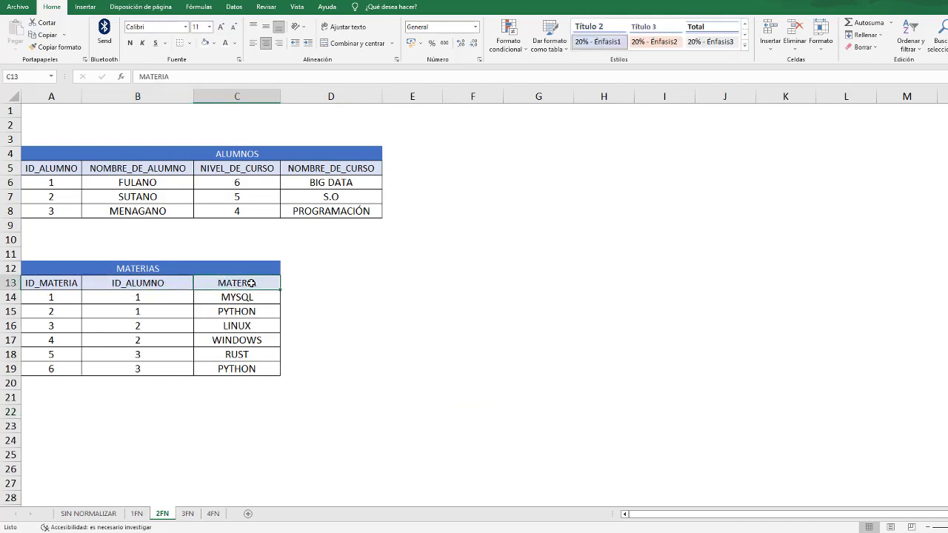
pyautogui.click(55, 282)
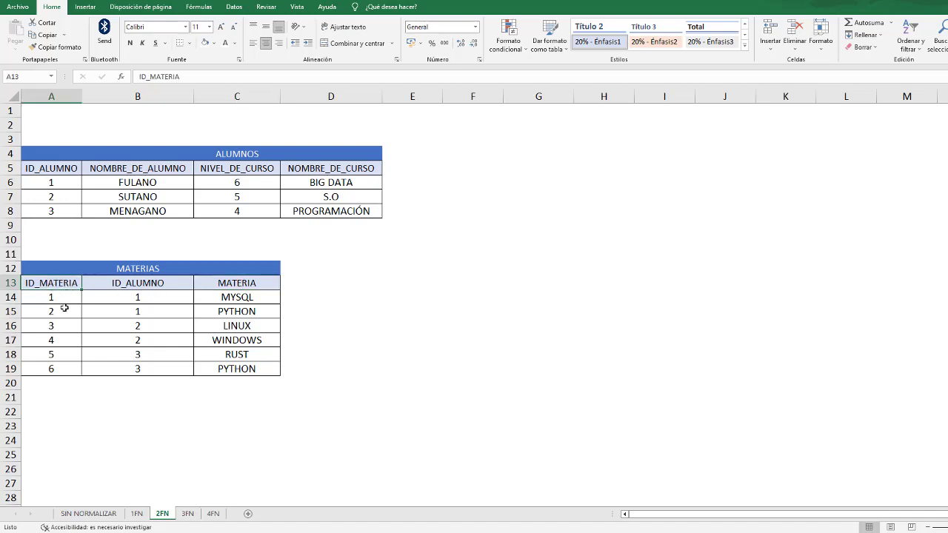
pyautogui.click(116, 282)
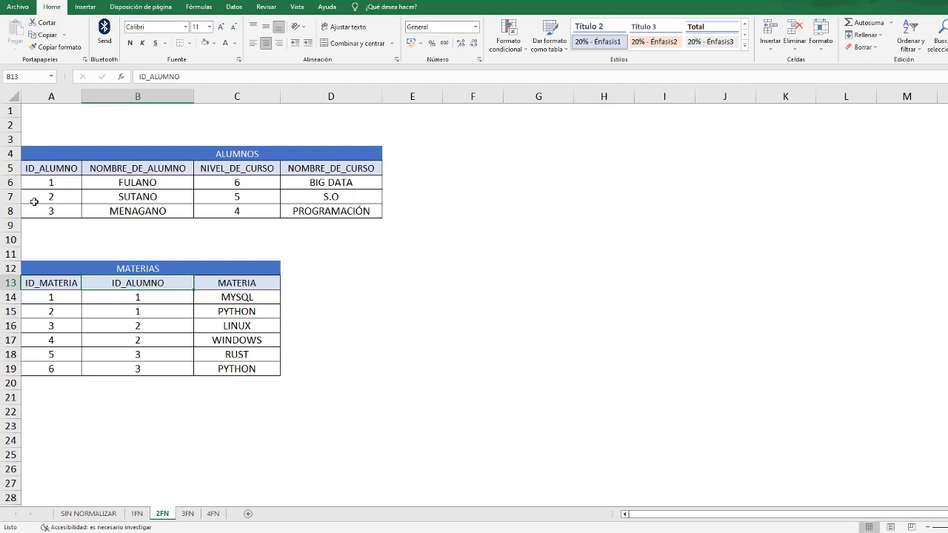
pyautogui.click(61, 168)
pyautogui.click(194, 159)
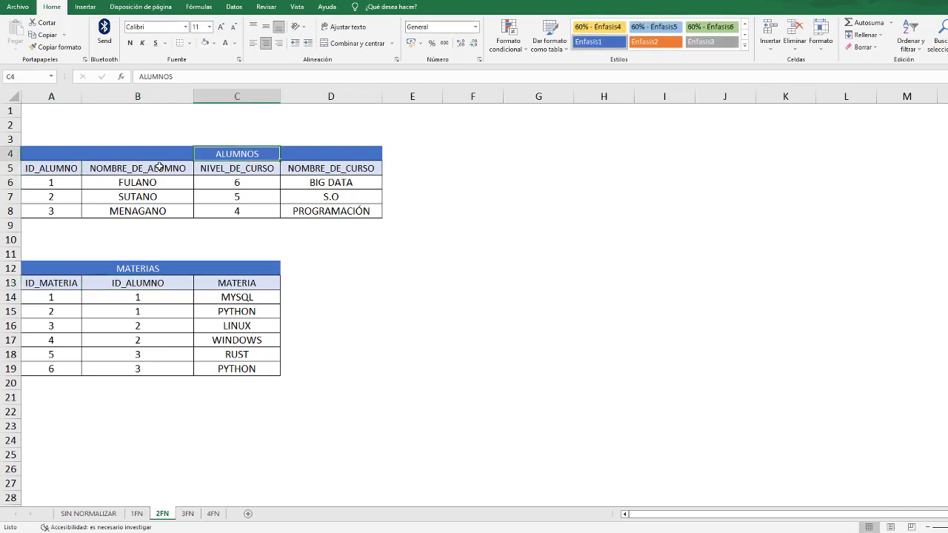
pyautogui.click(46, 169)
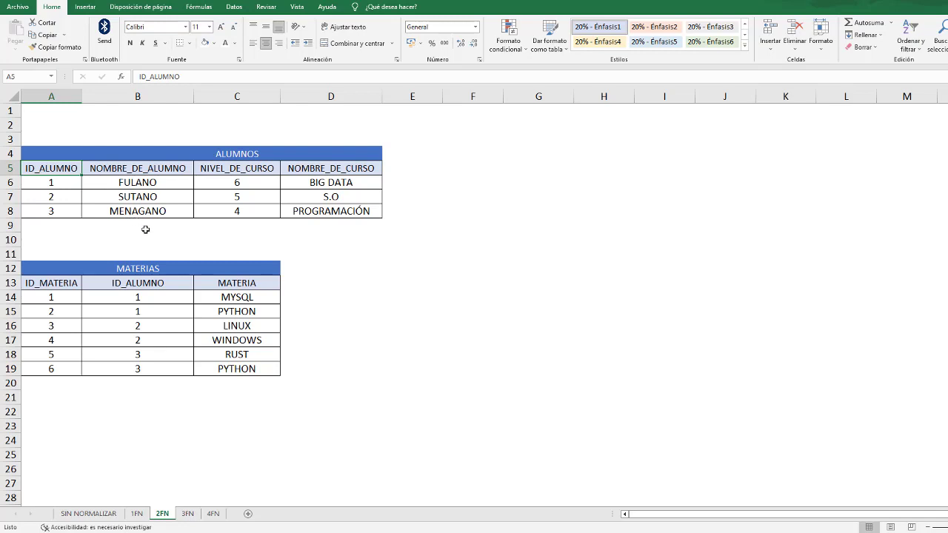
# Step: Compare the course columns of ALUMNOS on the 2FN sheet with the separate CURSOS and ALUMNOS tables on the 3FN sheet
pyautogui.click(188, 513)
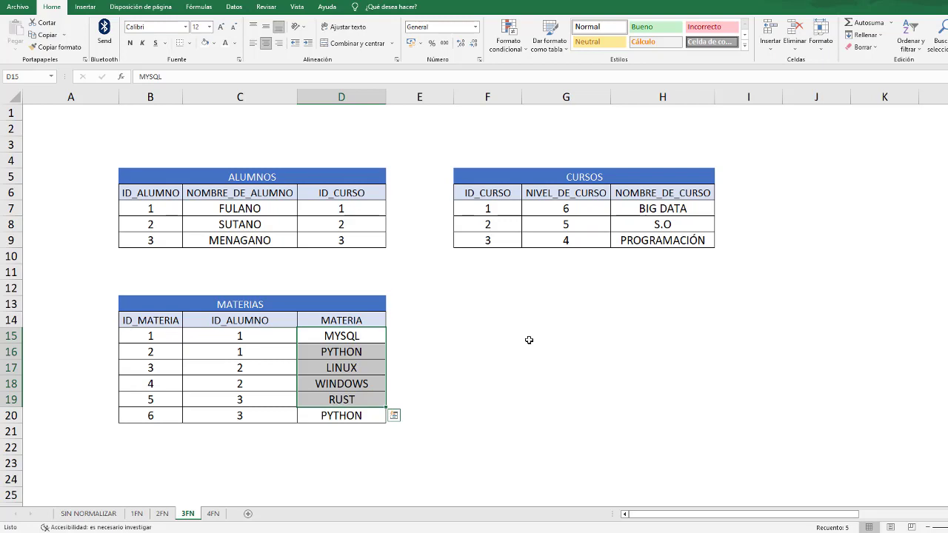
pyautogui.click(162, 513)
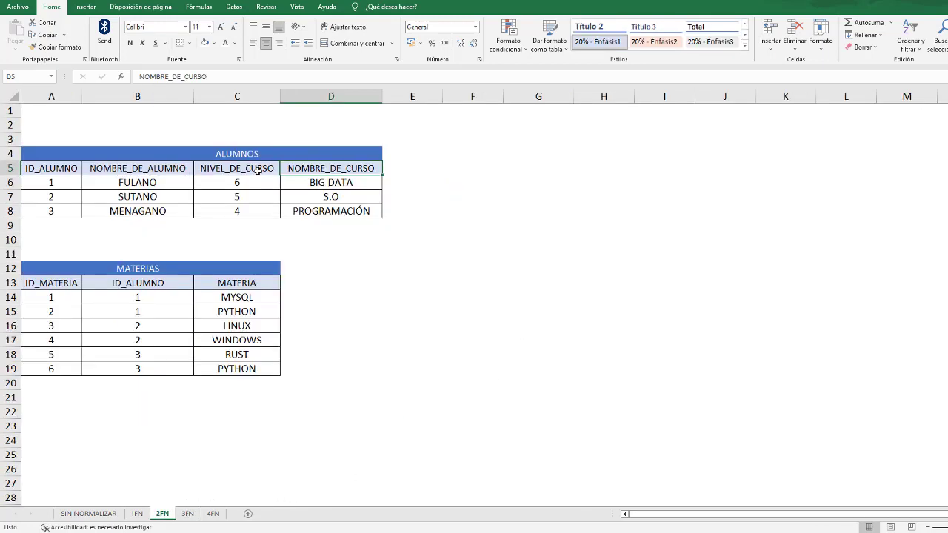
pyautogui.click(187, 513)
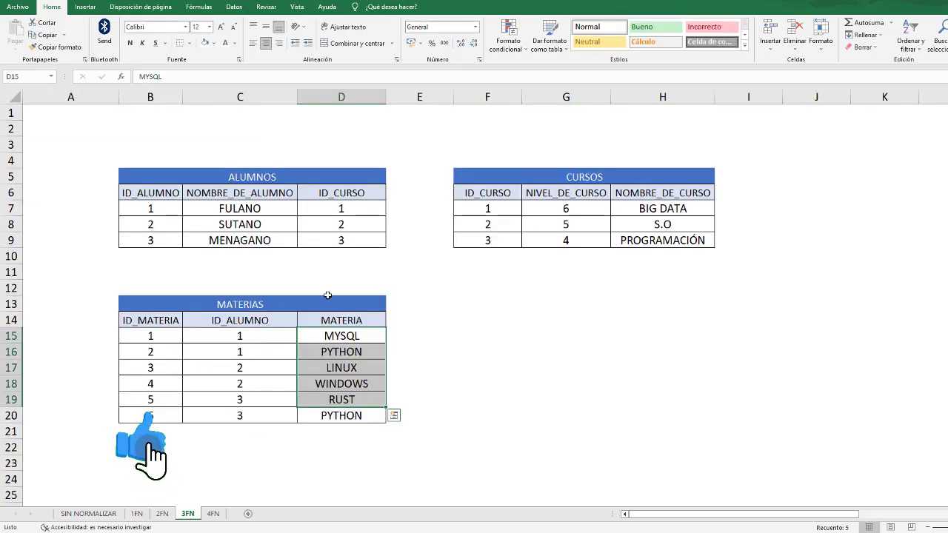
pyautogui.click(475, 180)
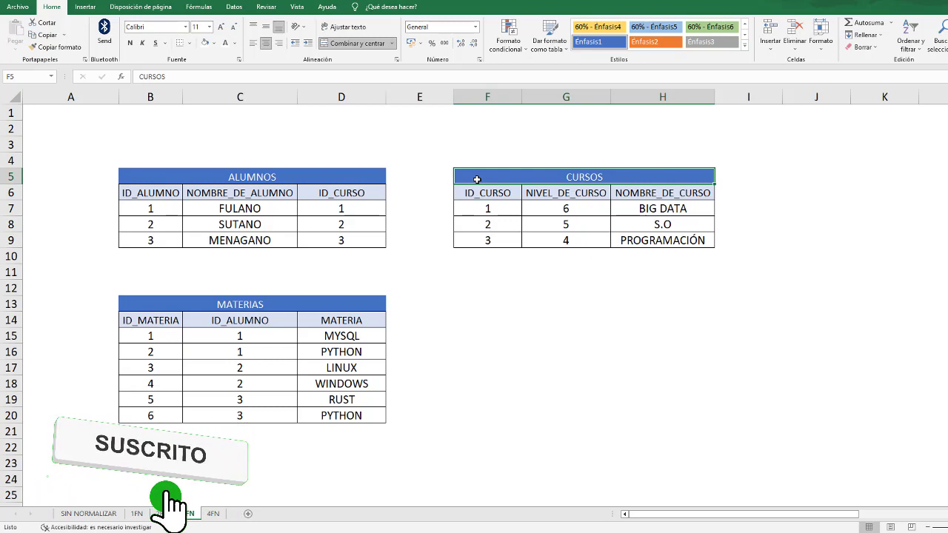
pyautogui.click(570, 194)
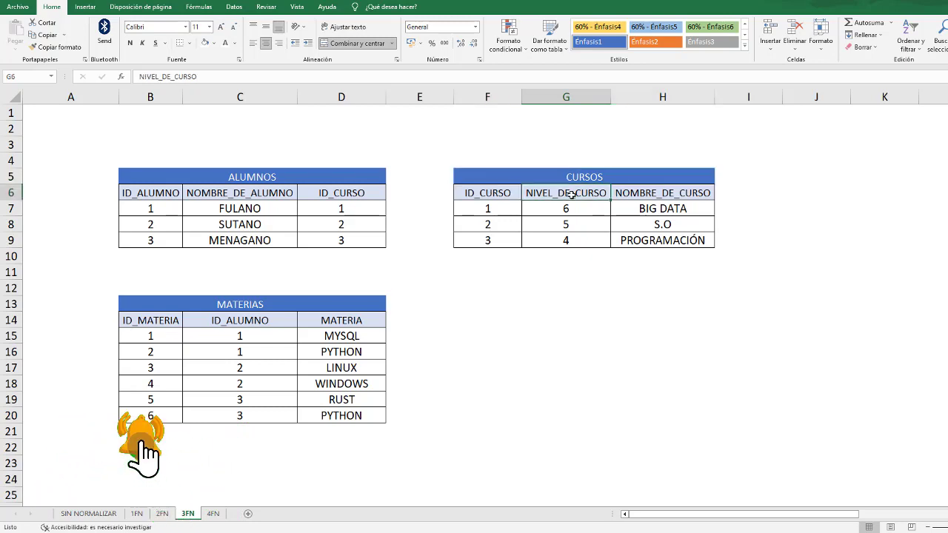
pyautogui.moveTo(604, 194); pyautogui.dragTo(635, 193)
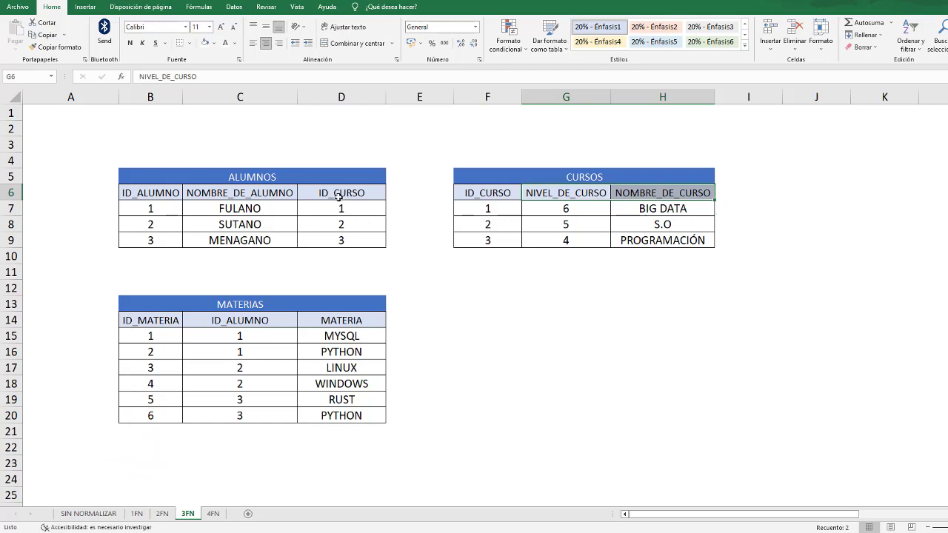
pyautogui.click(288, 178)
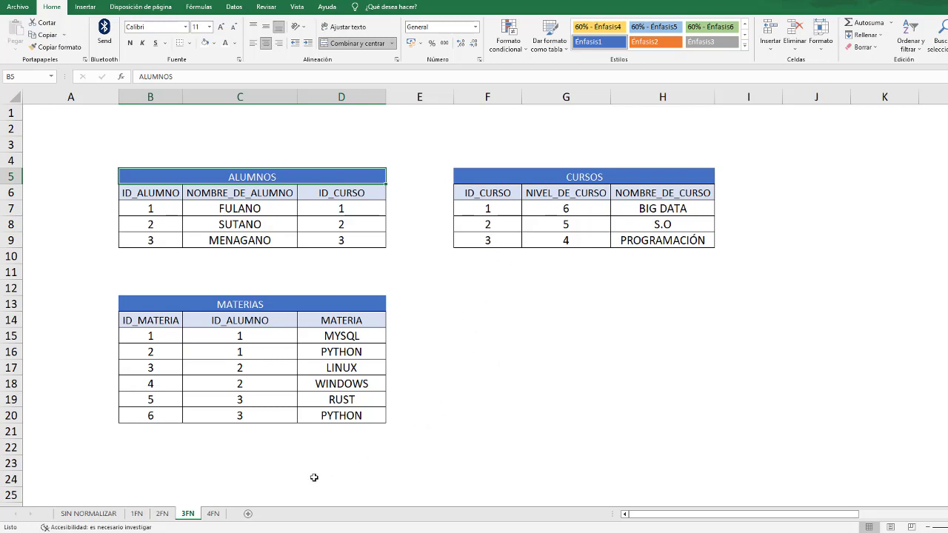
# Step: Glance at the 4FN sheet, and examine the ID_ALUMNO and MATERIA columns of the MATERIAS table, C14:D20, on the 3FN sheet
pyautogui.click(215, 514)
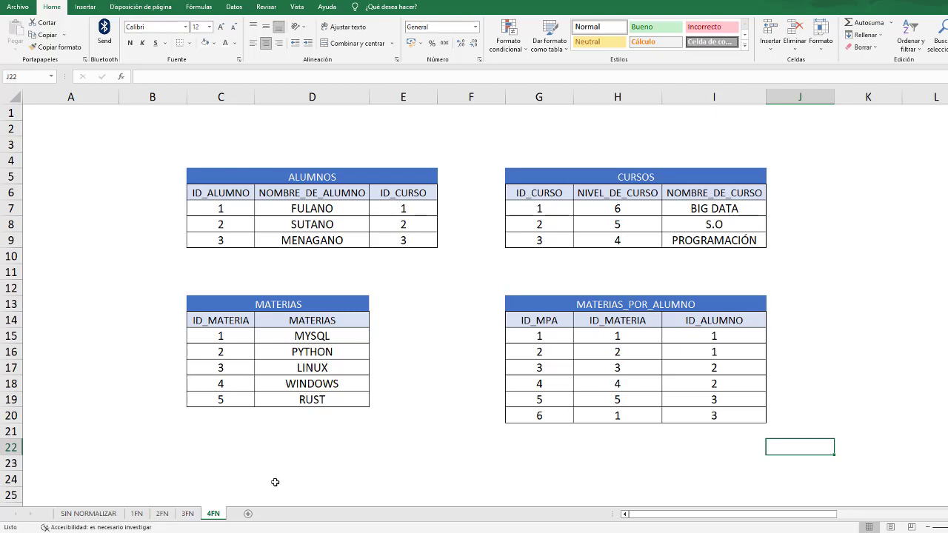
pyautogui.click(193, 514)
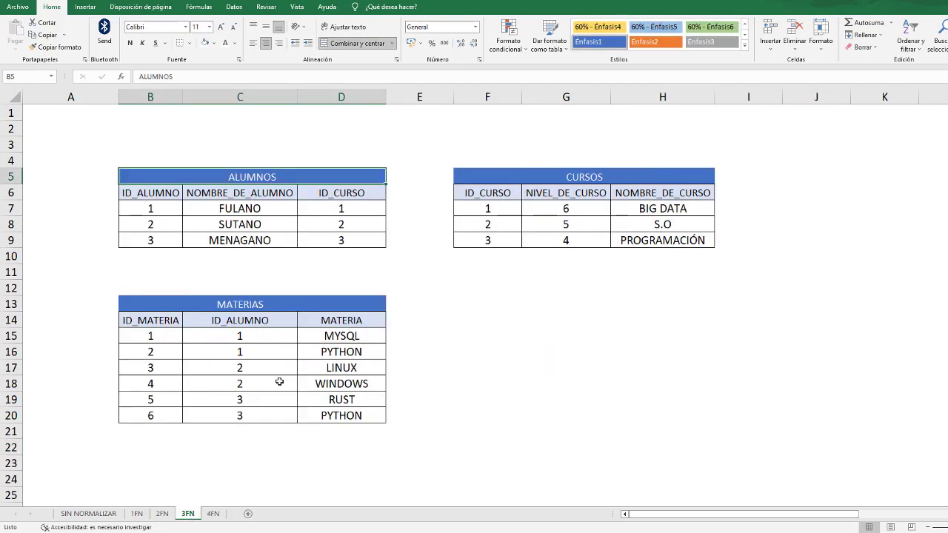
pyautogui.click(288, 319)
pyautogui.moveTo(288, 319); pyautogui.dragTo(328, 415)
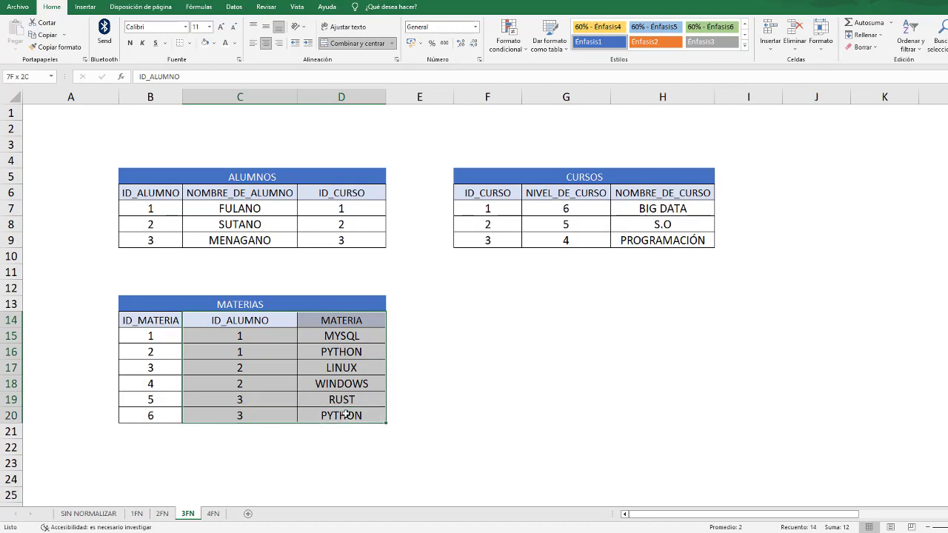
pyautogui.click(282, 337)
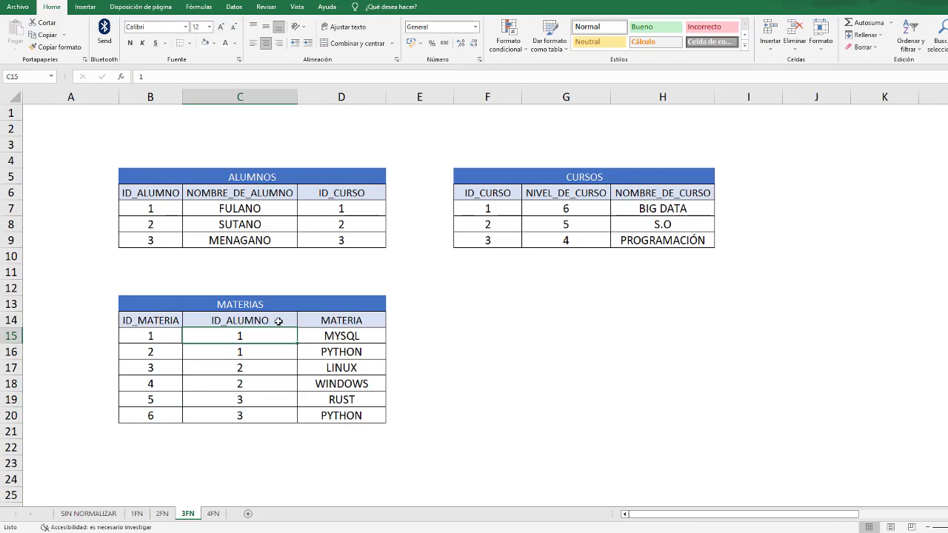
pyautogui.click(279, 320)
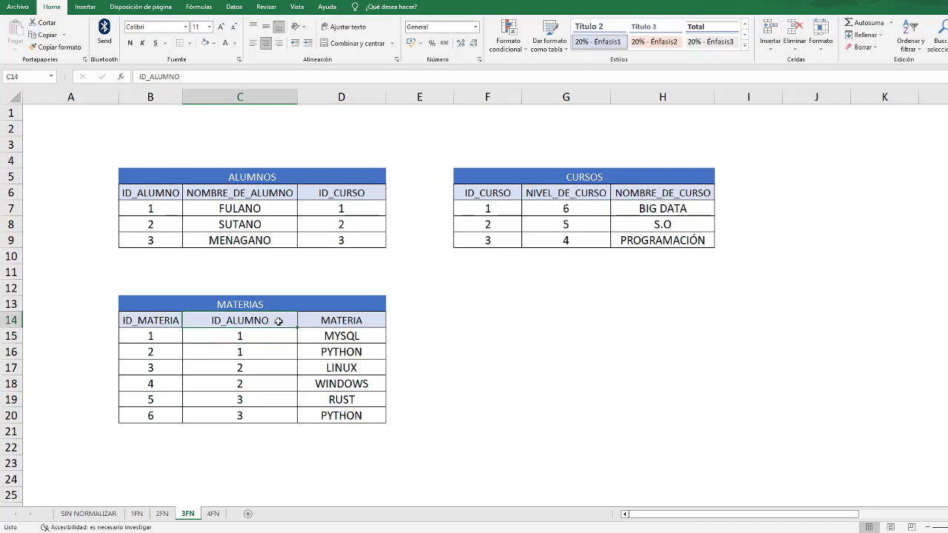
pyautogui.moveTo(261, 336); pyautogui.dragTo(272, 418)
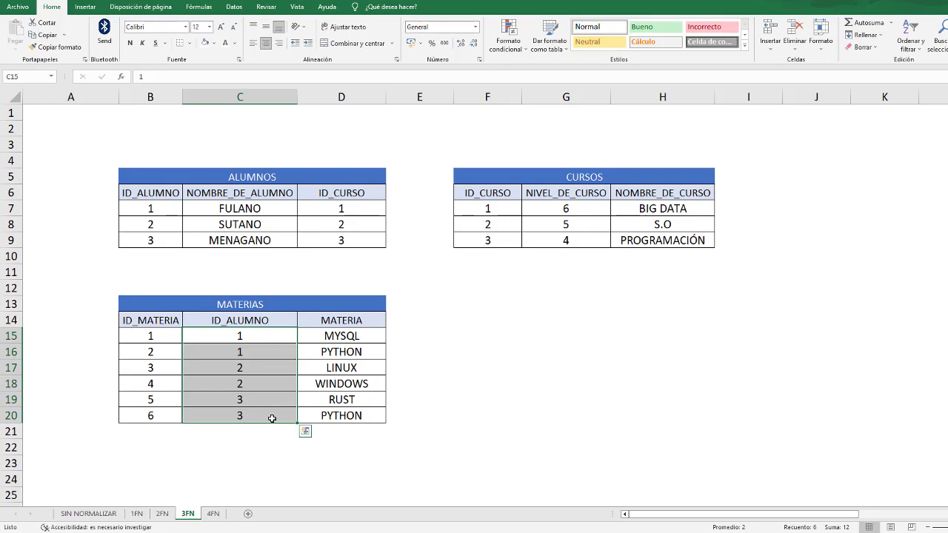
pyautogui.click(368, 319)
pyautogui.moveTo(367, 335); pyautogui.dragTo(368, 418)
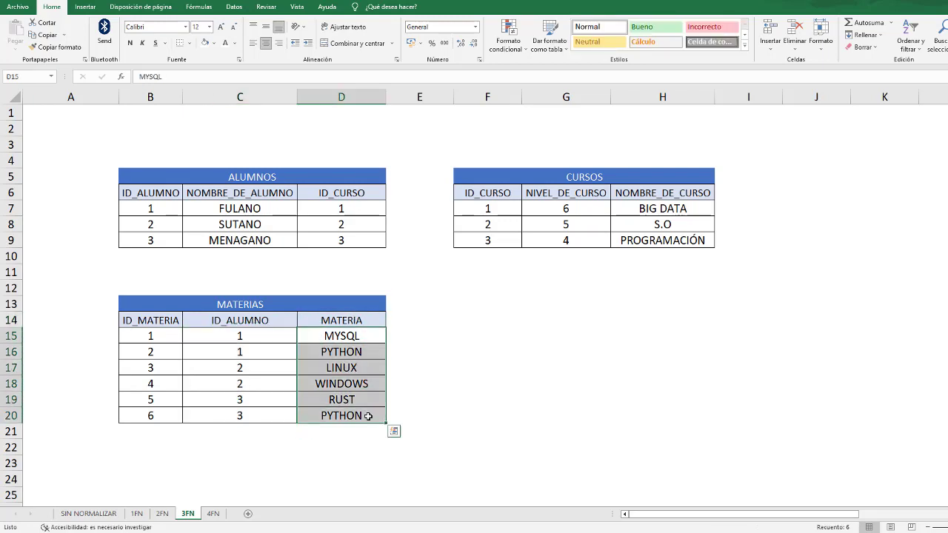
# Step: Review the ID_MPA, ID_MATERIA and ID_ALUMNO columns of the MATERIAS_POR_ALUMNO table on the 4FN sheet
pyautogui.click(213, 514)
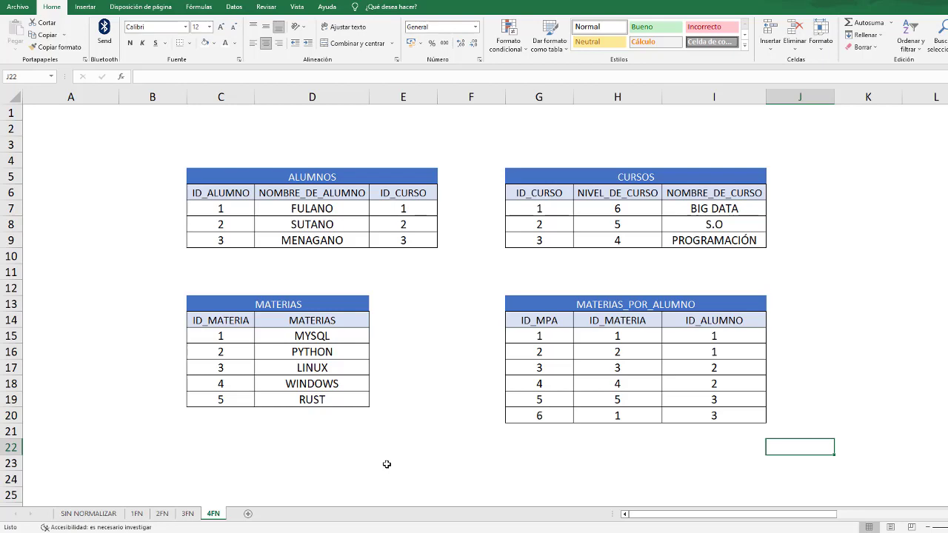
pyautogui.click(516, 322)
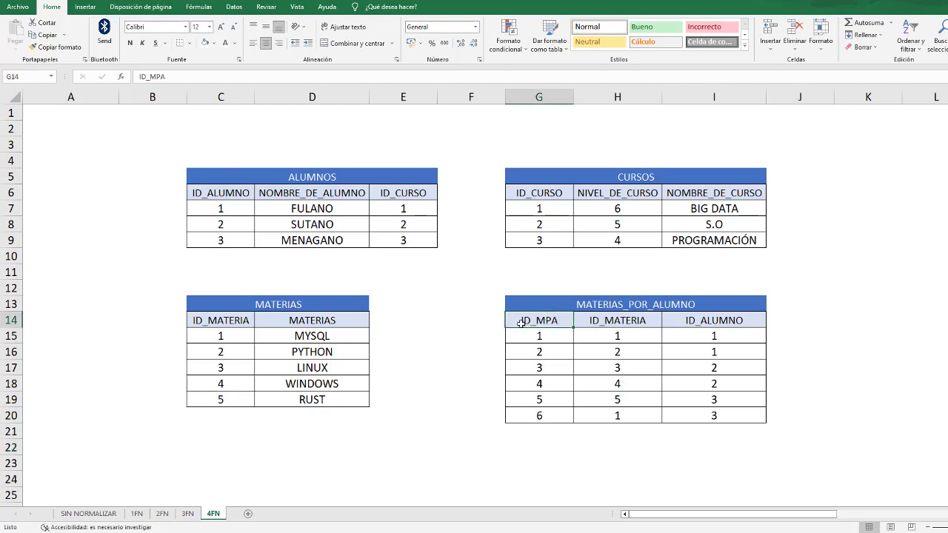
pyautogui.moveTo(521, 323); pyautogui.dragTo(542, 416)
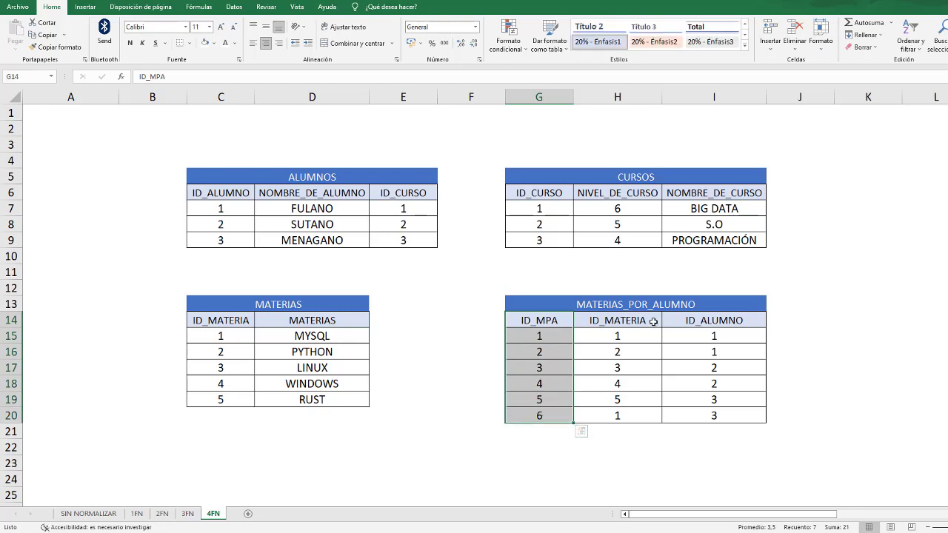
pyautogui.click(653, 322)
pyautogui.click(673, 321)
pyautogui.press('Down')
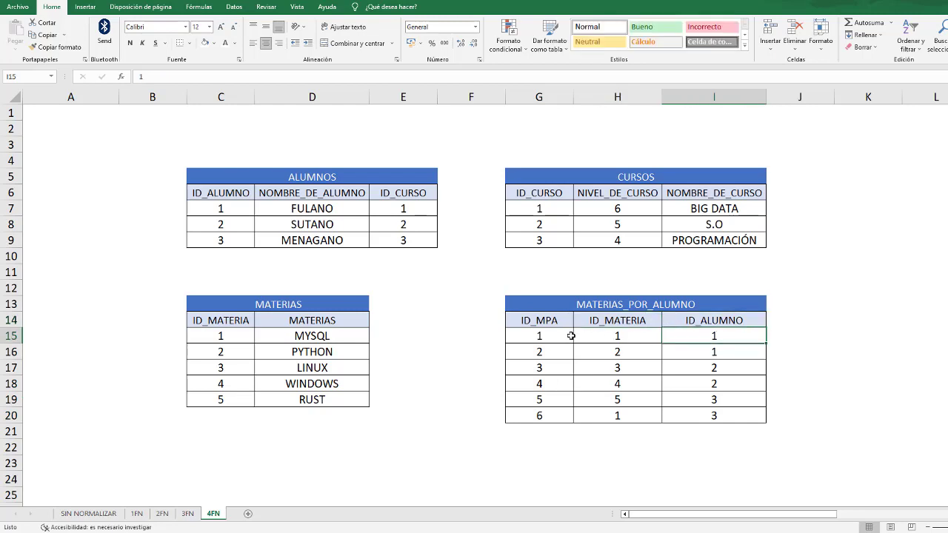